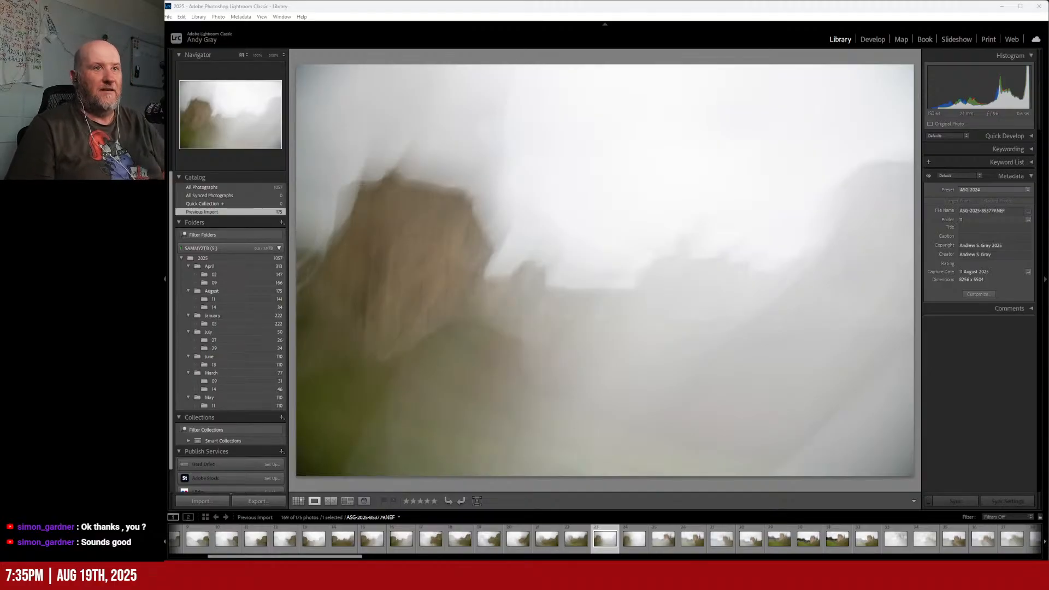
scroll(719, 543, "down", 8)
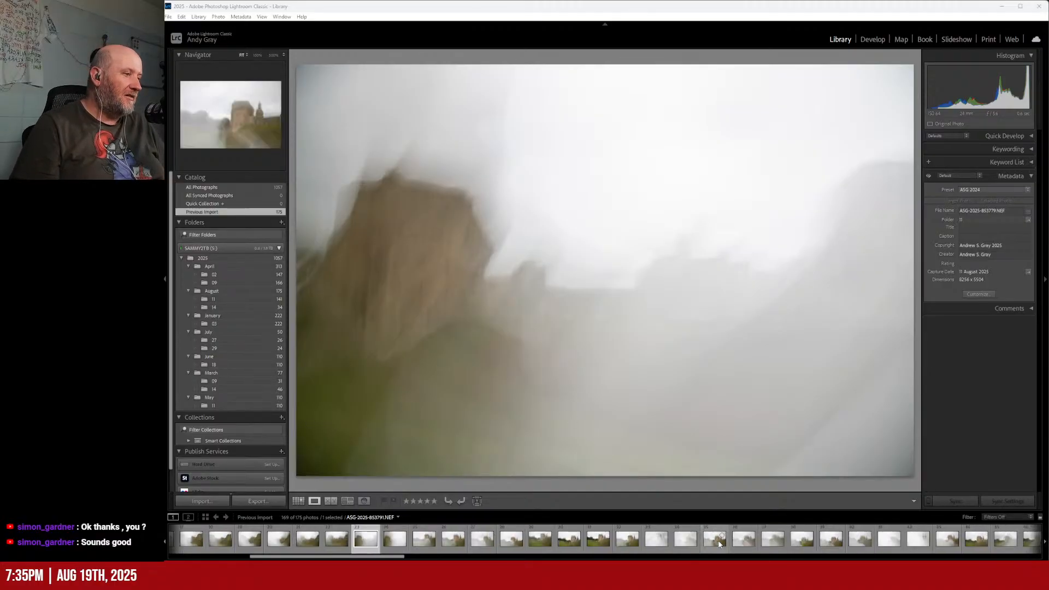
scroll(719, 541, "down", 10)
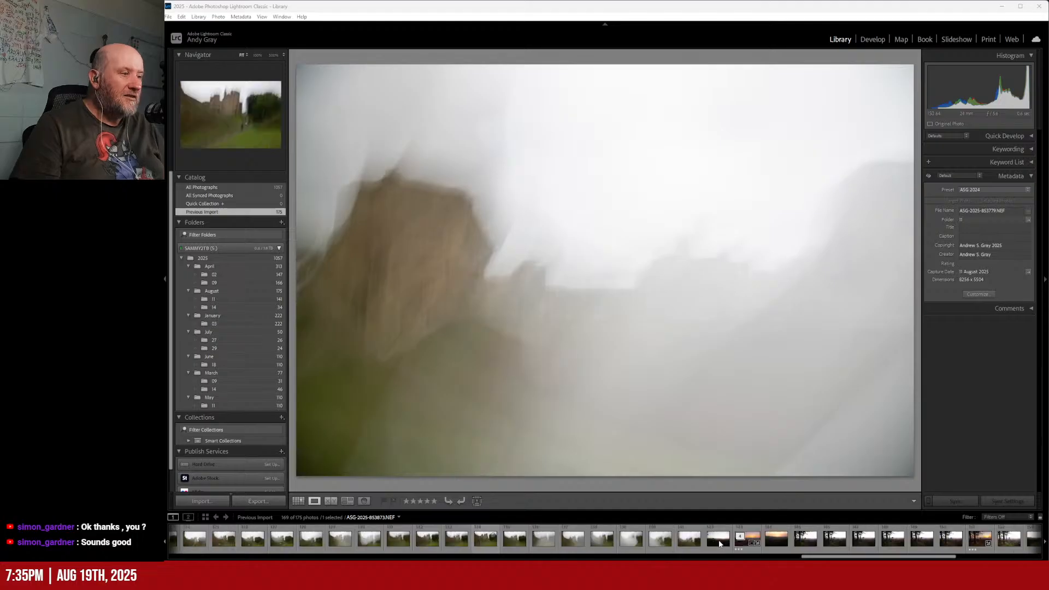
scroll(719, 539, "up", 12)
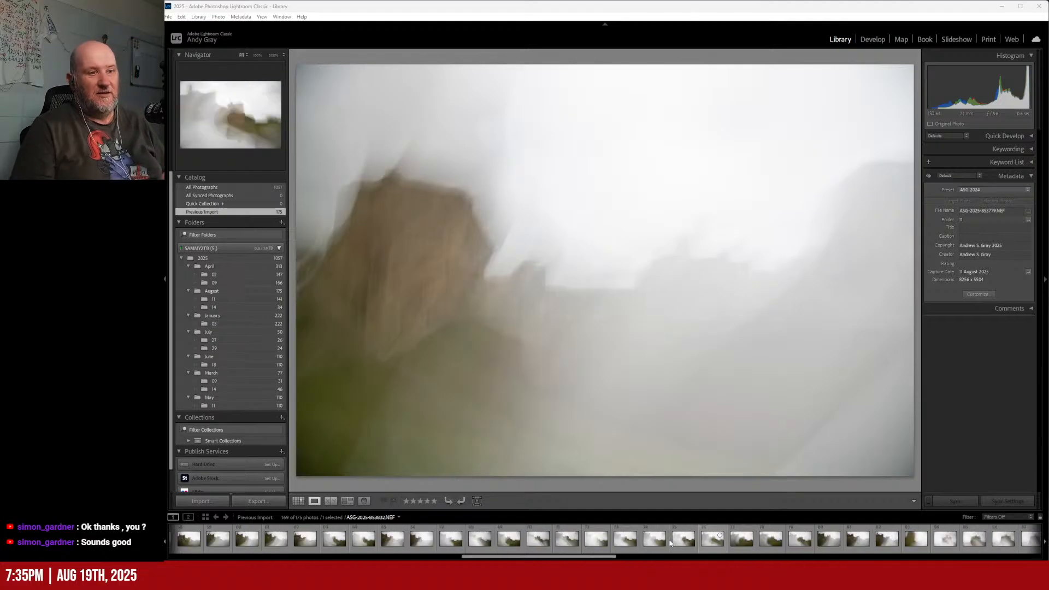
scroll(432, 539, "up", 6)
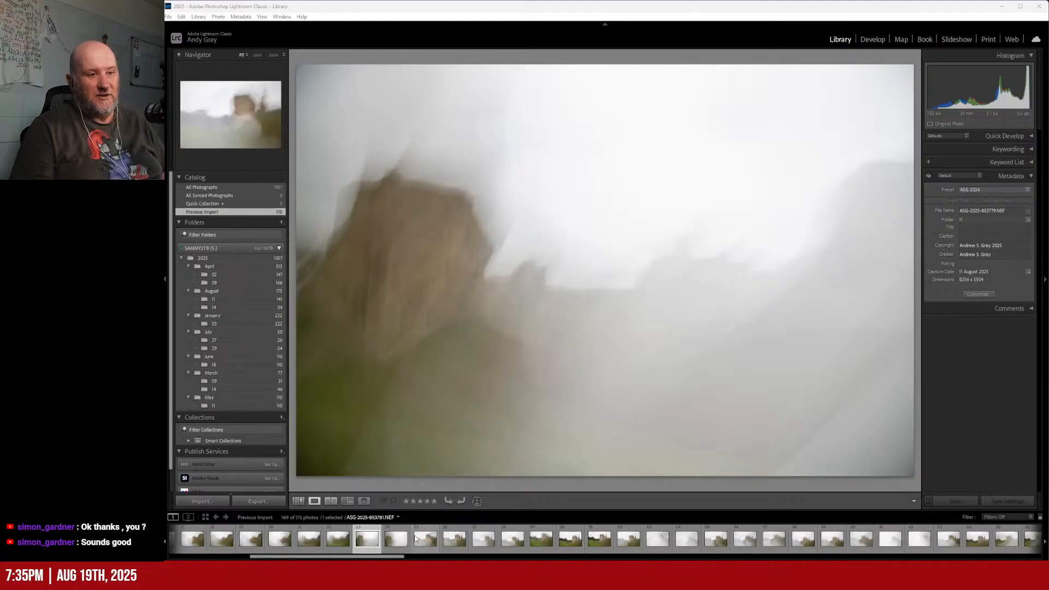
scroll(415, 540, "up", 4)
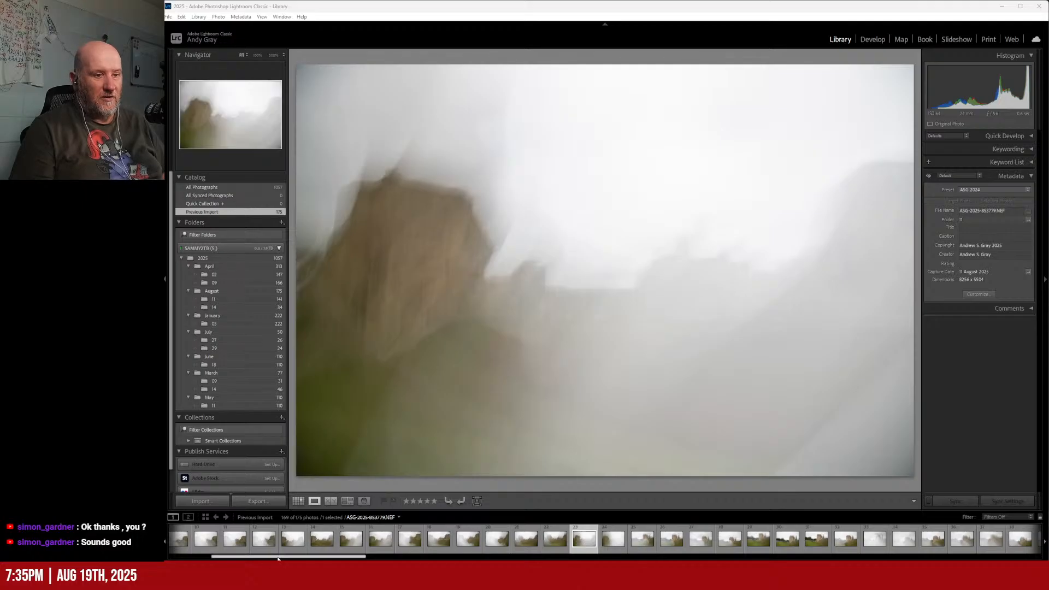
left_click_drag(221, 556, 192, 556)
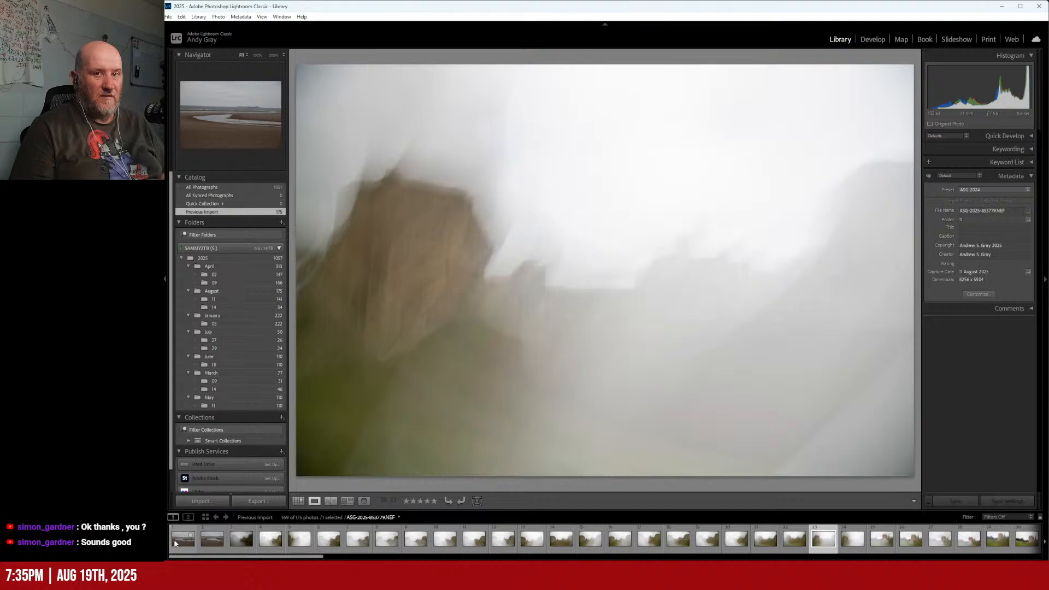
left_click(175, 543)
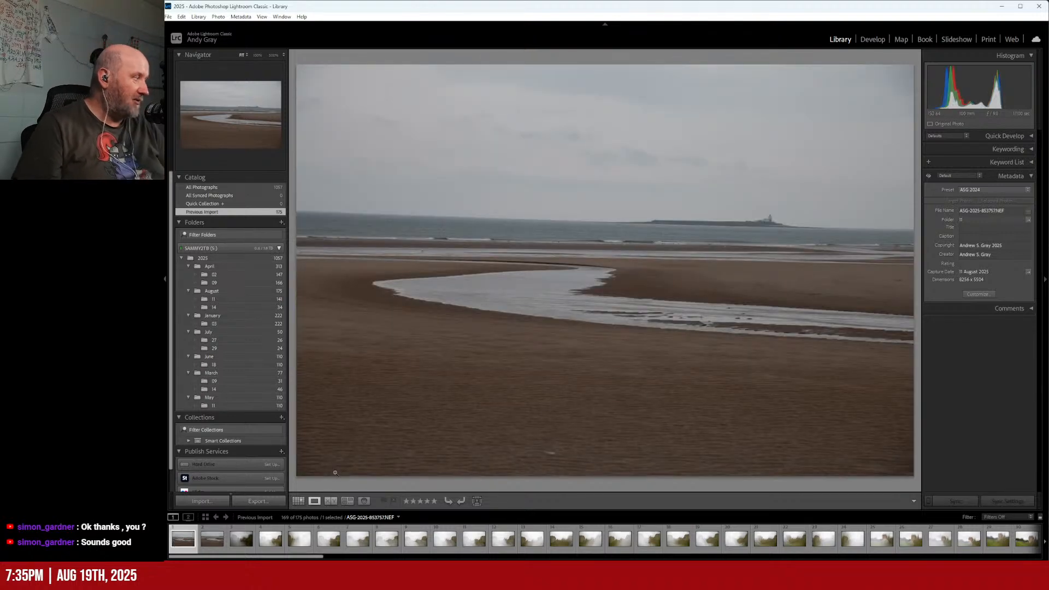
key("Right")
key("Right")
key("Right")
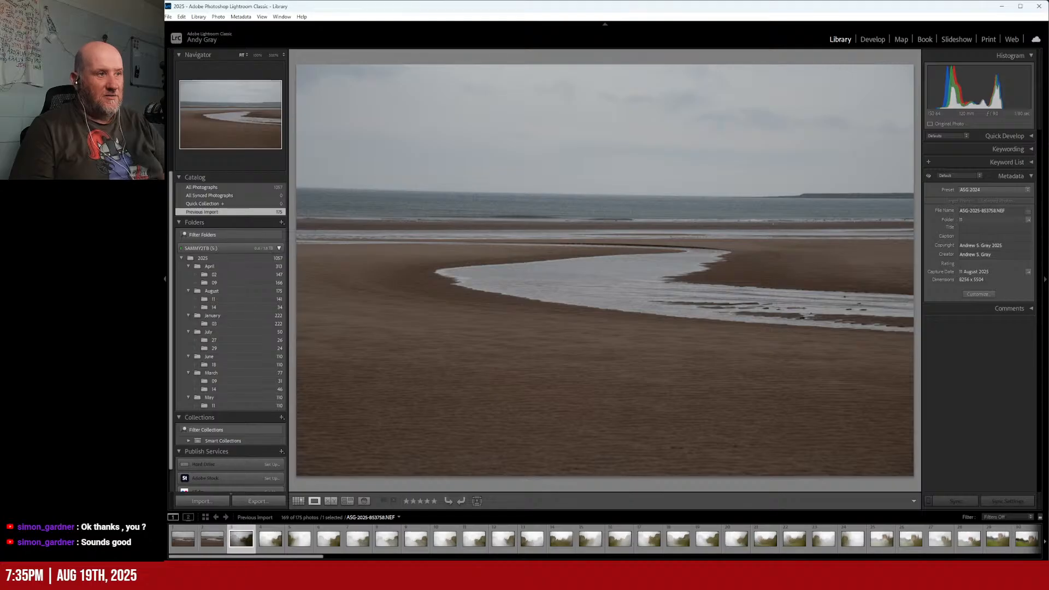
key("Right")
key("Right")
key("Right")
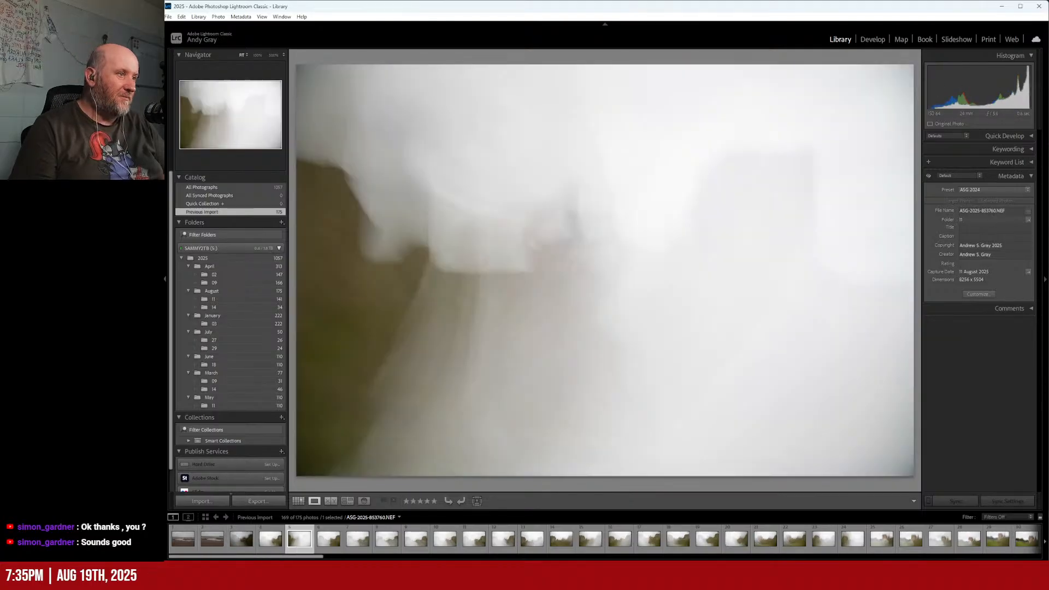
key("Right")
key("Right")
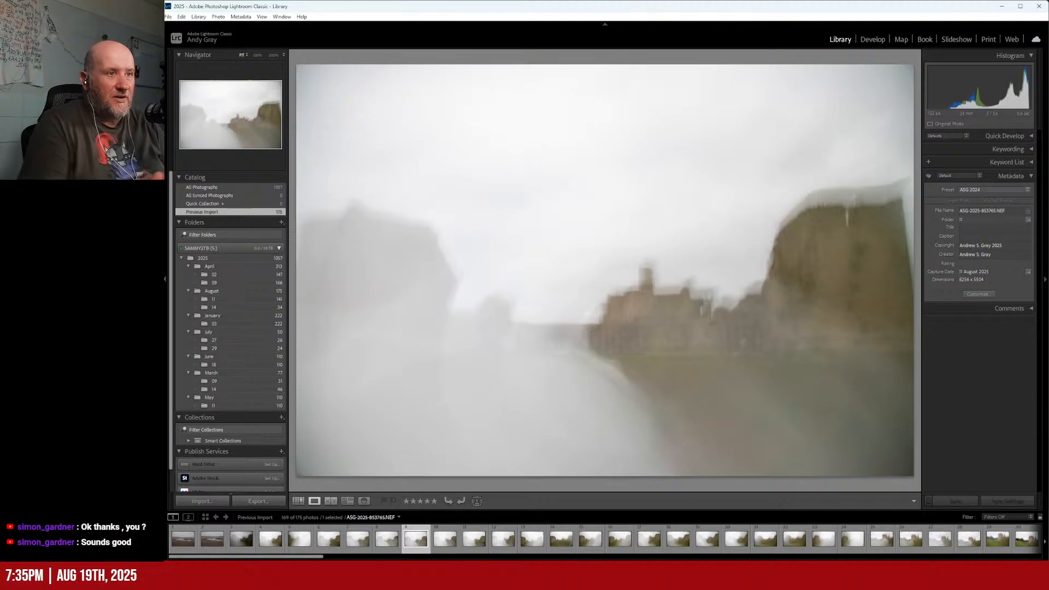
key("Right")
key("Left")
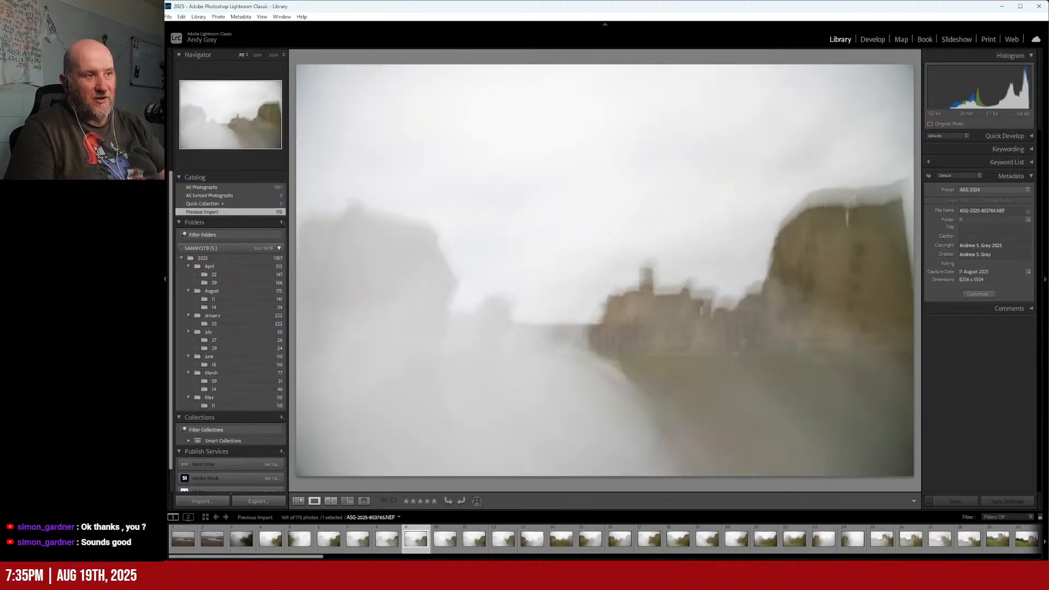
key("Left")
key("Right")
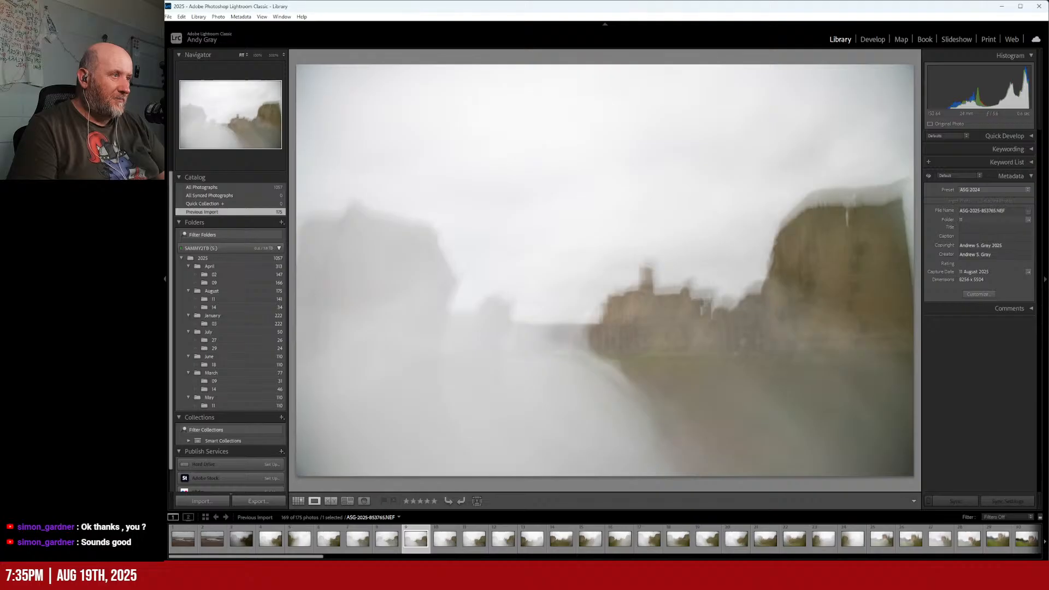
key("Right")
key("Left")
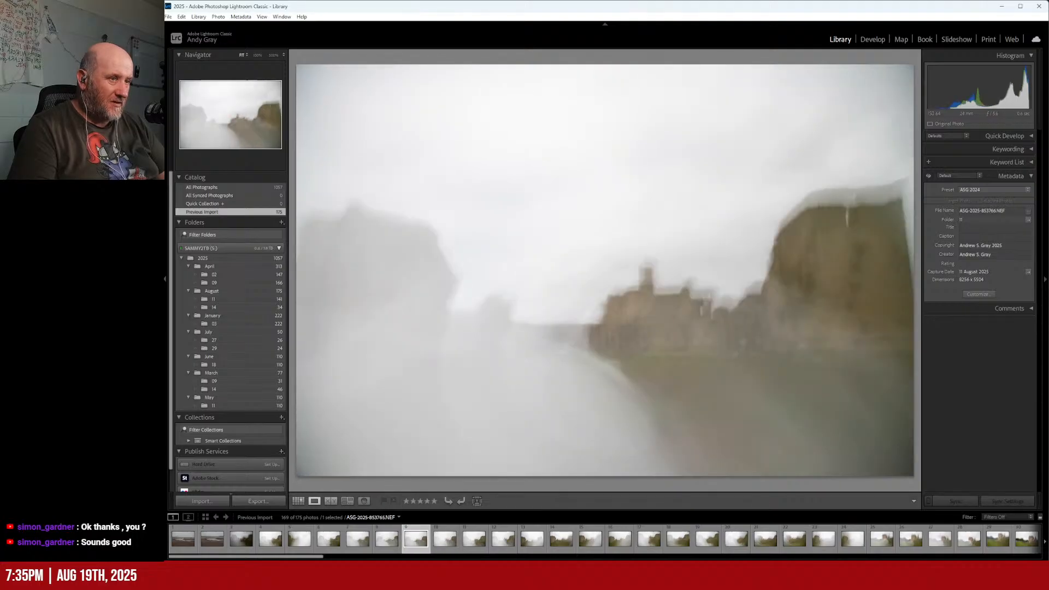
key("Right")
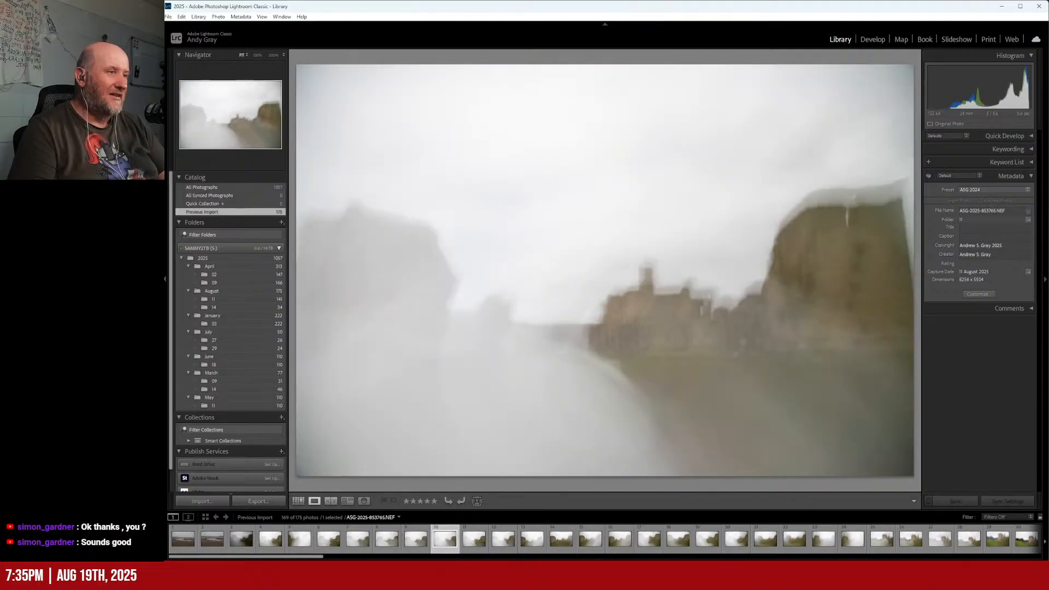
key("Left")
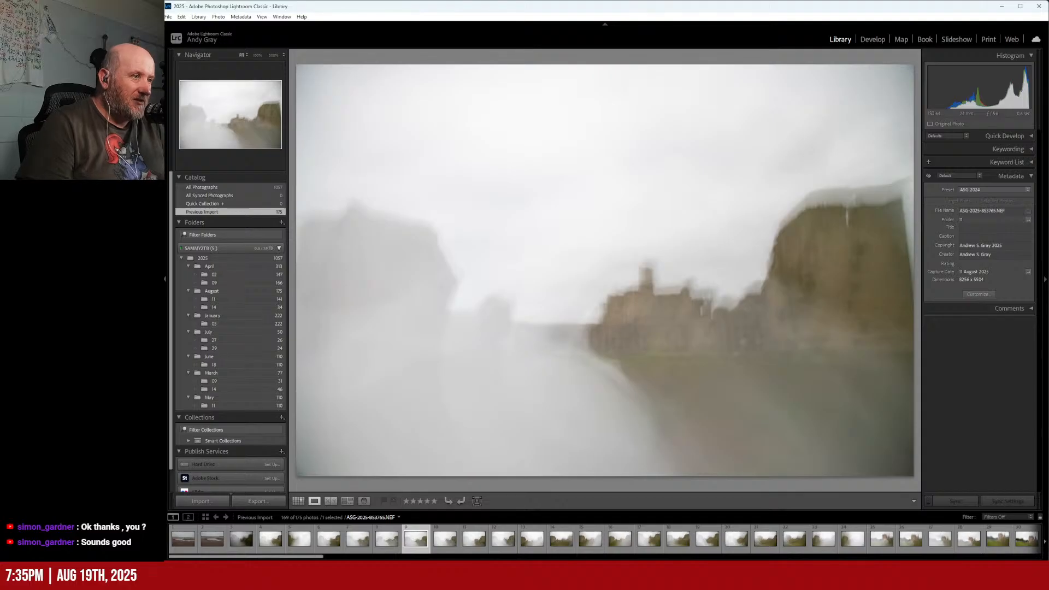
key("Right")
key("Left")
key("Right")
key("Left")
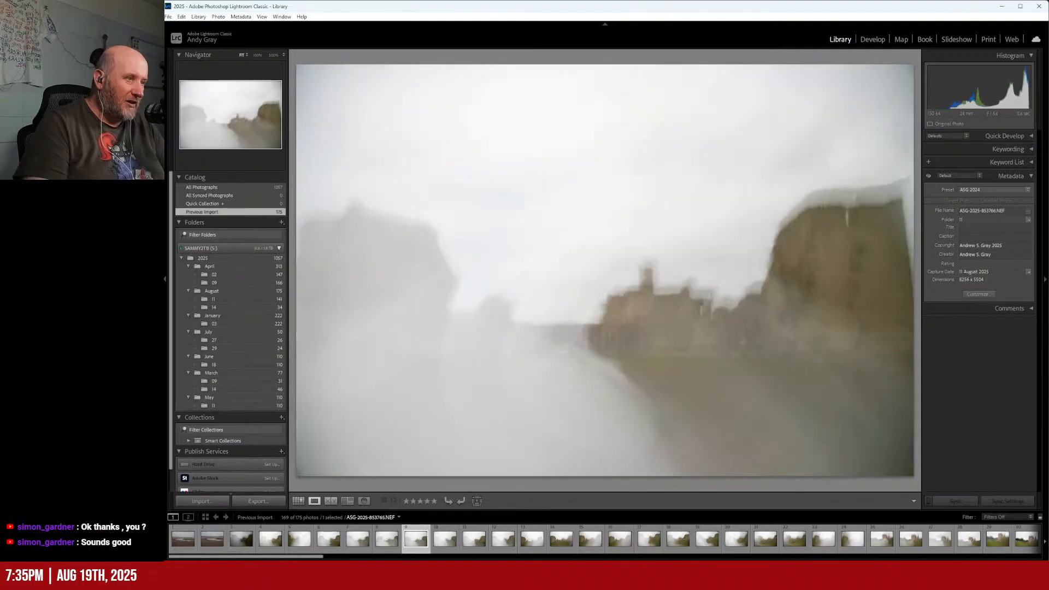
key("Right")
key("Right")
key("Right")
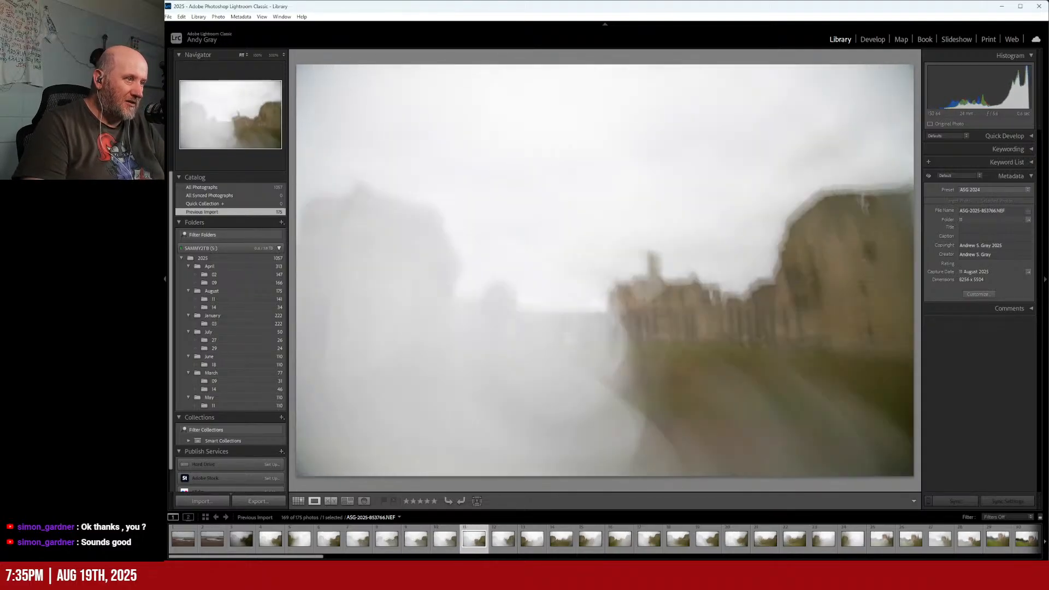
key("Right")
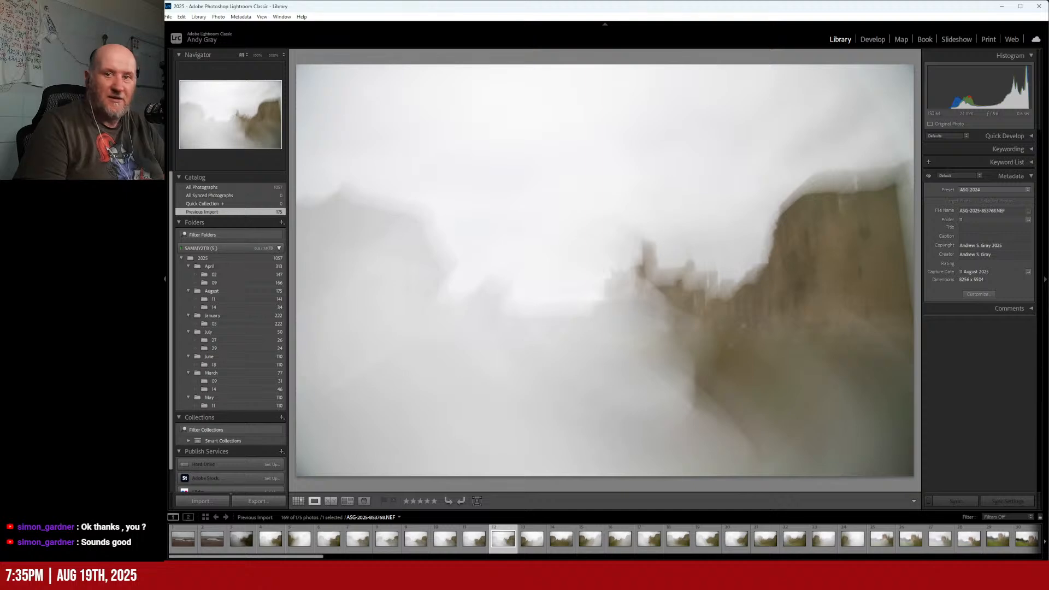
key("Right")
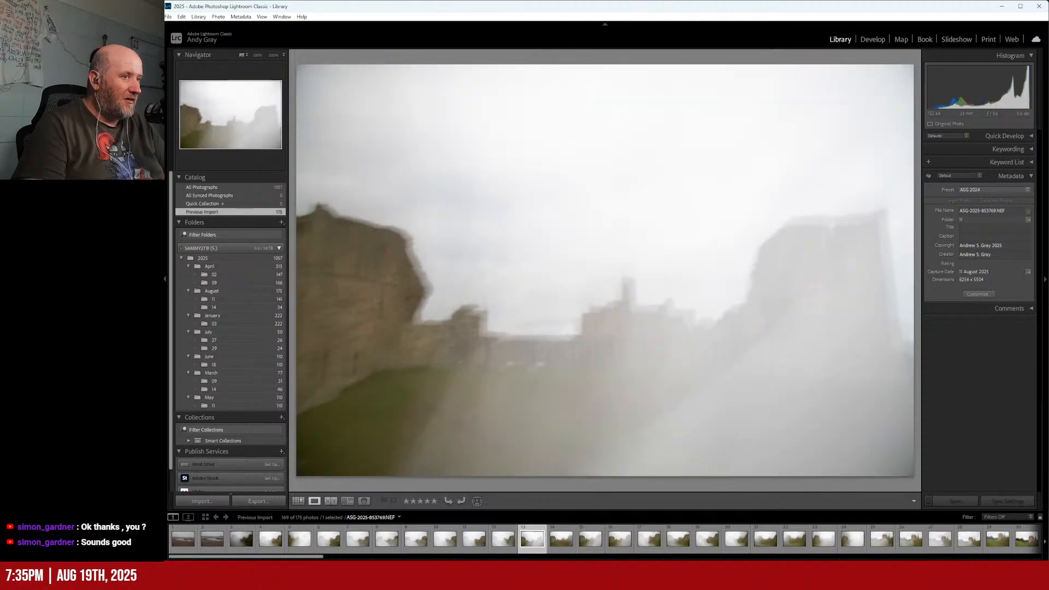
key("Right")
key("Right")
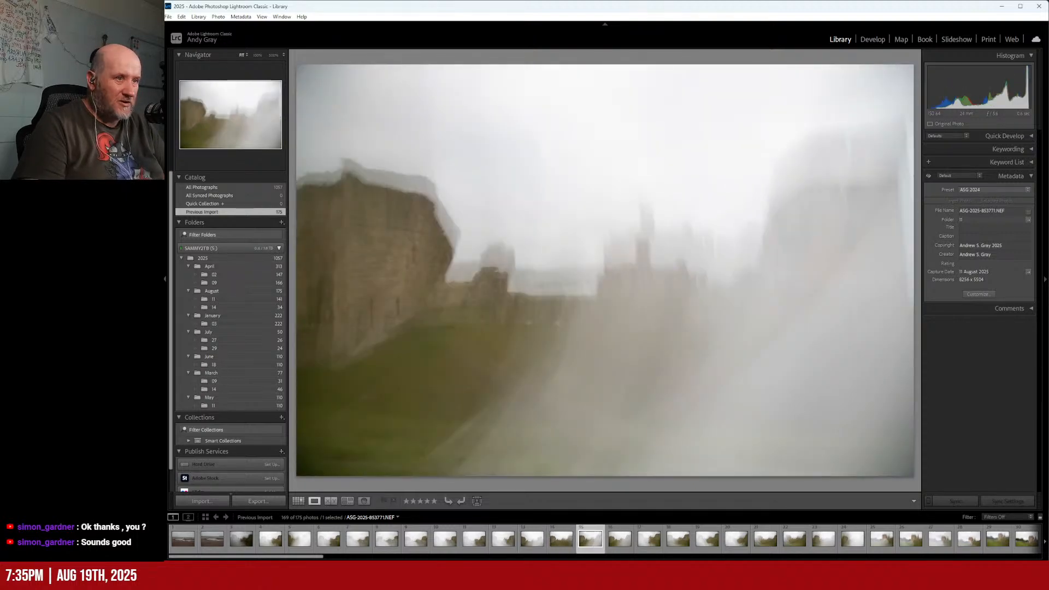
key("Right")
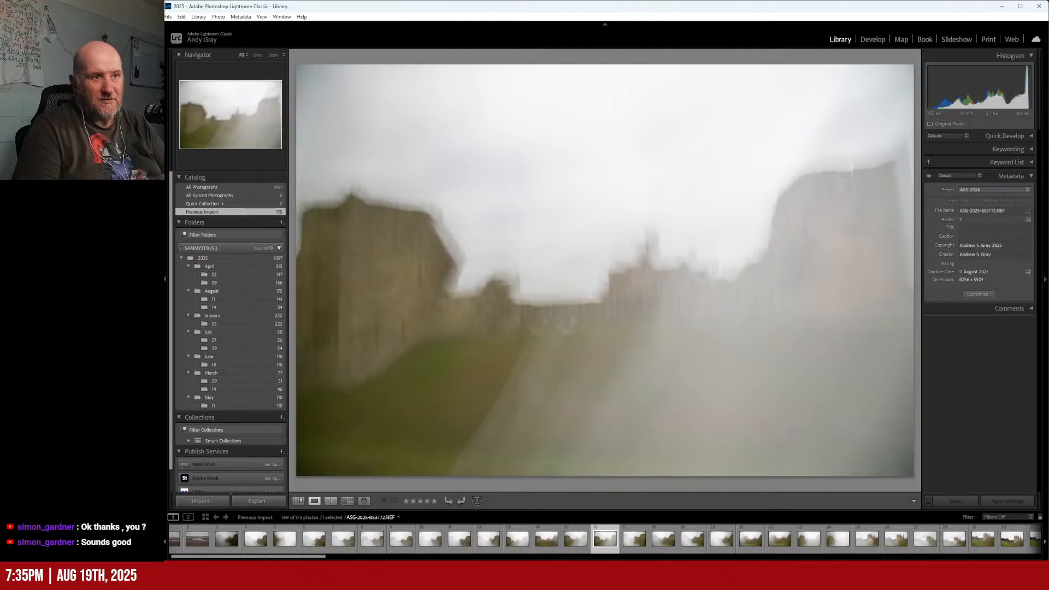
key("1")
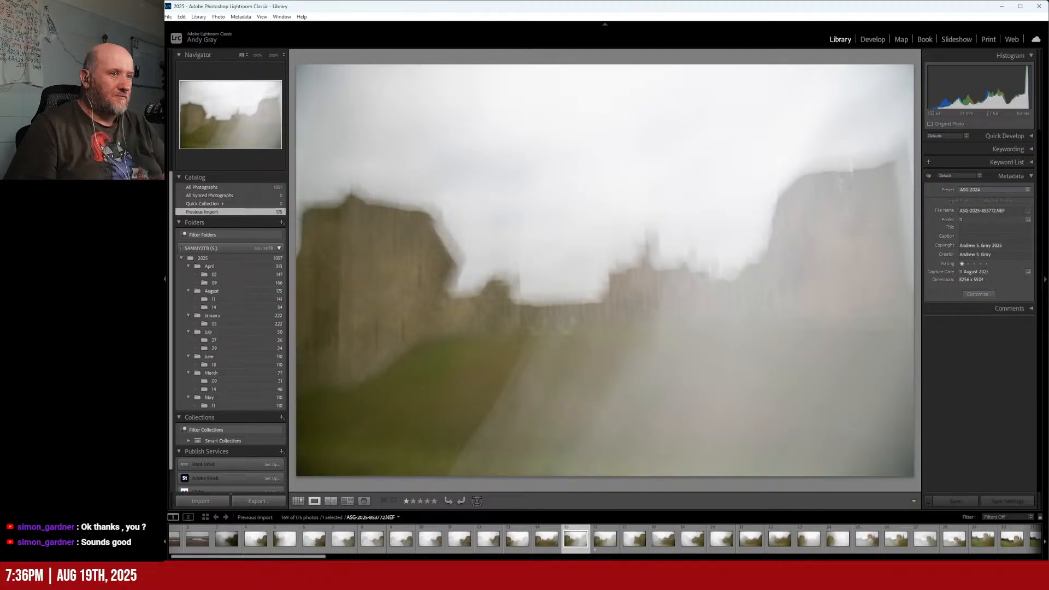
key("Left")
key("Left")
key("Left")
key("Left")
key("Left")
key("Left")
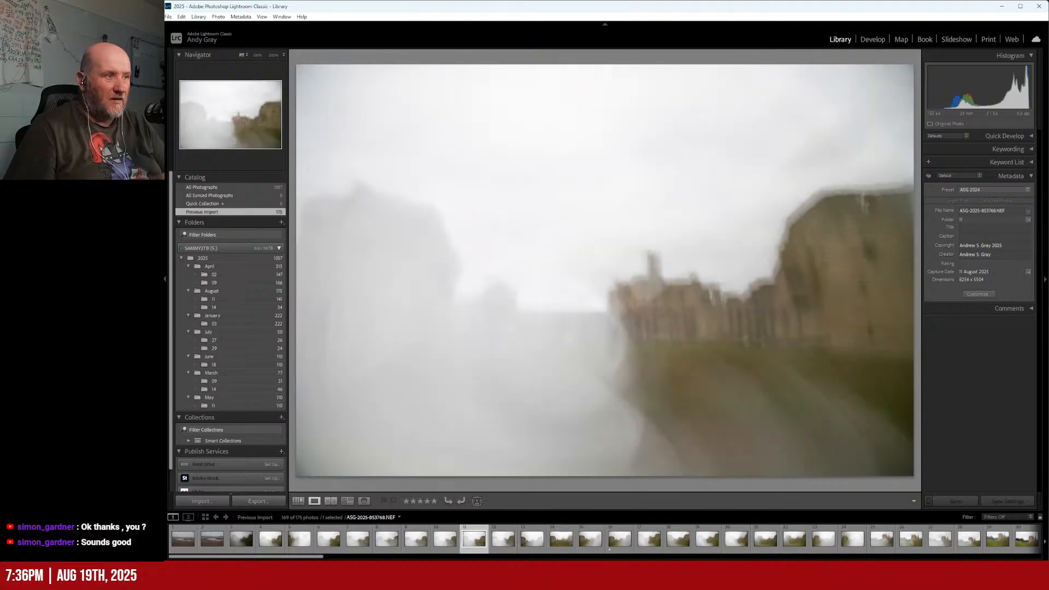
key("Left")
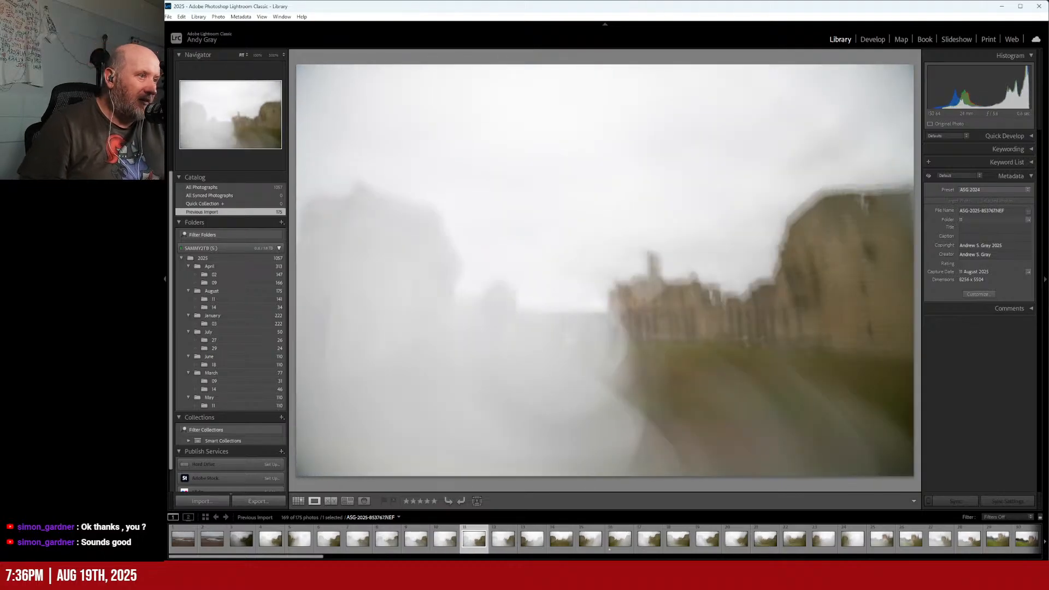
key("Right")
key("Left")
key("Left")
key("Left")
key("Left")
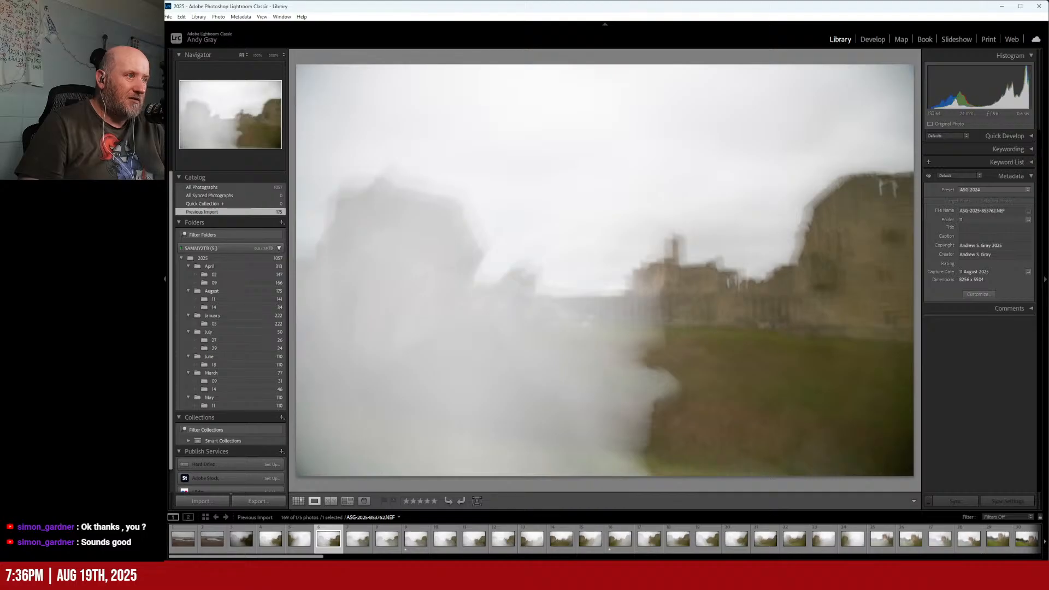
key("Left")
key("Left")
key("Left")
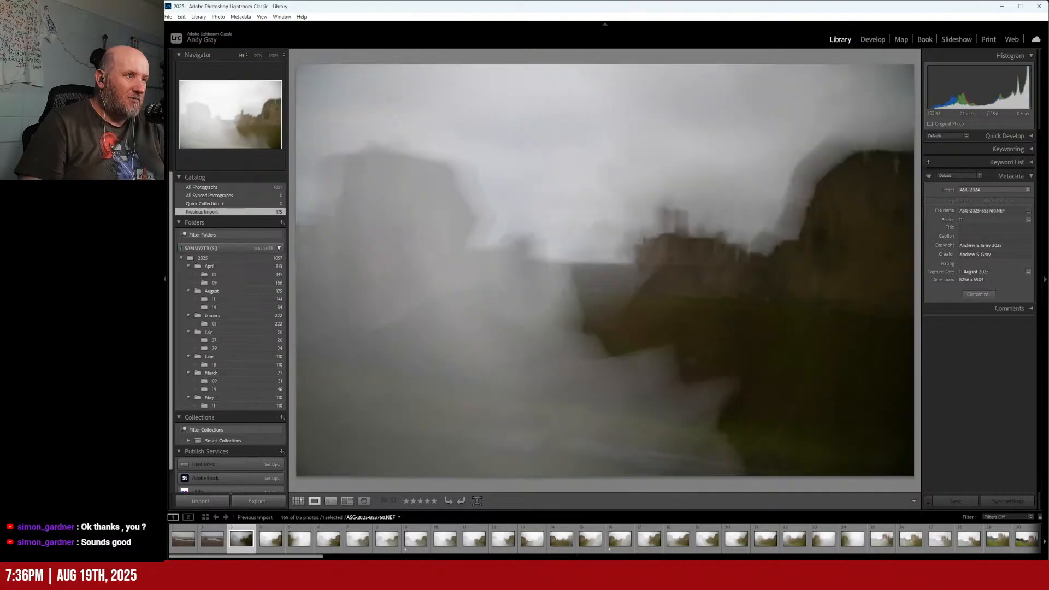
key("Left")
key("Right")
key("Right")
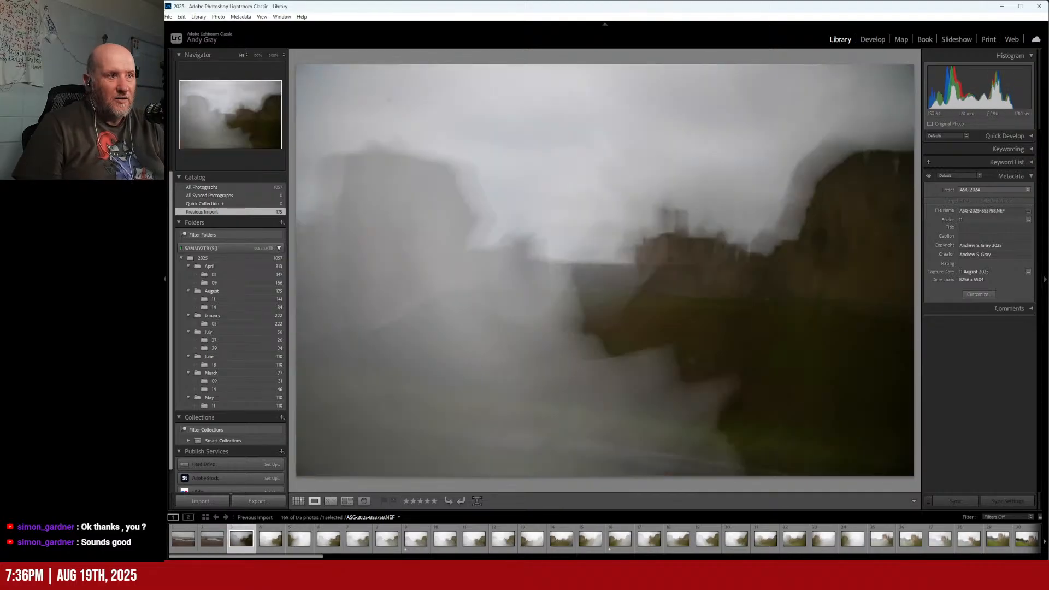
key("1")
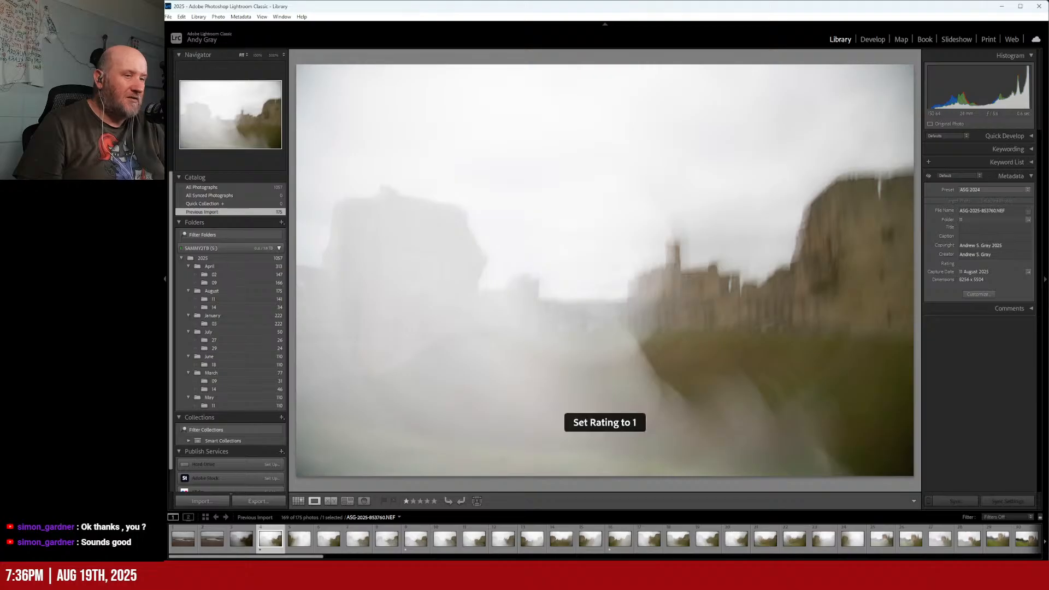
key("Right")
key("Right")
key("Right")
key("Right")
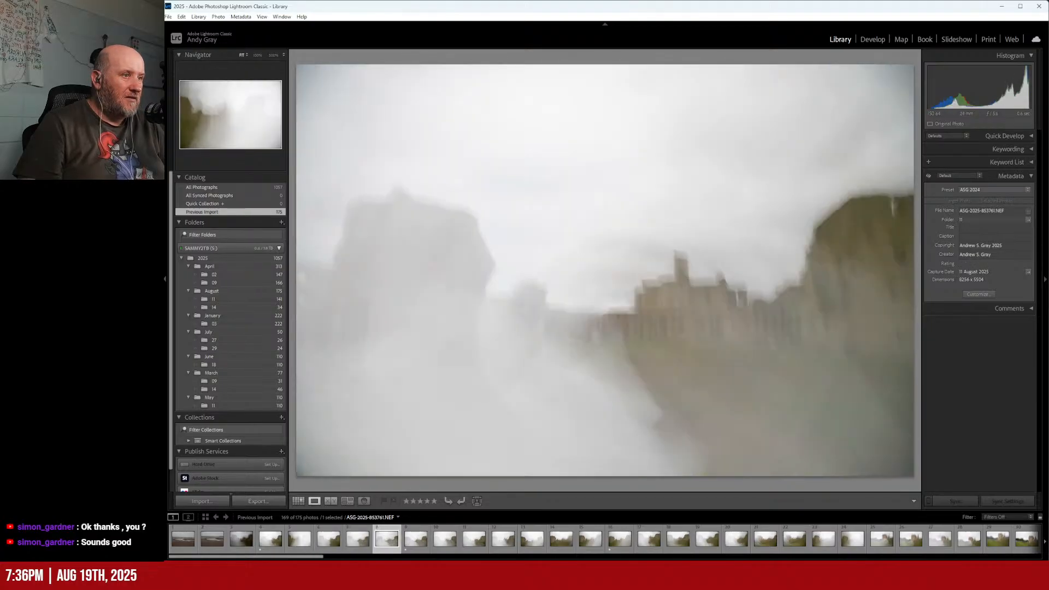
key("Right")
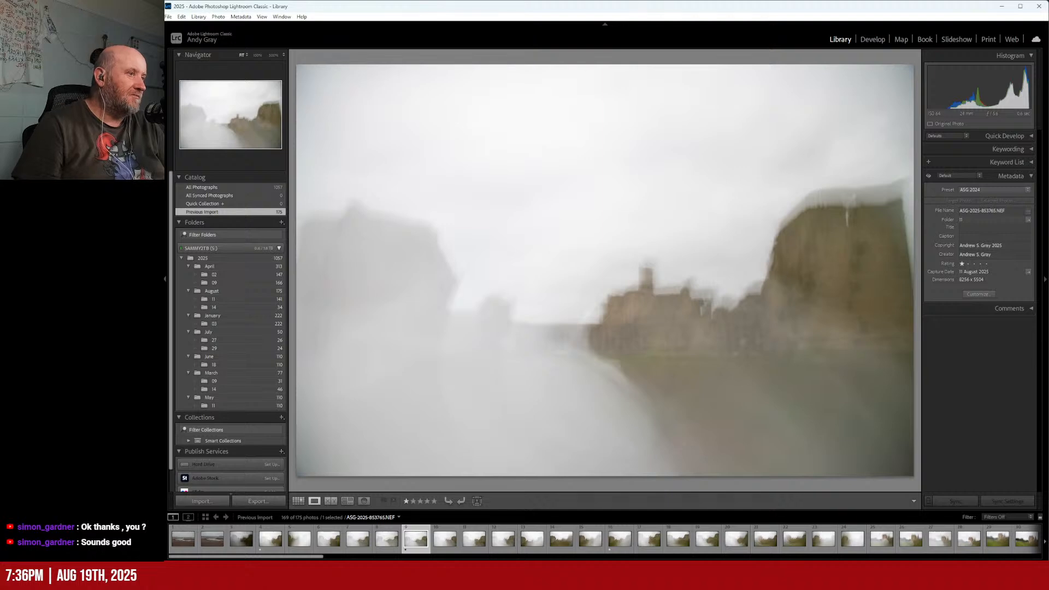
key("Right")
key("Right")
key("Right")
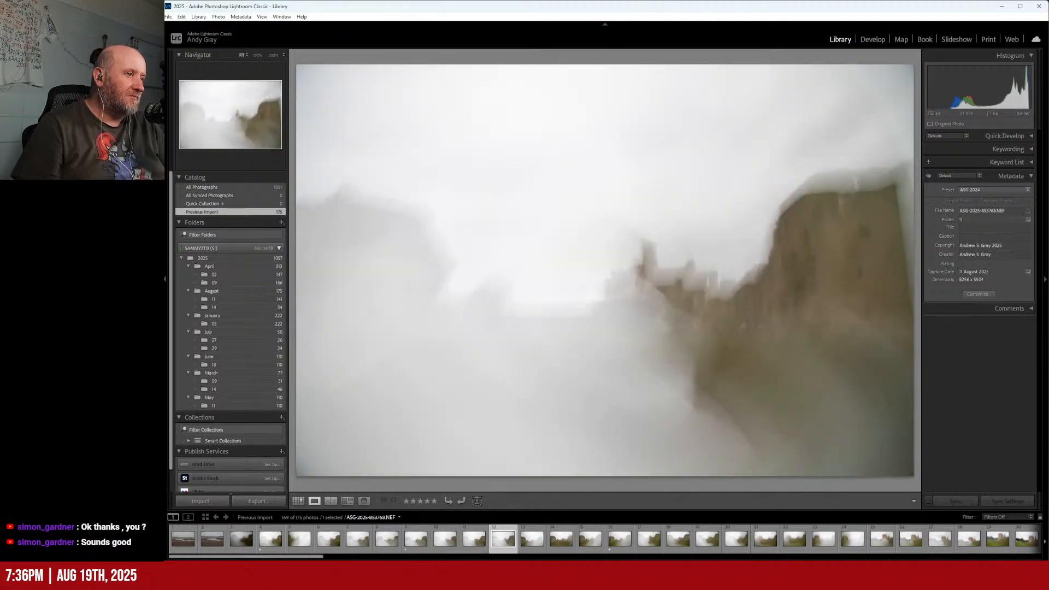
key("Right")
key("Right")
key("Right")
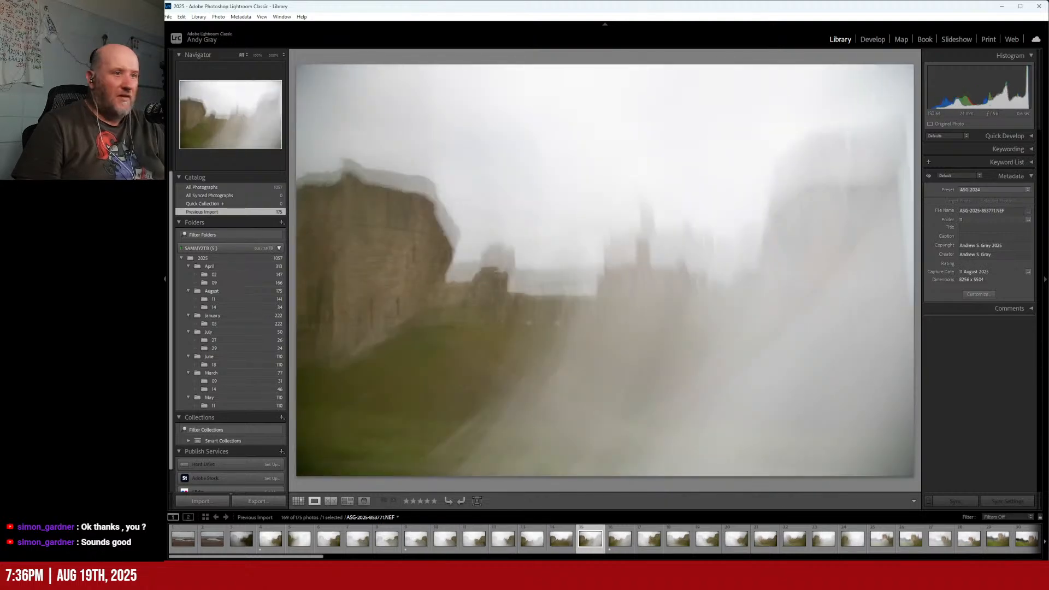
key("Left")
key("Right")
key("Right")
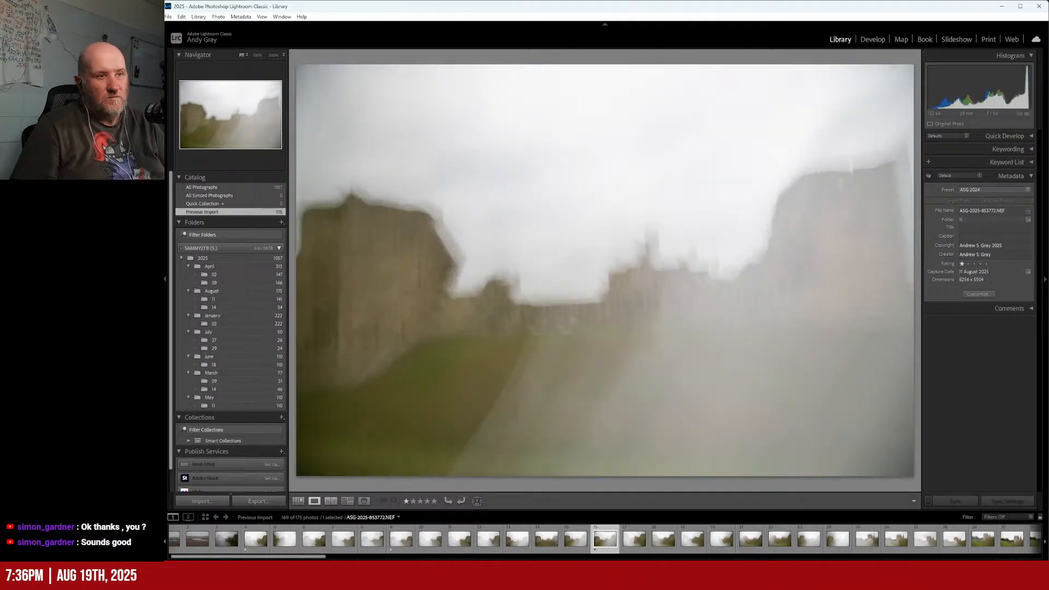
key("1")
key("Right")
key("Right")
key("Right")
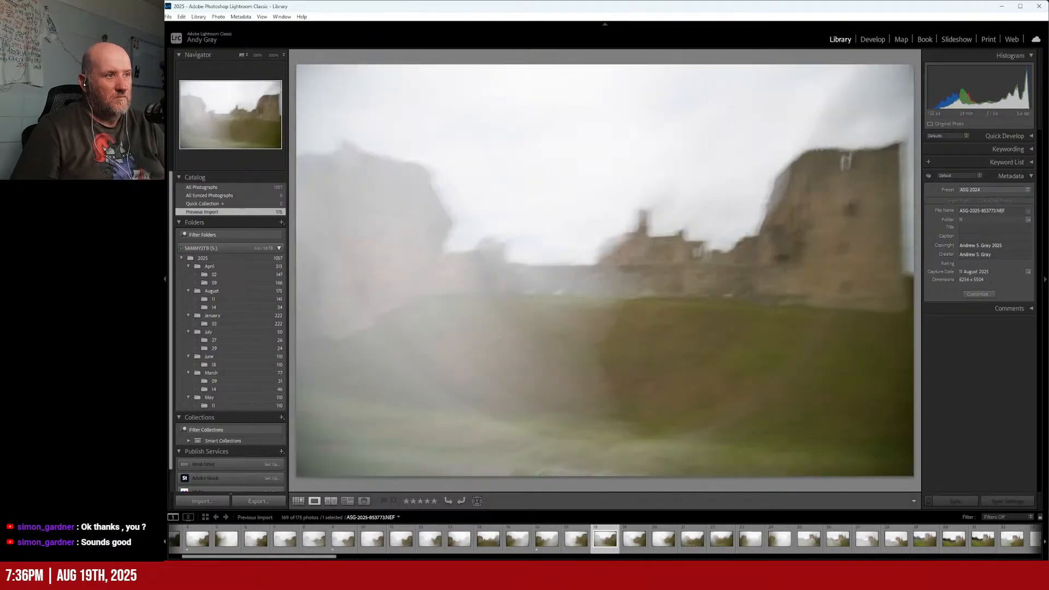
key("Right")
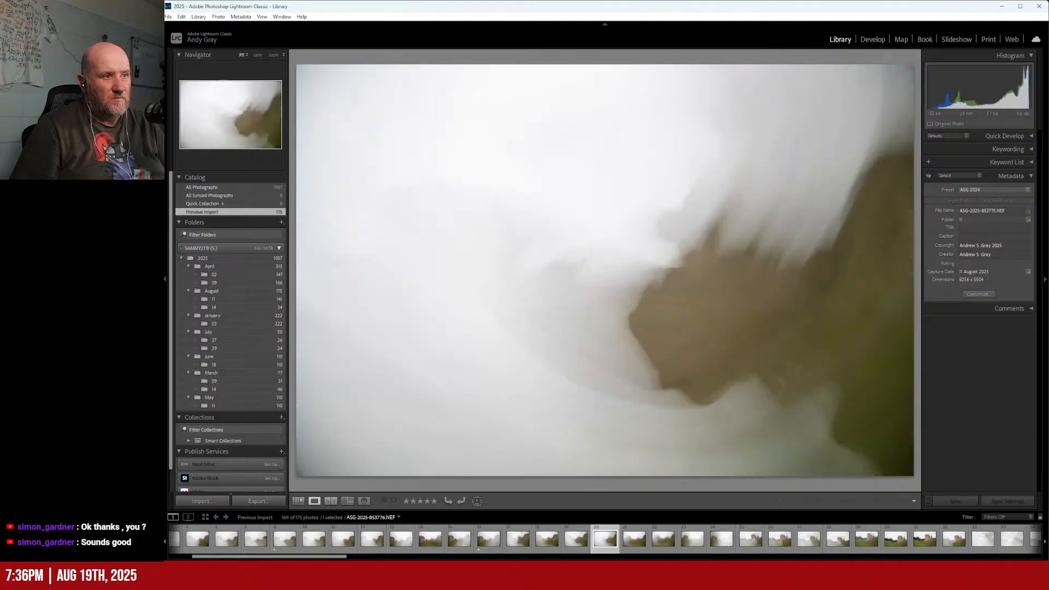
key("Left")
key("Right")
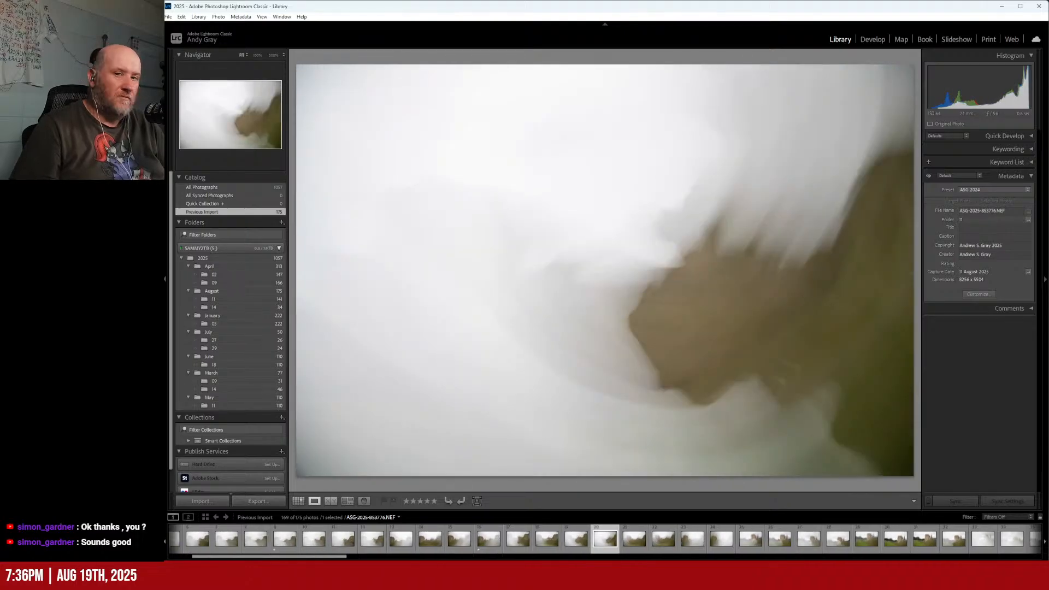
key("Right")
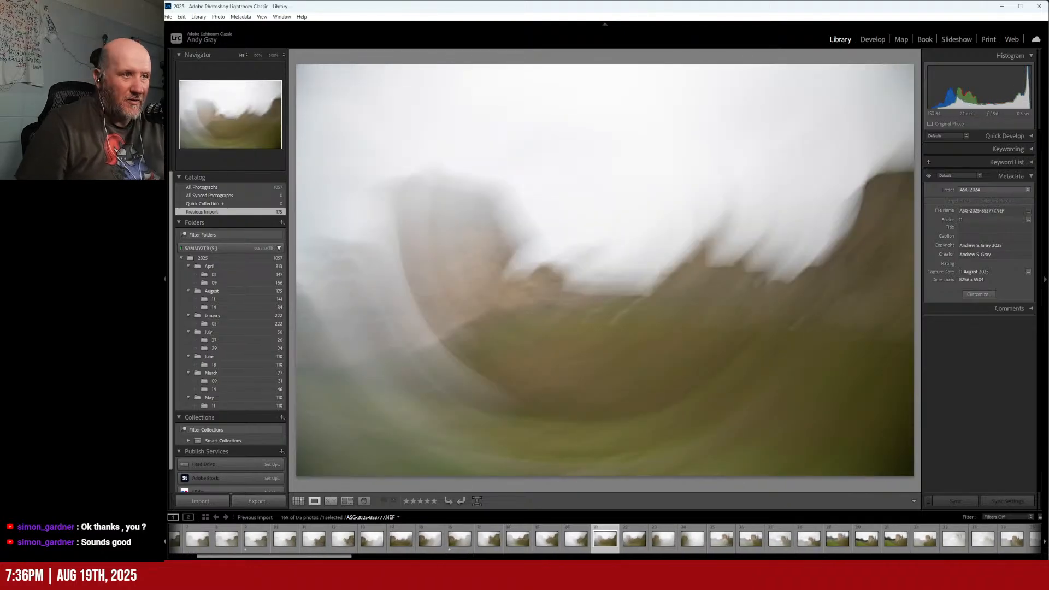
key("Right")
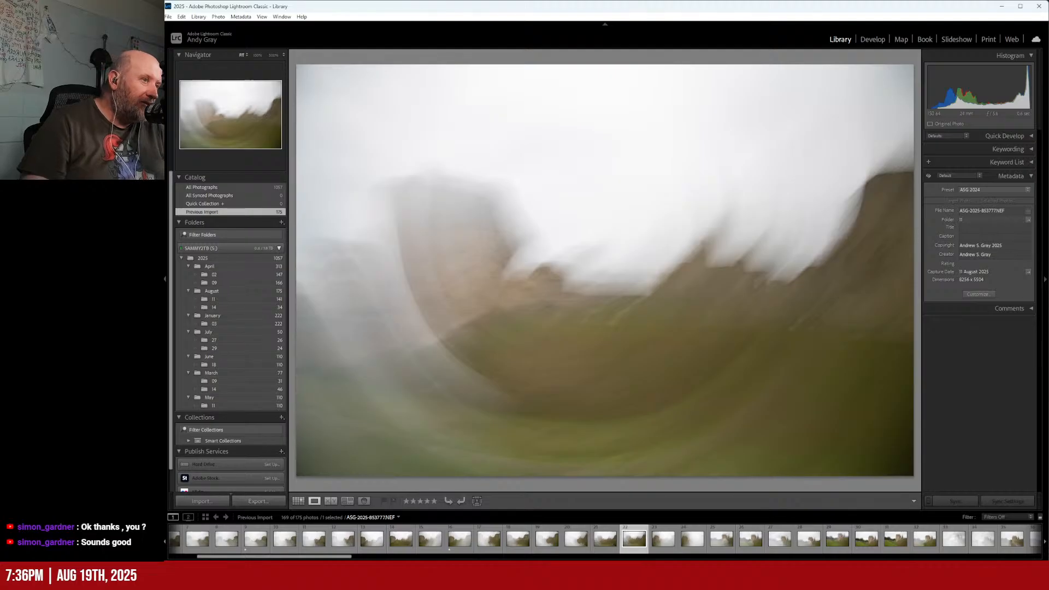
key("Right")
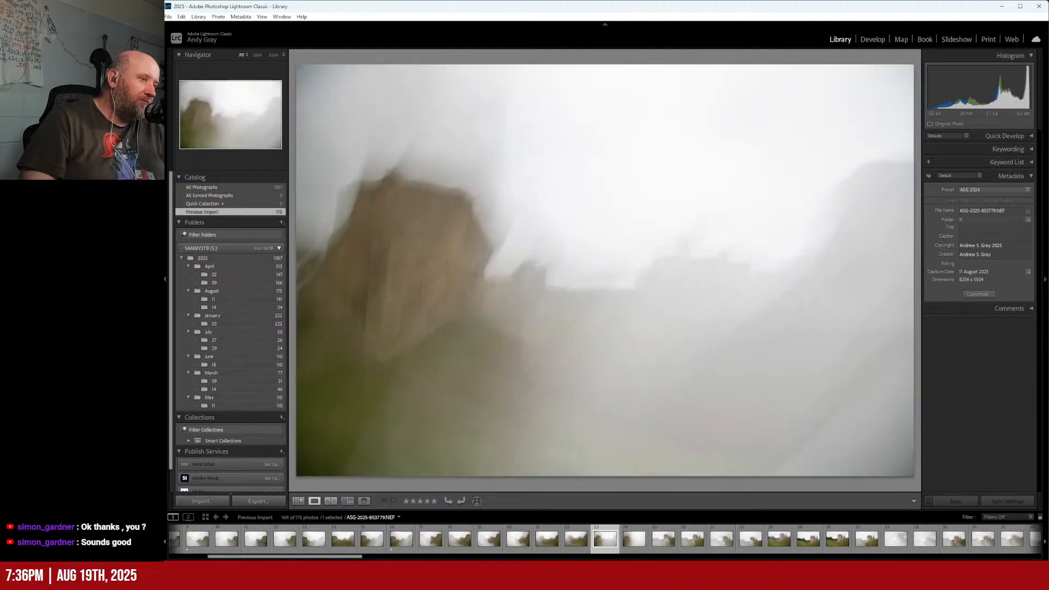
key("1")
key("Right")
key("Right")
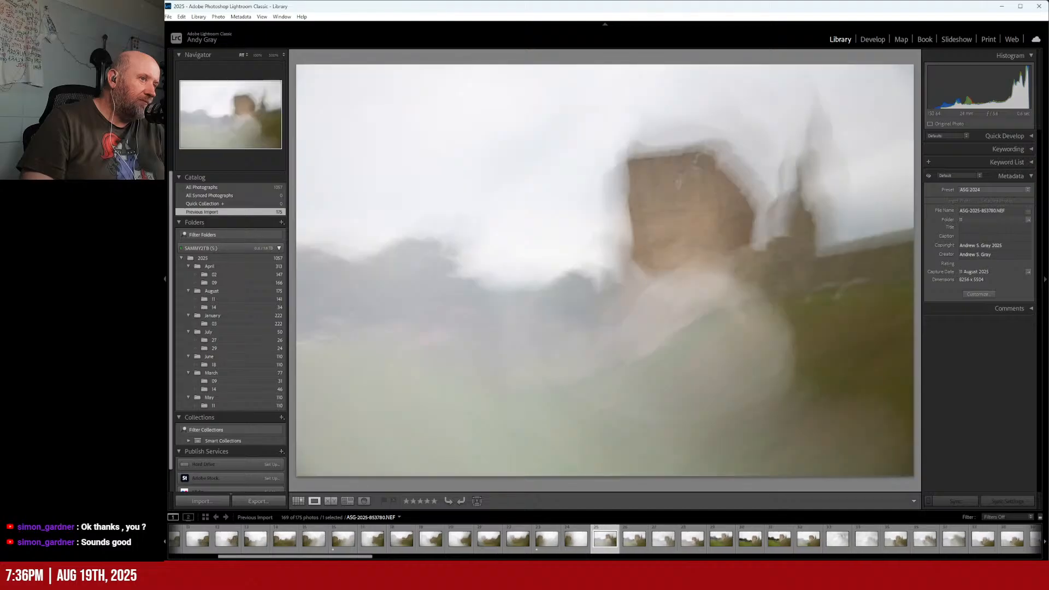
key("Left")
key("Left")
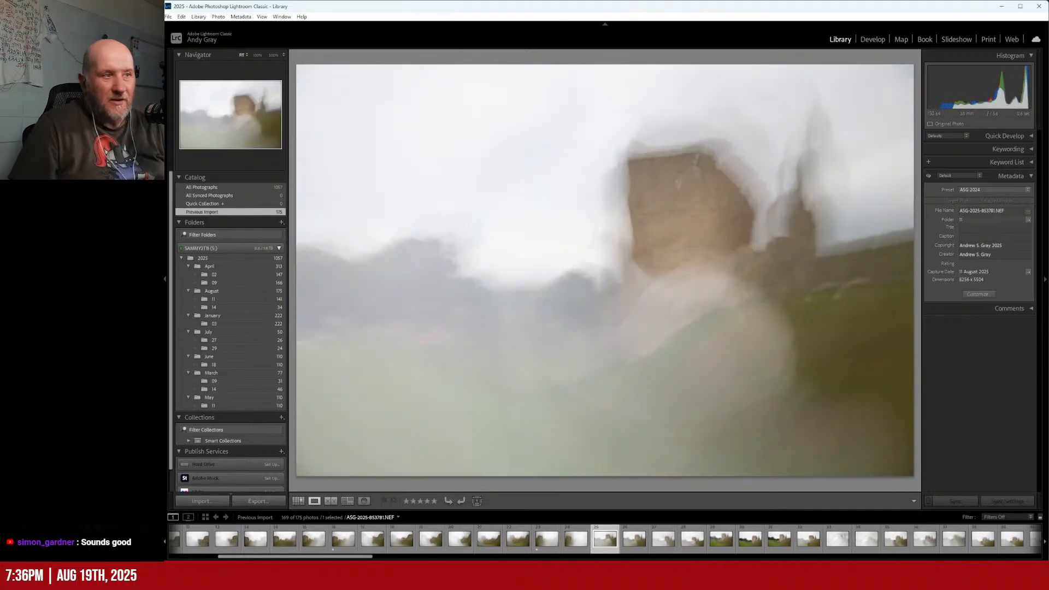
key("Right")
key("Right")
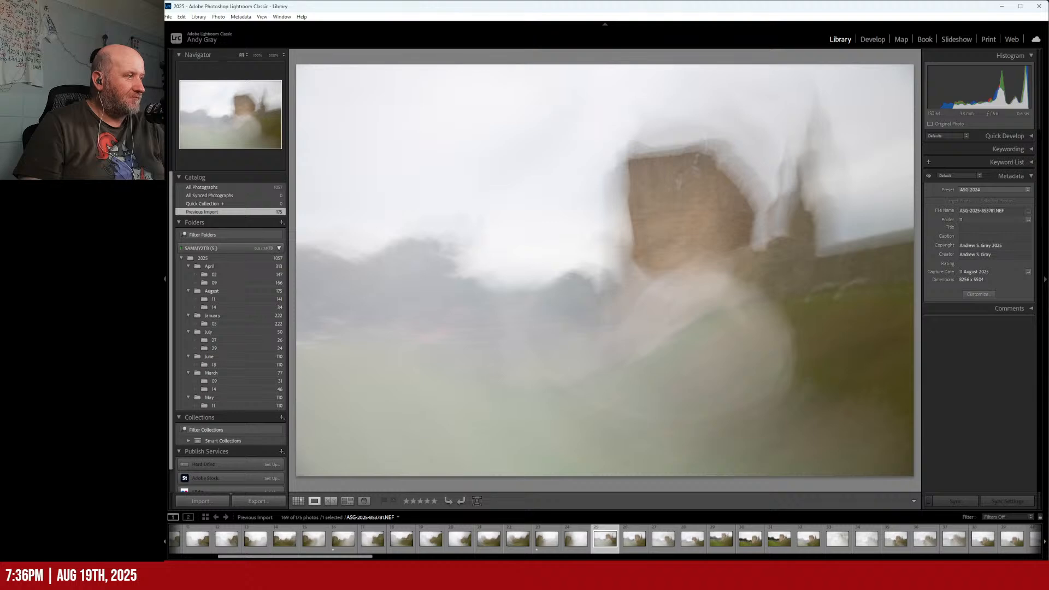
key("Right")
key("Right")
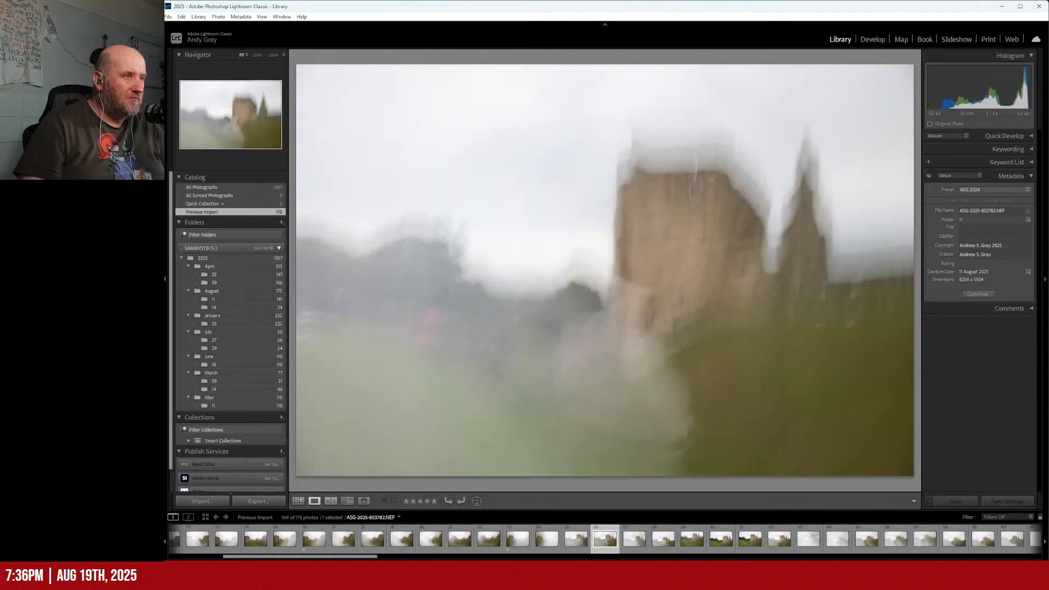
key("Right")
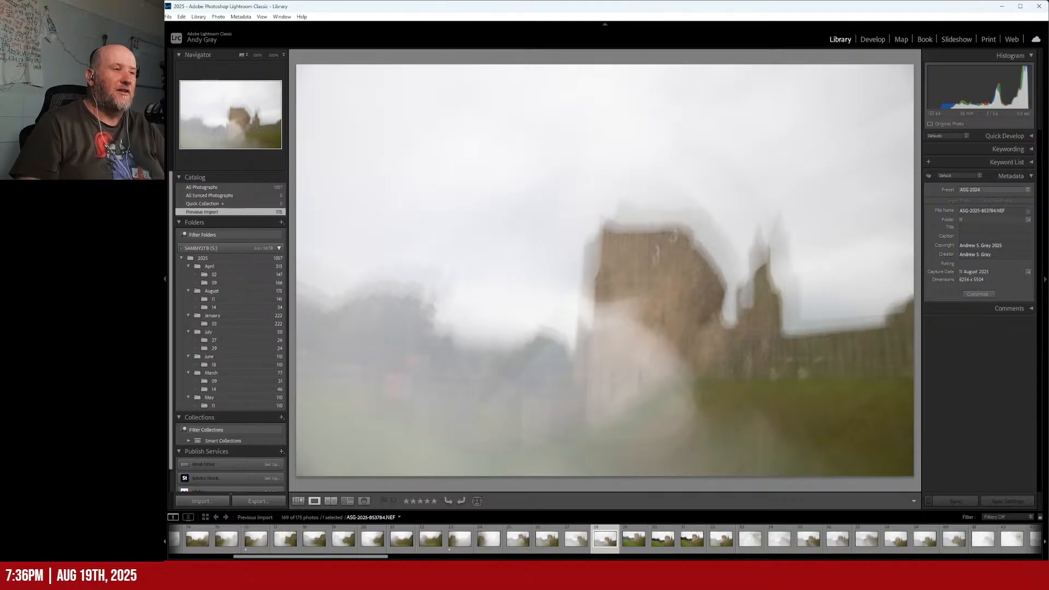
key("Right")
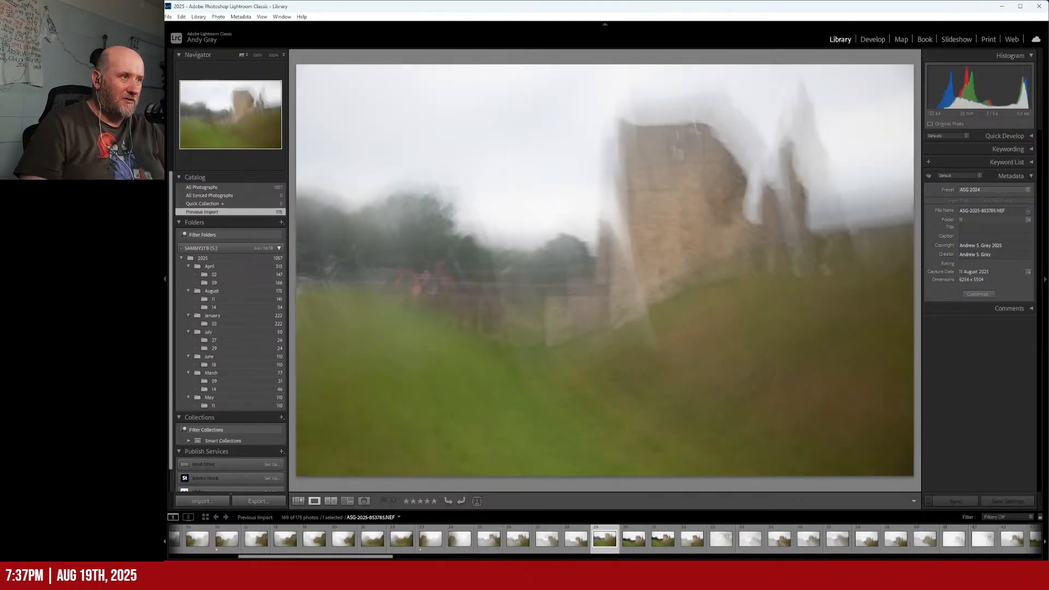
key("Left")
key("Left")
key("Left")
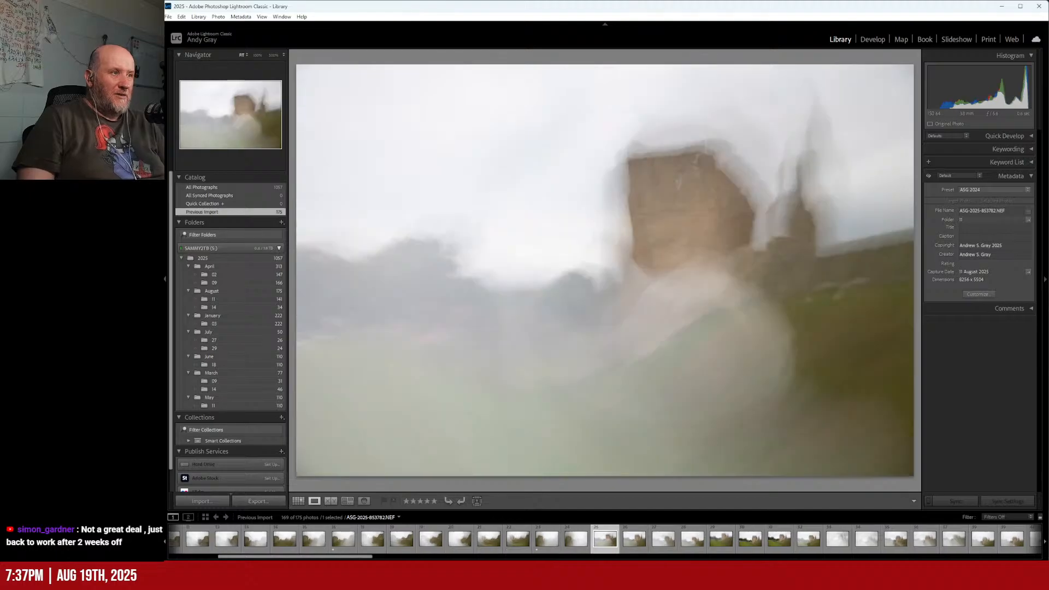
key("Left")
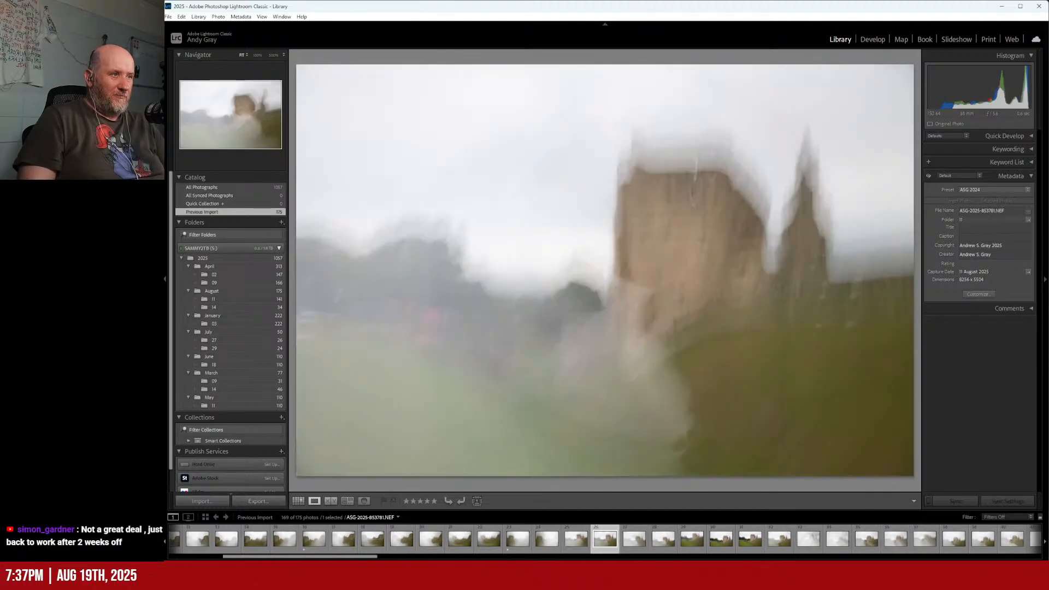
key("Right")
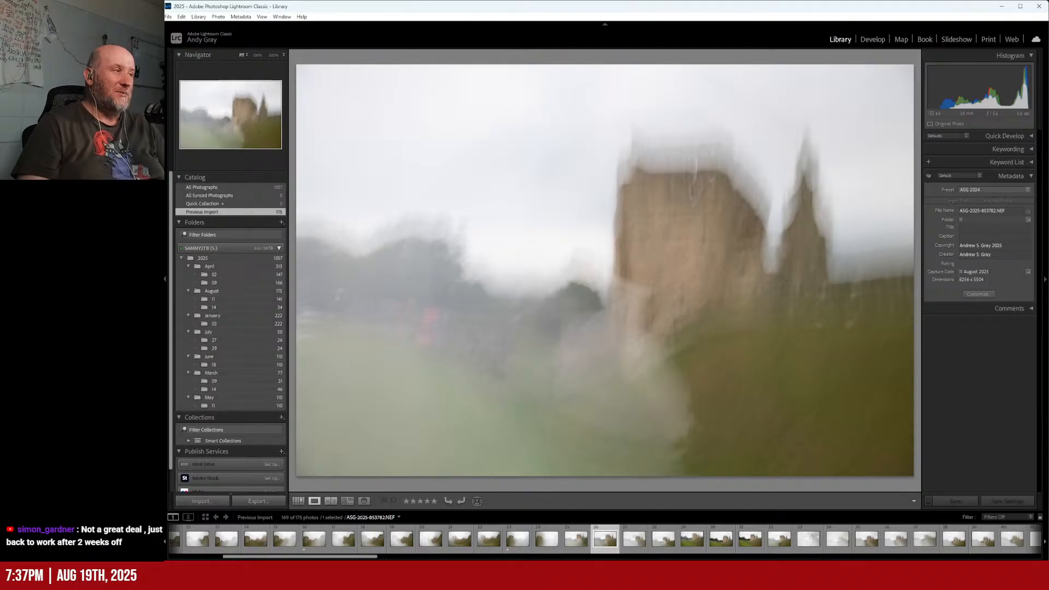
key("Right")
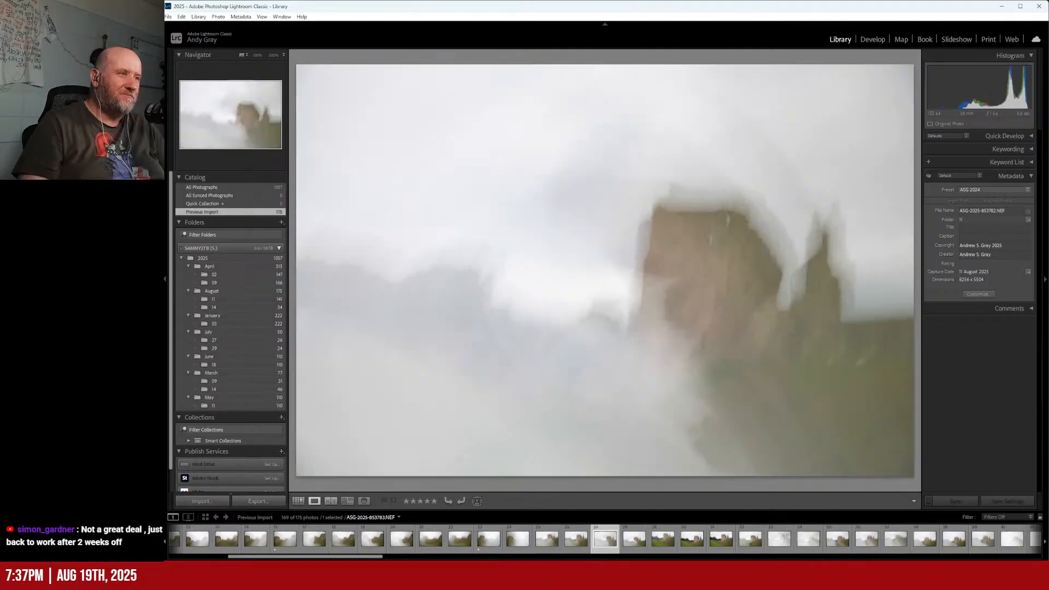
key("Left")
key("Left")
key("Right")
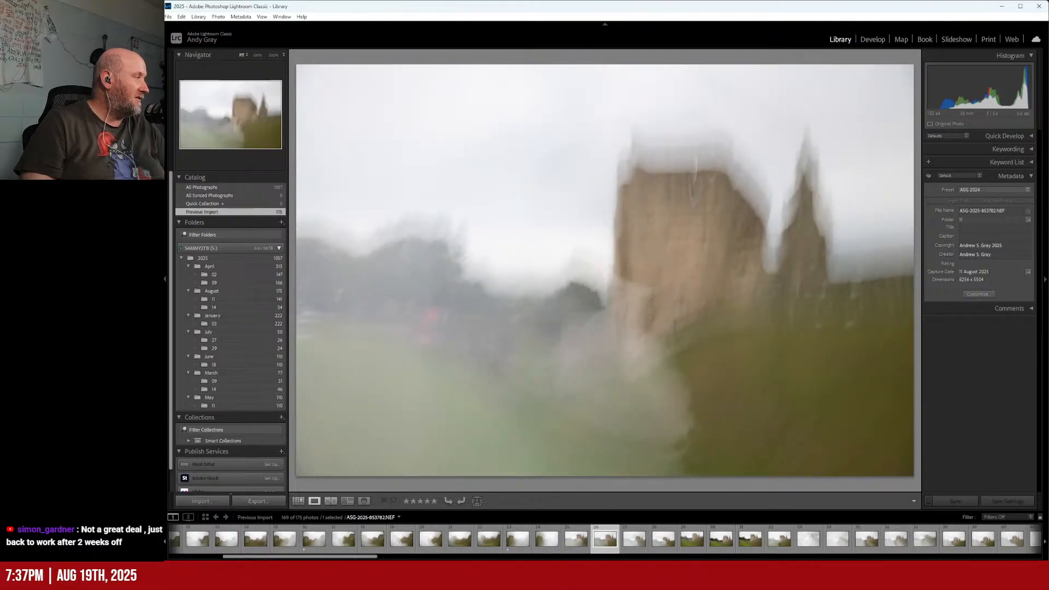
key("Right")
key("Right")
key("Right")
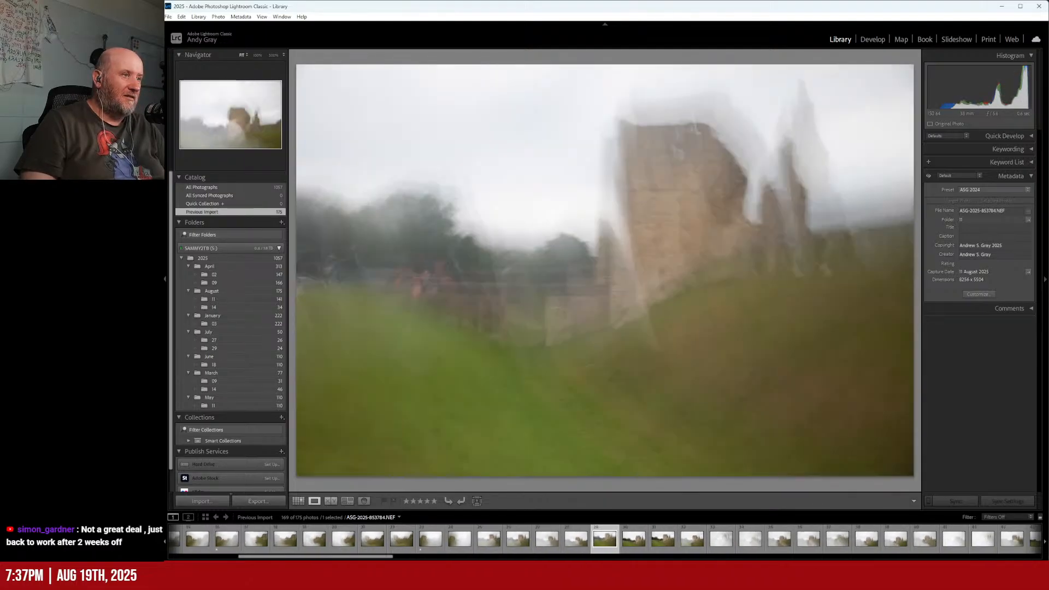
key("Right")
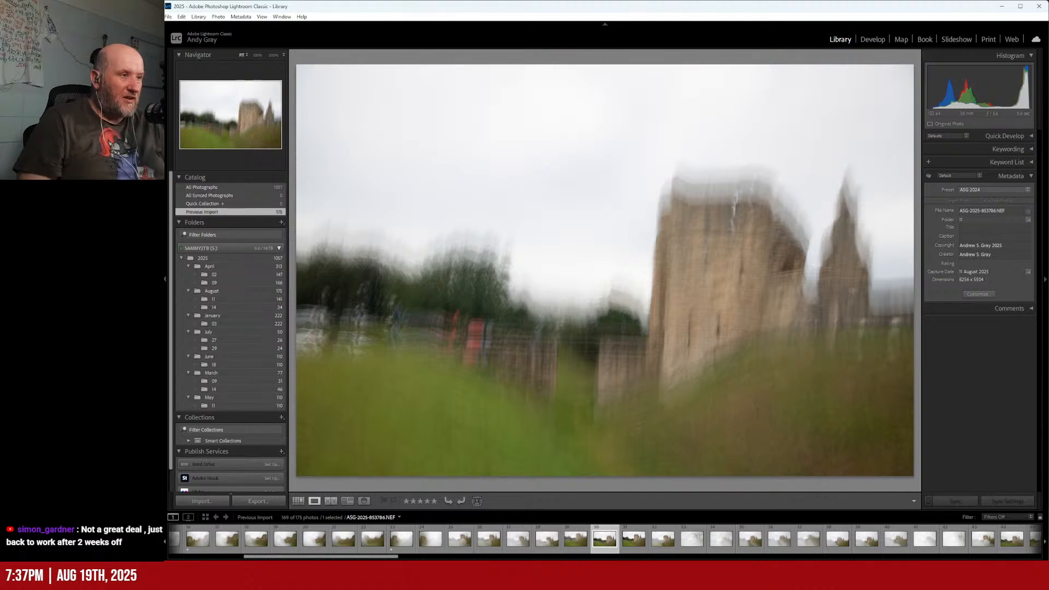
key("Right")
key("Right")
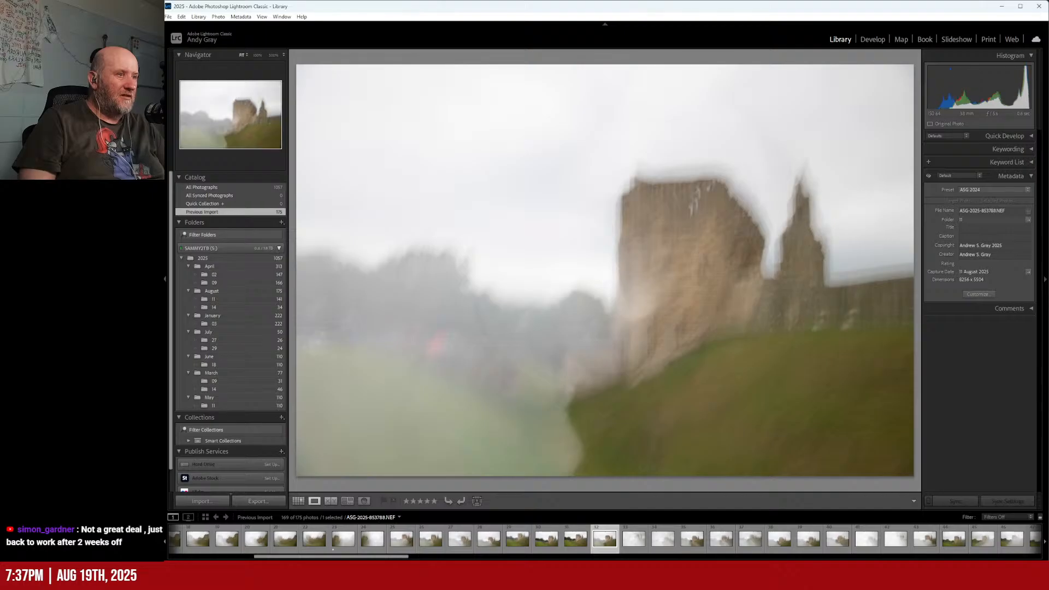
key("1")
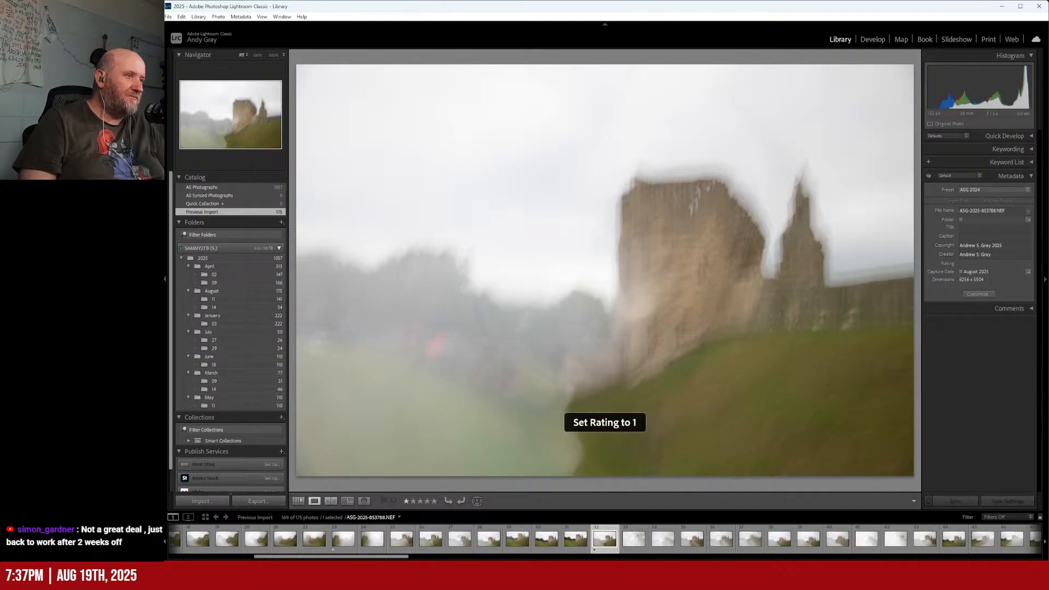
key("Right")
key("Right")
key("Right")
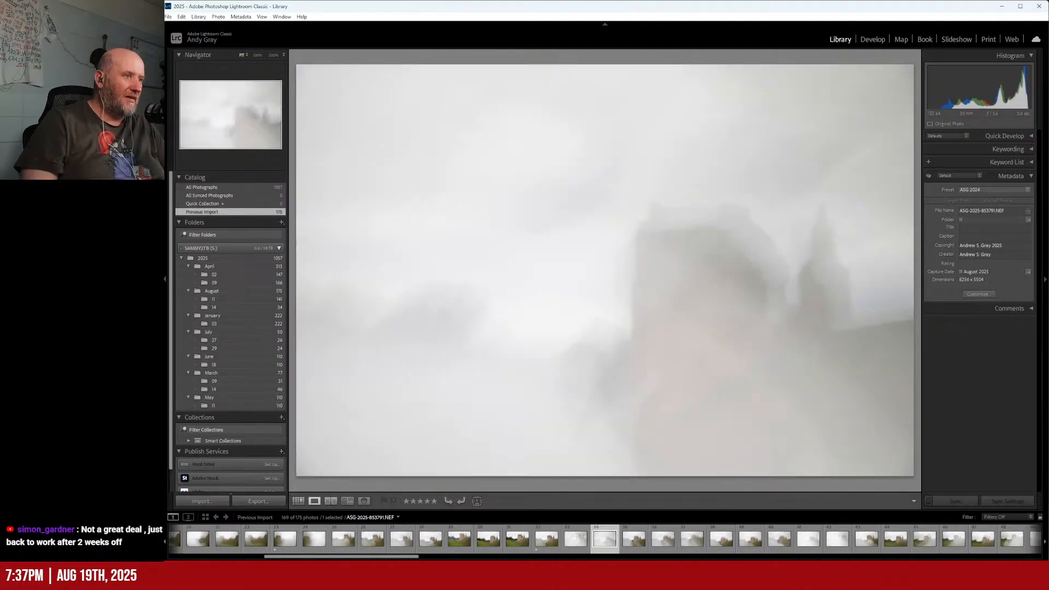
key("1")
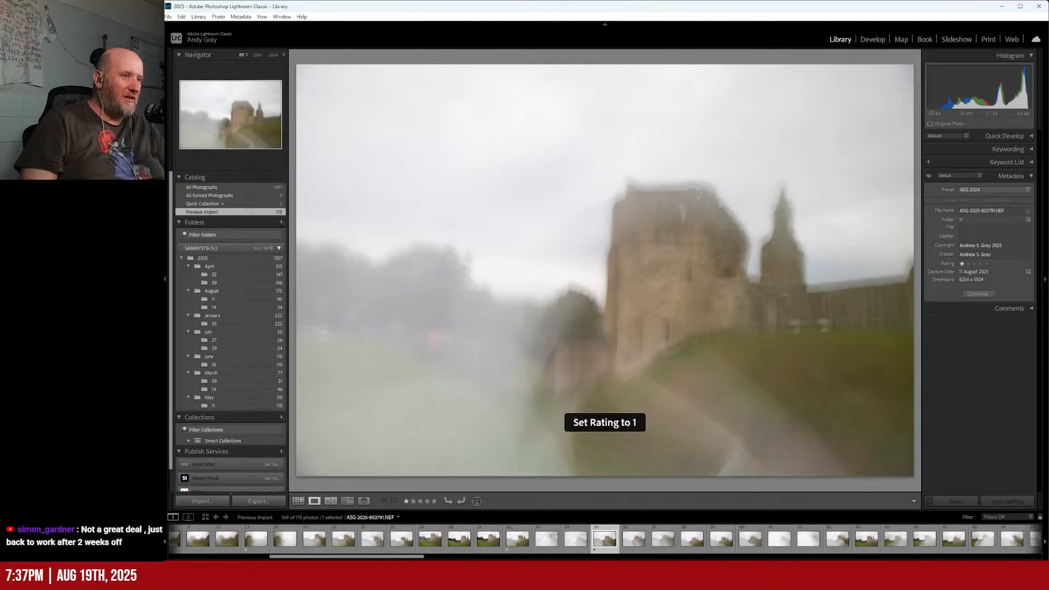
key("Right")
key("Right")
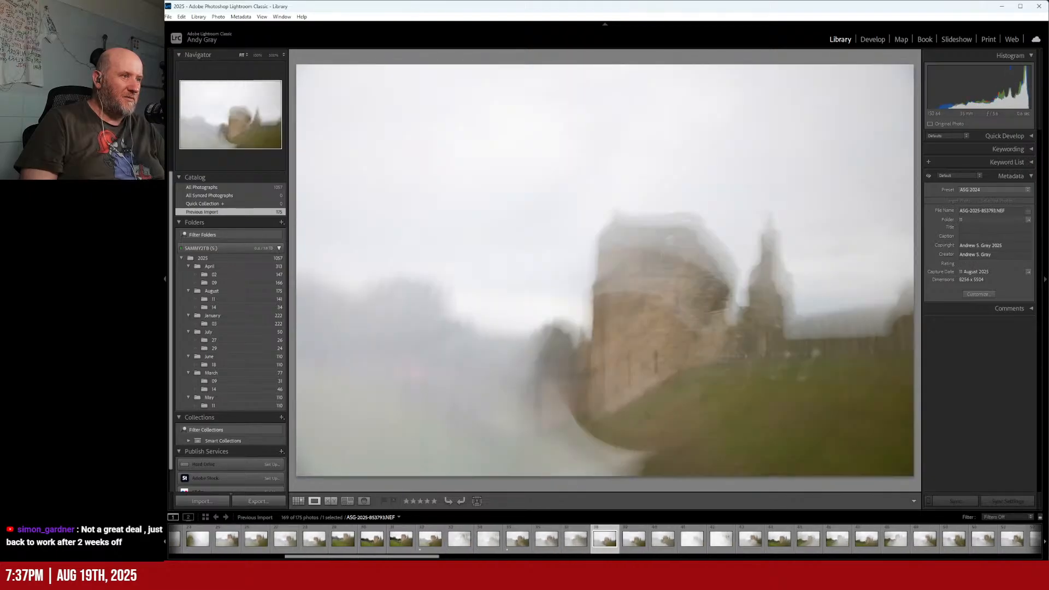
key("1")
key("Right")
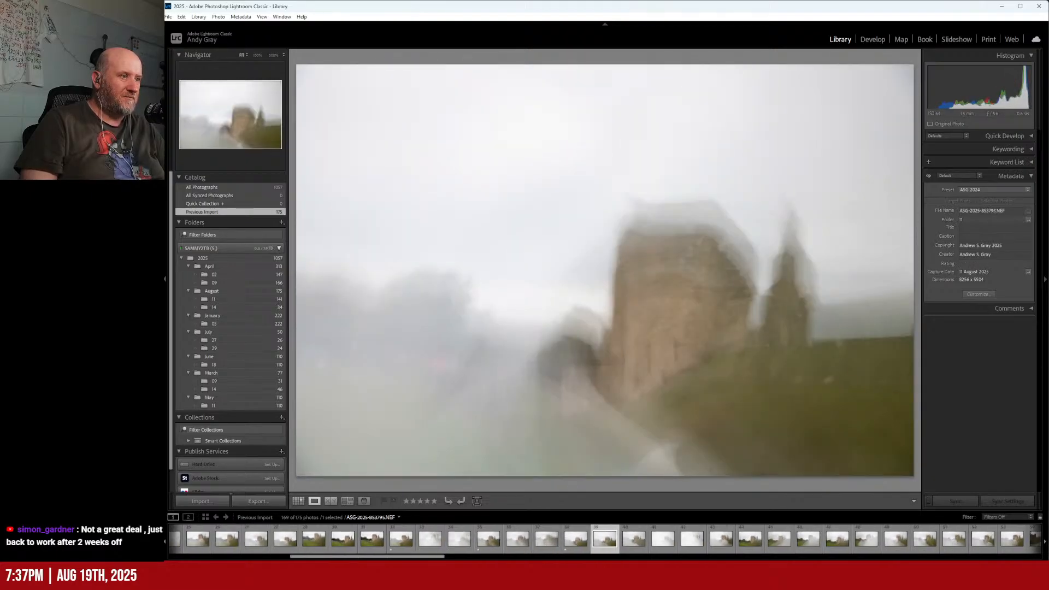
key("Right")
key("1")
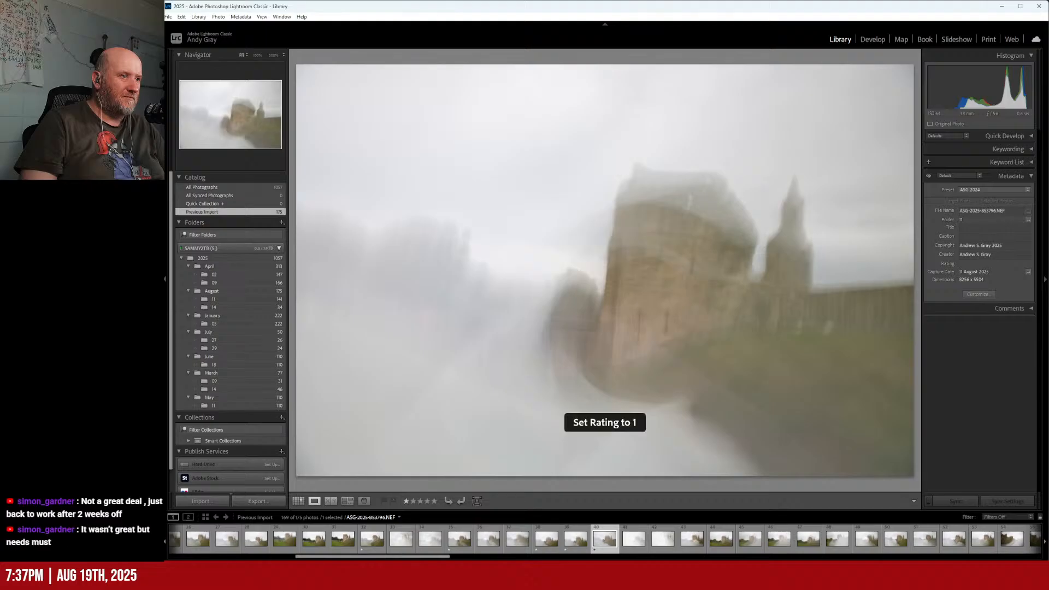
key("Right")
key("Right")
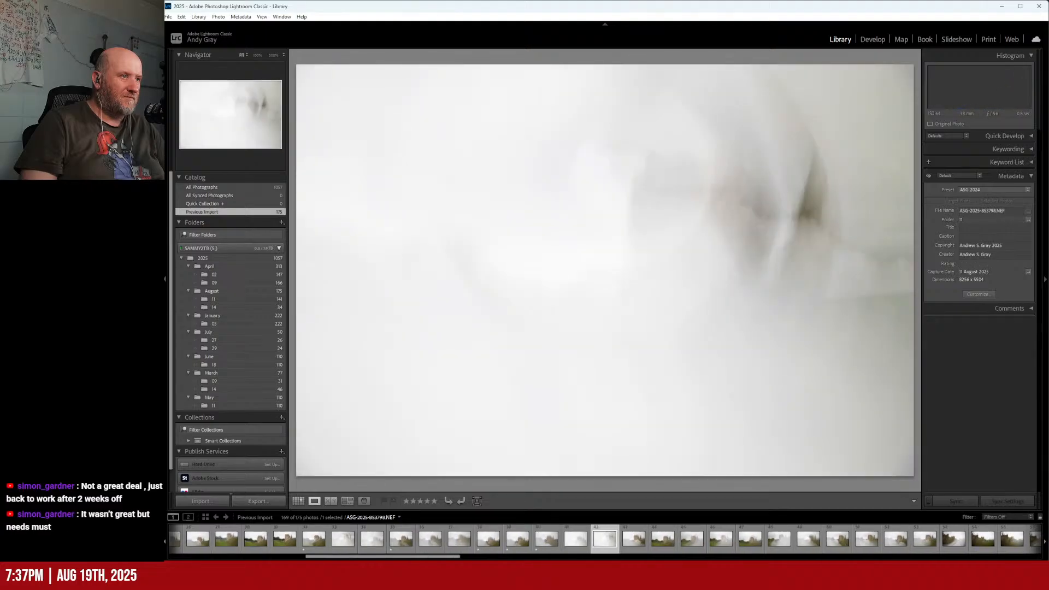
key("Right")
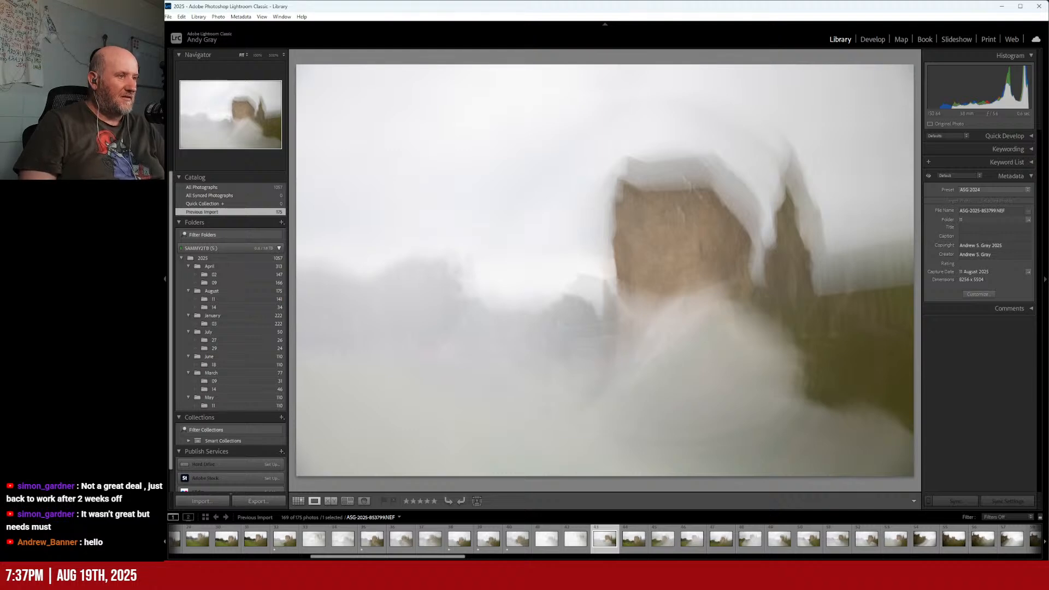
key("Right")
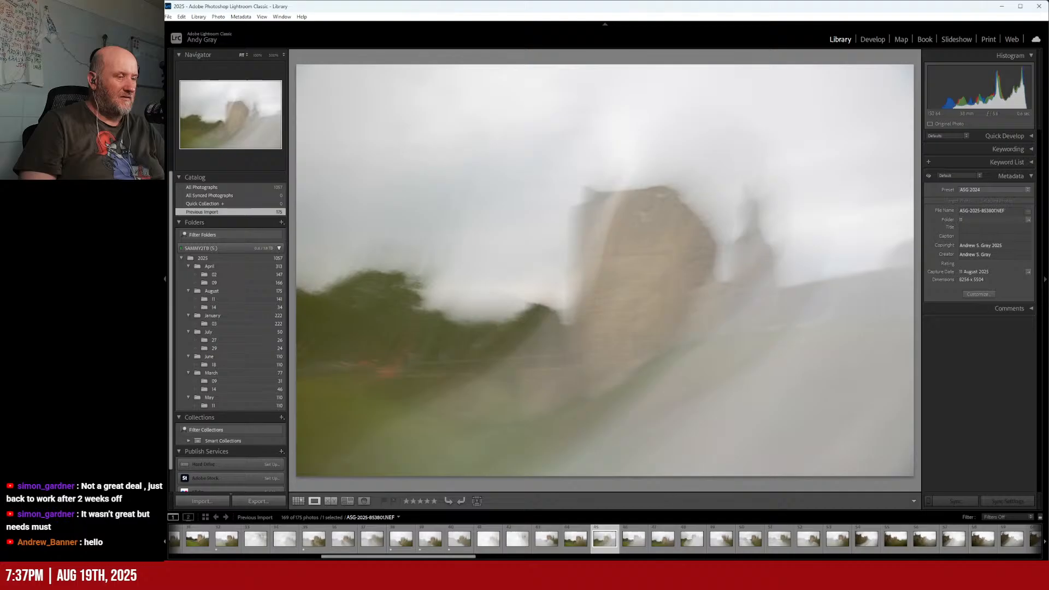
key("Right")
key("Right")
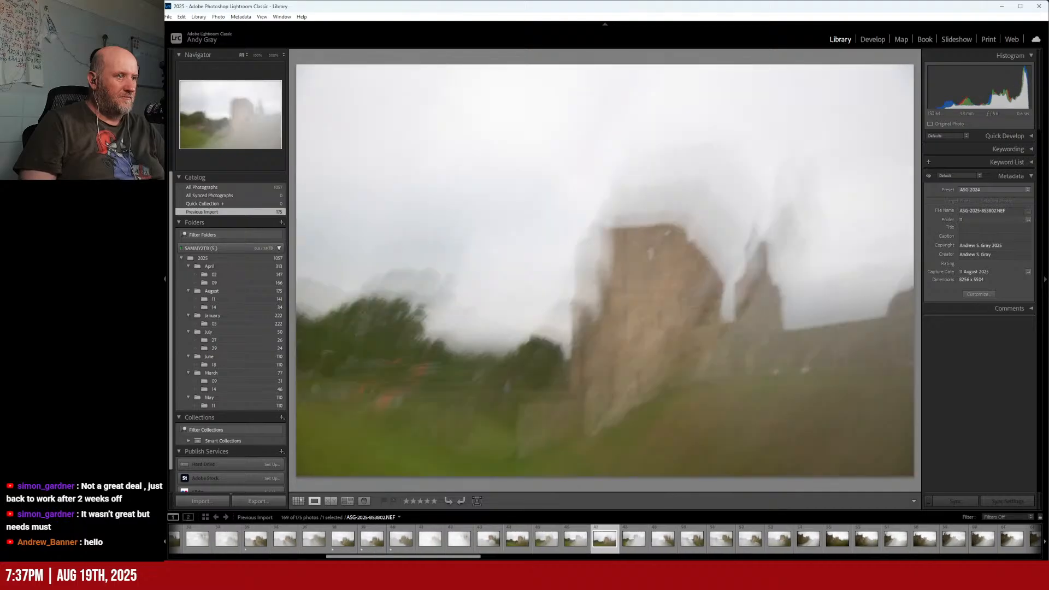
key("Right")
key("Right")
key("Right")
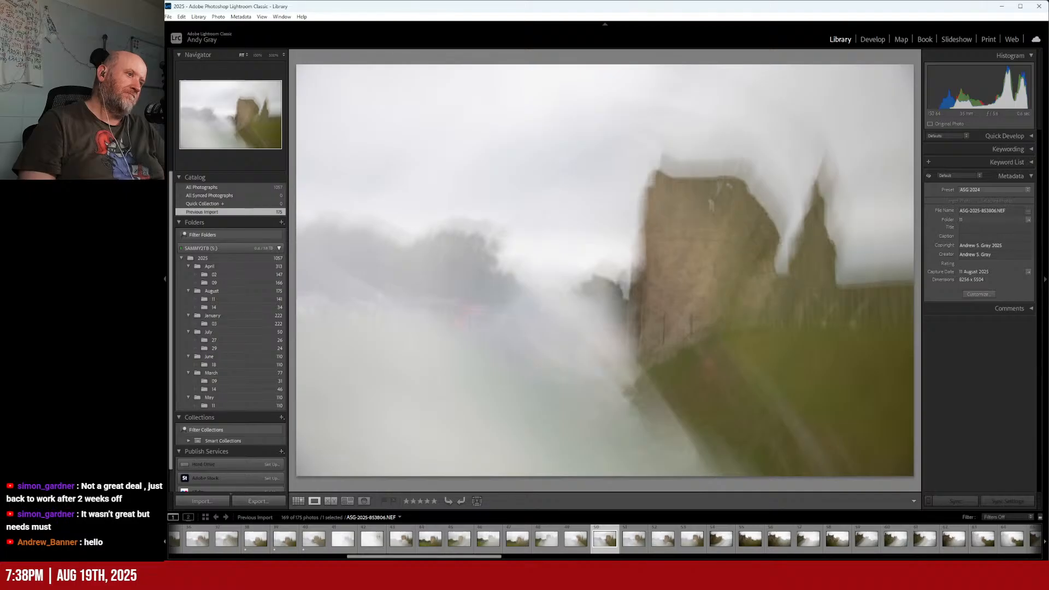
key("Right")
key("Left")
key("1")
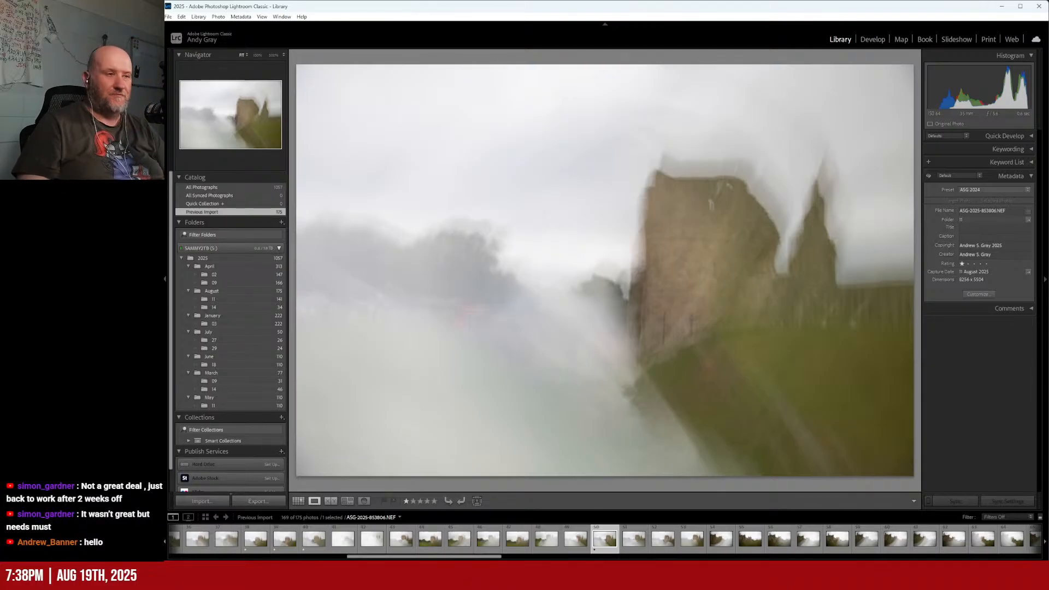
key("Right")
key("Right")
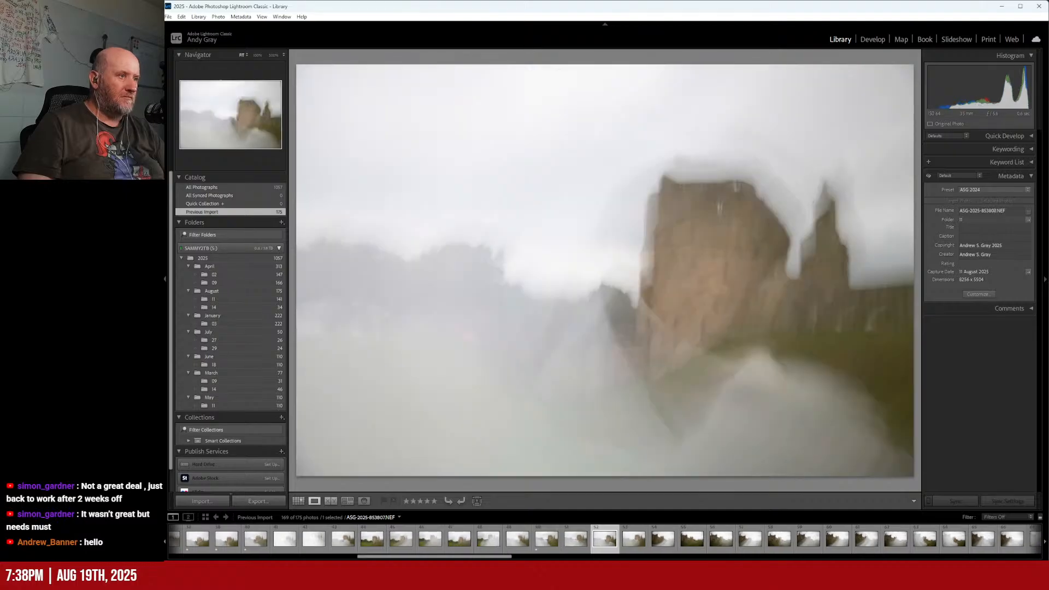
key("Right")
key("Right")
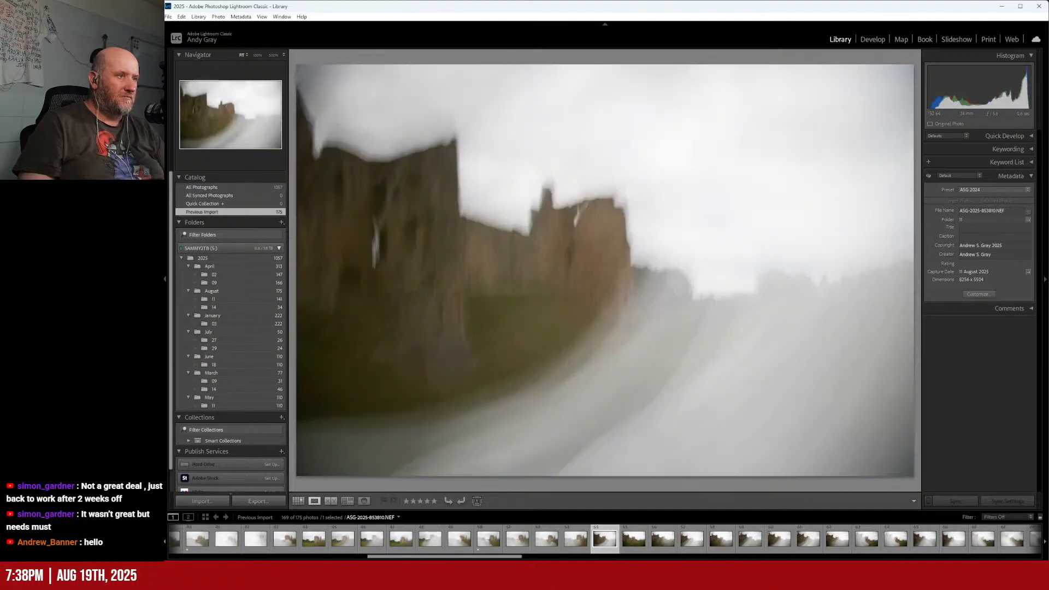
key("Left")
key("Left")
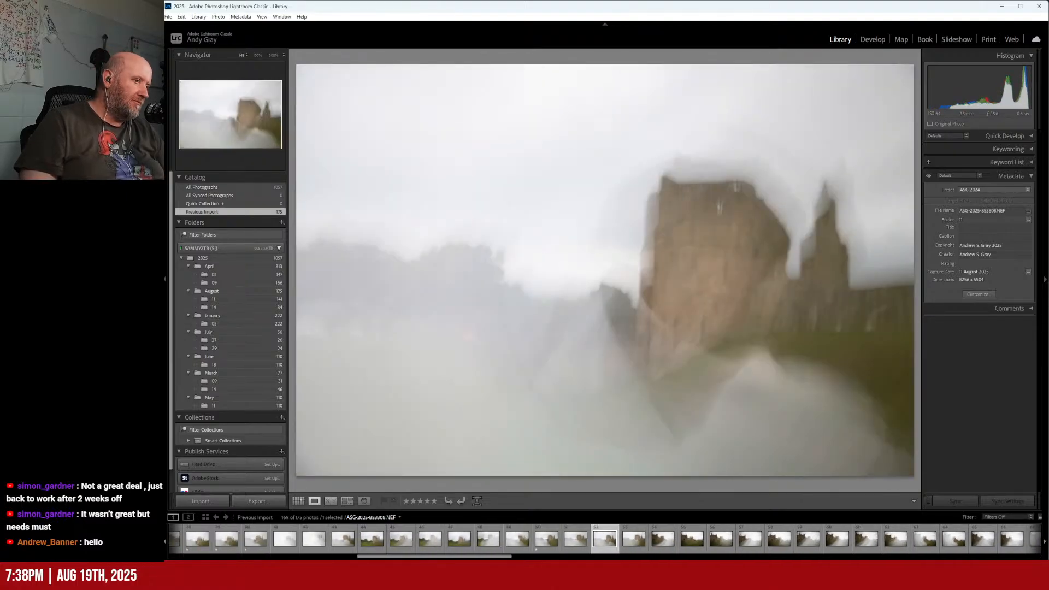
key("Right")
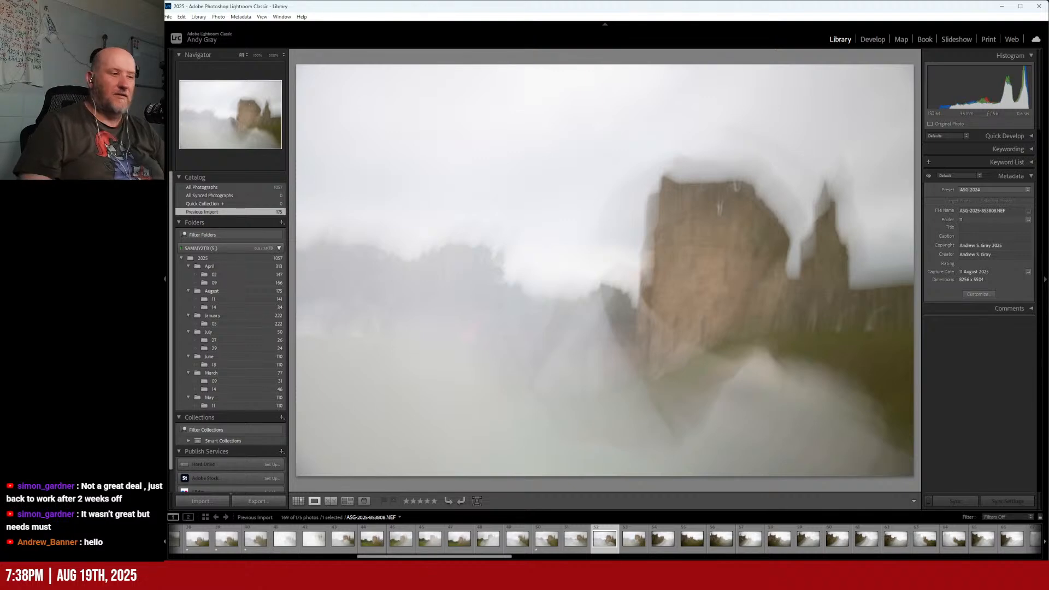
key("Right")
key("Right")
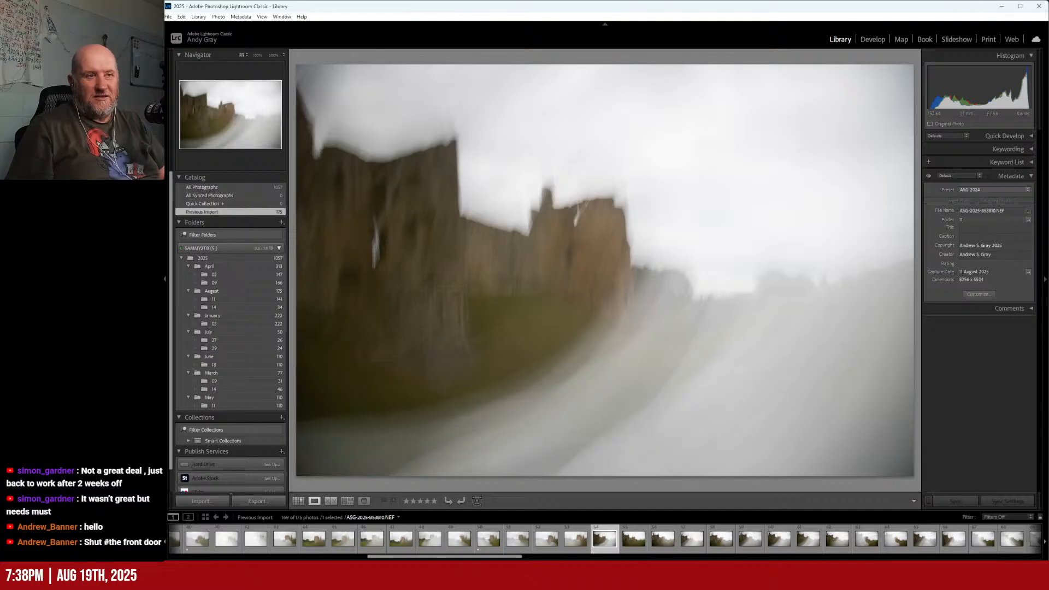
key("1")
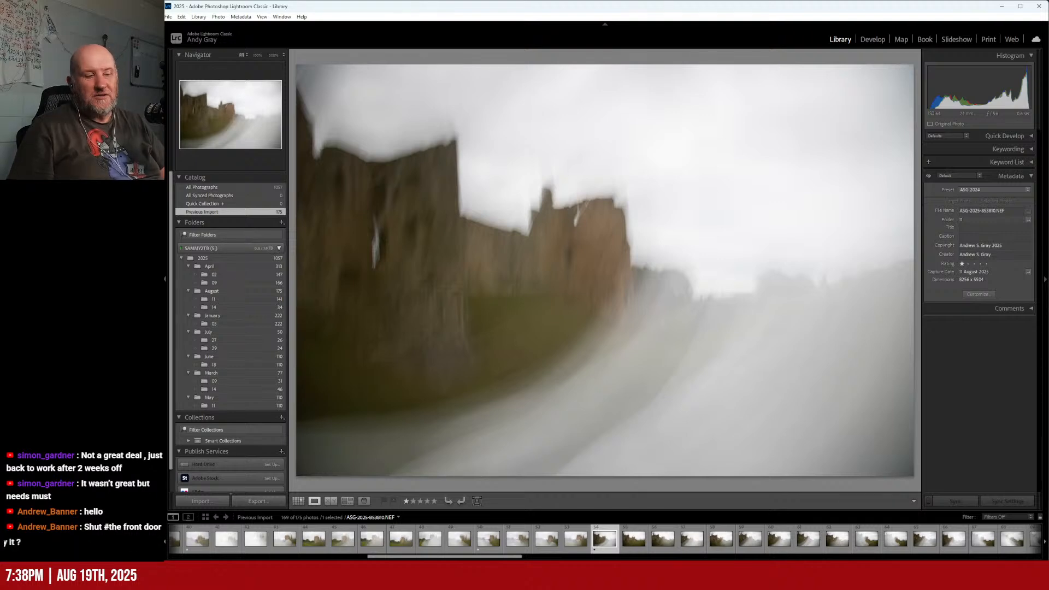
key("Right")
key("Right")
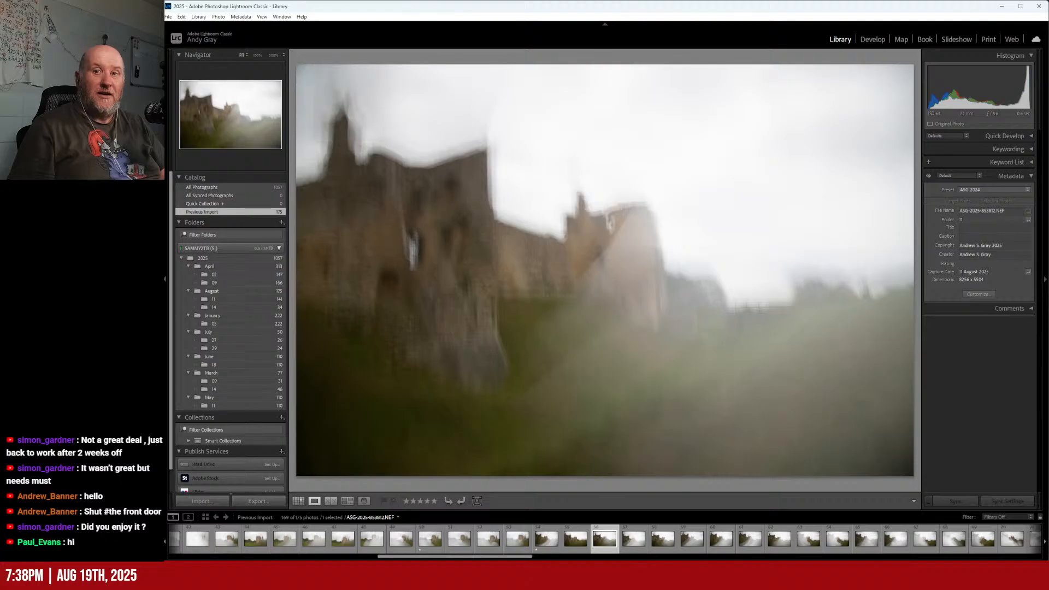
key("1")
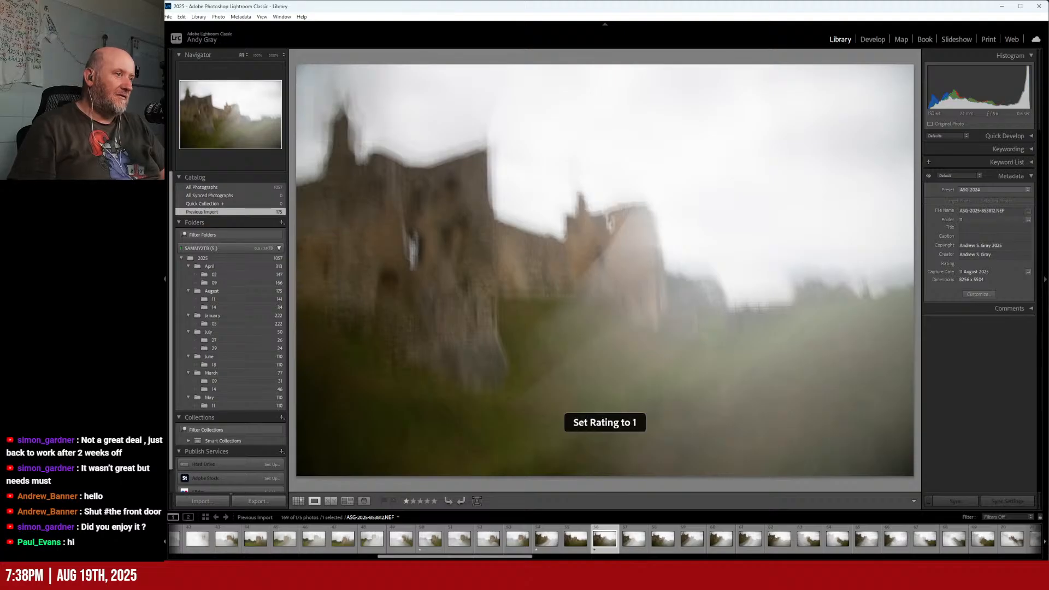
key("Right")
key("Right")
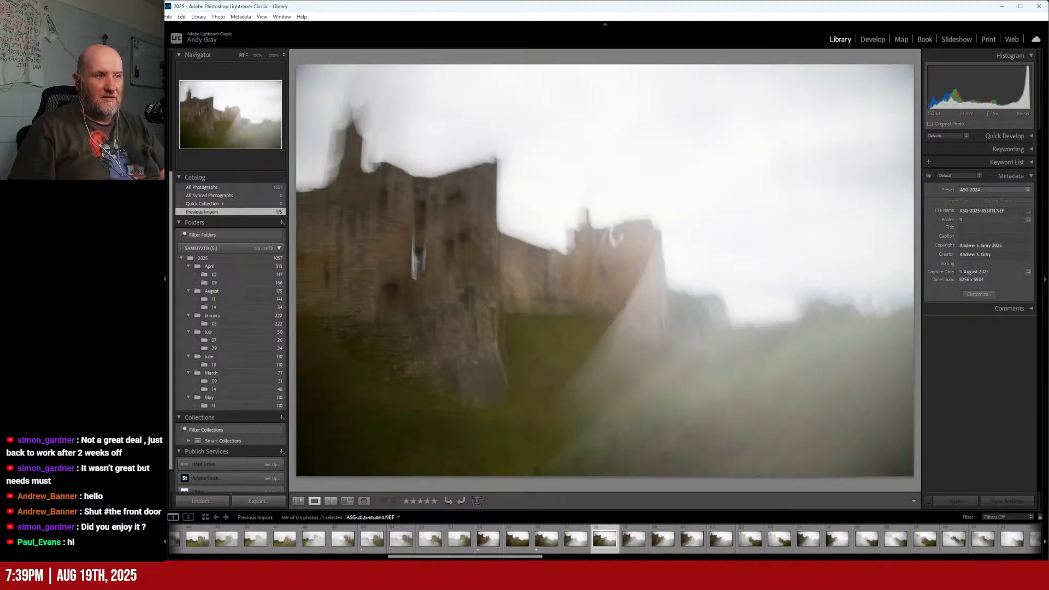
key("1")
key("Right")
key("Left")
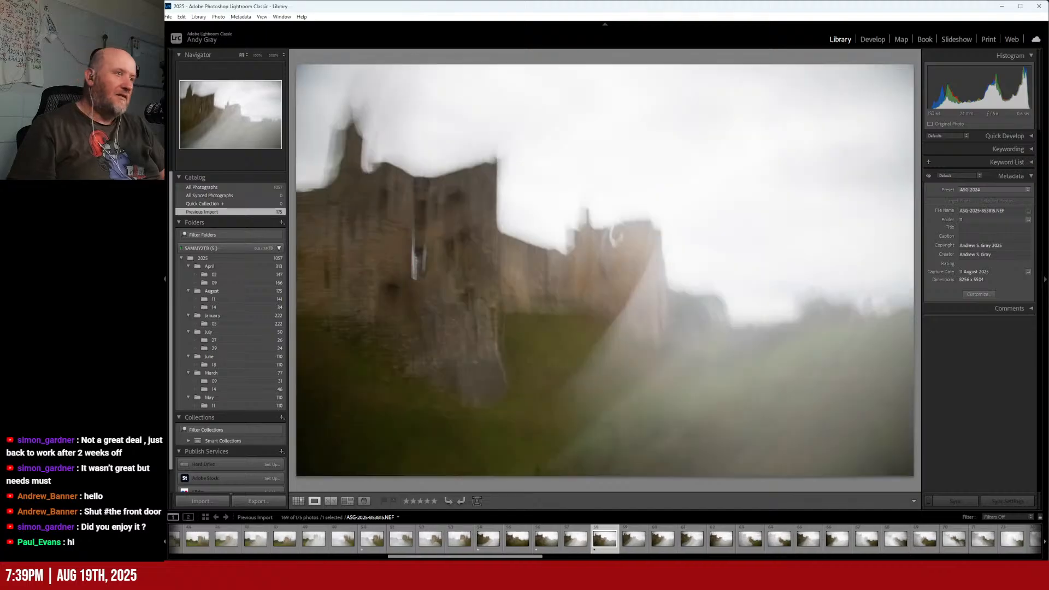
key("Right")
key("Right")
key("Right")
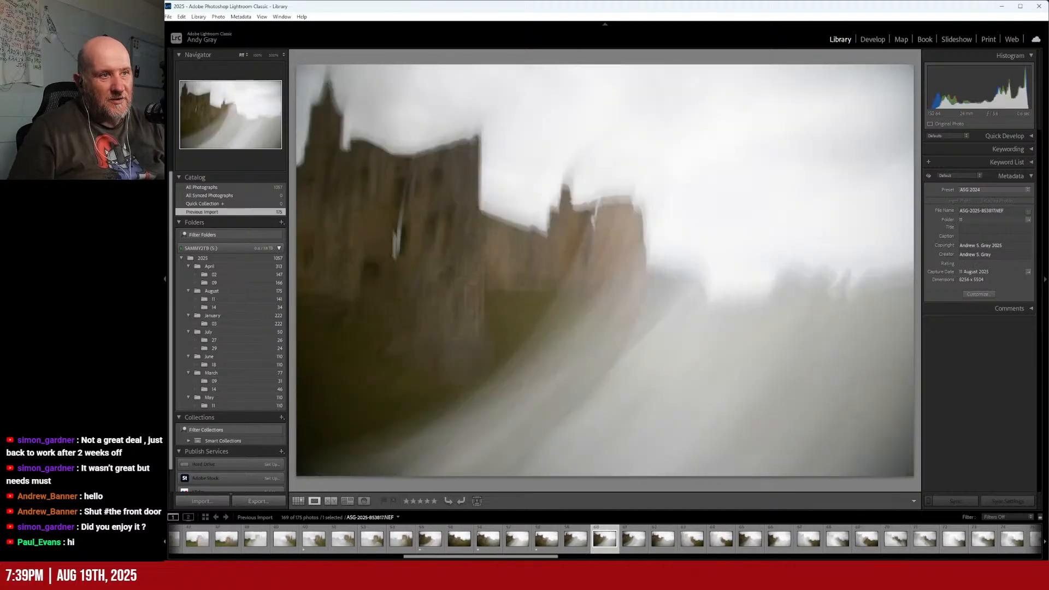
key("1")
key("Right")
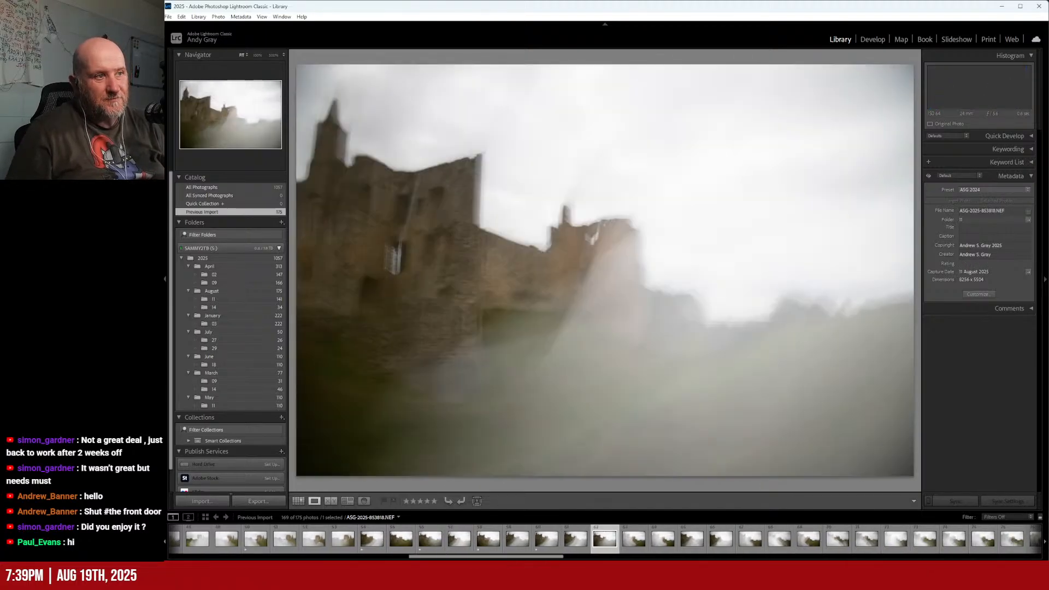
key("Right")
key("Right")
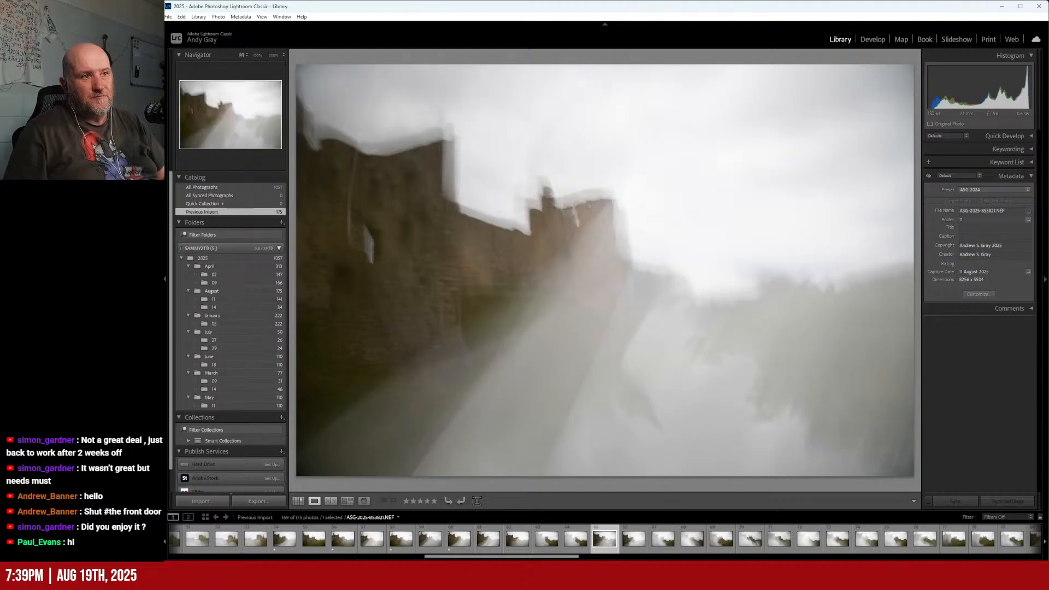
key("Right")
key("Right")
key("Right")
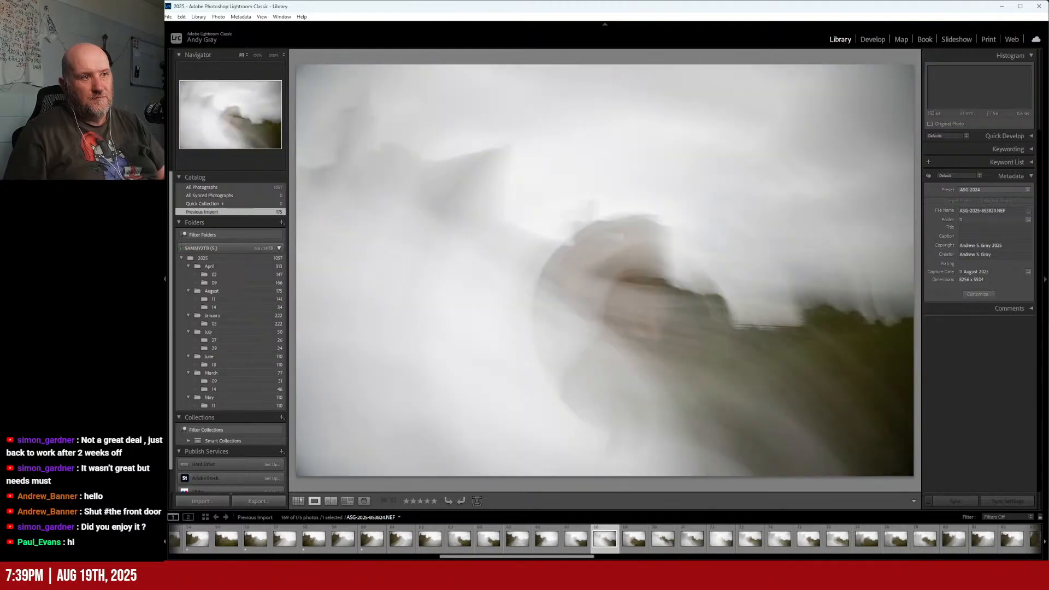
key("Right")
key("Right")
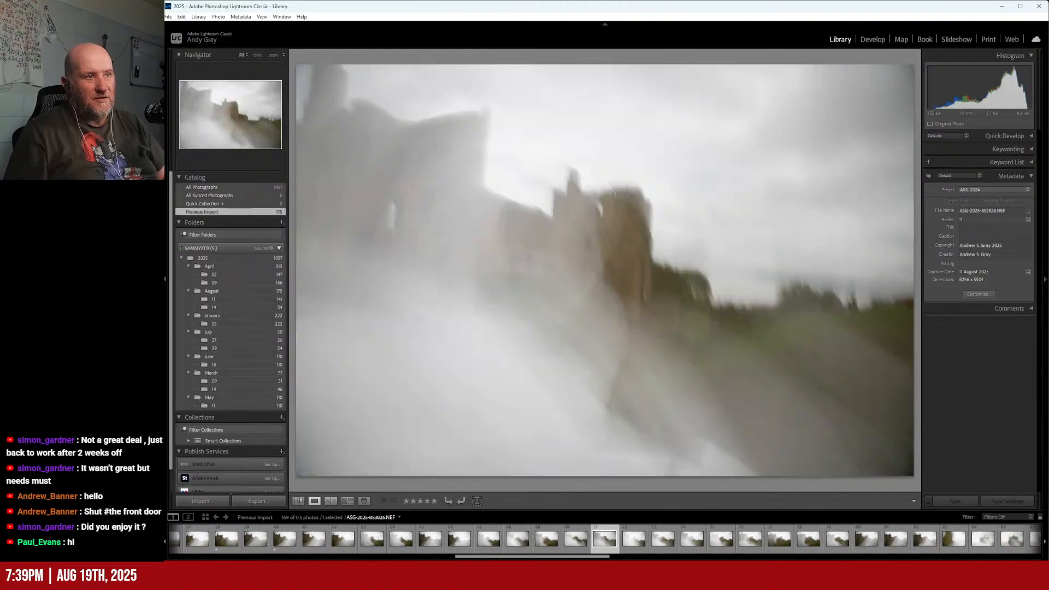
key("Right")
key("Right")
key("Right")
key("Right")
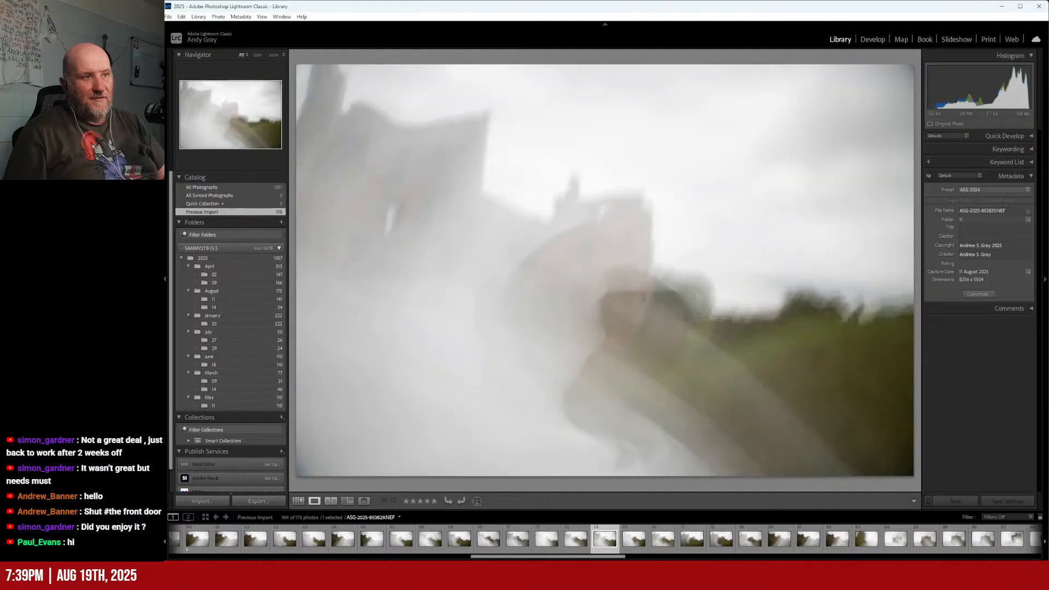
key("Right")
key("Right")
key("Right")
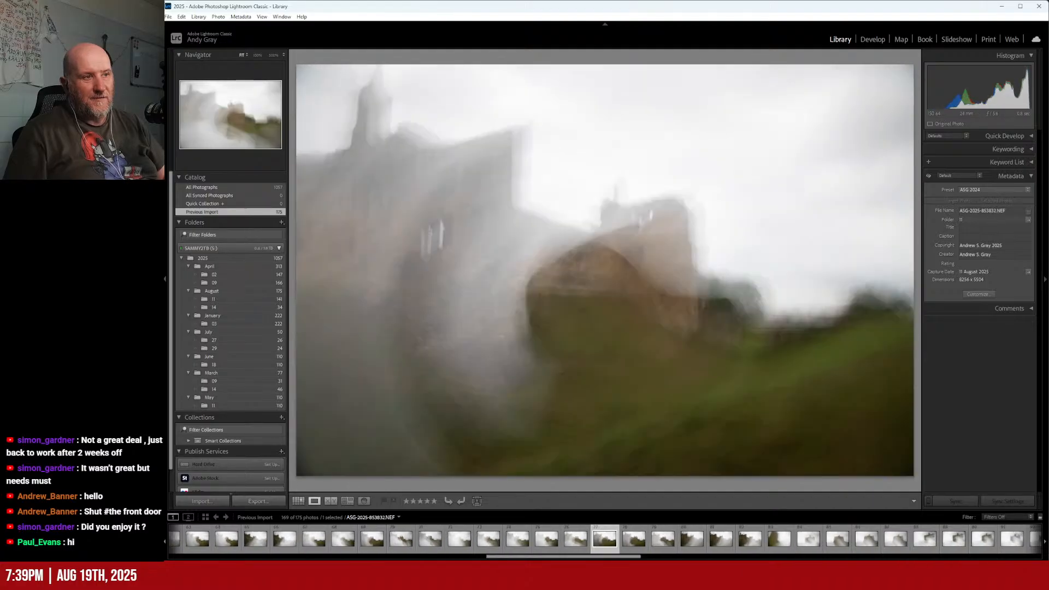
key("Right")
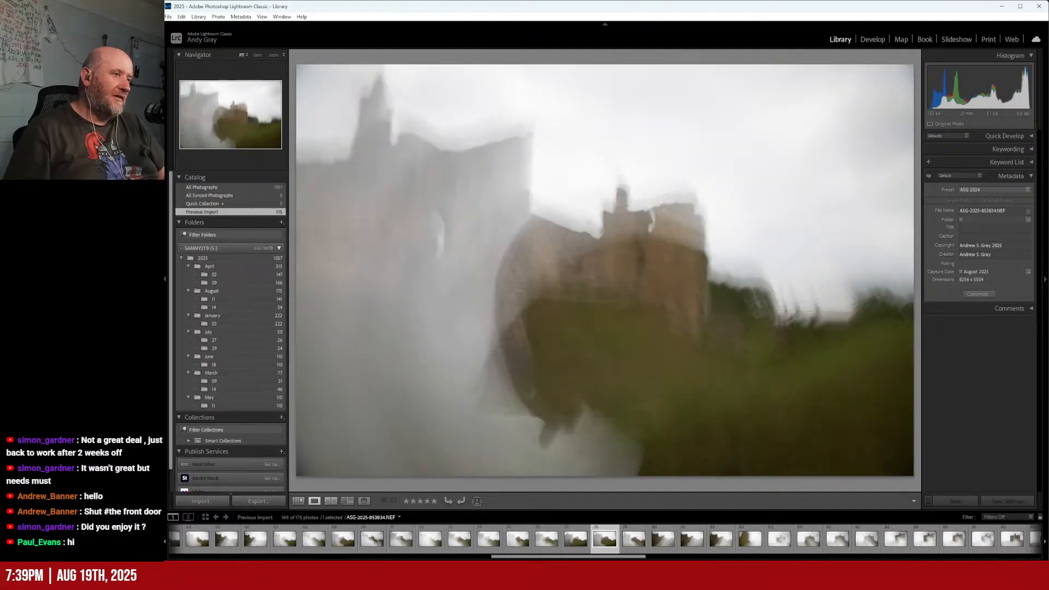
key("Right")
key("Right")
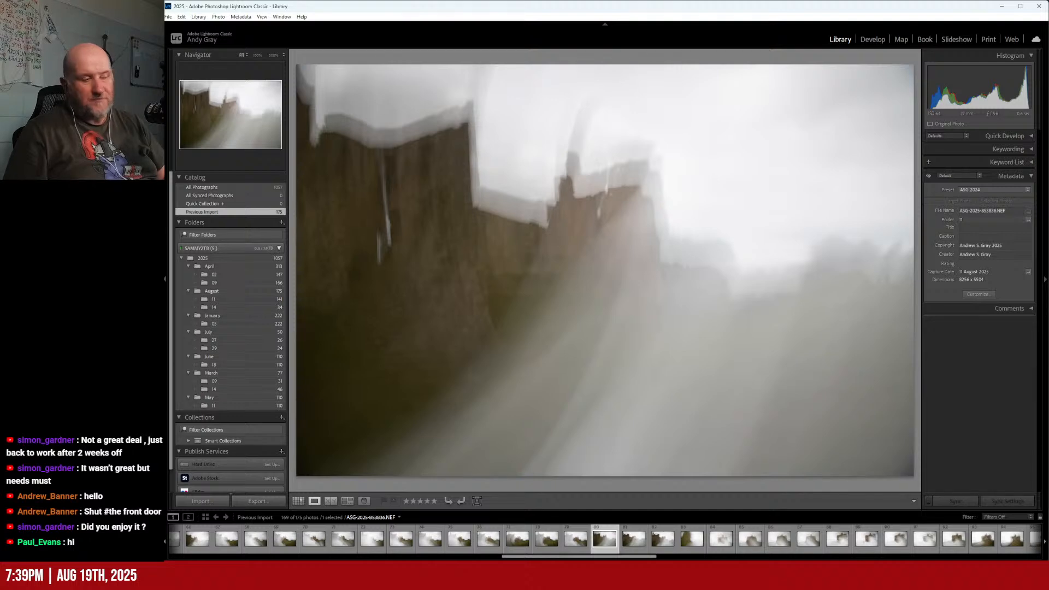
key("Right")
key("Right")
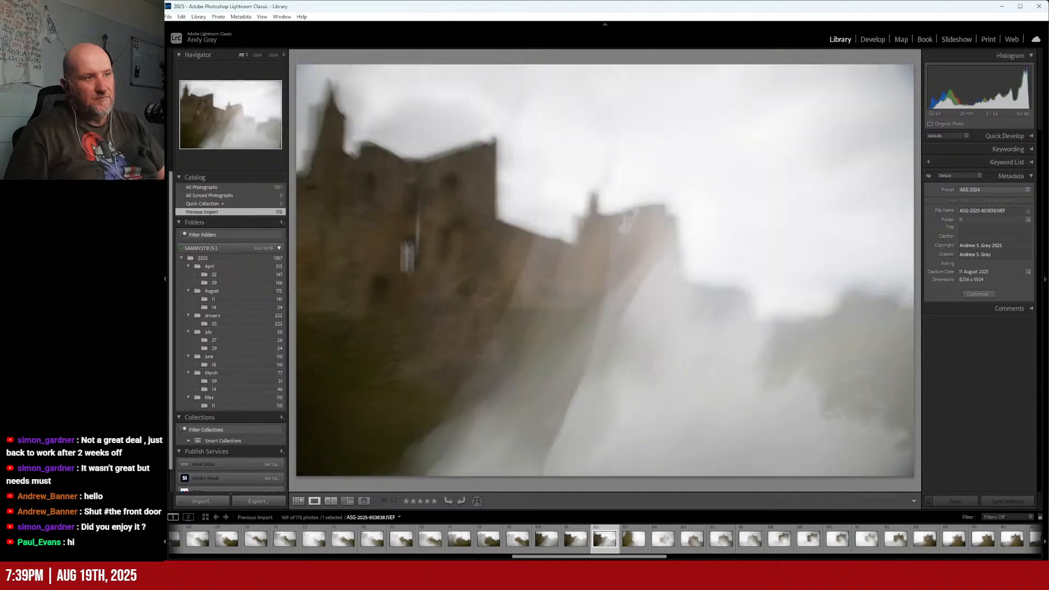
key("Right")
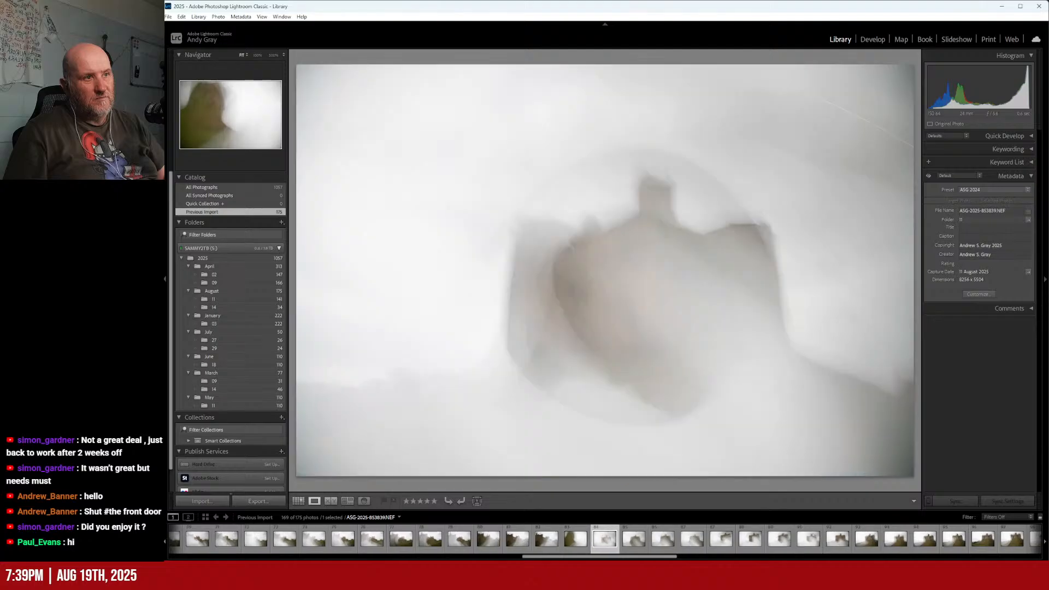
key("Left")
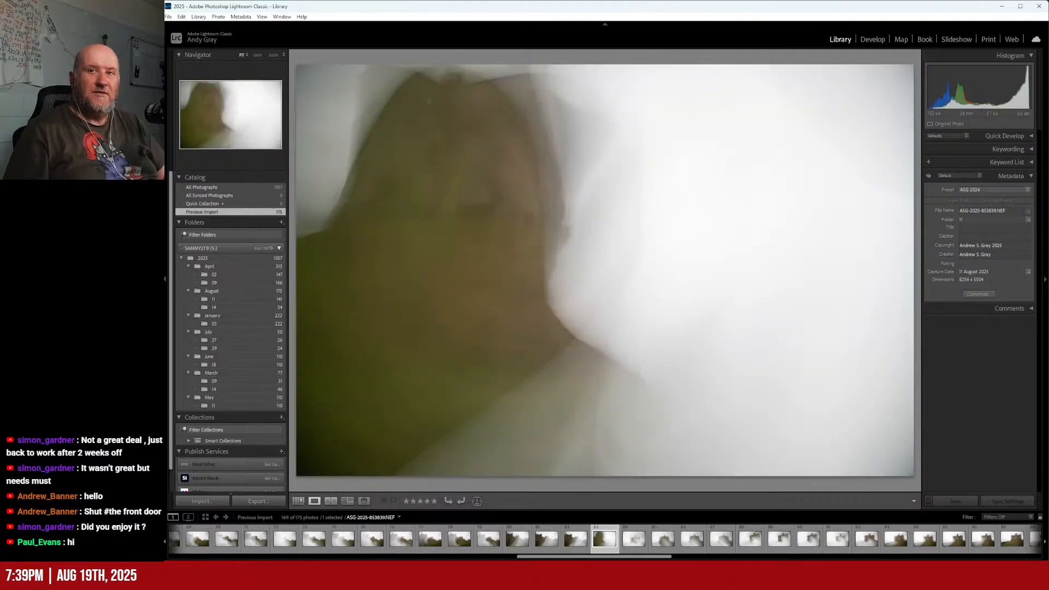
key("Left")
key("Left")
key("Left")
key("Left")
key("Left")
key("Left")
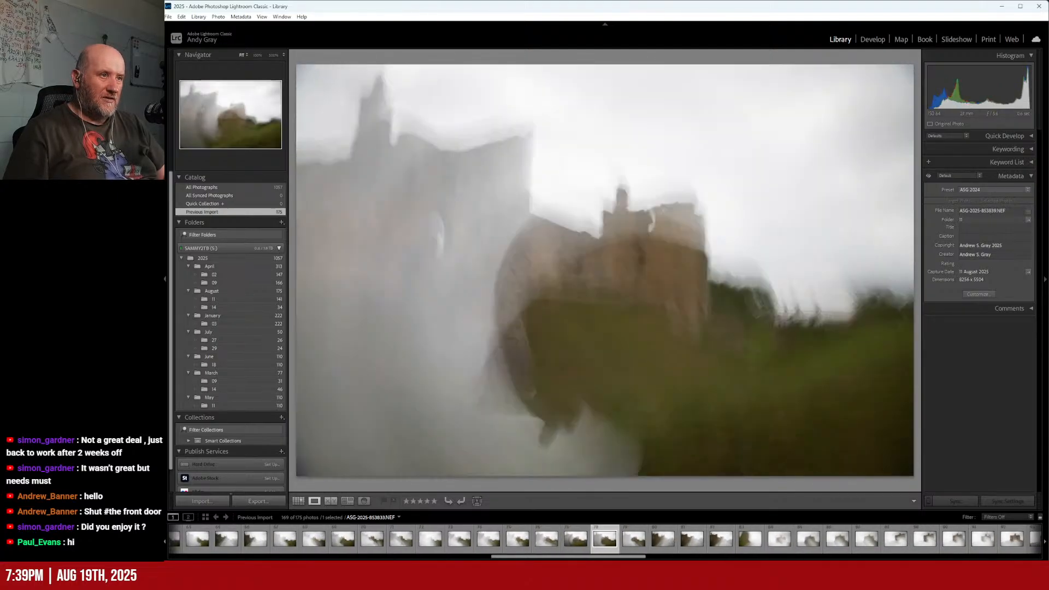
key("Right")
key("Right")
key("Right")
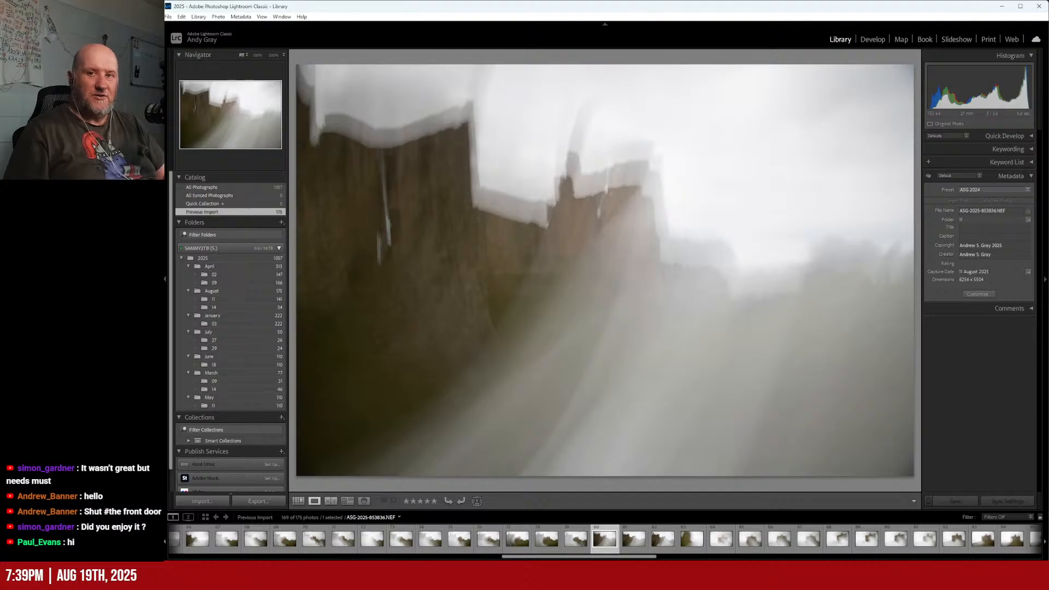
key("Left")
key("Left")
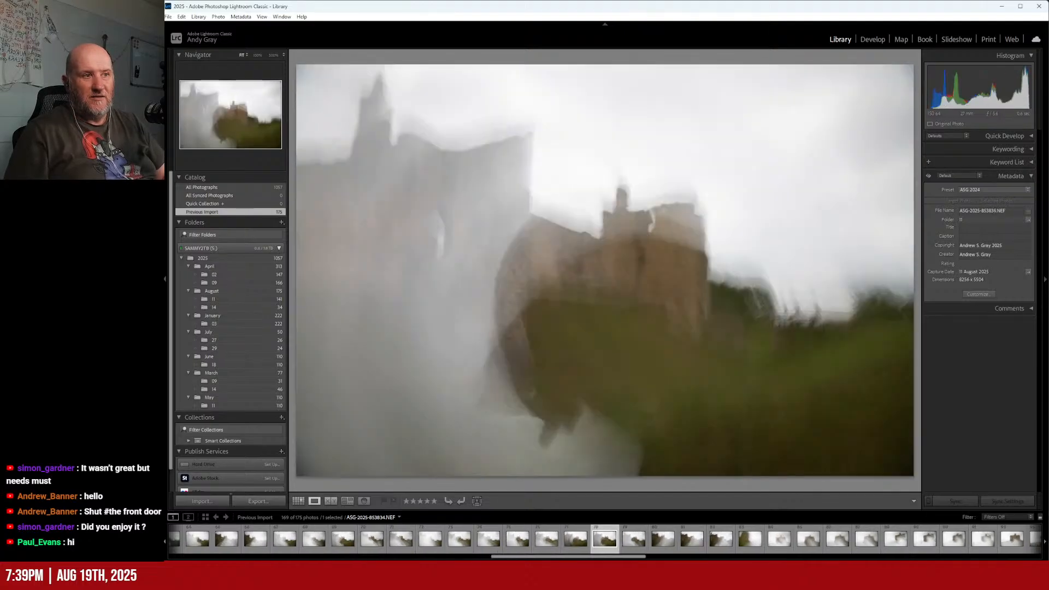
key("Right")
key("Right")
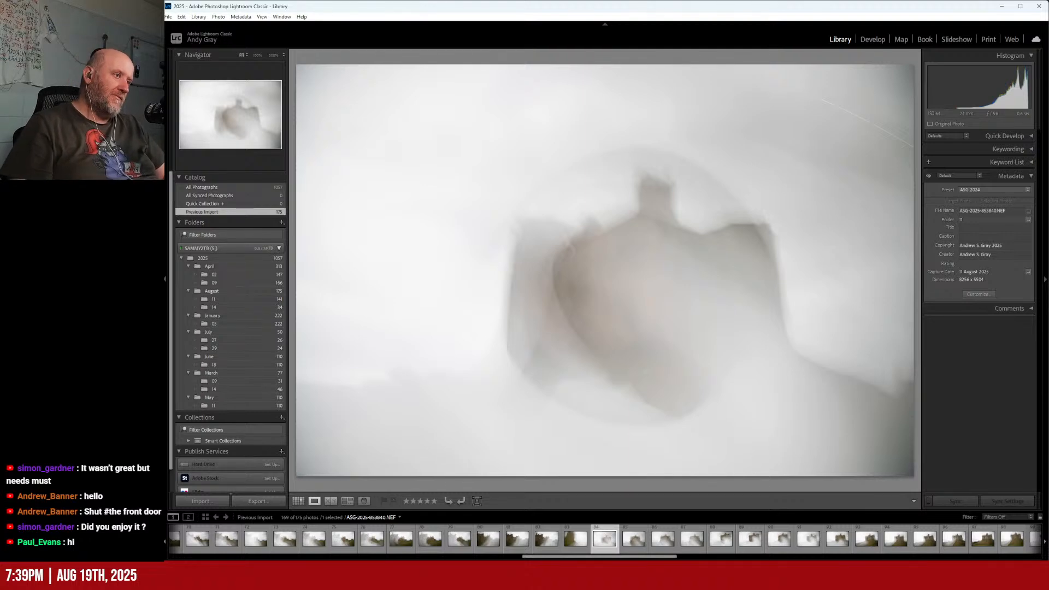
key("Right")
key("Right")
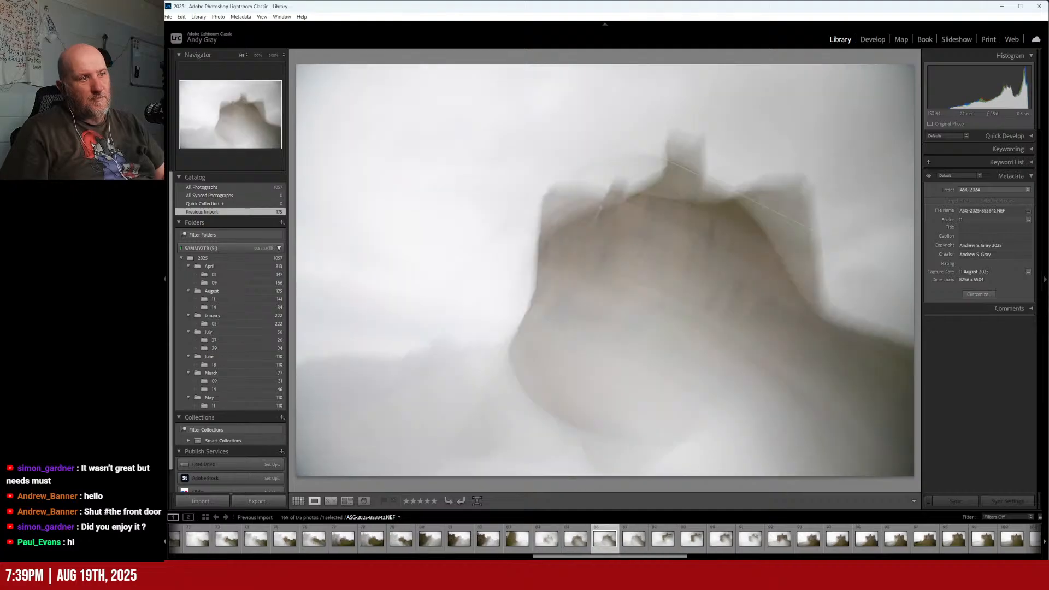
key("Left")
key("Right")
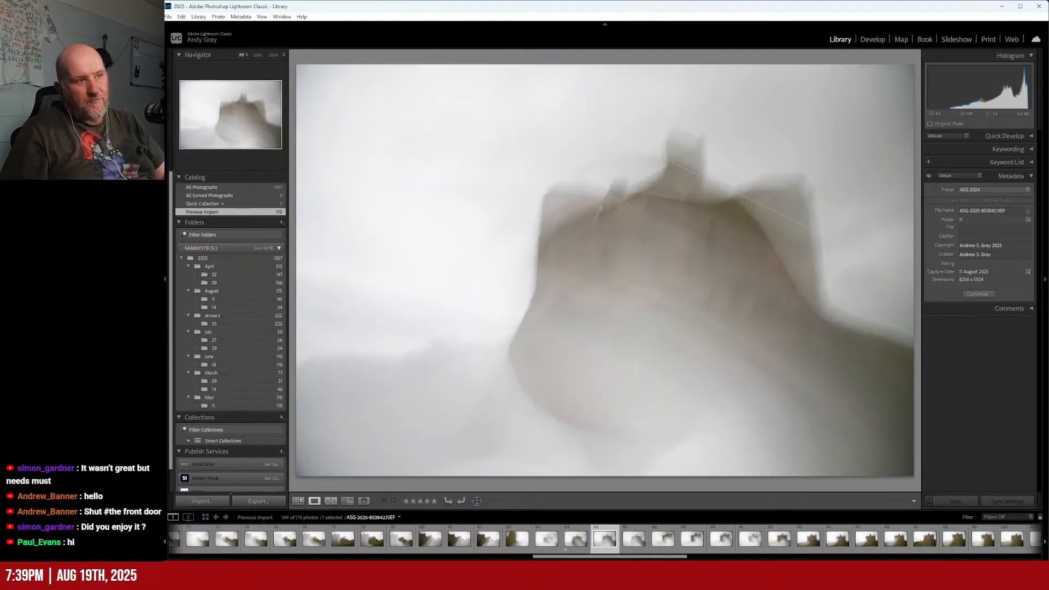
key("Right")
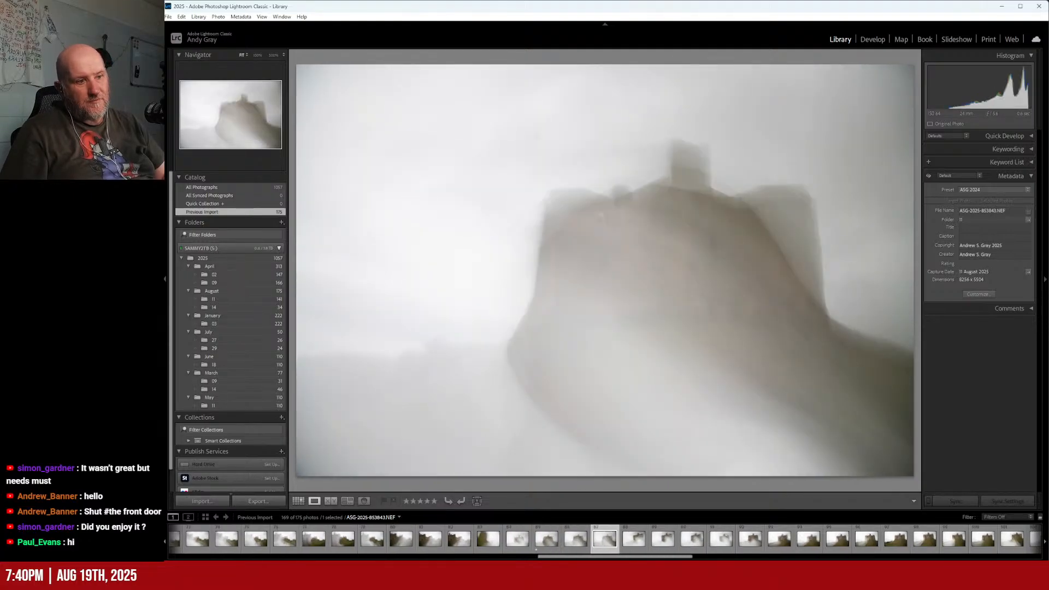
key("1")
key("Right")
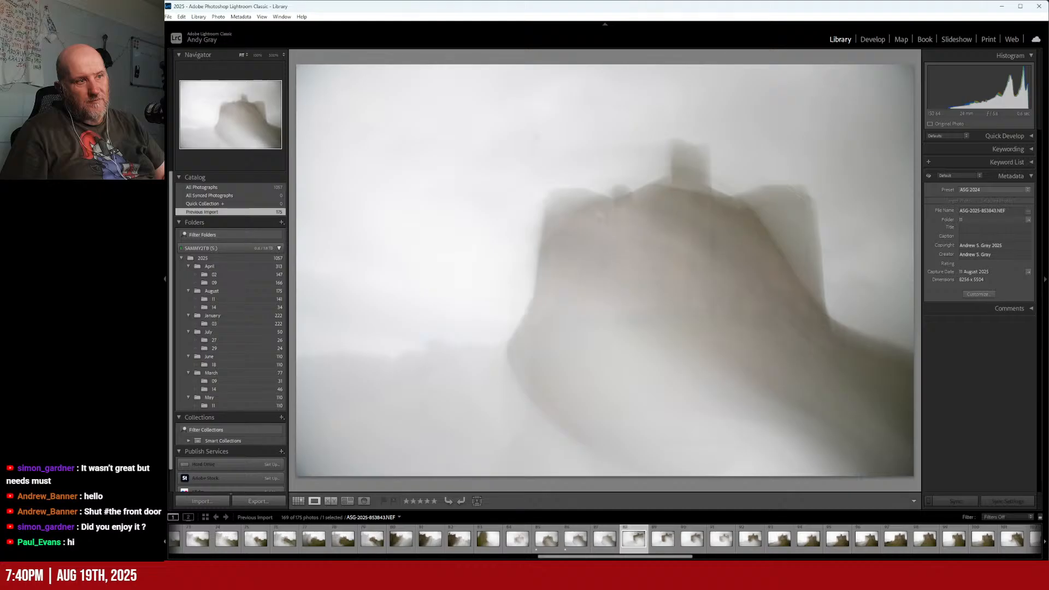
key("1")
key("Right")
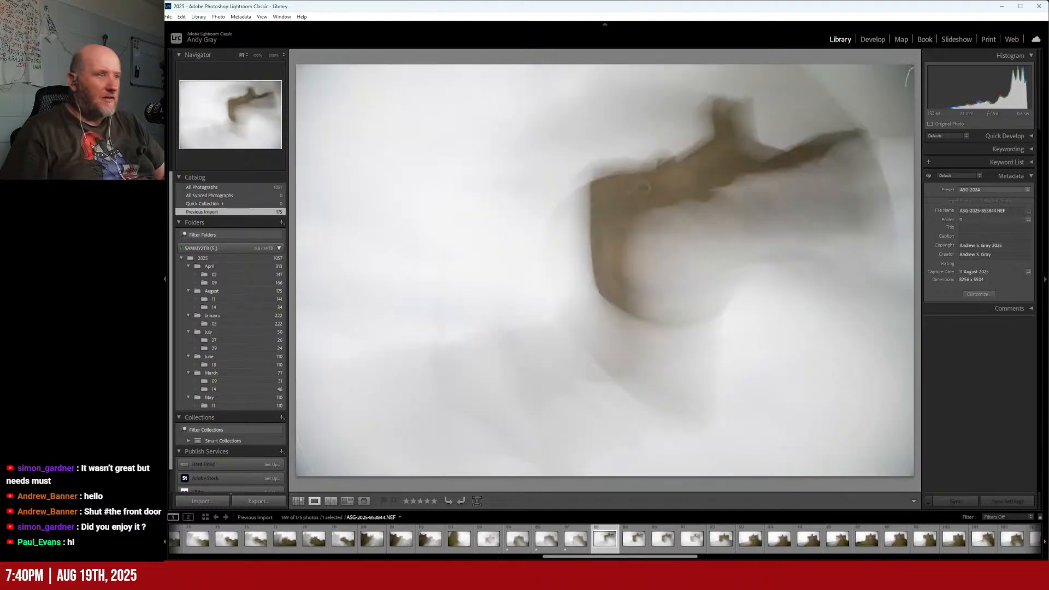
key("Right")
key("Right")
key("Right")
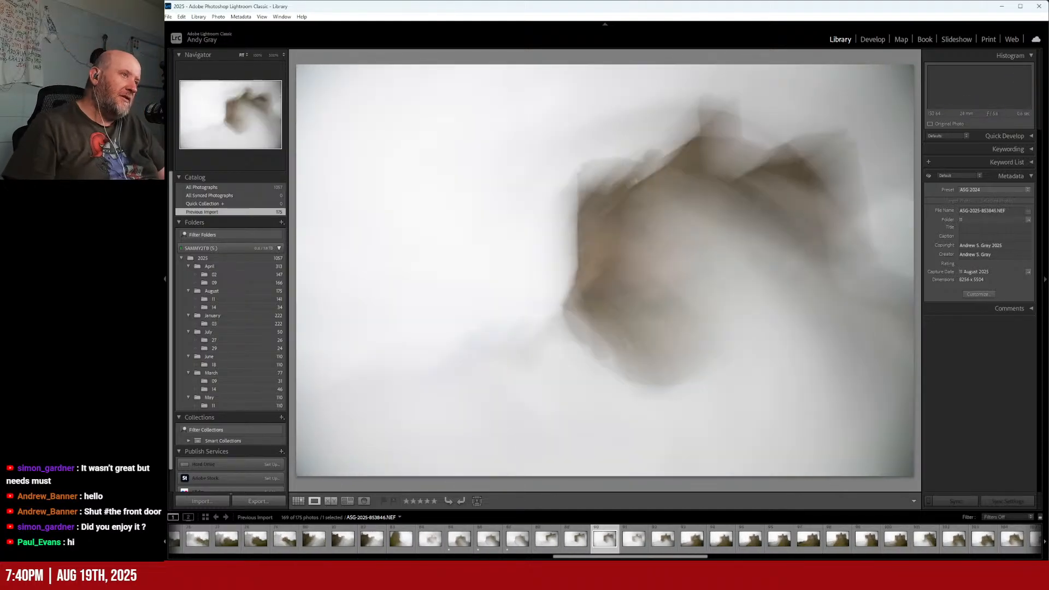
key("Right")
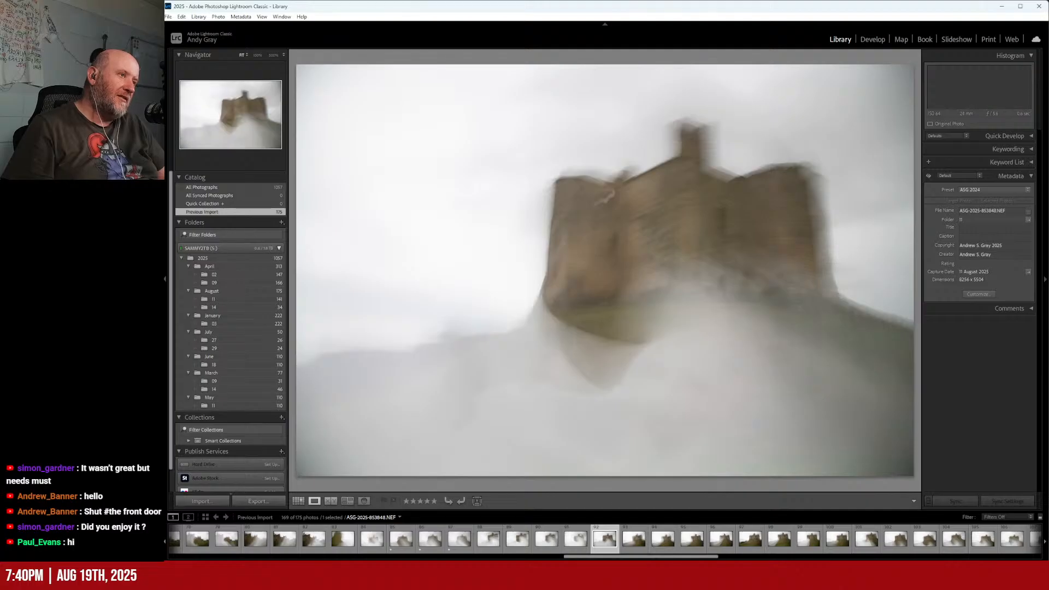
key("1")
key("Right")
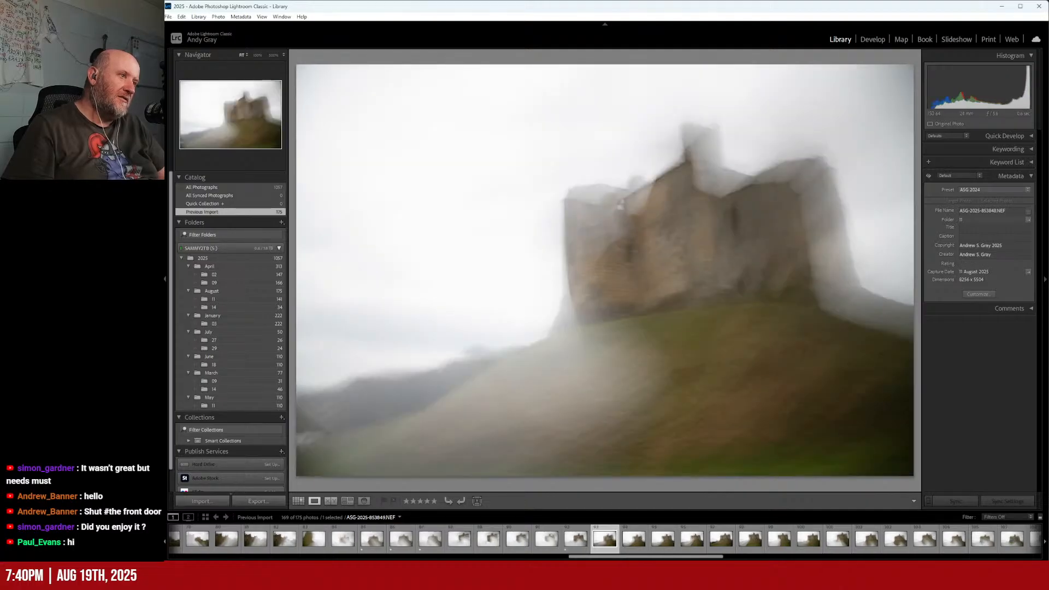
key("Right")
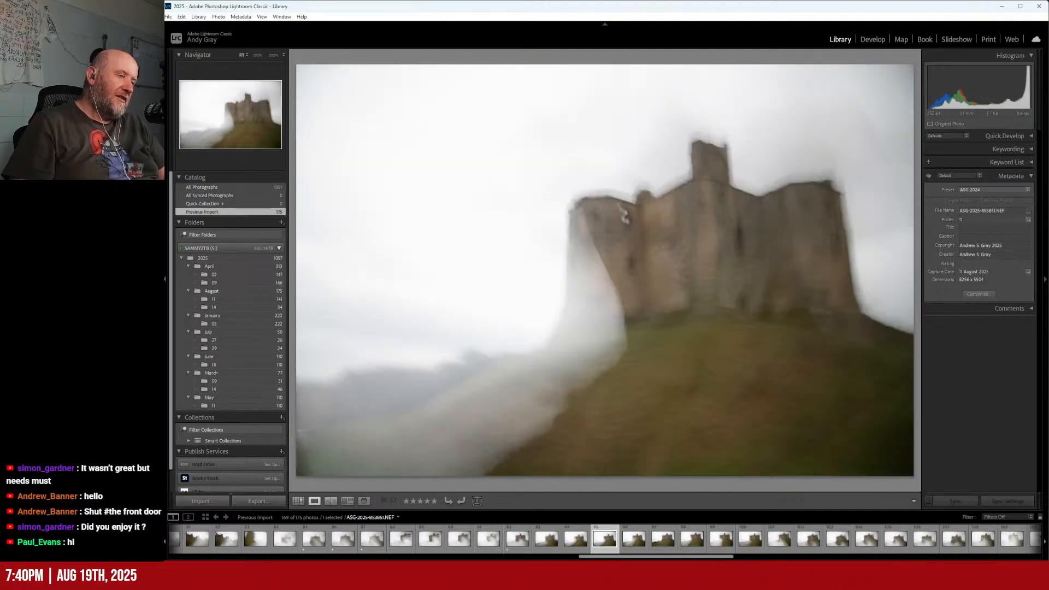
key("Right")
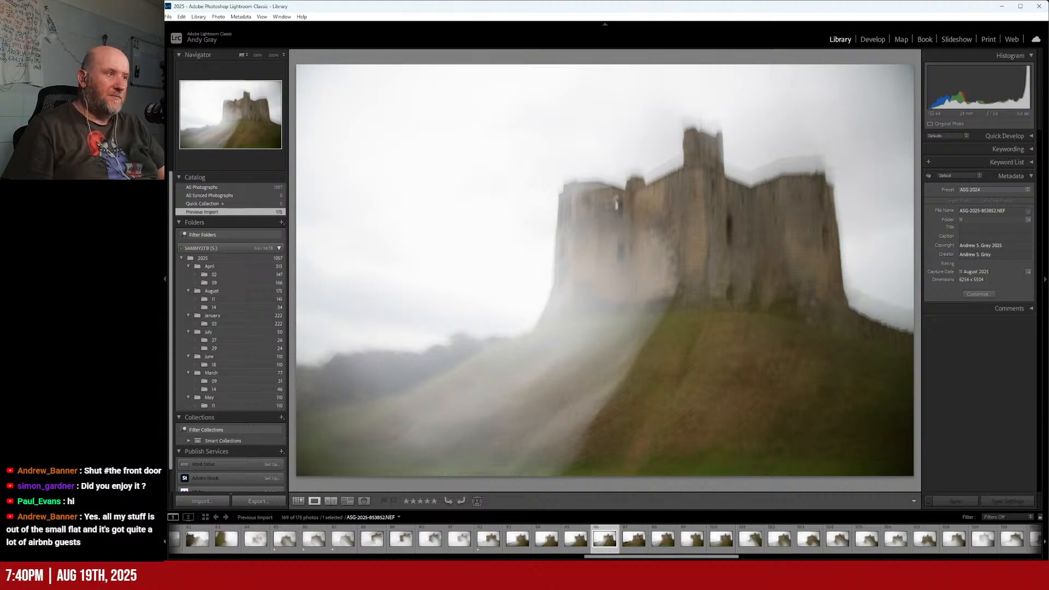
key("1")
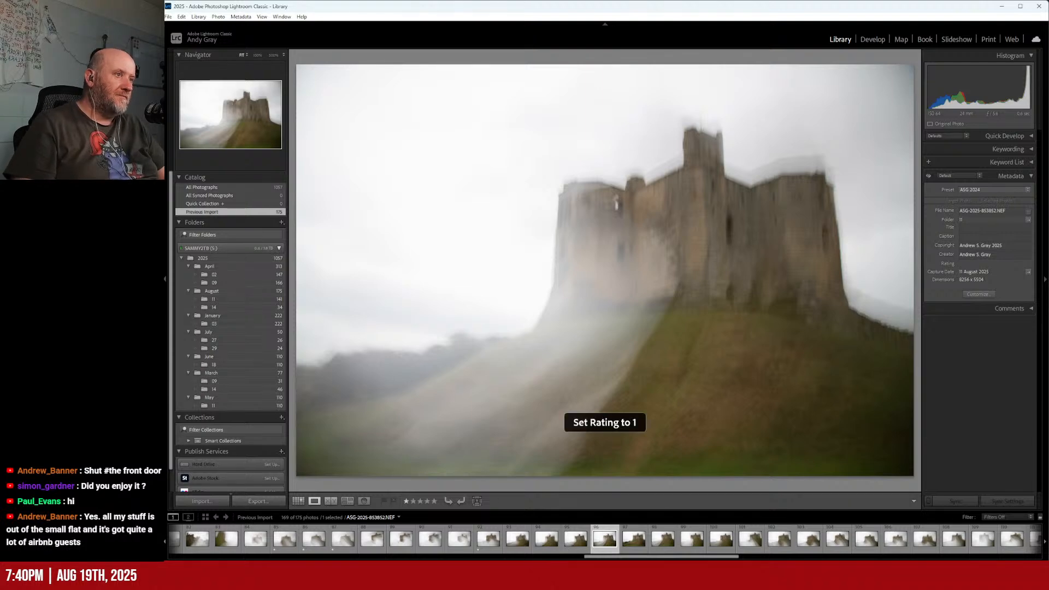
key("Right")
key("Right")
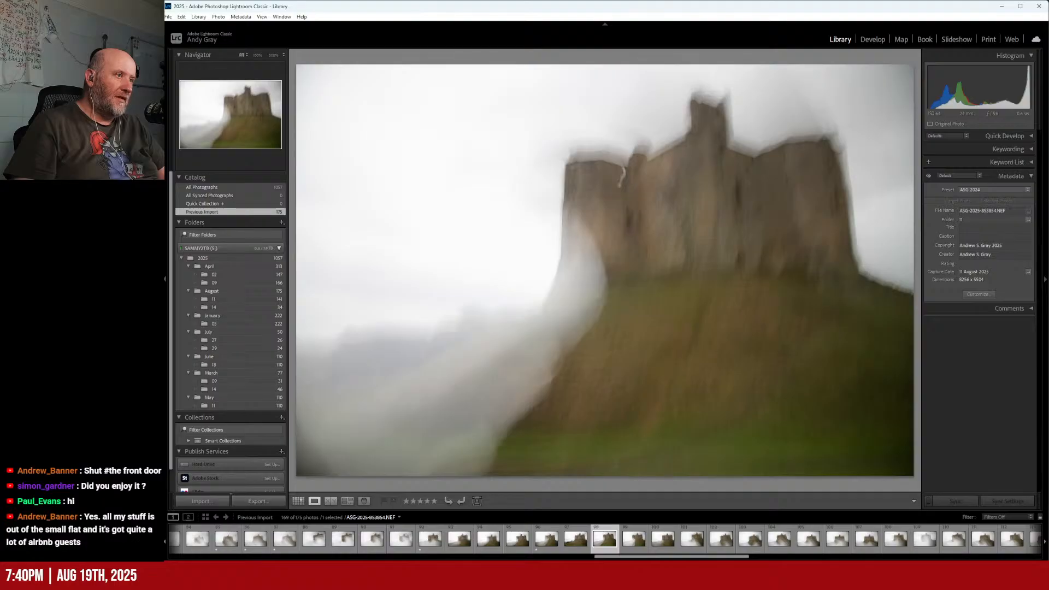
key("1")
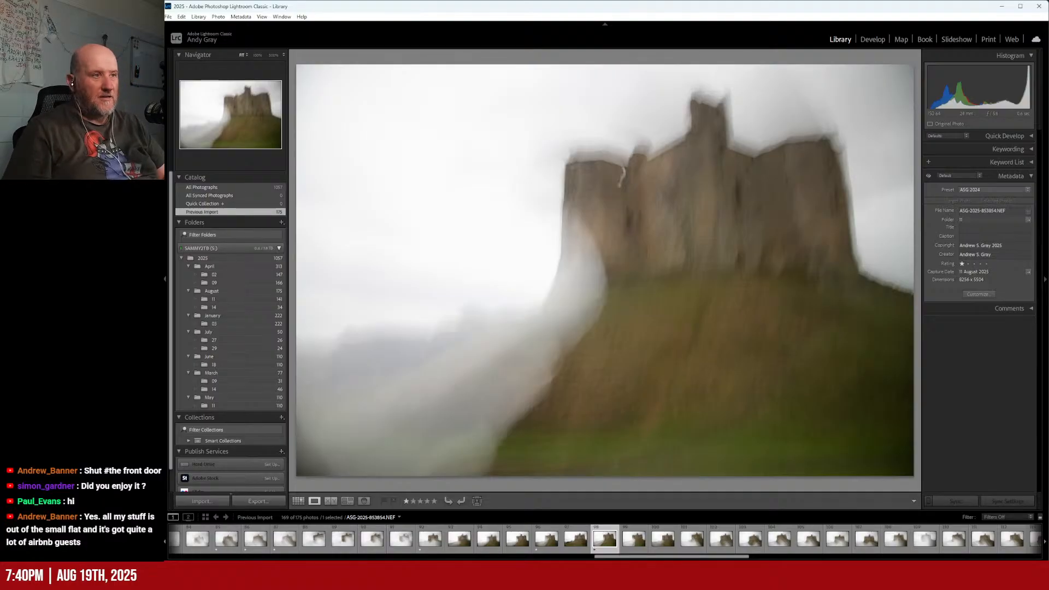
key("Right")
key("Right")
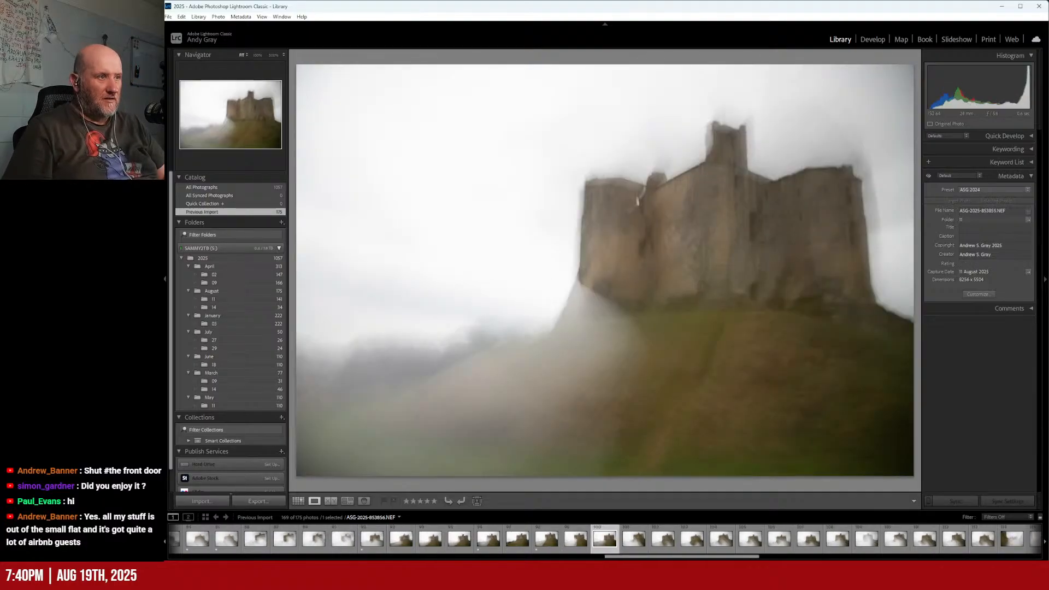
key("1")
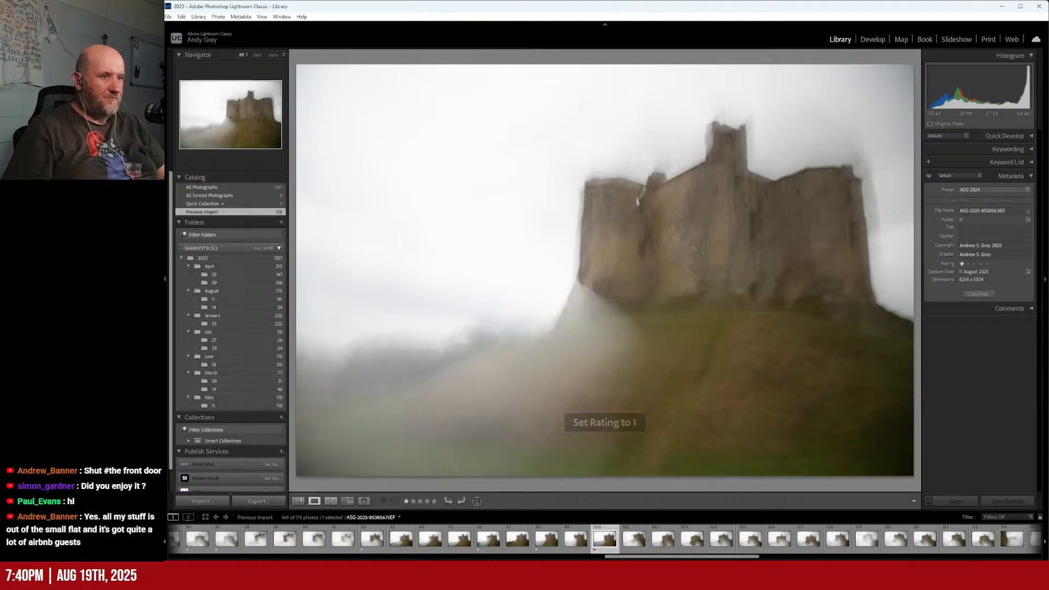
key("Right")
key("Right")
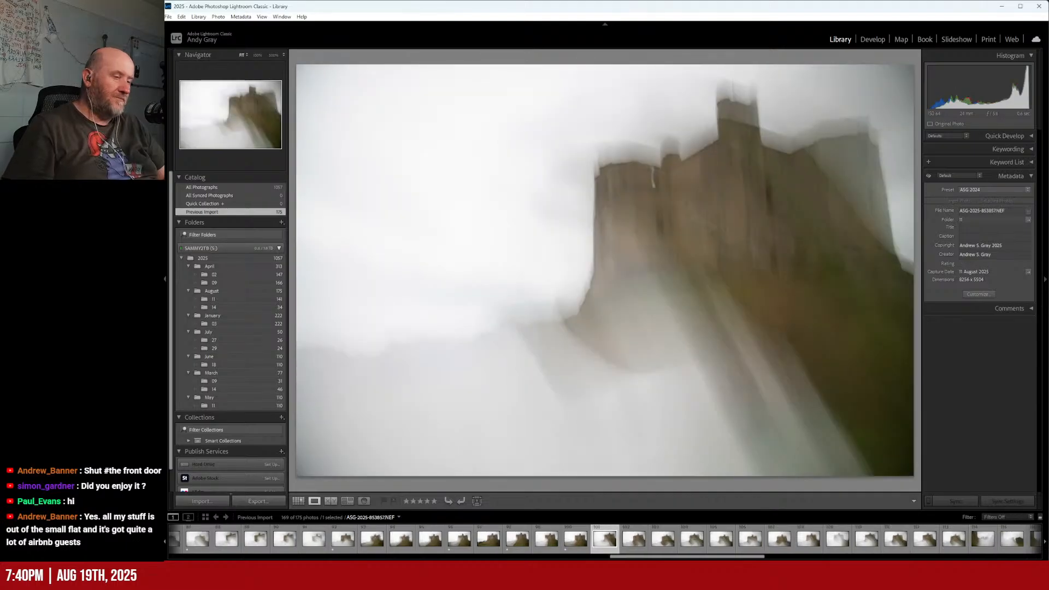
key("1")
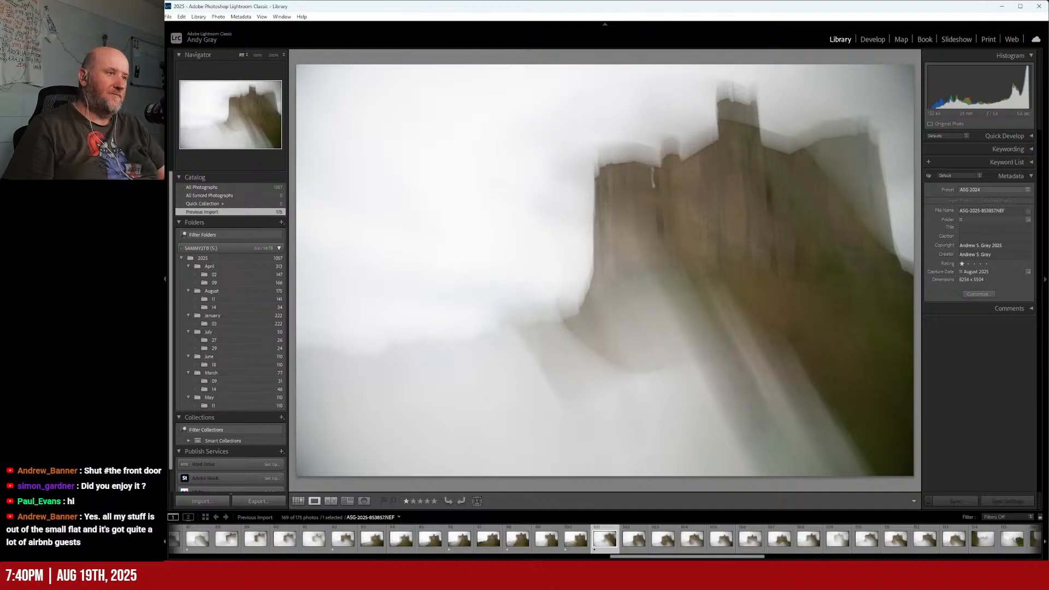
key("Right")
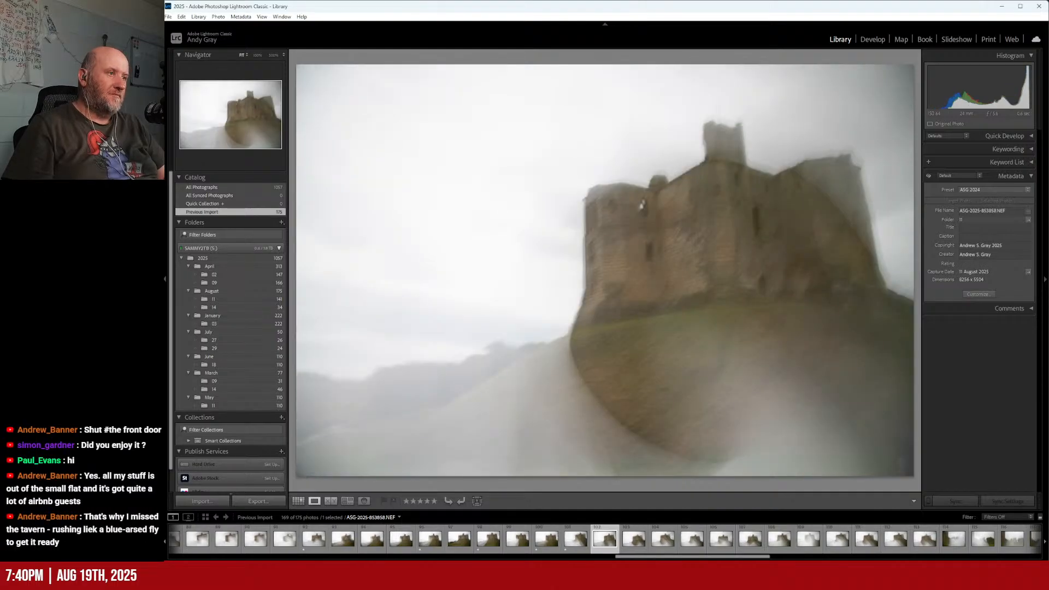
key("Right")
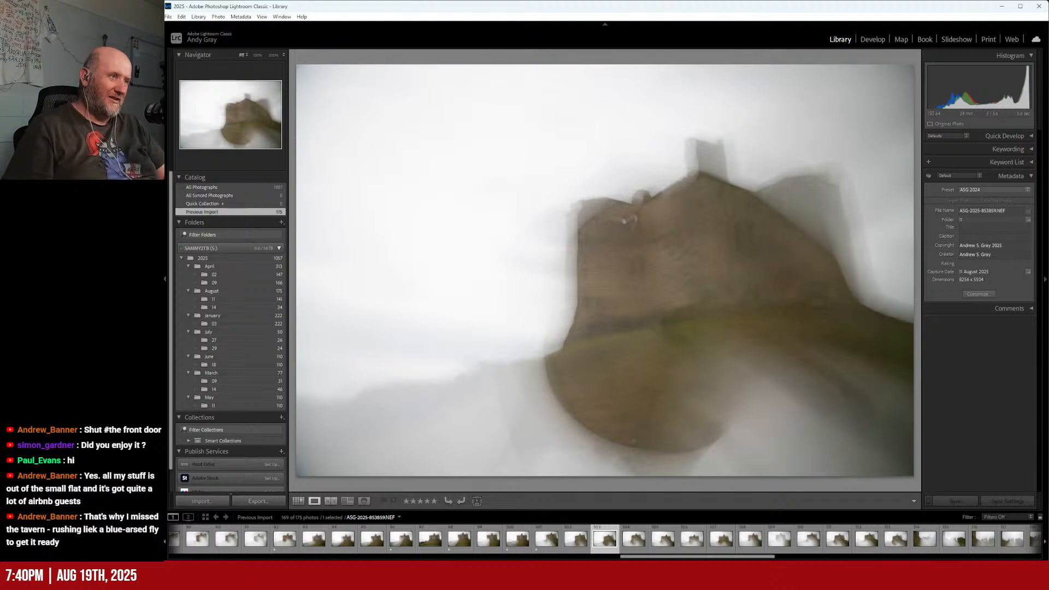
key("Left")
key("Right")
key("Left")
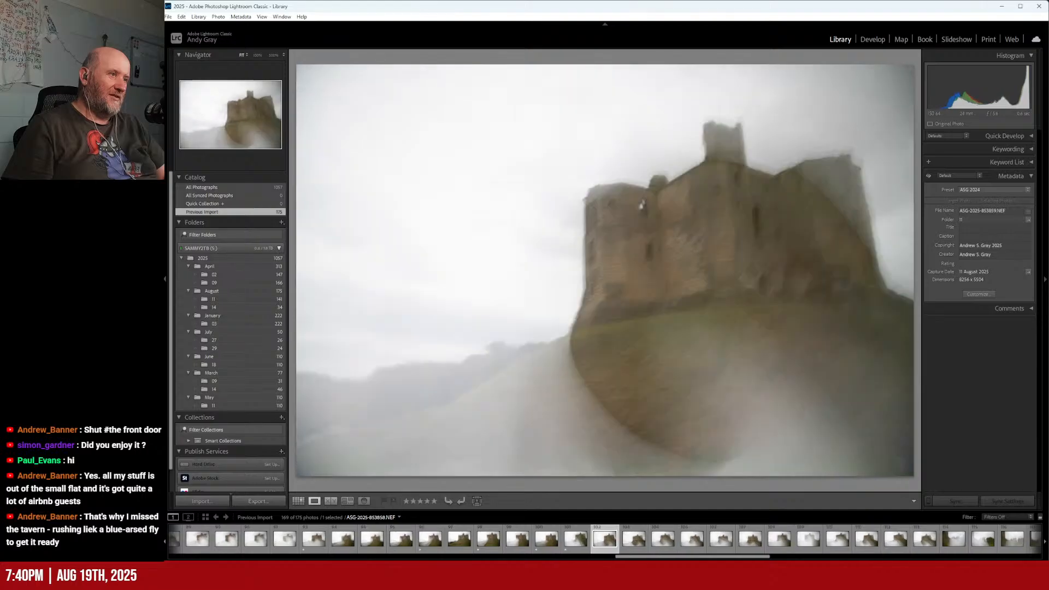
key("Right")
key("Right")
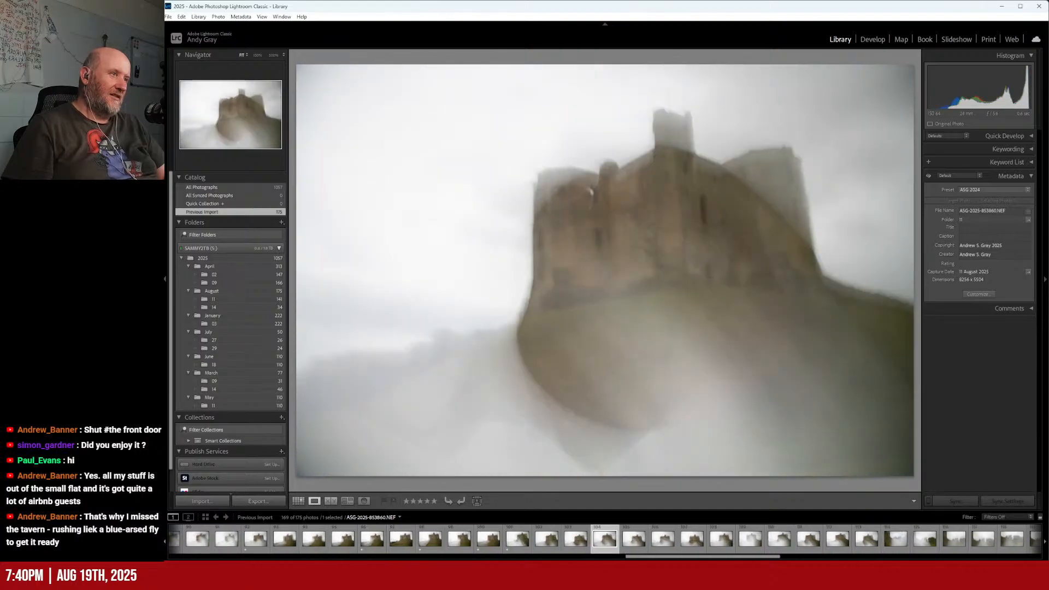
key("1")
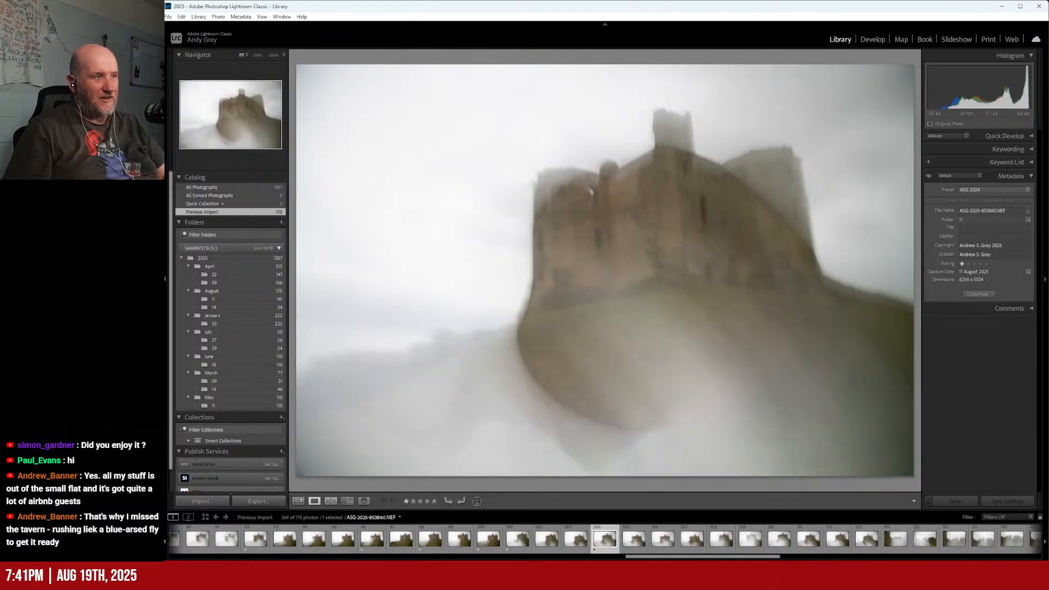
key("Right")
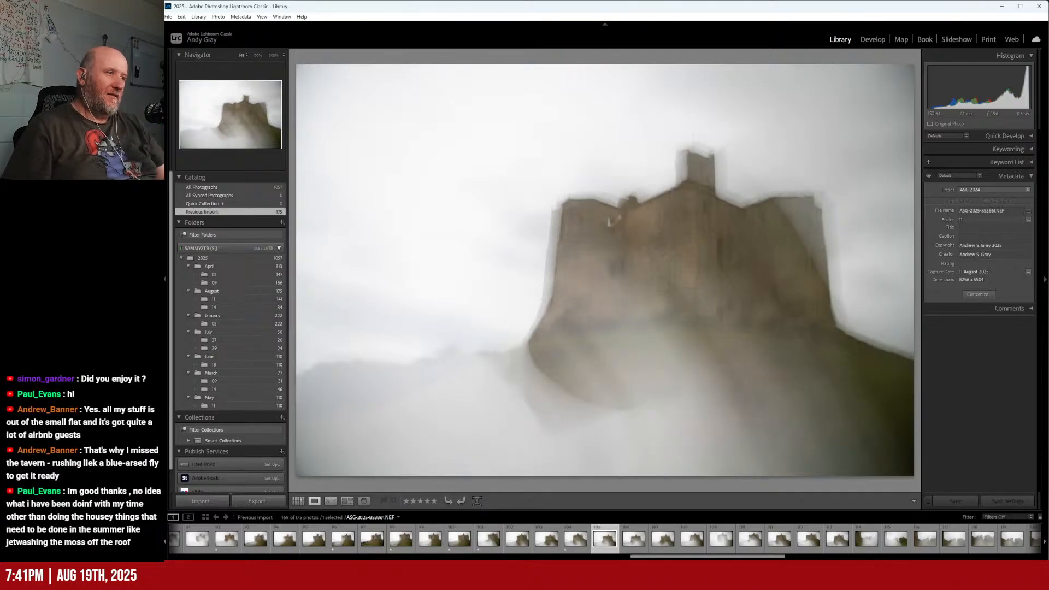
key("Right")
key("1")
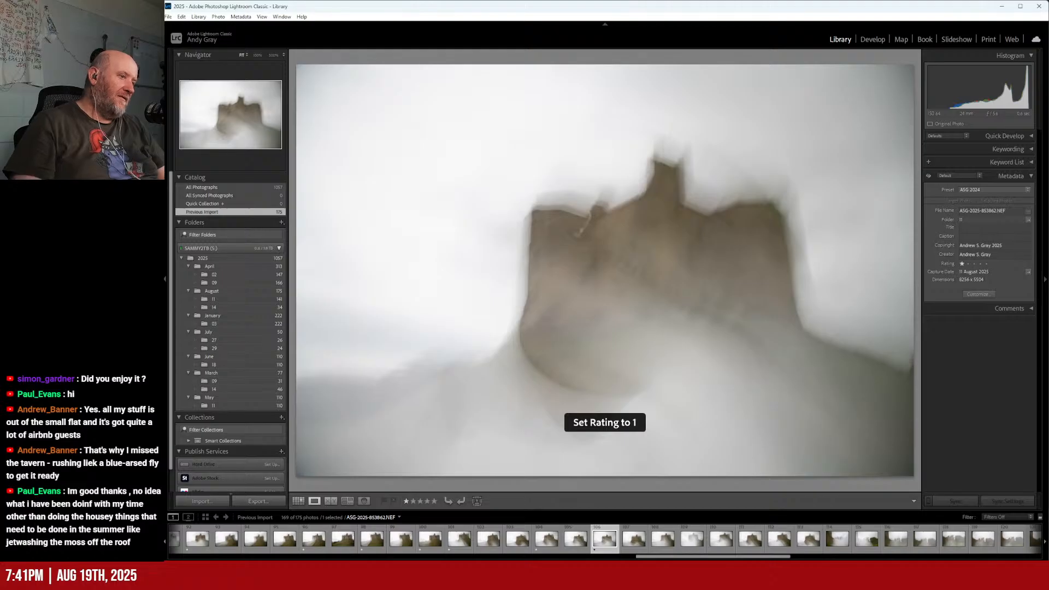
key("Right")
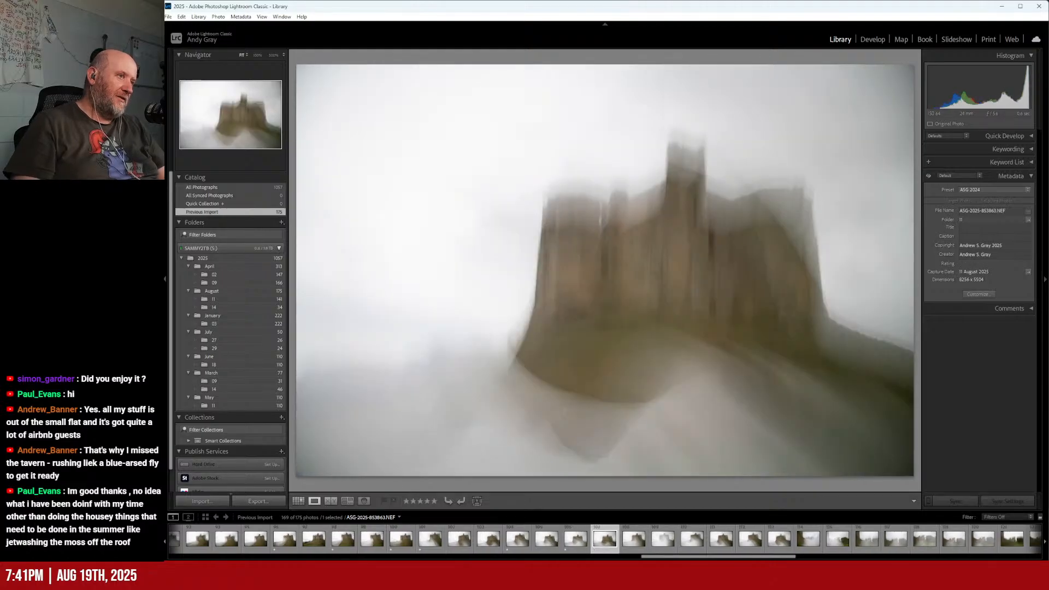
key("1")
key("Right")
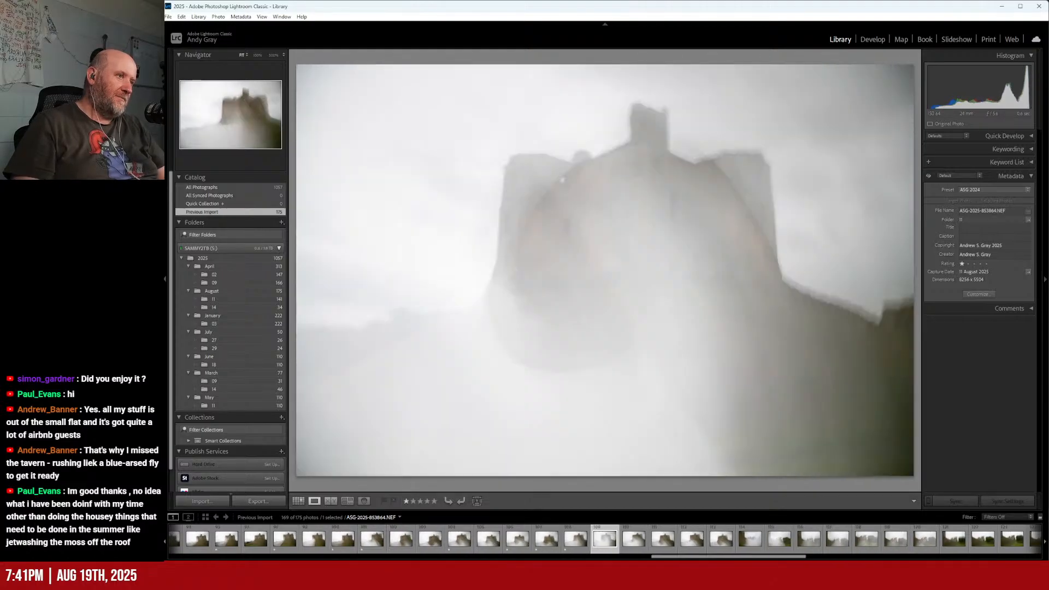
key("Right")
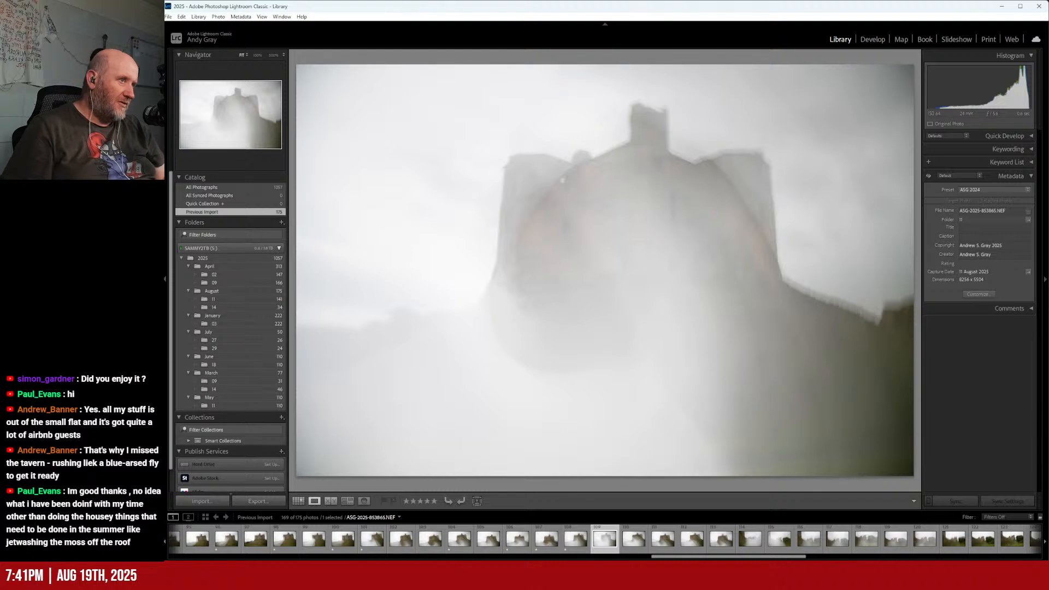
key("Left")
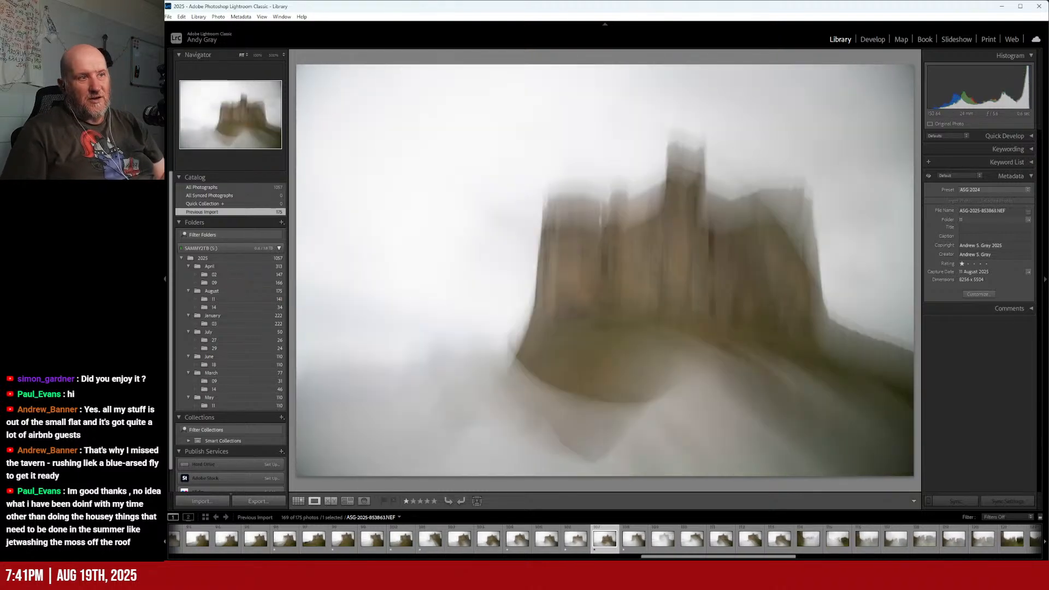
key("Left")
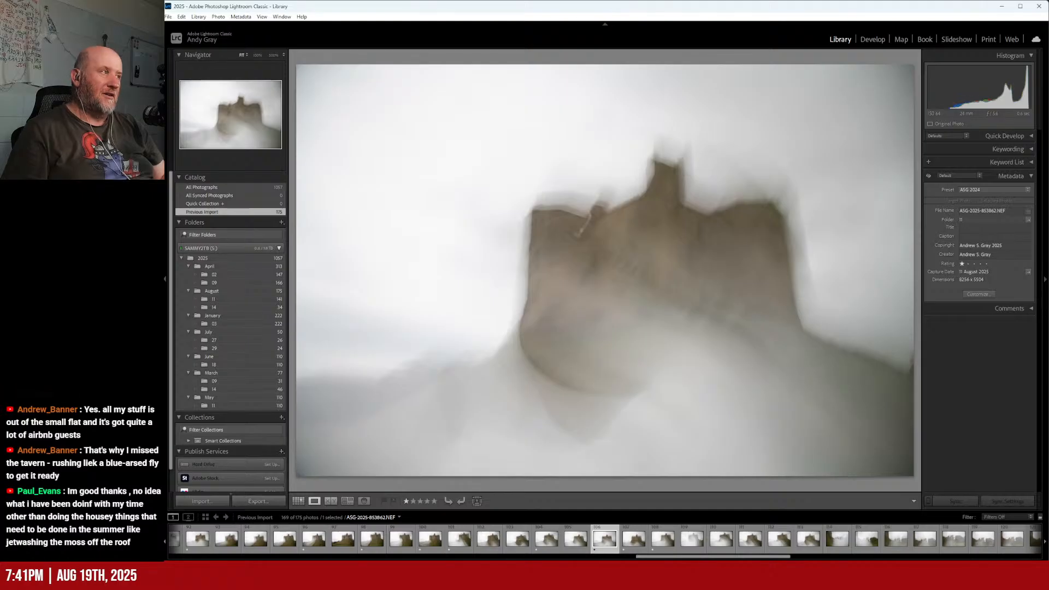
key("Right")
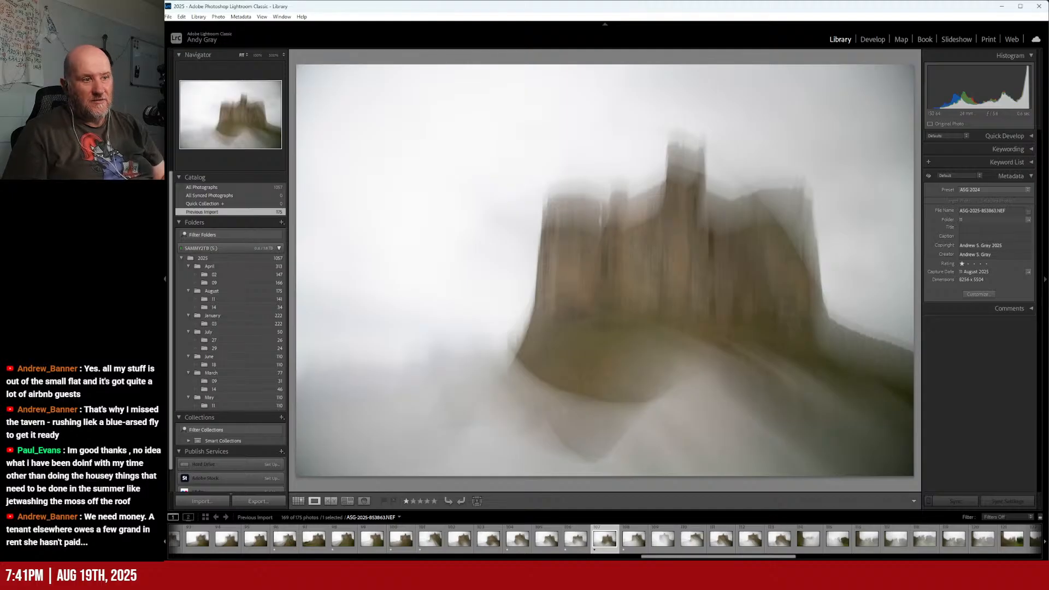
key("Right")
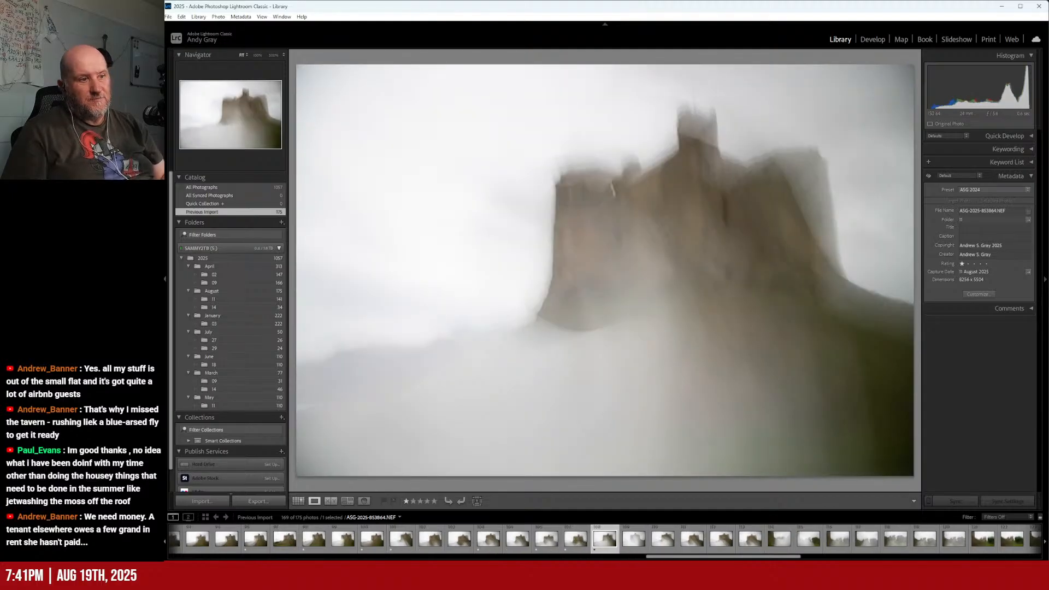
key("Right")
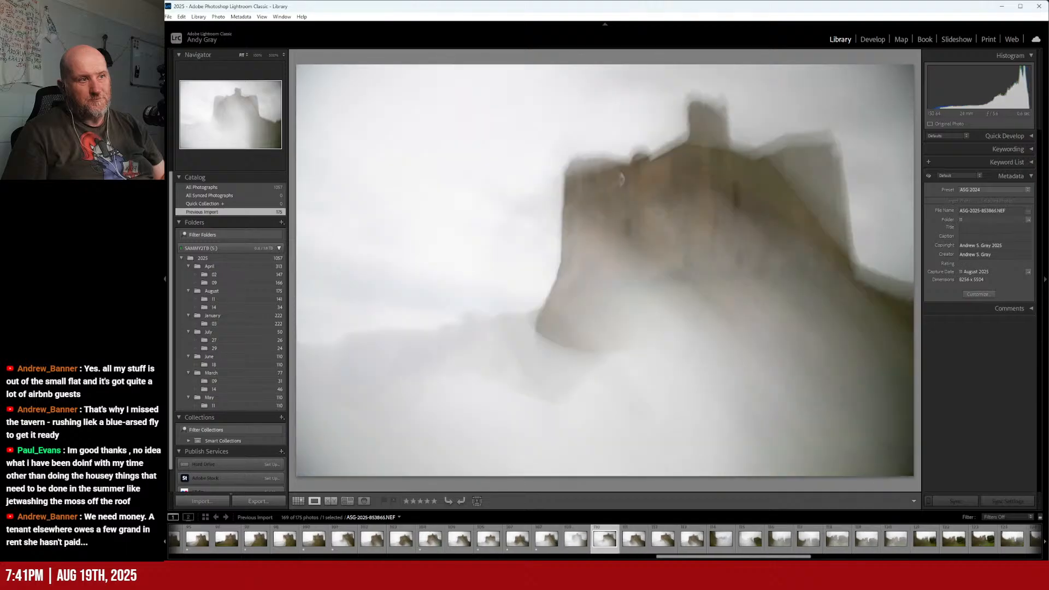
key("1")
key("Right")
key("Right")
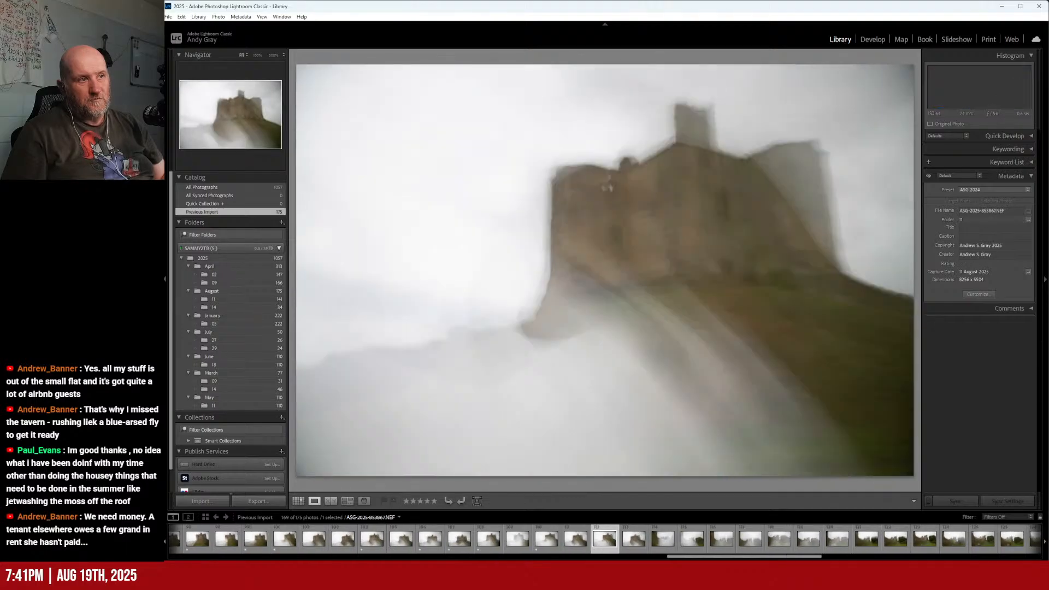
key("1")
key("Right")
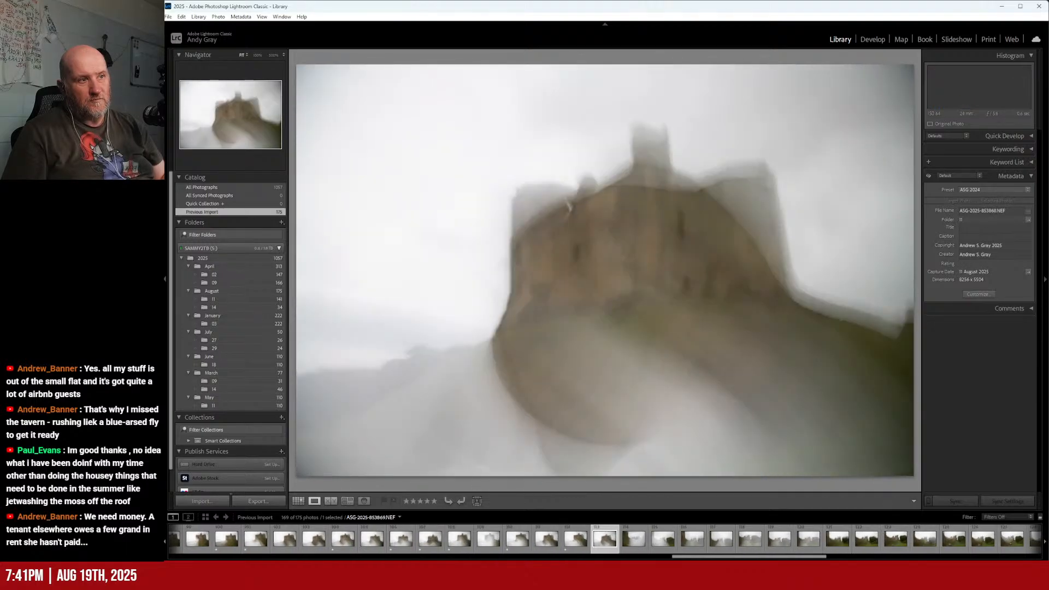
key("Right")
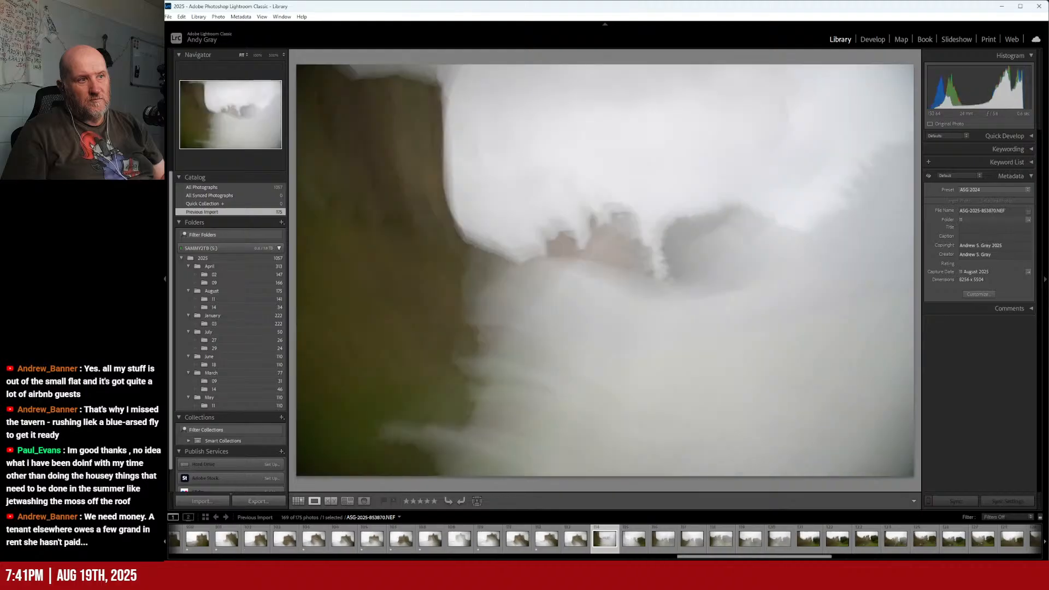
key("Left")
key("1")
key("Right")
key("Right")
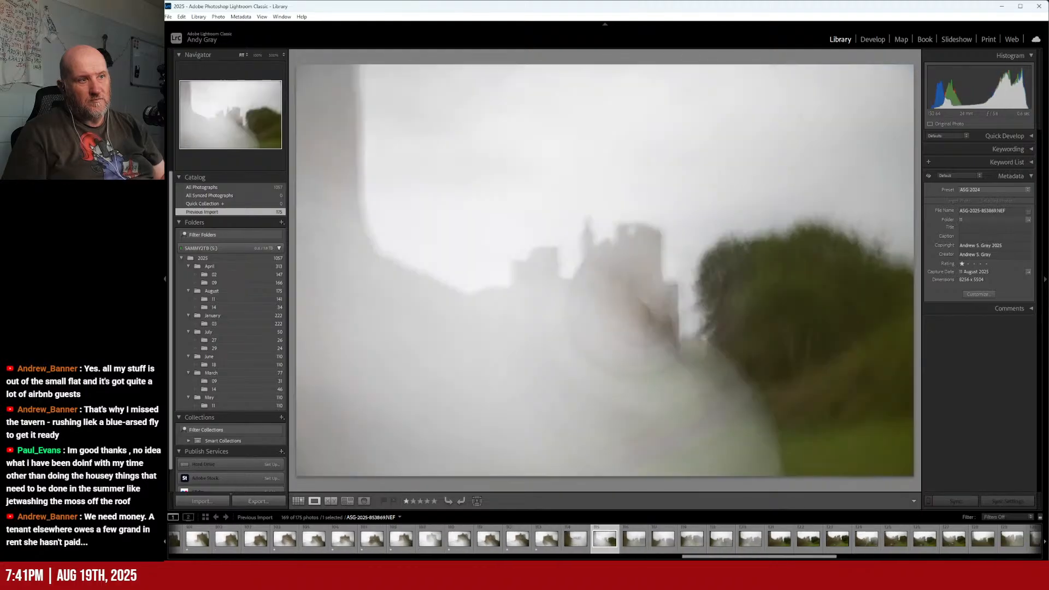
key("Right")
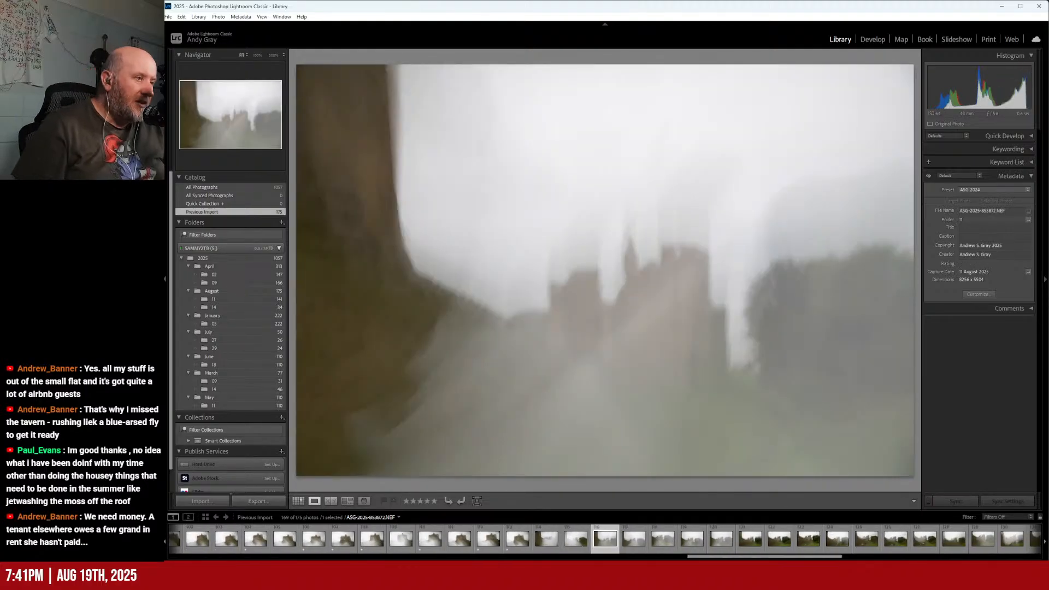
key("Right")
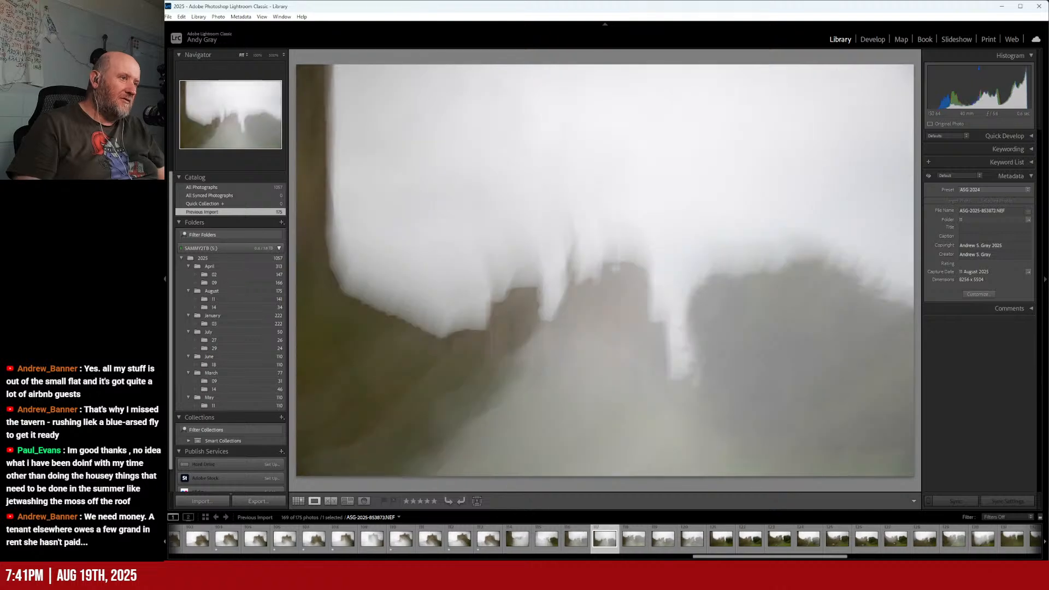
key("Right")
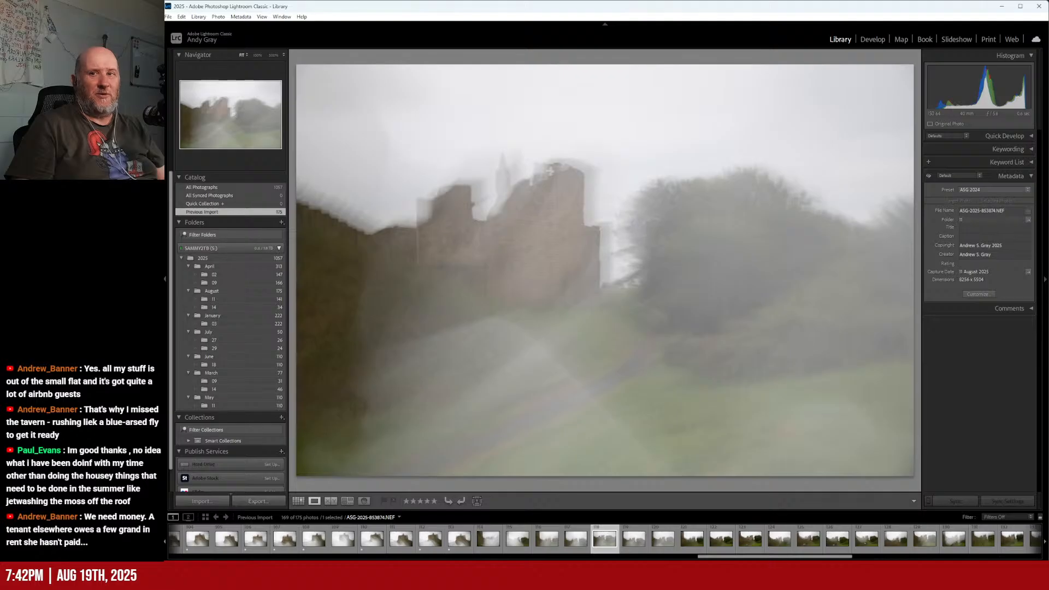
key("1")
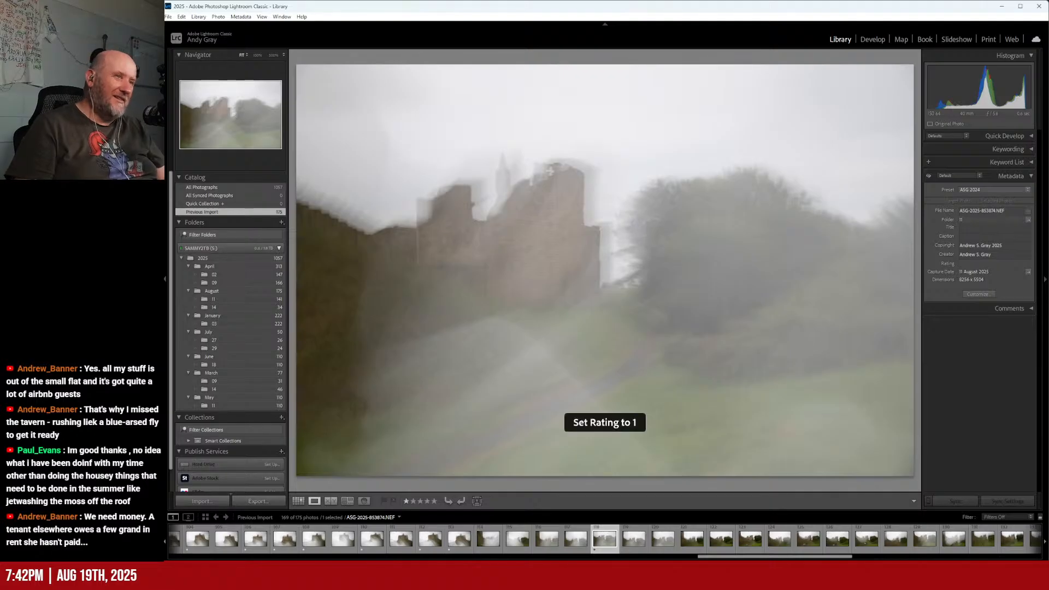
key("Right")
key("Right")
key("Right")
key("Right")
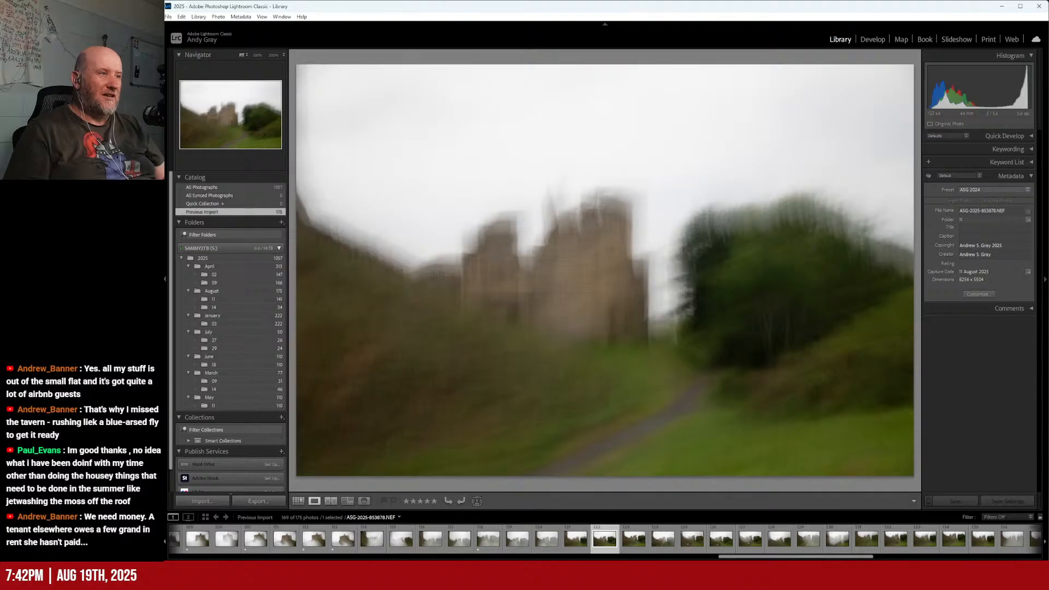
key("1")
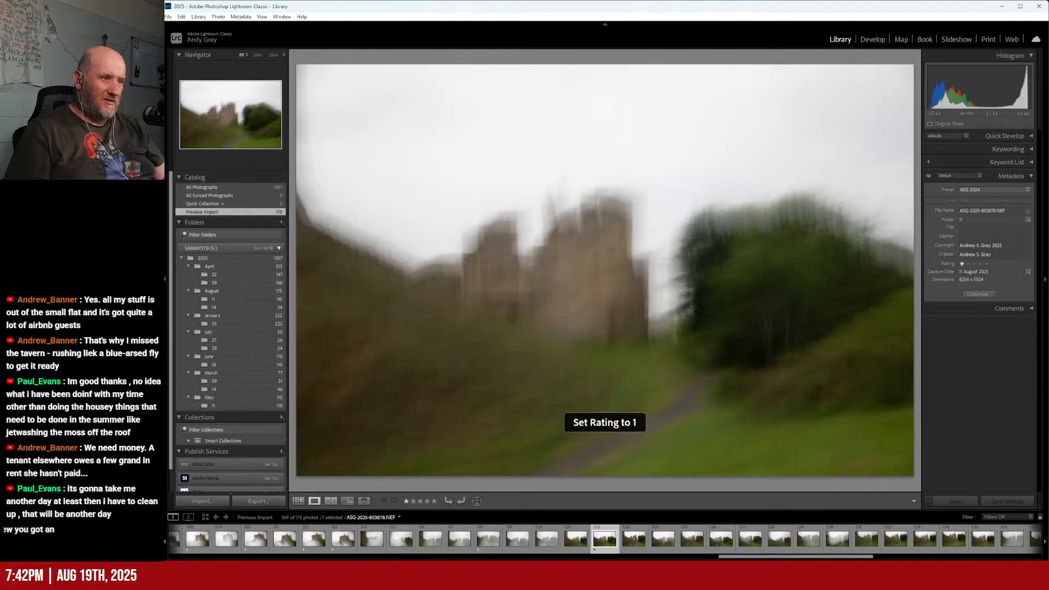
key("Right")
key("Right")
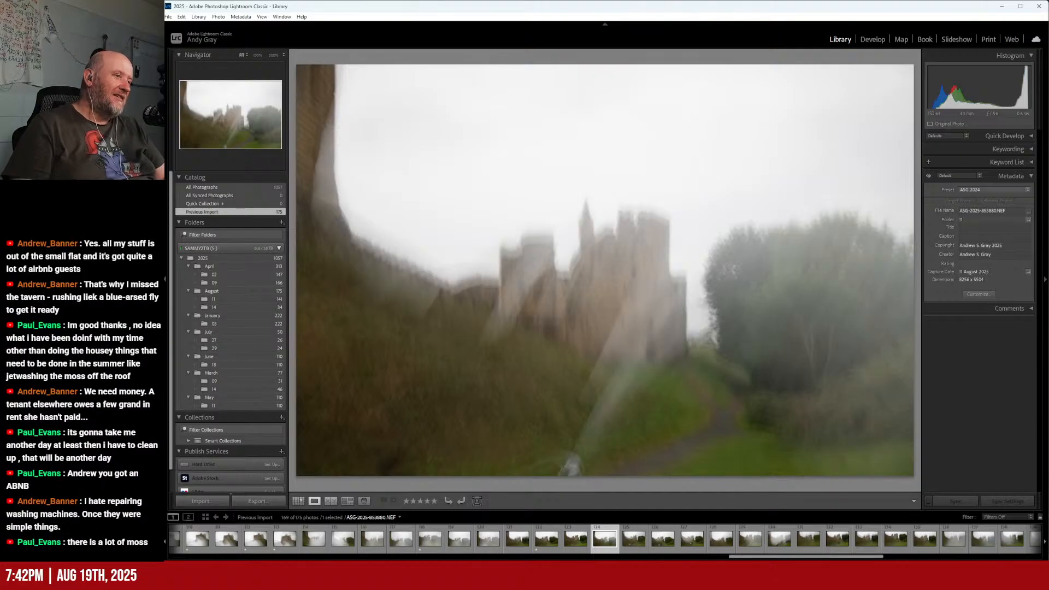
key("1")
key("Right")
key("Right")
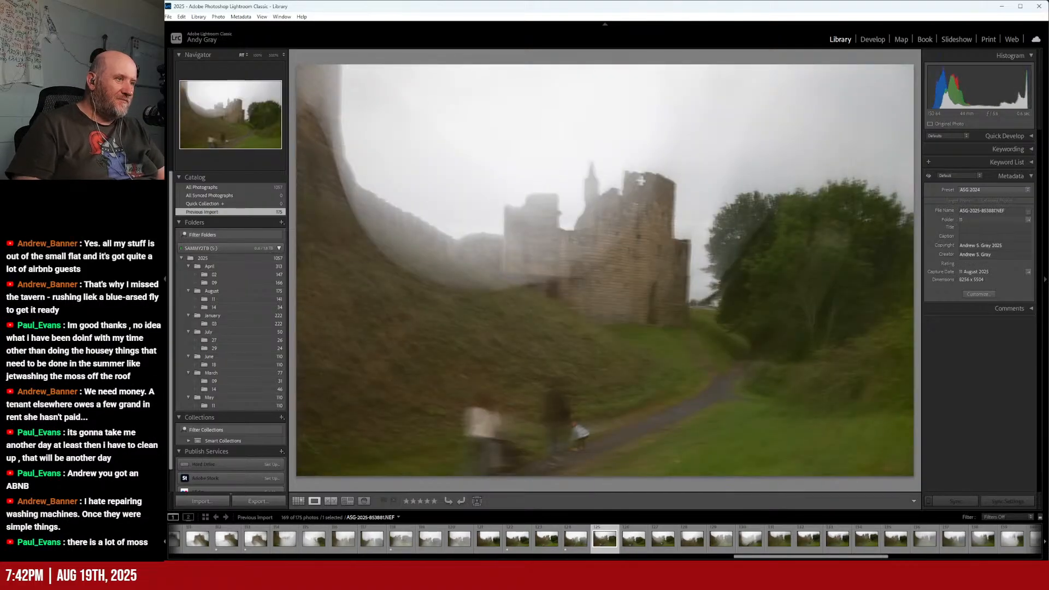
key("Right")
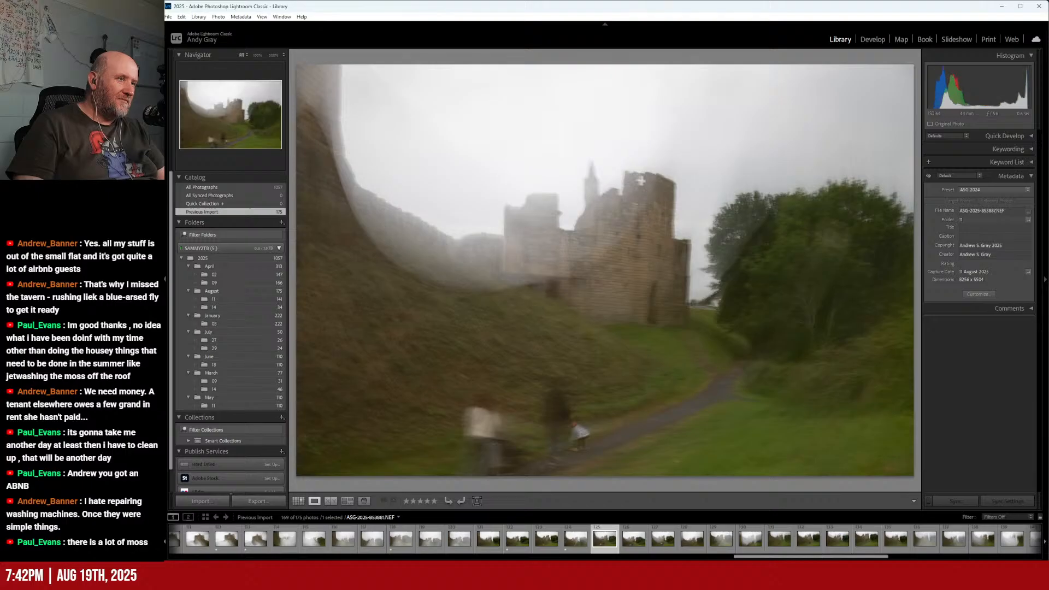
key("Left")
key("Right")
key("1")
key("Left")
key("Right")
key("Right")
key("Right")
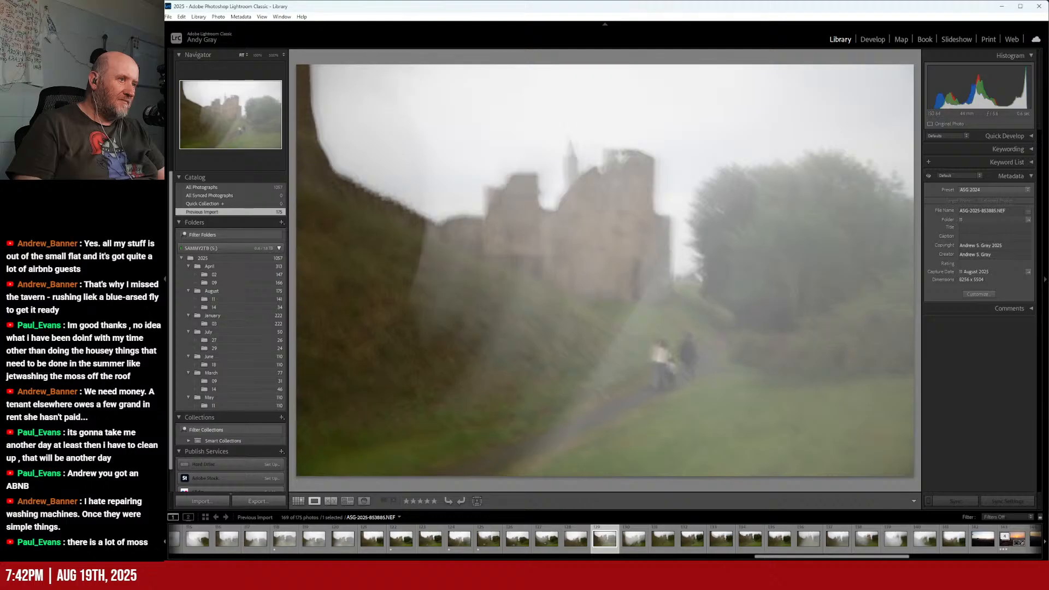
key("1")
key("Right")
key("Right")
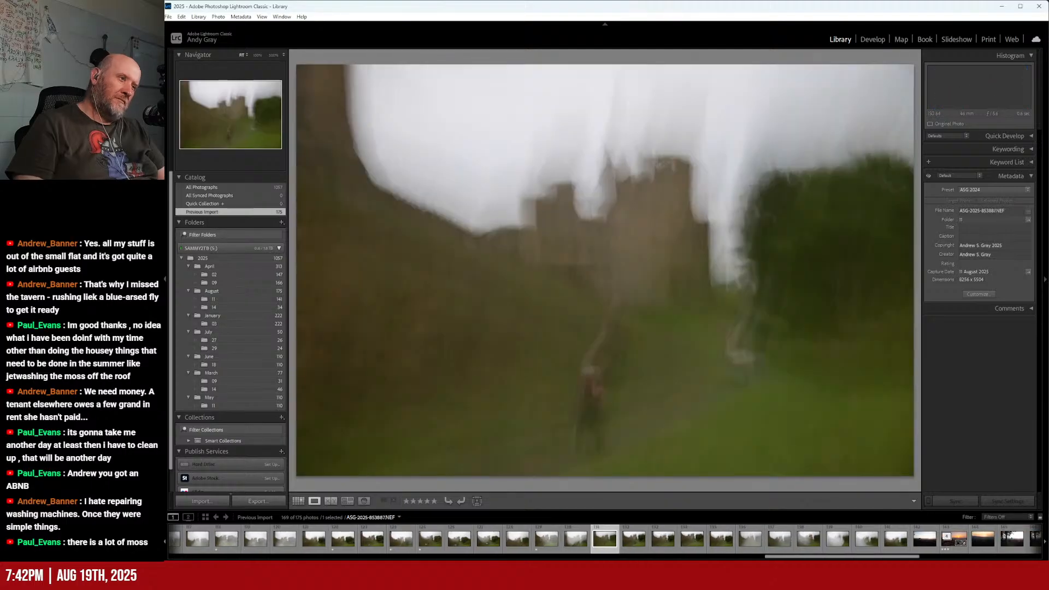
key("Right")
key("Right")
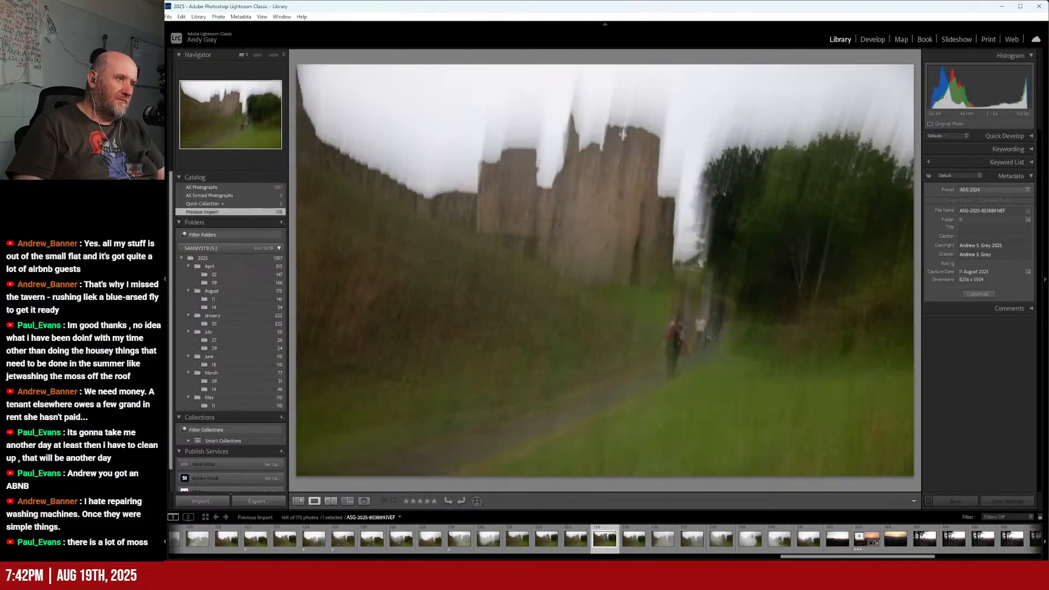
key("Right")
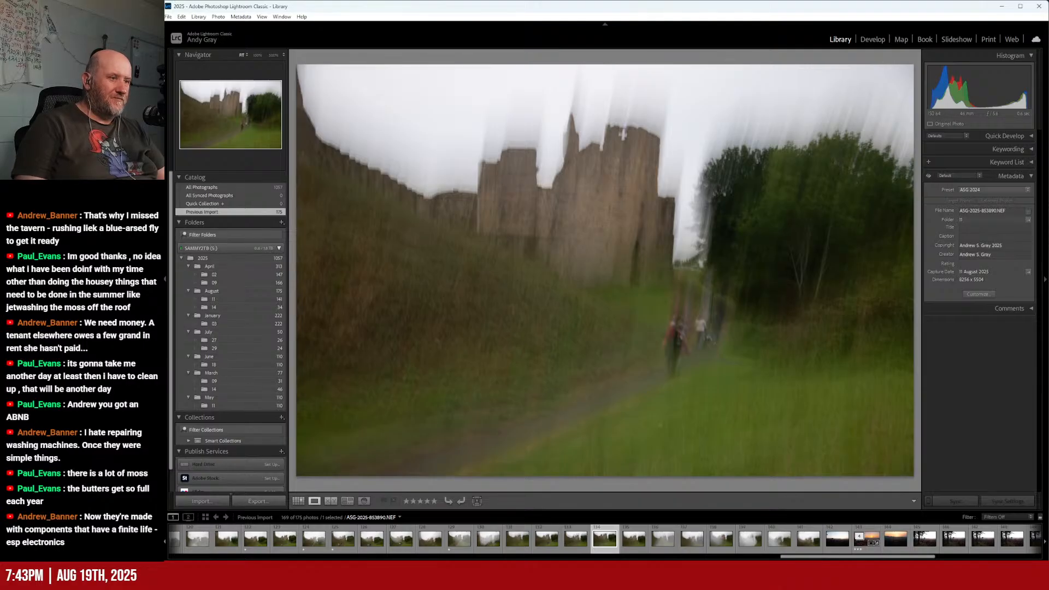
key("Right")
key("Right")
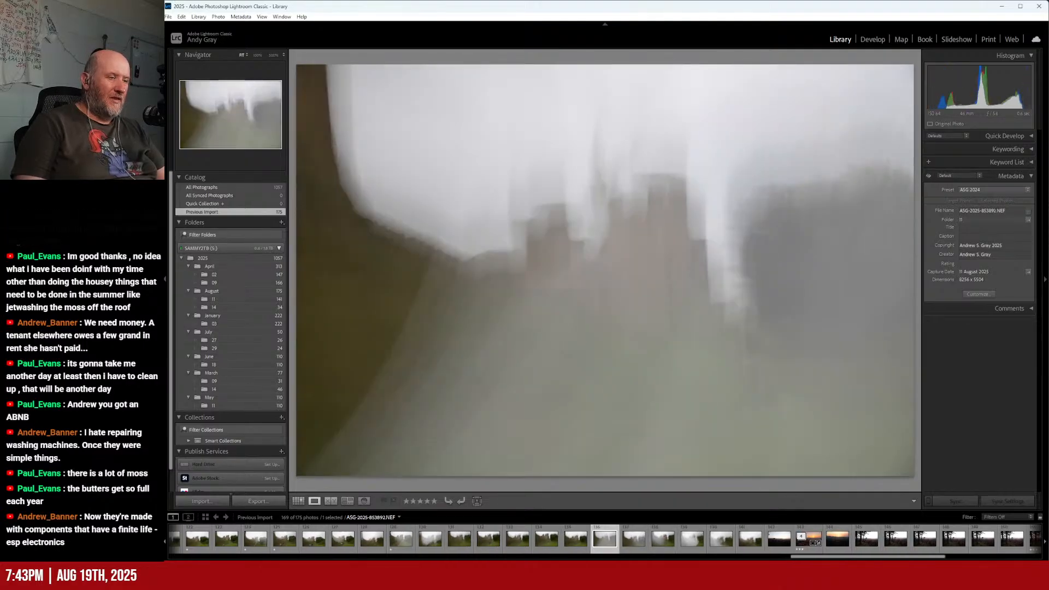
key("Left")
key("Right")
key("Right")
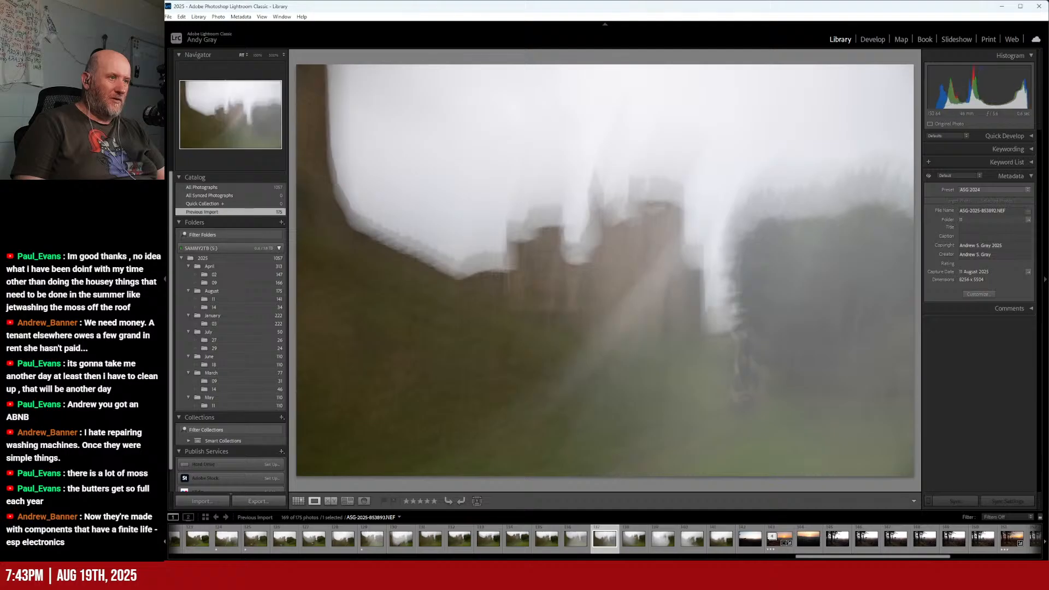
key("Right")
key("Right")
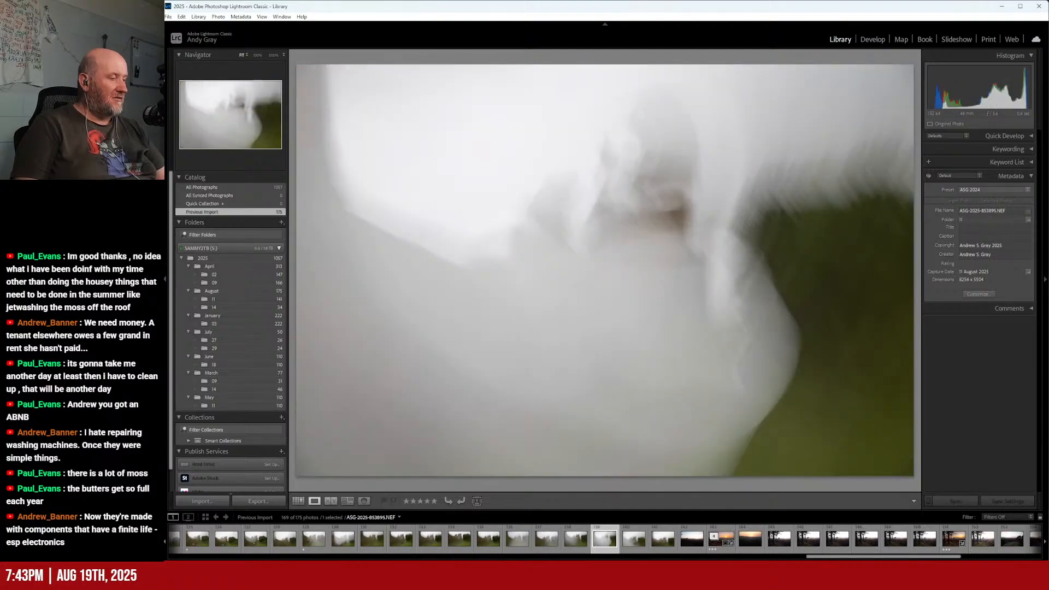
key("Right")
key("Right")
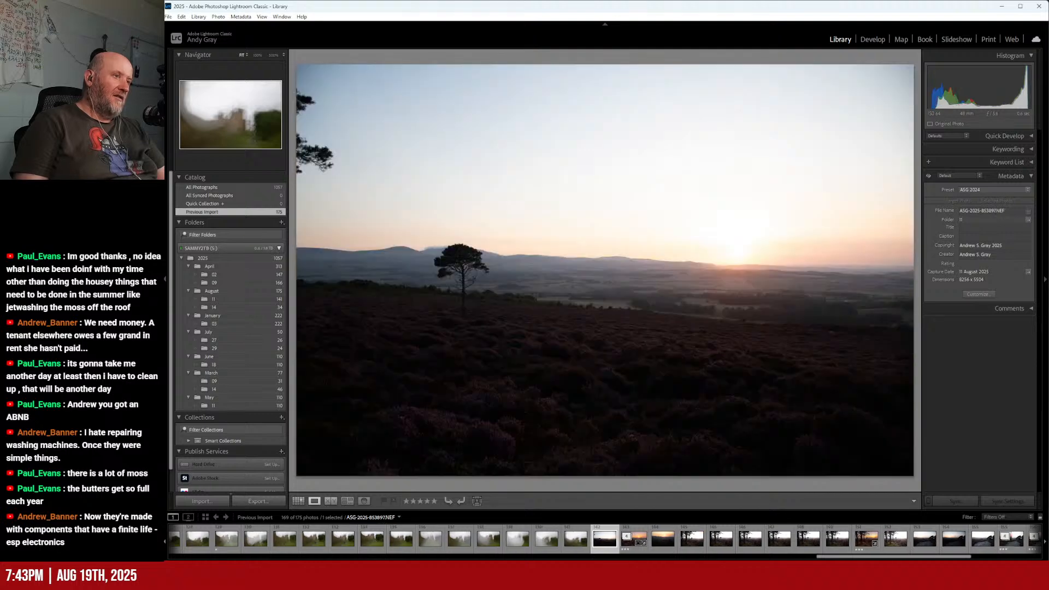
key("Left")
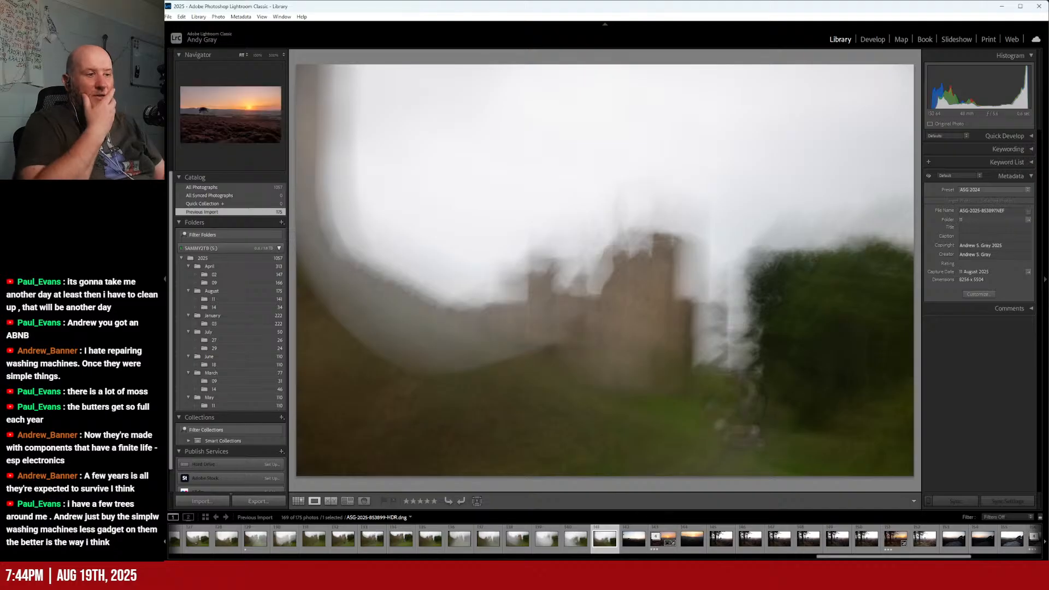
- Return to the start of the filmstrip and filter the previous import with the Rated preset
left_click_drag(898, 557, 252, 558)
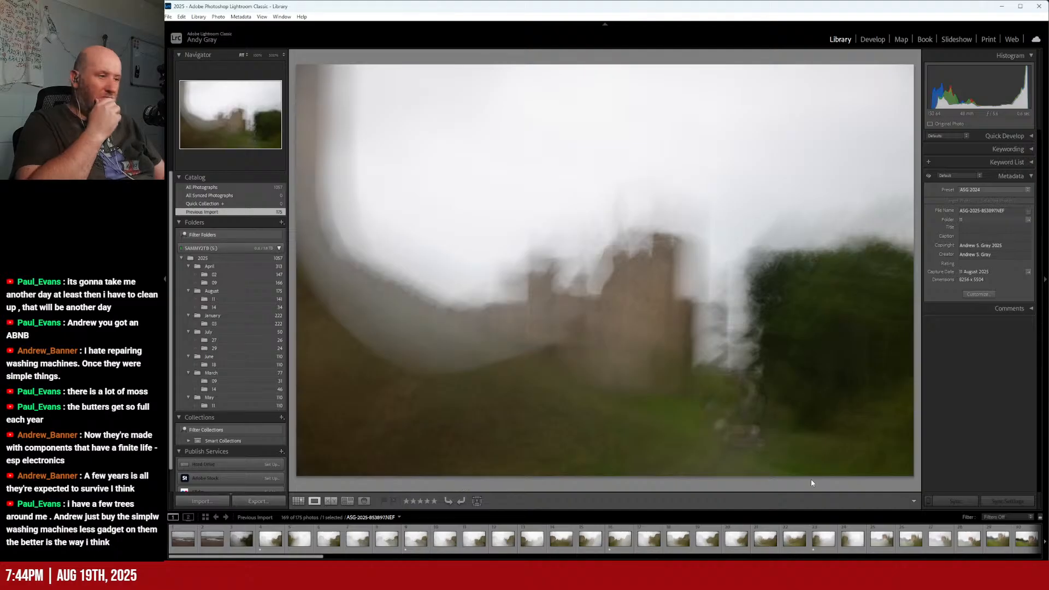
left_click(1003, 517)
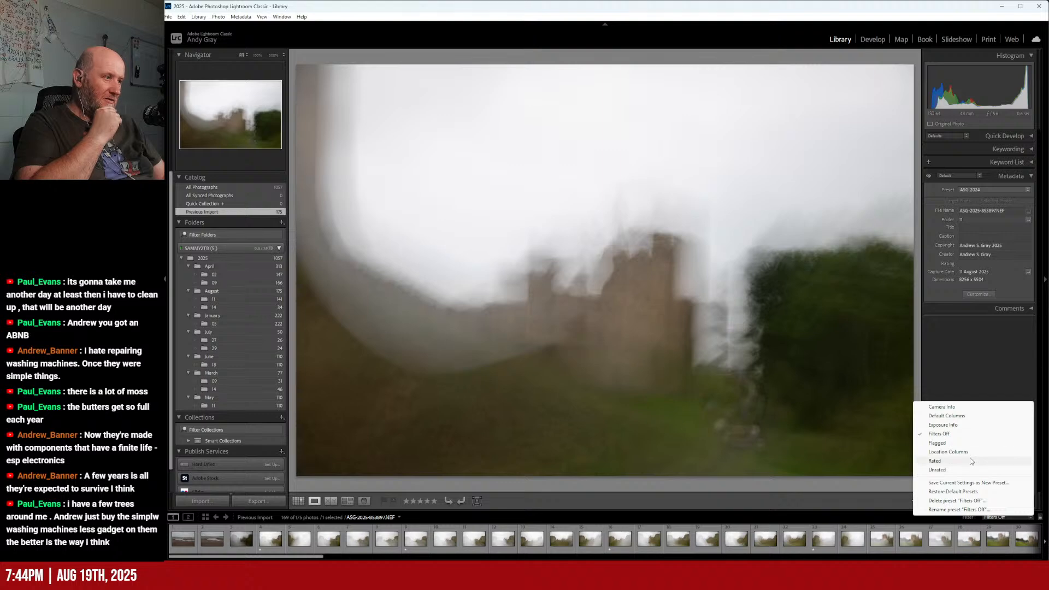
left_click(983, 461)
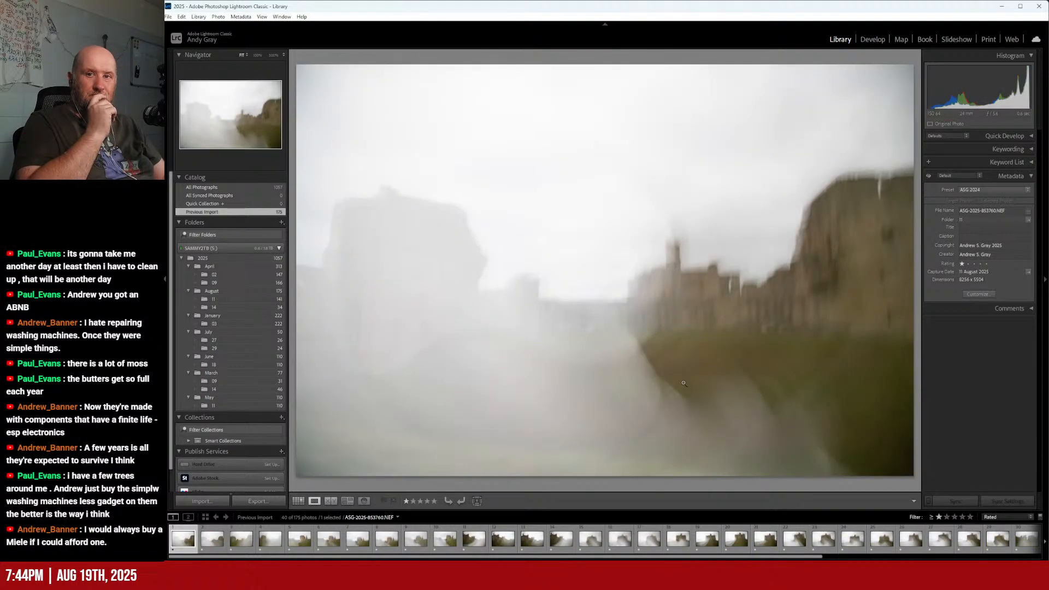
key("Right")
key("Right")
key("Right")
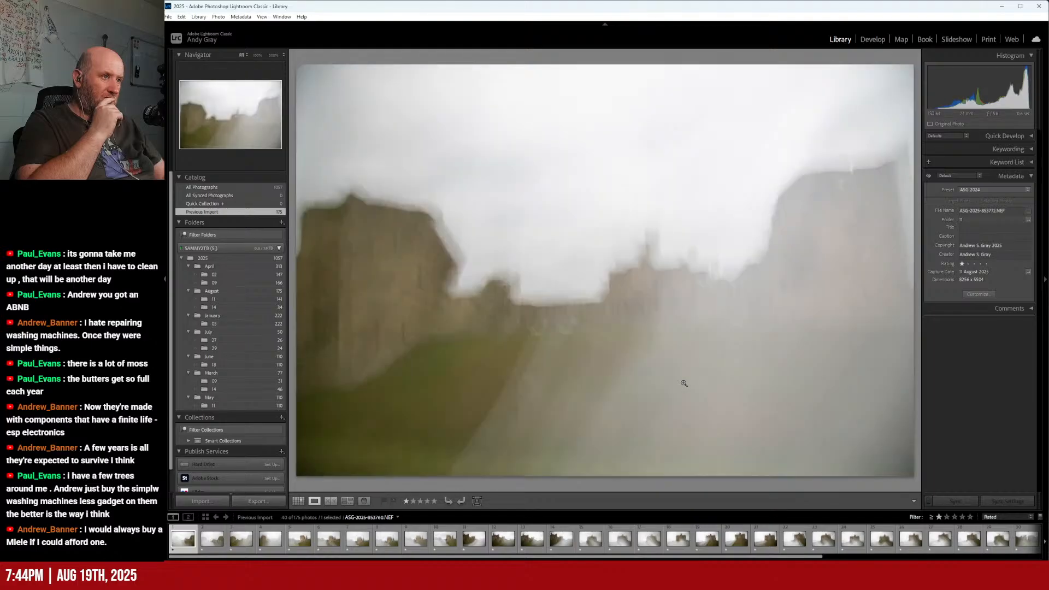
key("Right")
key("Right")
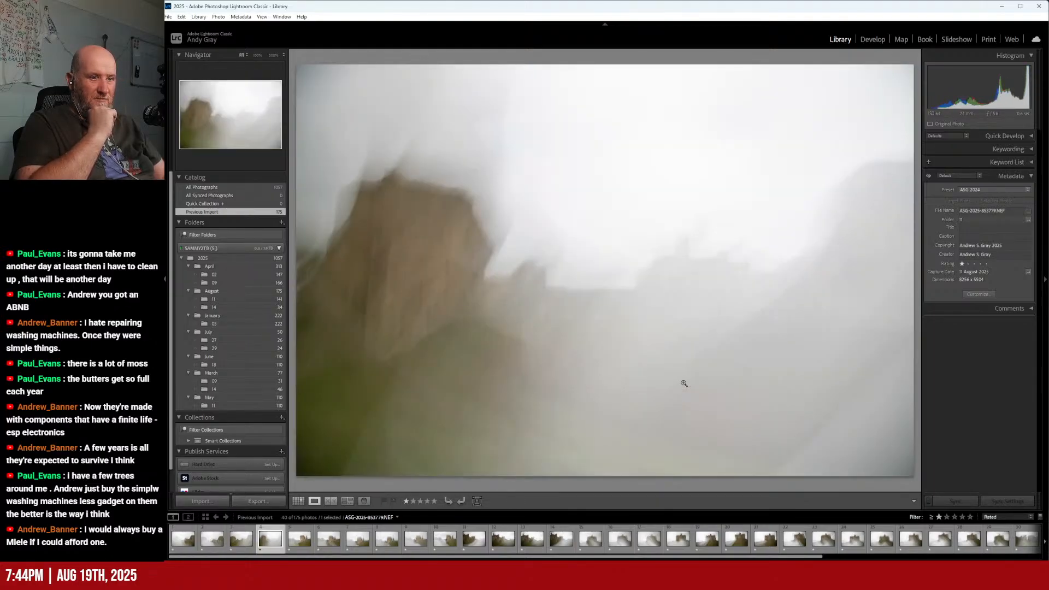
key("Right")
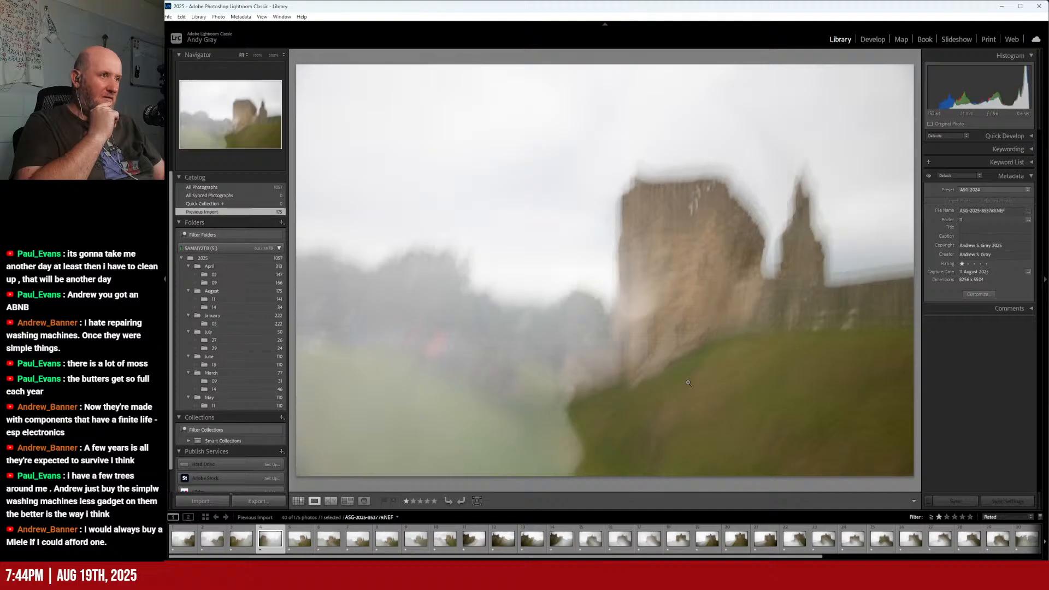
key("Right")
key("Right")
key("Right")
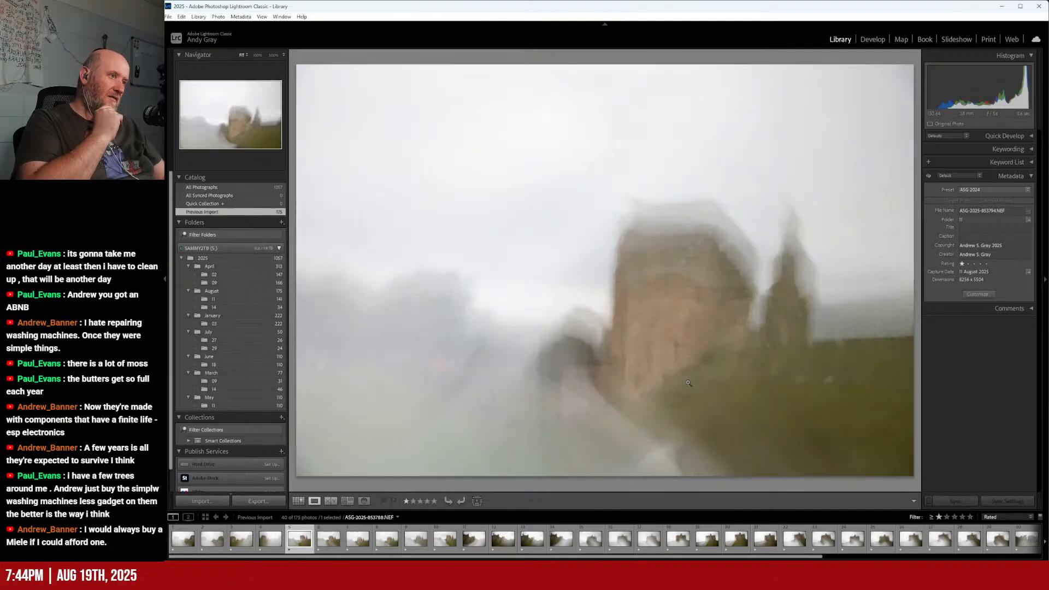
key("Right")
key("Right")
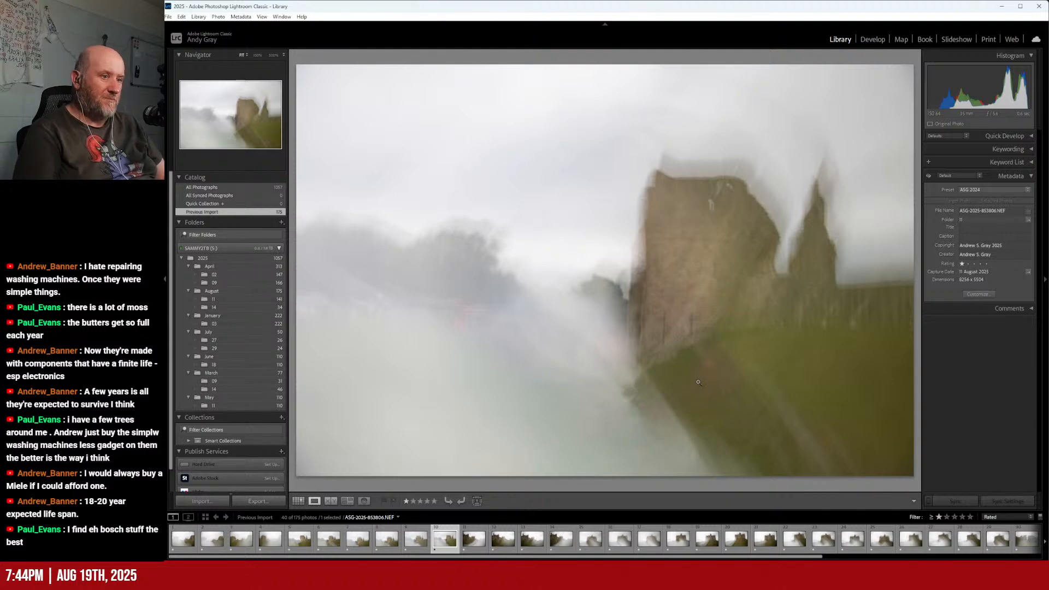
key("Right")
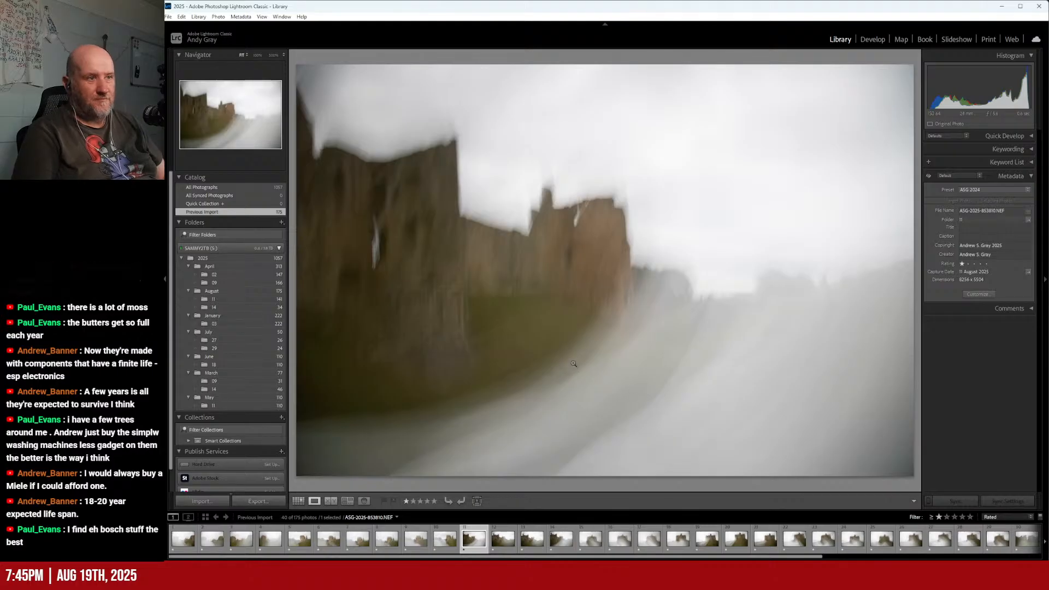
key("Right")
key("Right")
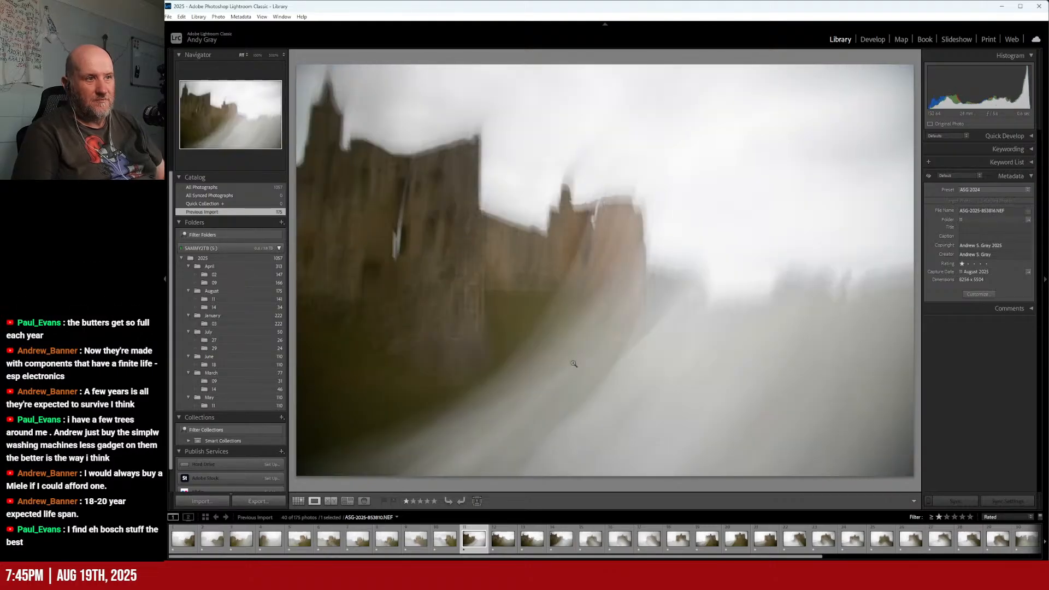
key("Right")
key("Right")
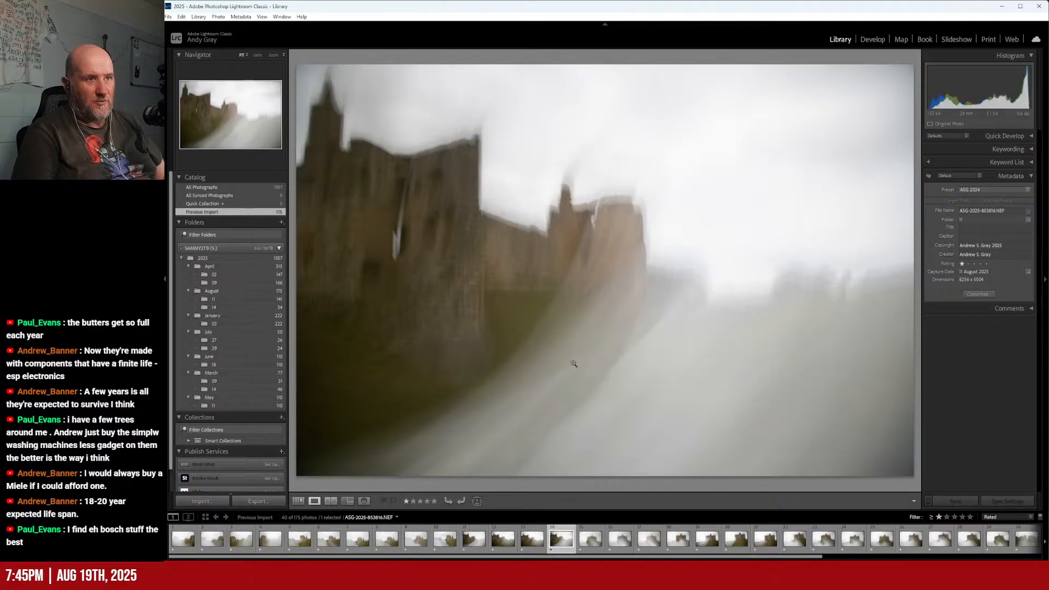
key("Right")
key("Right")
key("Right")
key("Right")
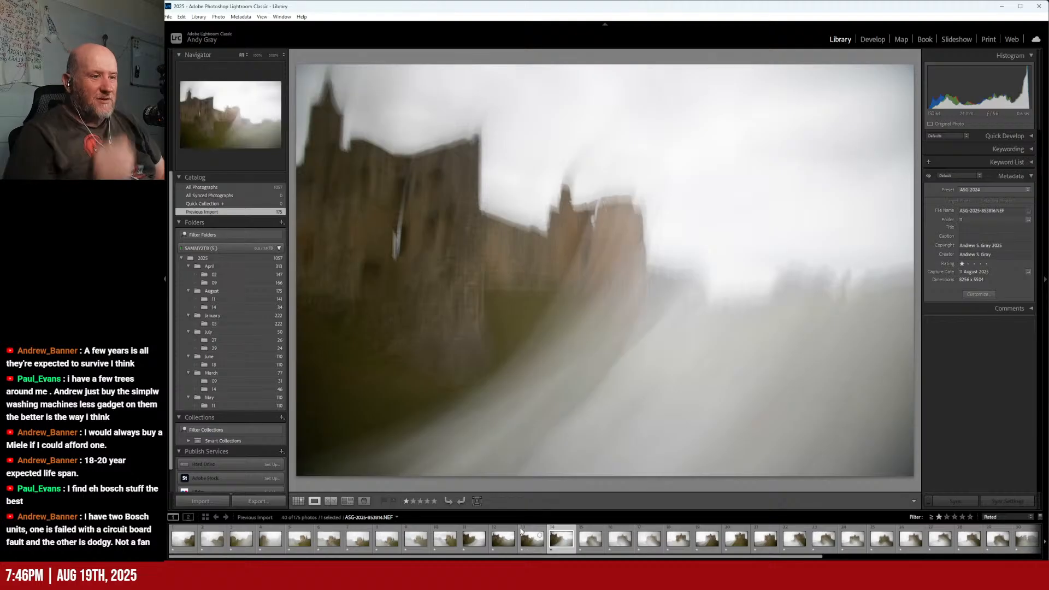
left_click(464, 546, "shift")
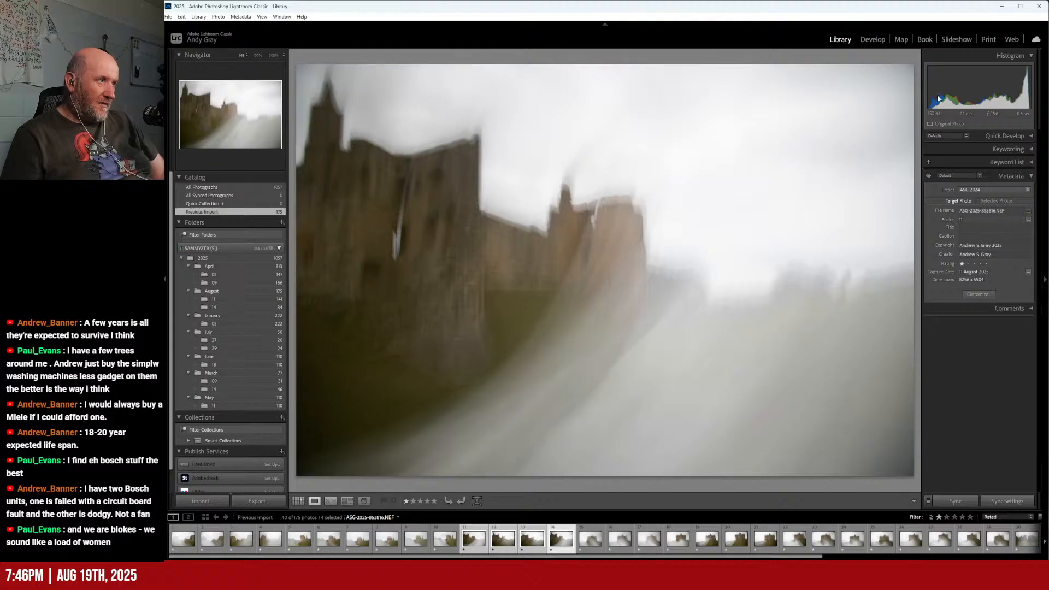
left_click(872, 41)
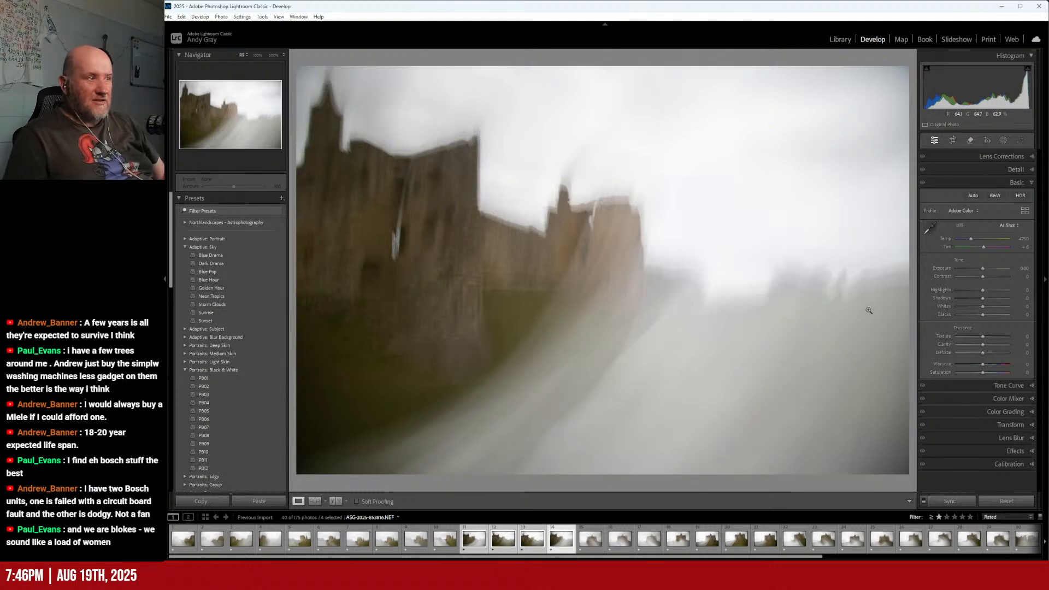
left_click(1004, 158)
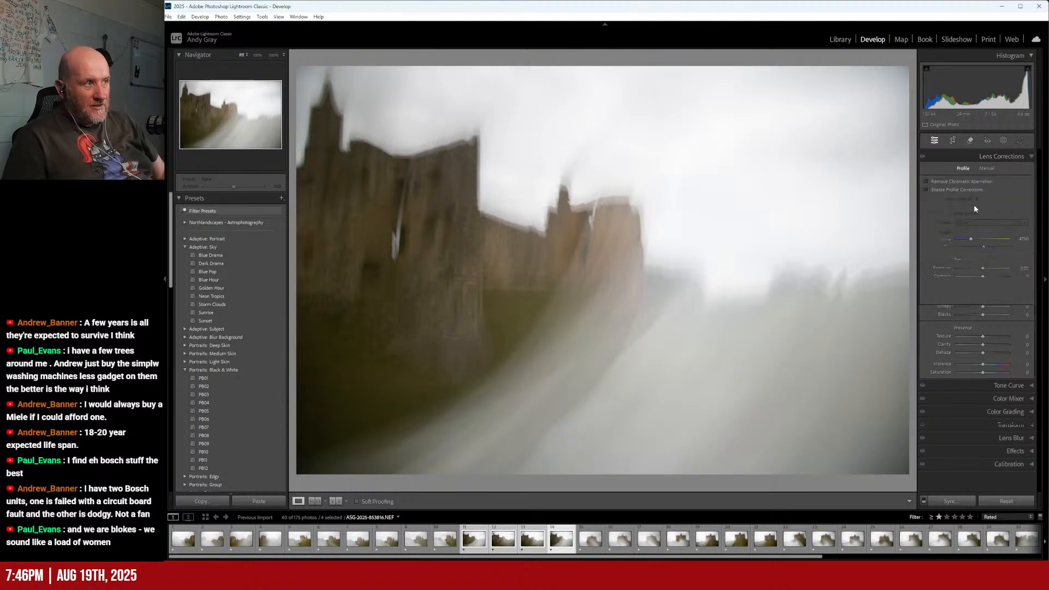
left_click(951, 182)
left_click(949, 189)
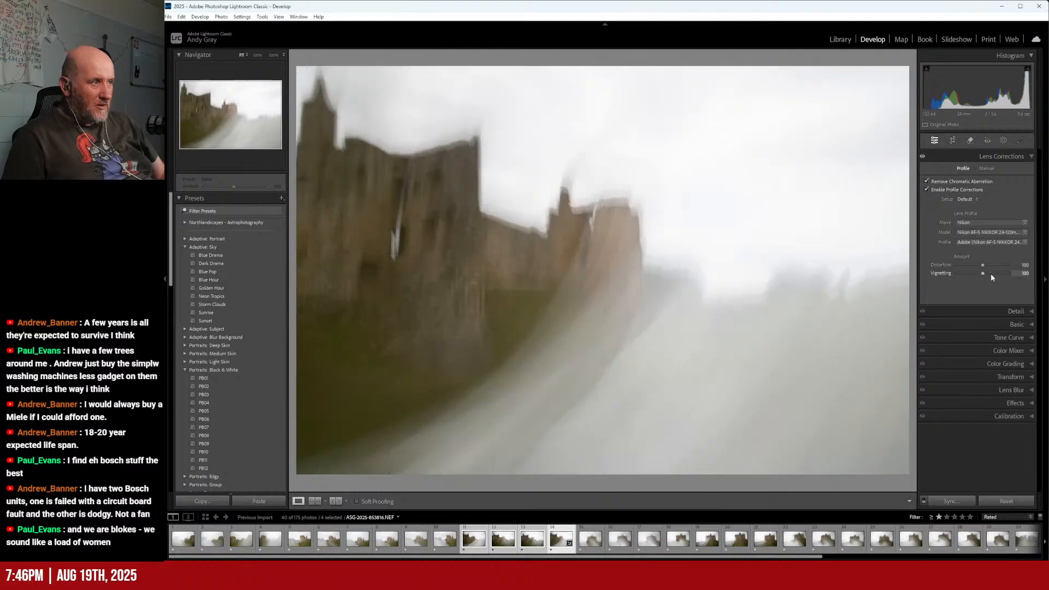
left_click_drag(992, 273, 995, 277)
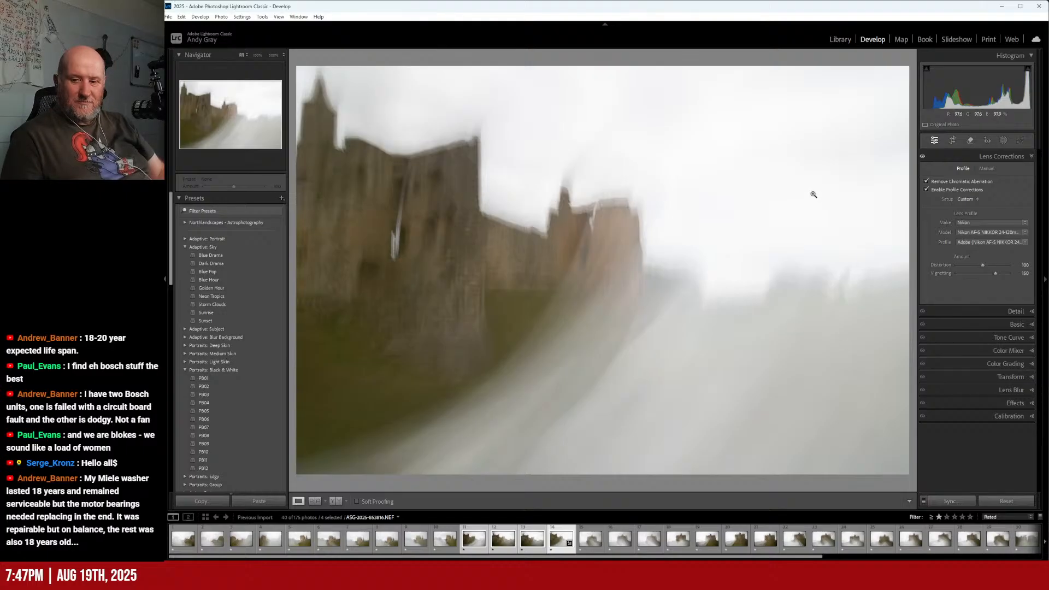
left_click(1014, 324)
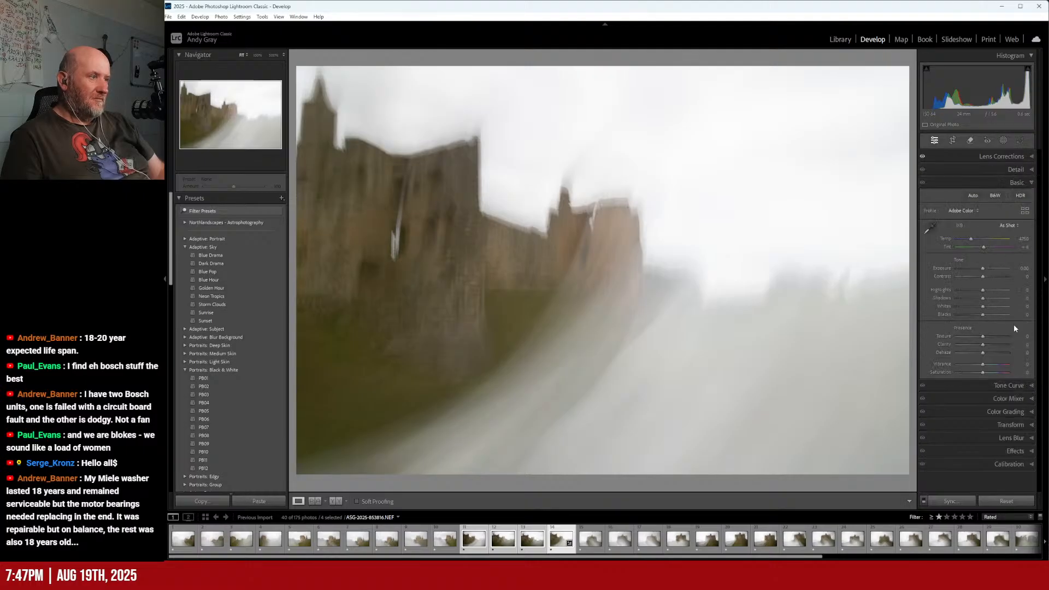
left_click(972, 196)
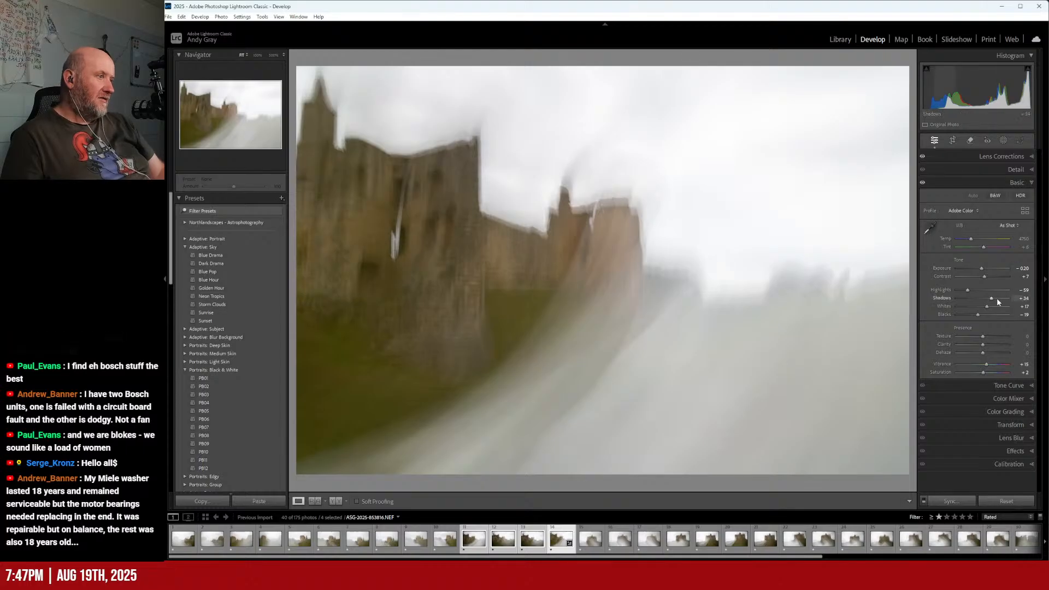
left_click_drag(992, 299, 998, 301)
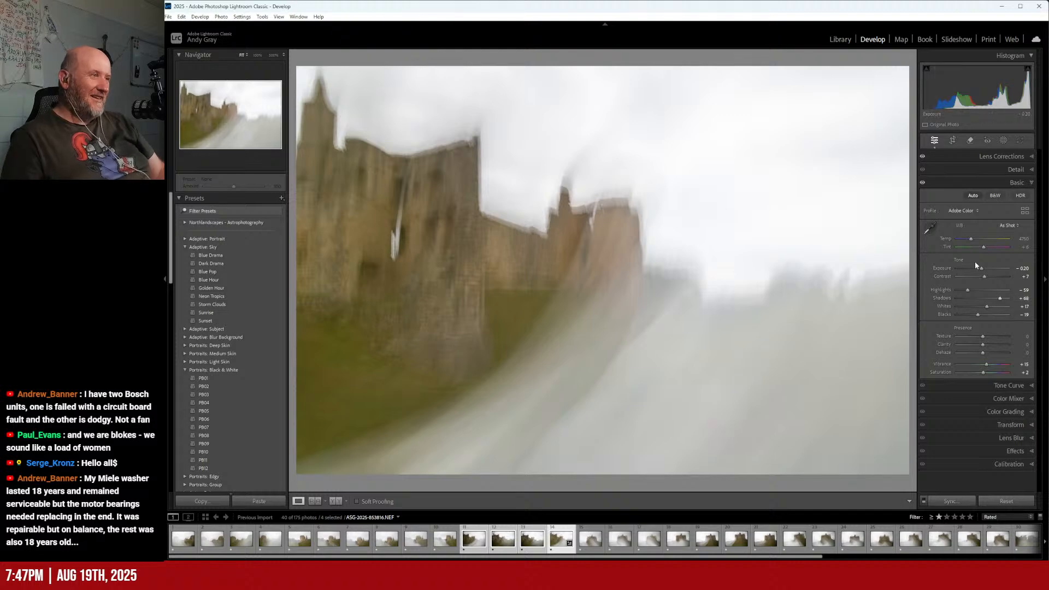
left_click_drag(967, 290, 977, 317)
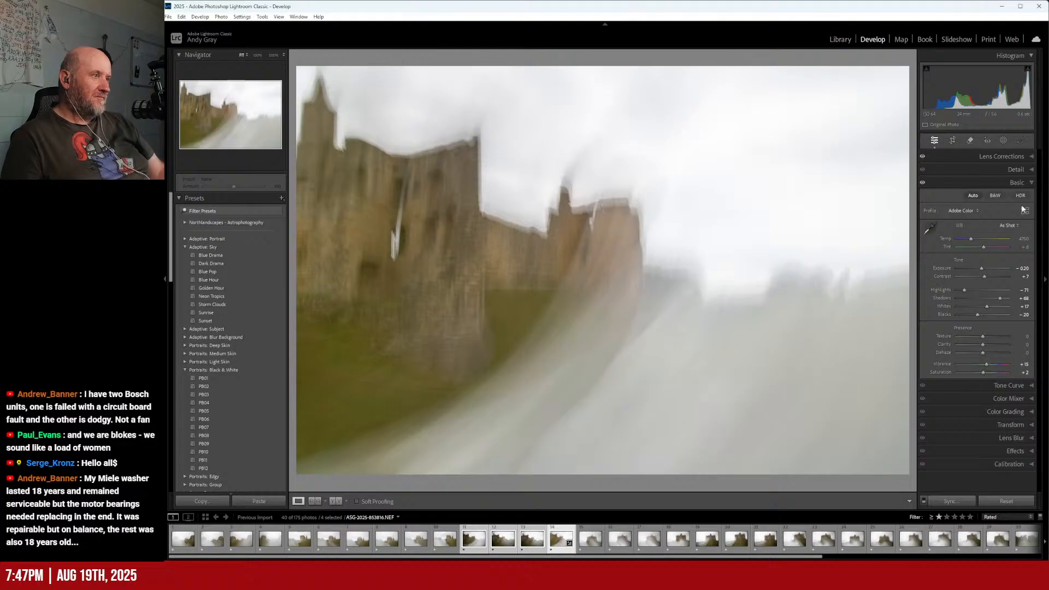
left_click(1010, 225)
left_click(989, 246)
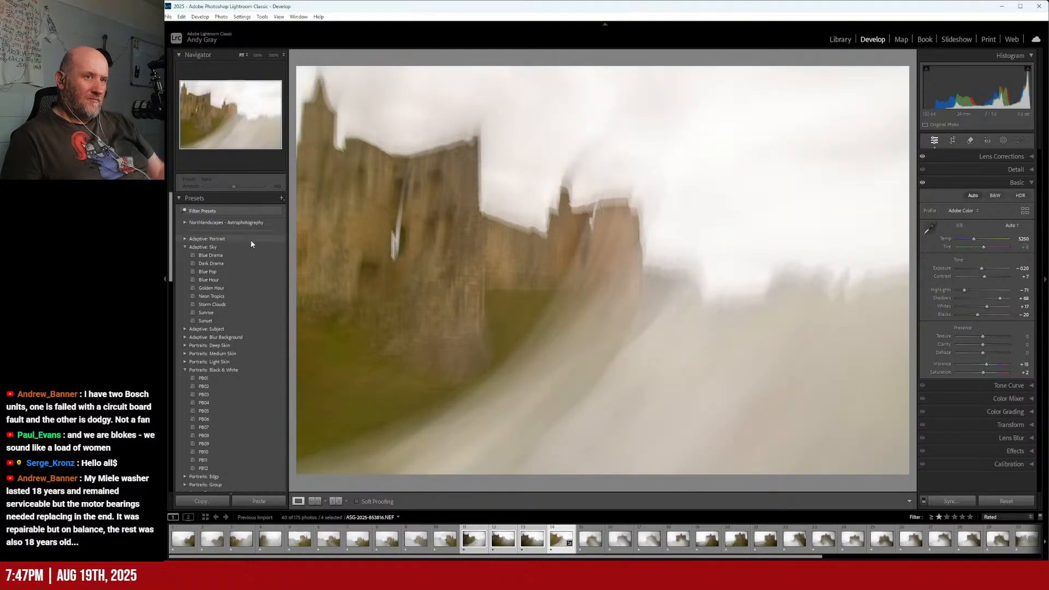
- Preview the black-and-white presets on the castle photo without applying one
scroll(234, 284, "down", 10)
scroll(241, 252, "down", 5)
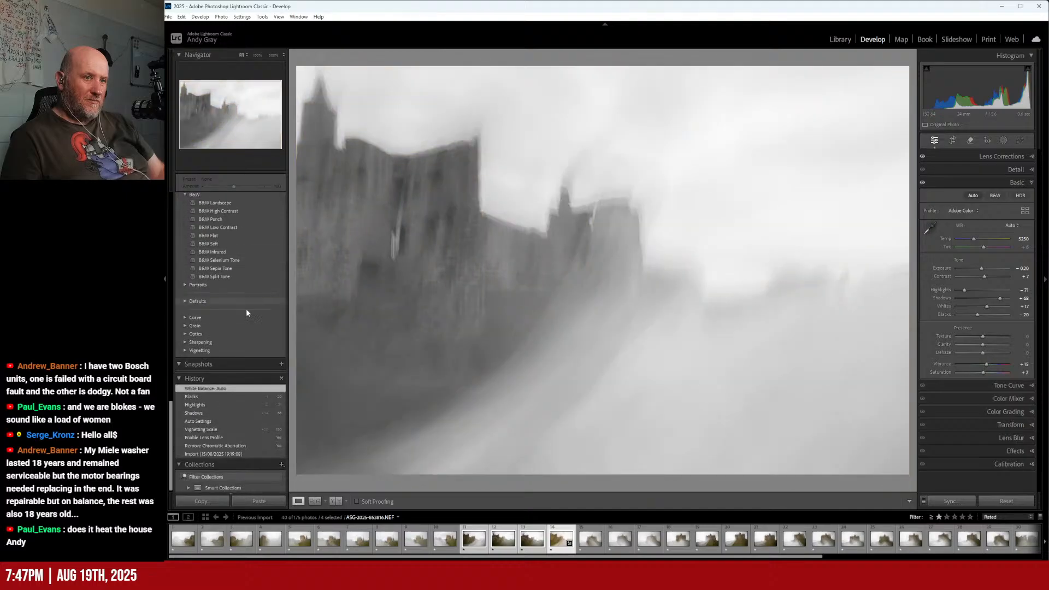
scroll(246, 314, "up", 5)
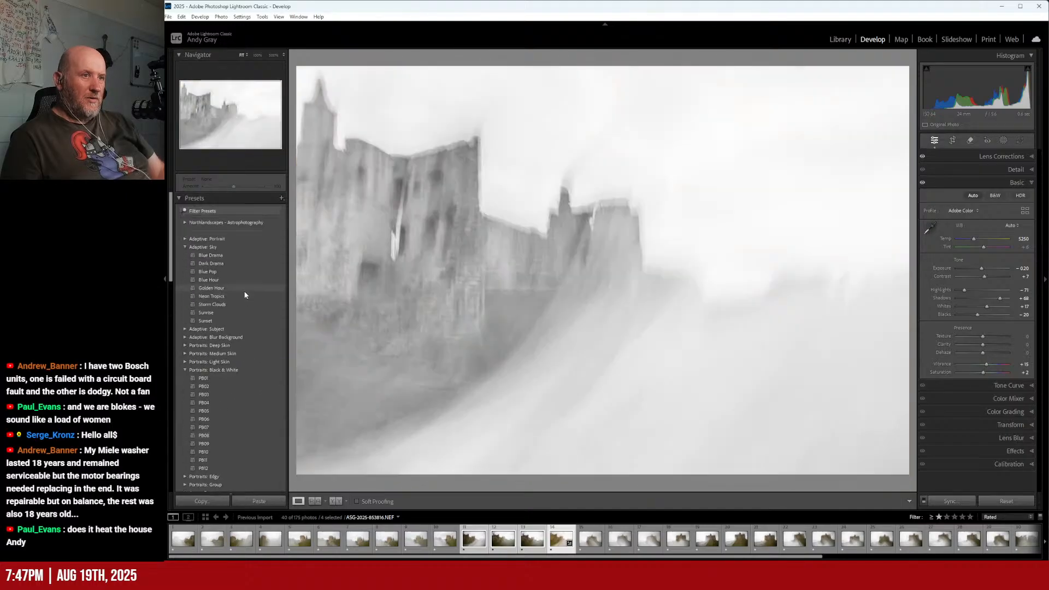
scroll(246, 295, "up", 3)
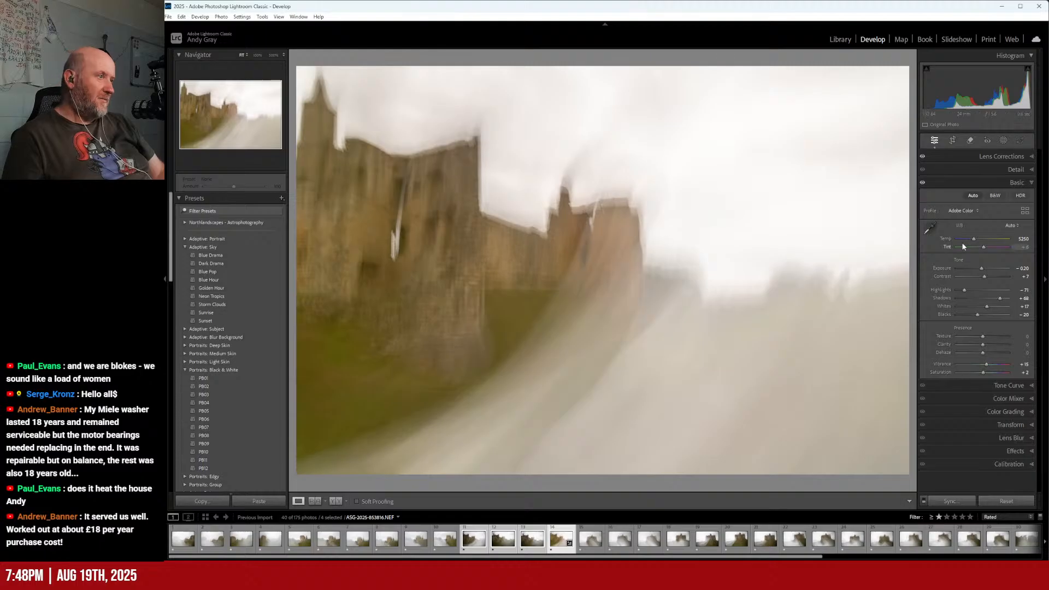
- Try the Daylight and Cloudy white balance presets on the castle photo, followed by a small manual Tint adjustment
left_click(959, 225)
left_click(993, 254)
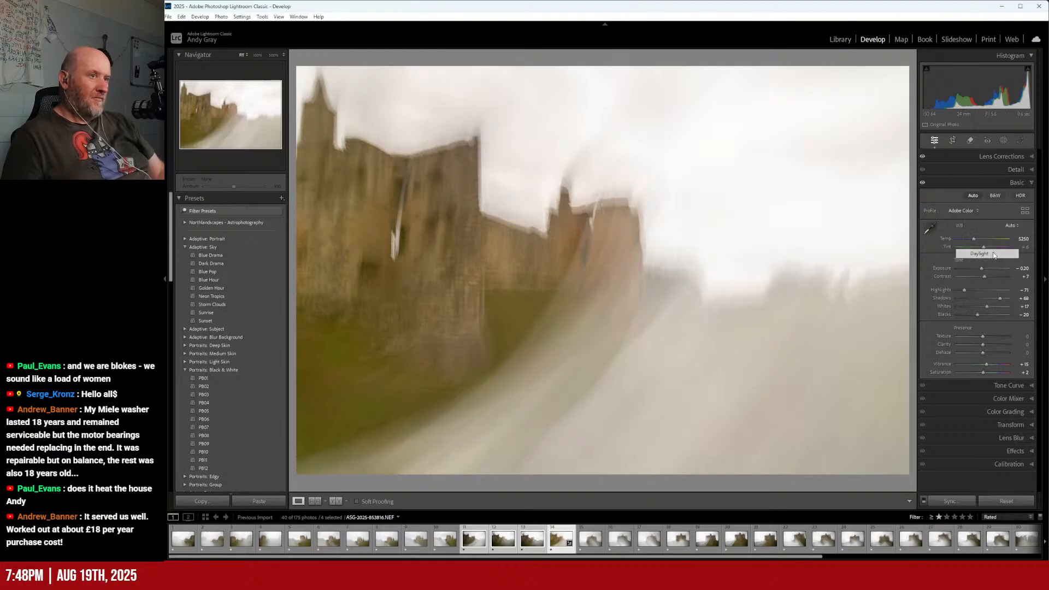
left_click(1008, 226)
left_click(982, 266)
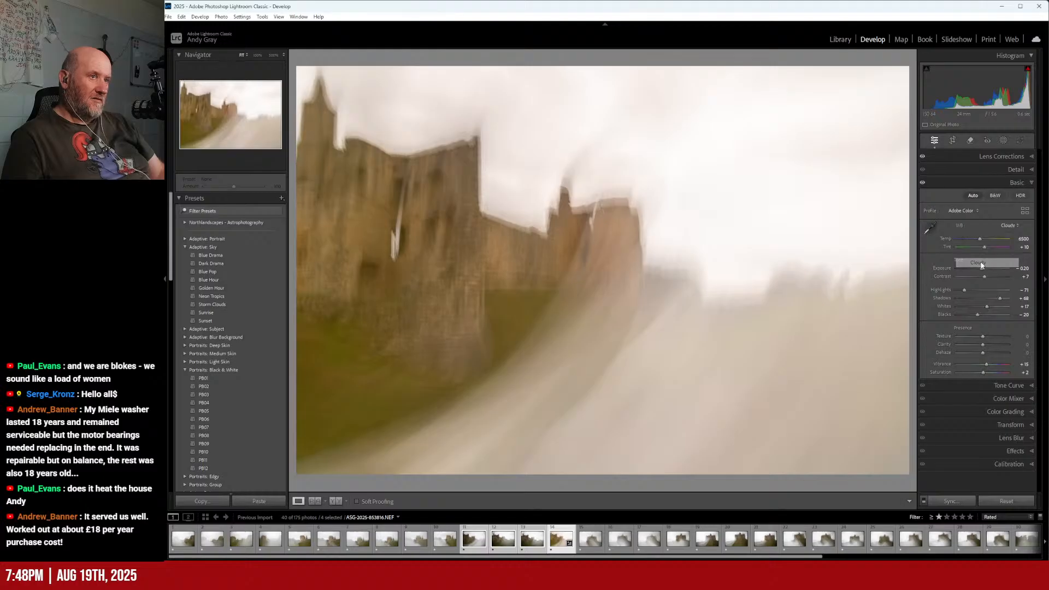
left_click(1007, 226)
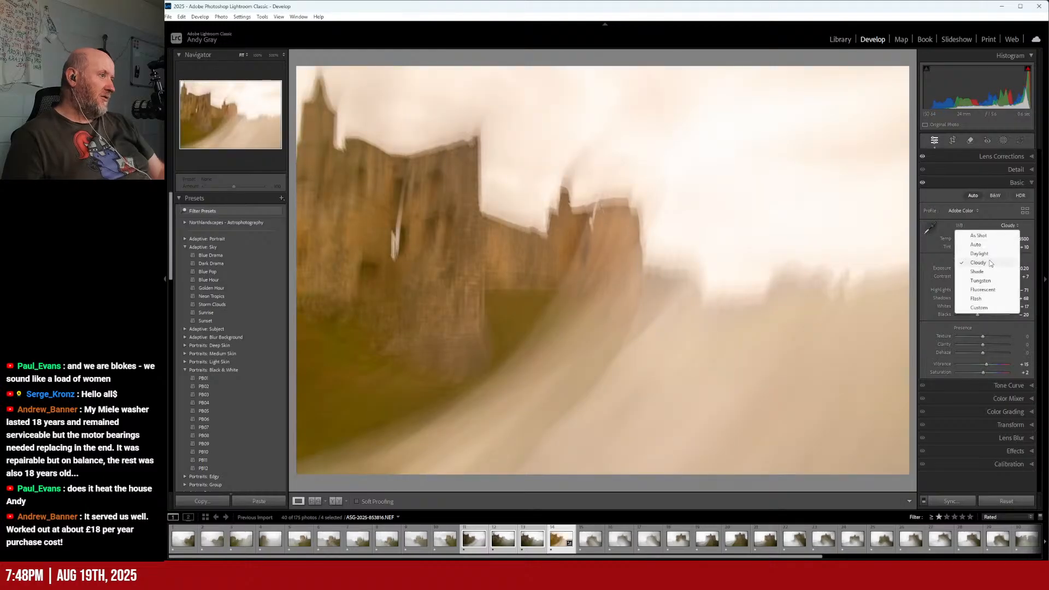
left_click(991, 255)
left_click_drag(985, 248, 984, 250)
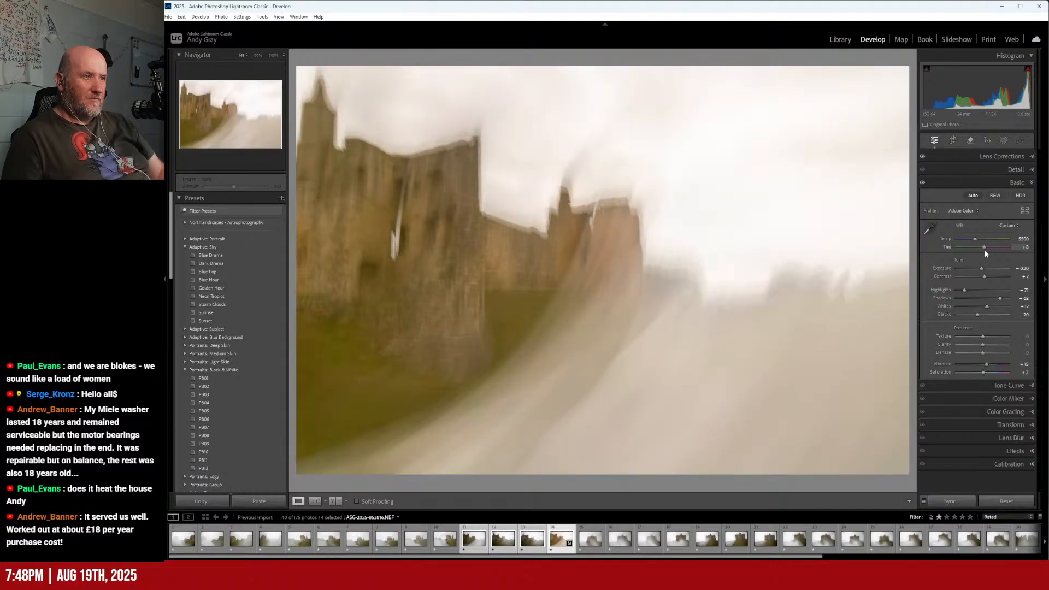
- Set the castle photo's white balance to Daylight and its Contrast to +9
left_click(1004, 225)
left_click(994, 254)
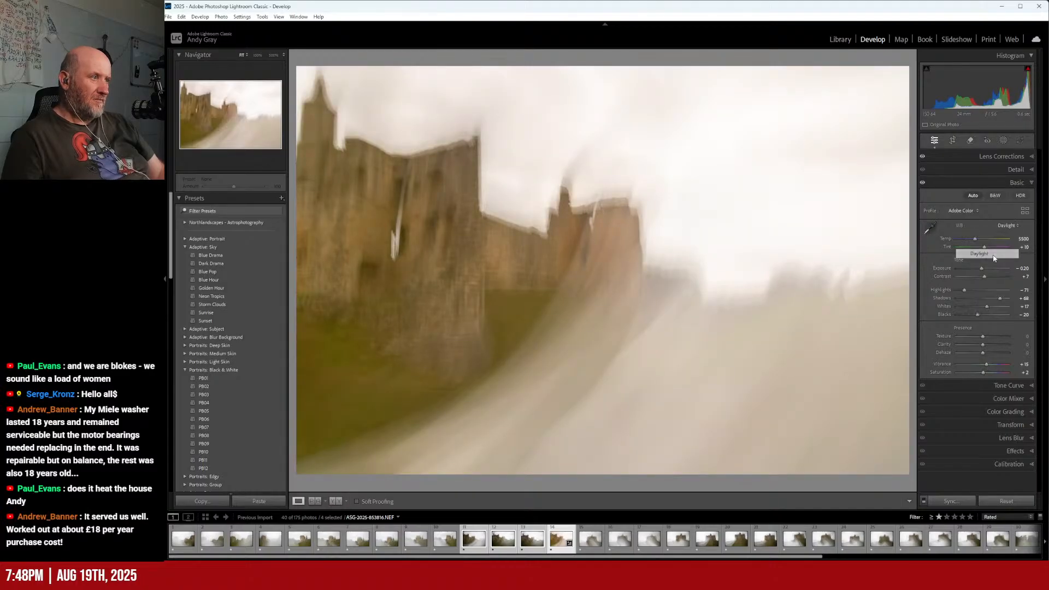
mouse_move(983, 276)
left_mouse_down()
mouse_move(962, 276)
mouse_move(993, 283)
left_mouse_up()
left_click_drag(987, 280, 982, 280)
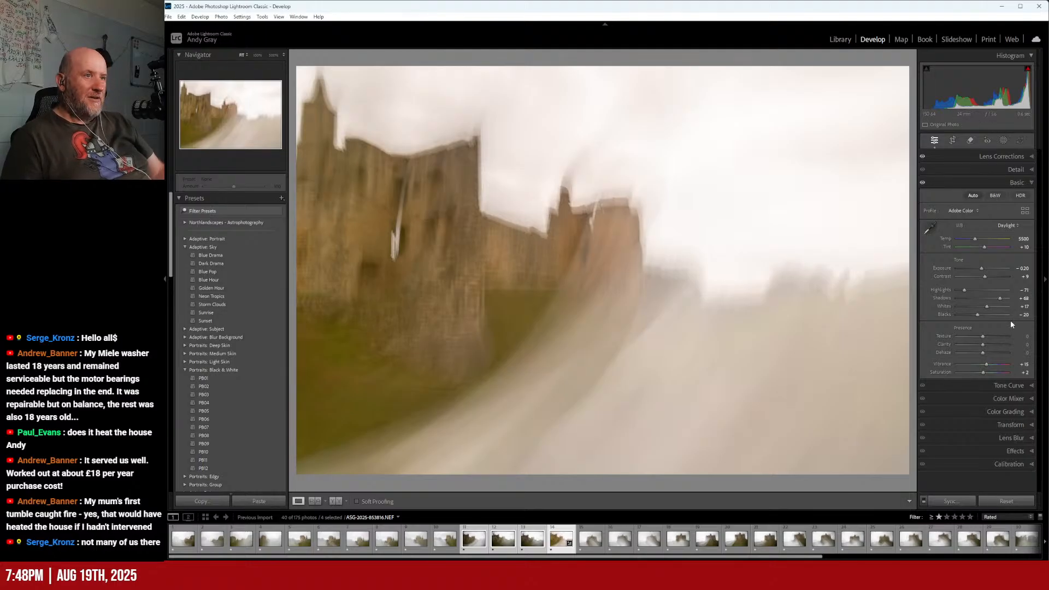
- Heal the dust spots in the sky above the castle and near the photo's right edge with the Remove tool
left_click(970, 143)
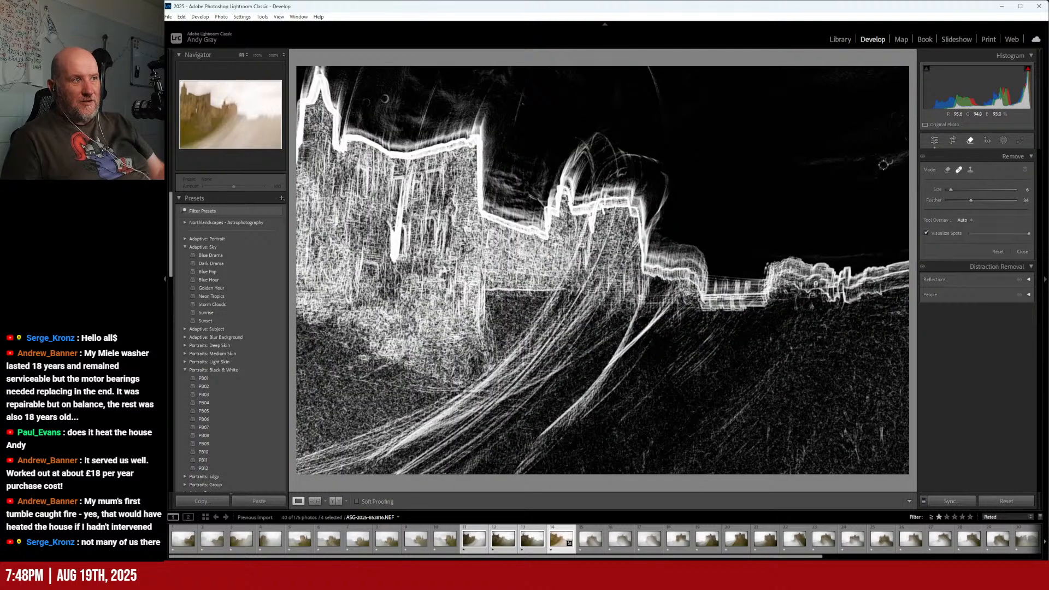
scroll(888, 161, "up", 3)
left_click(889, 161)
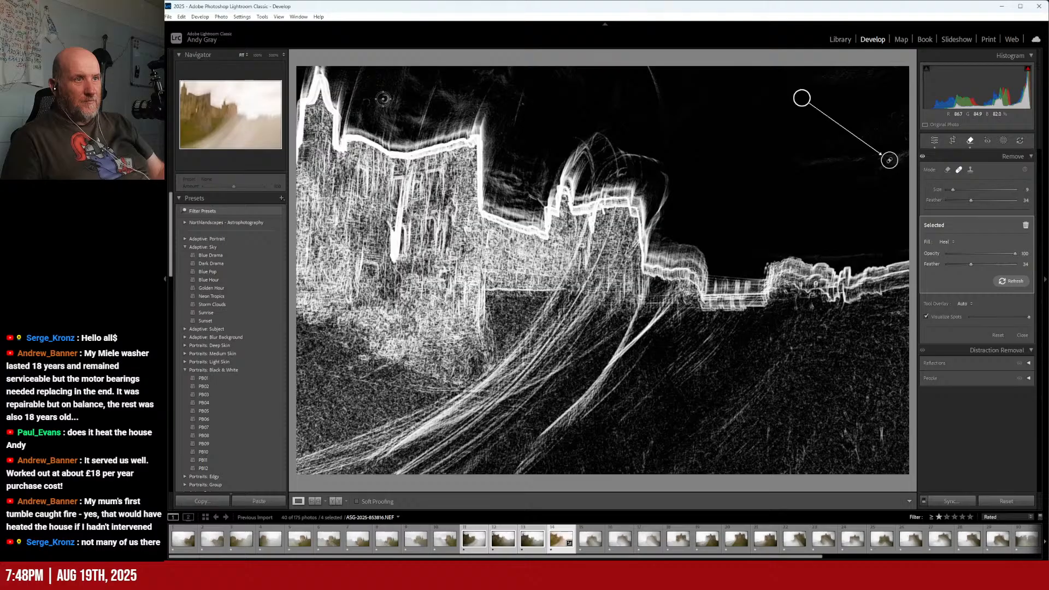
left_click(384, 98)
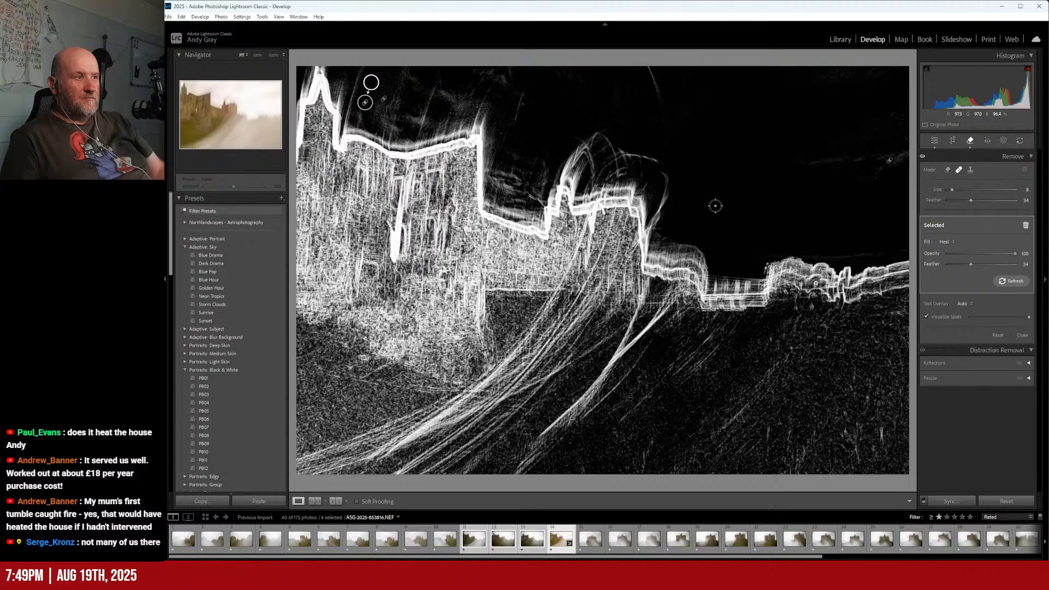
left_click(933, 141)
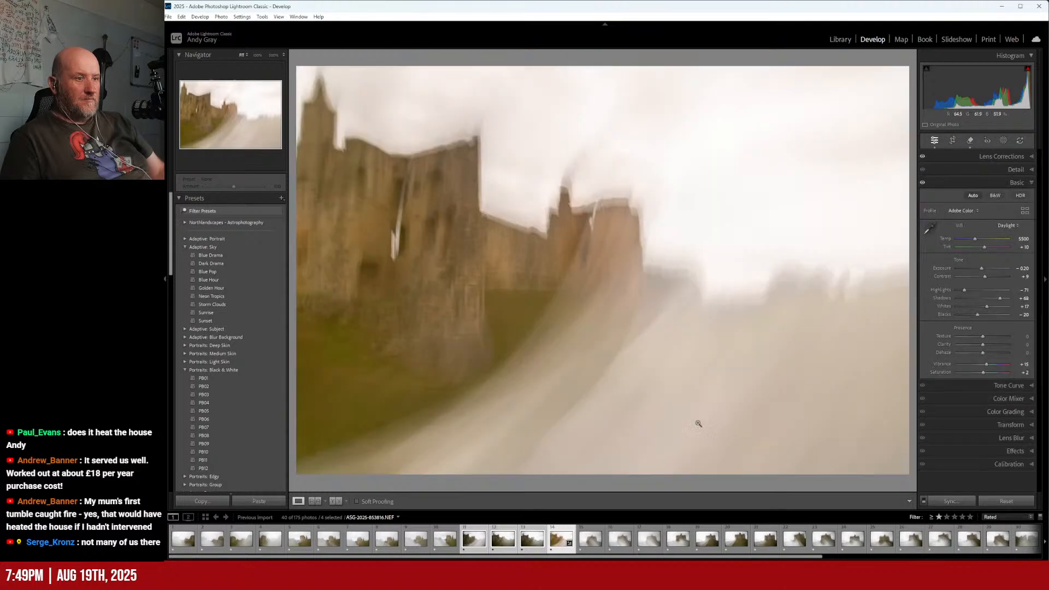
- Synchronize the develop settings across the four selected castle photos and open them as layers in Photoshop
left_click(953, 501)
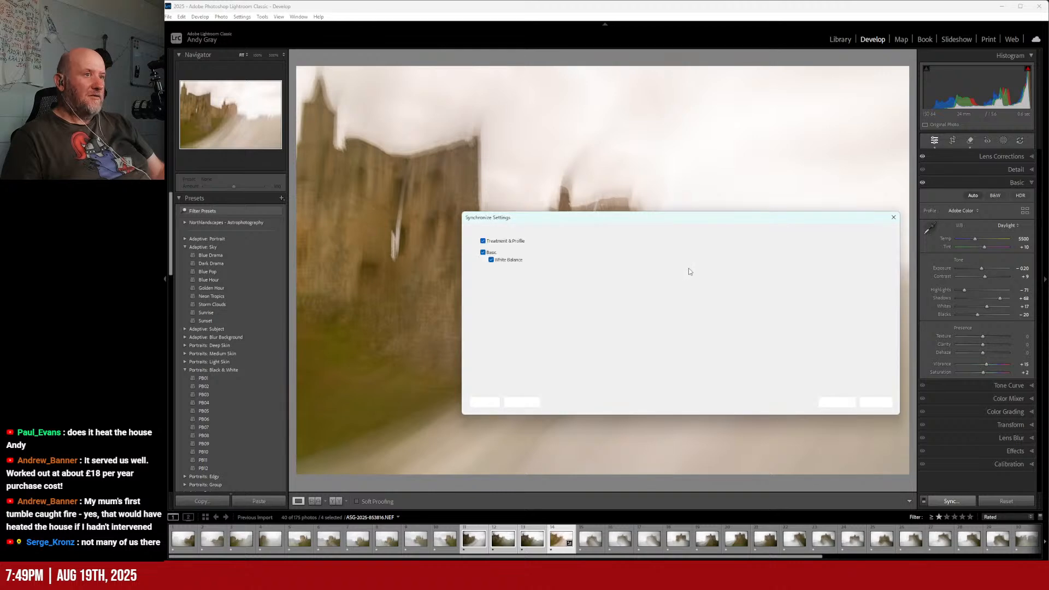
left_click(836, 402)
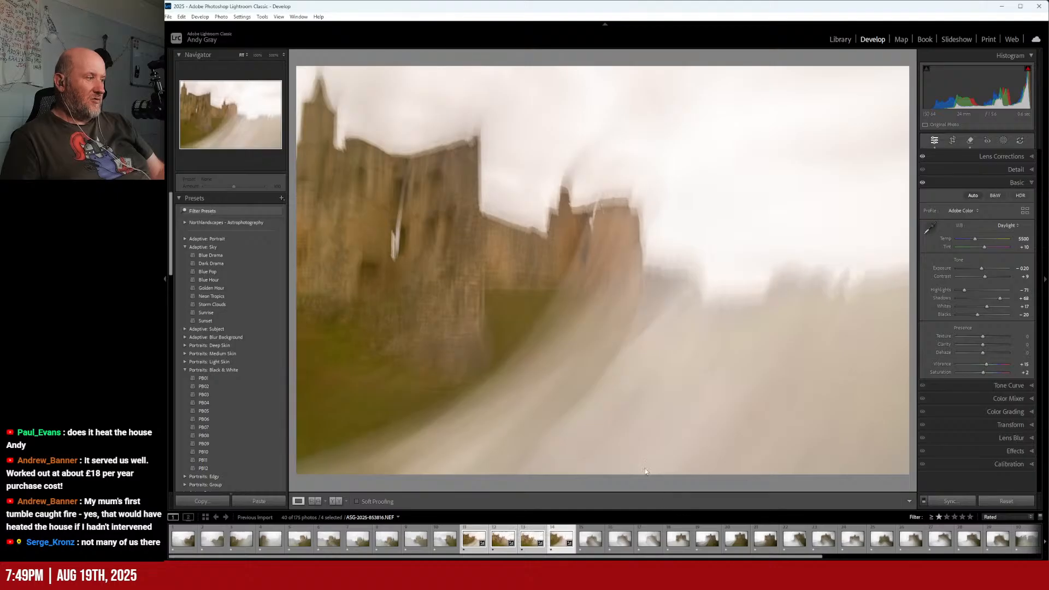
right_click(465, 541)
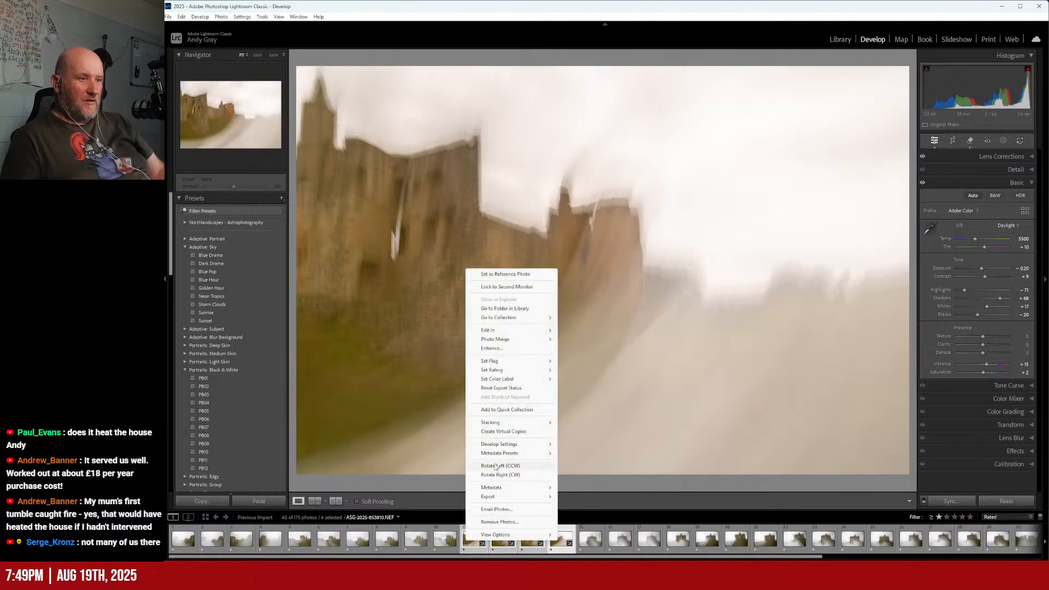
mouse_move(495, 330)
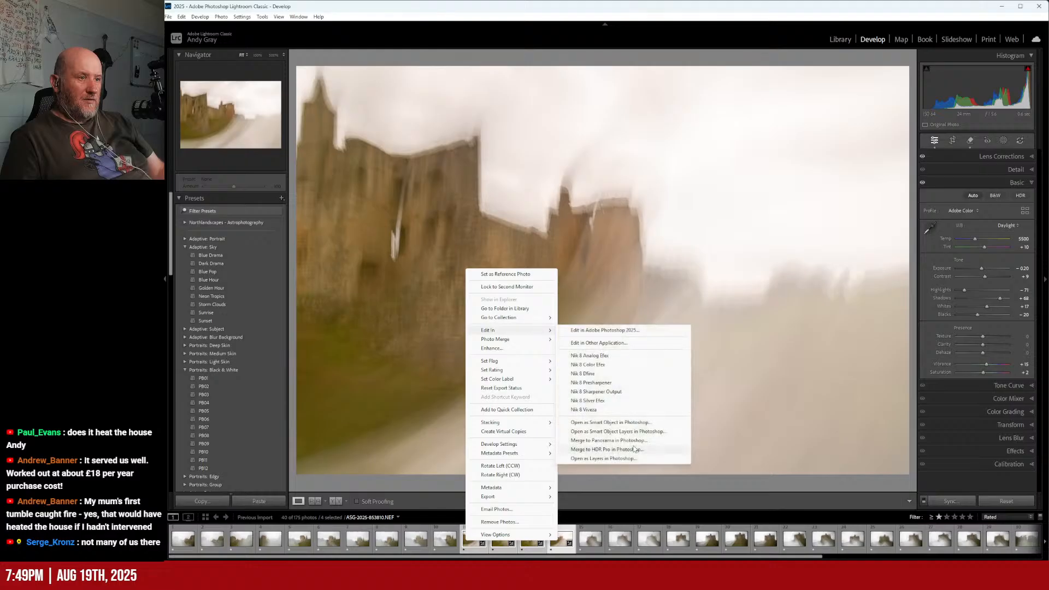
left_click(616, 459)
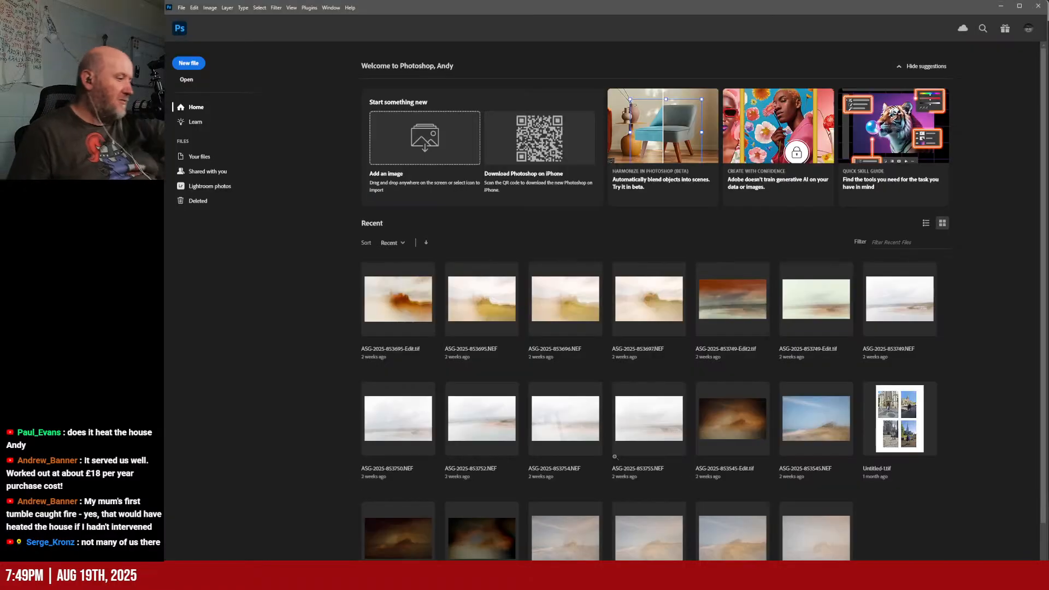
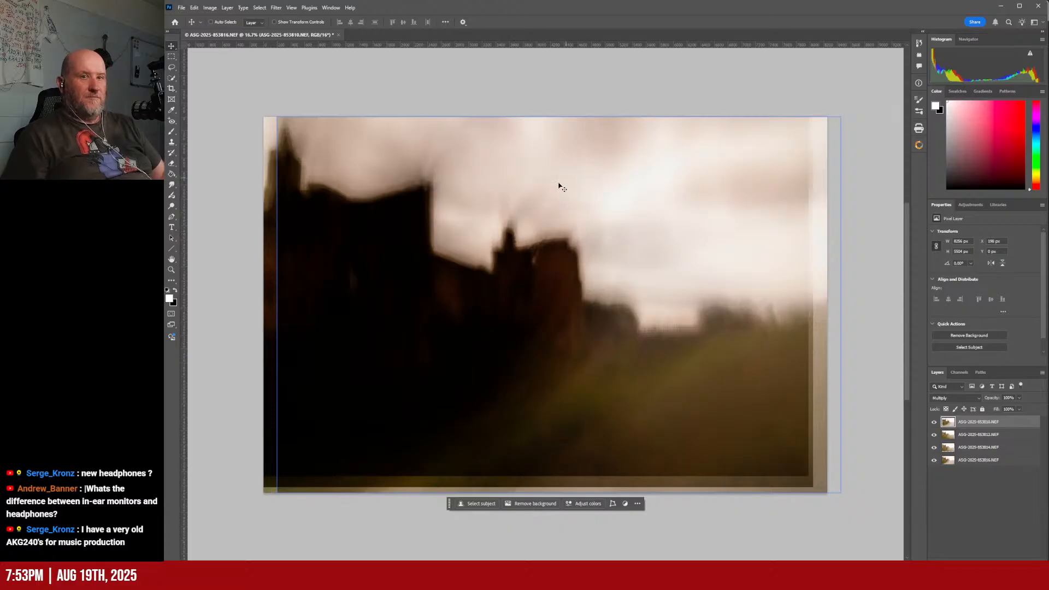
- Select all four castle layers and set their blend mode to Soft Light
left_click(1007, 462)
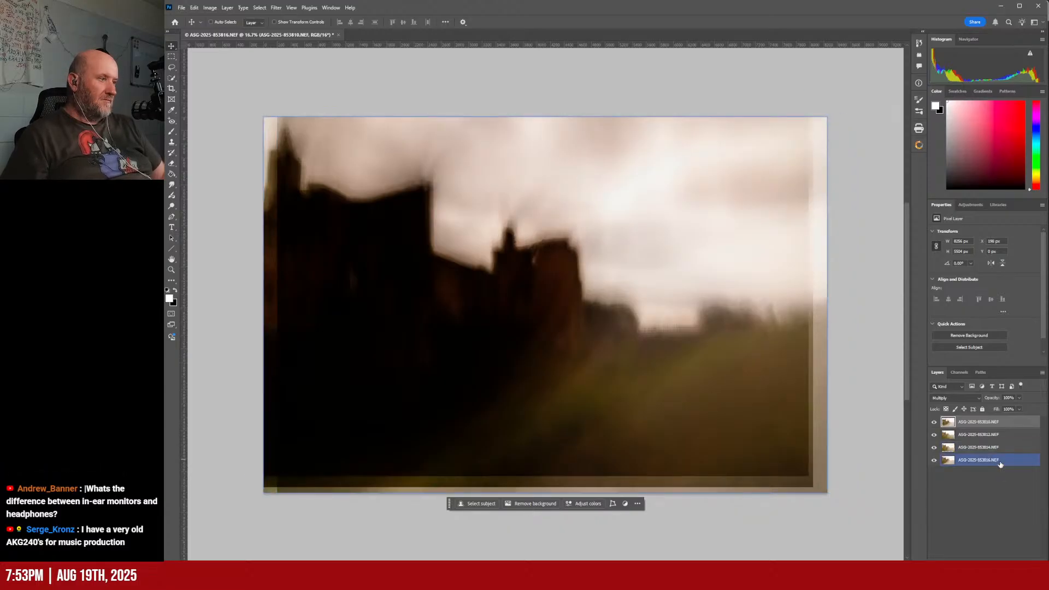
left_click(958, 398)
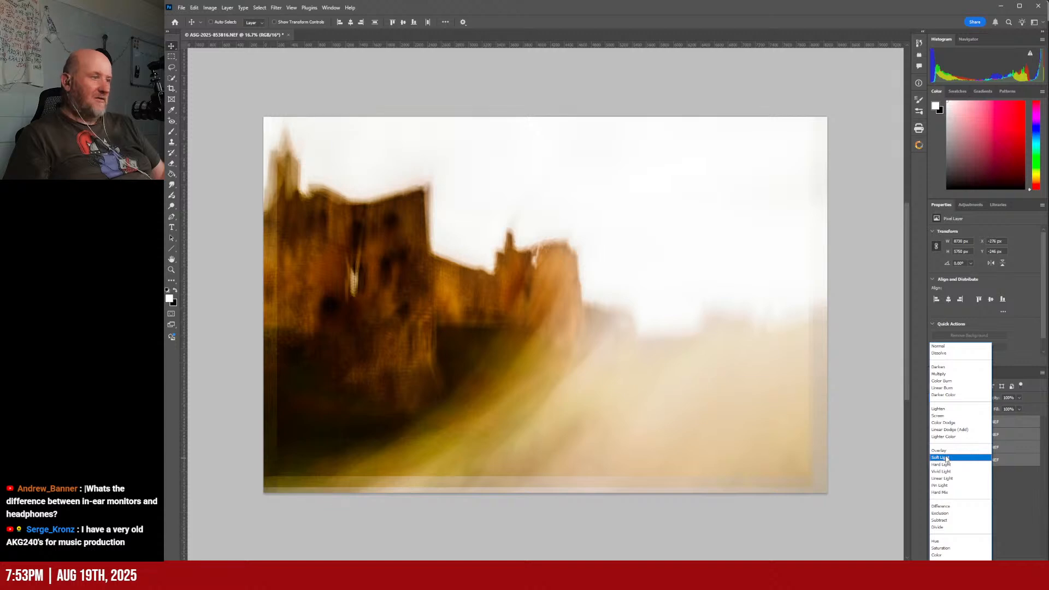
left_click(947, 457)
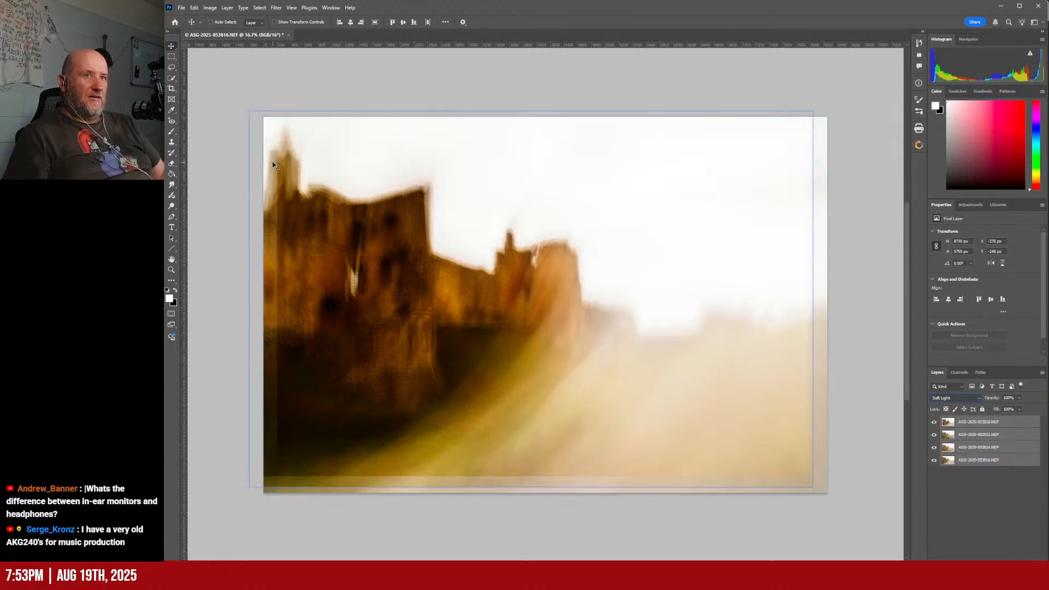
- Crop the blended castle image inward at its left, lower and right edges to cut off the misaligned layer borders
left_click(171, 87)
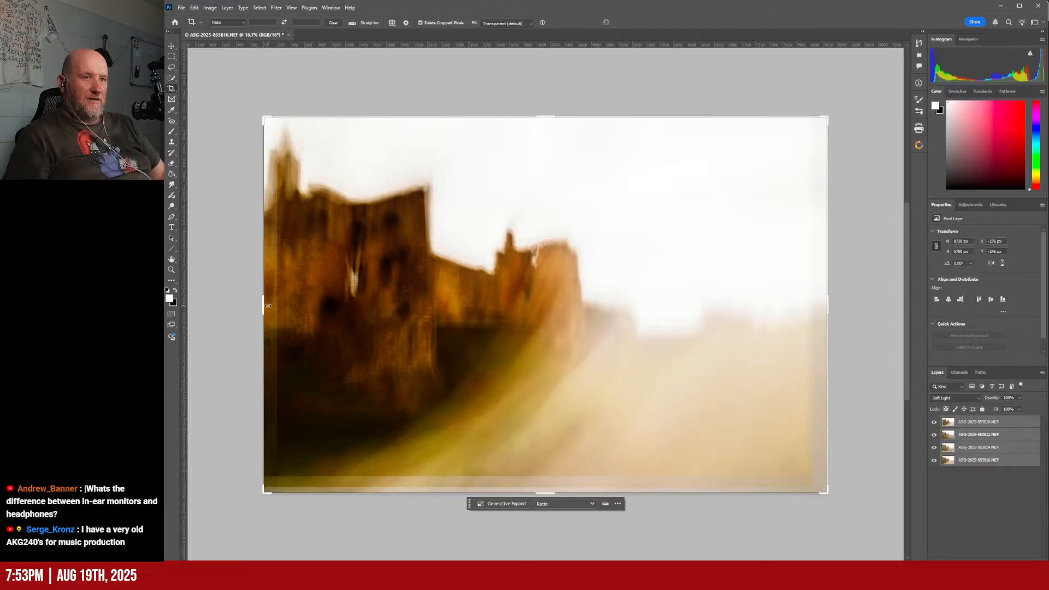
mouse_move(263, 304)
left_mouse_down()
mouse_move(285, 295)
mouse_move(270, 309)
left_mouse_up()
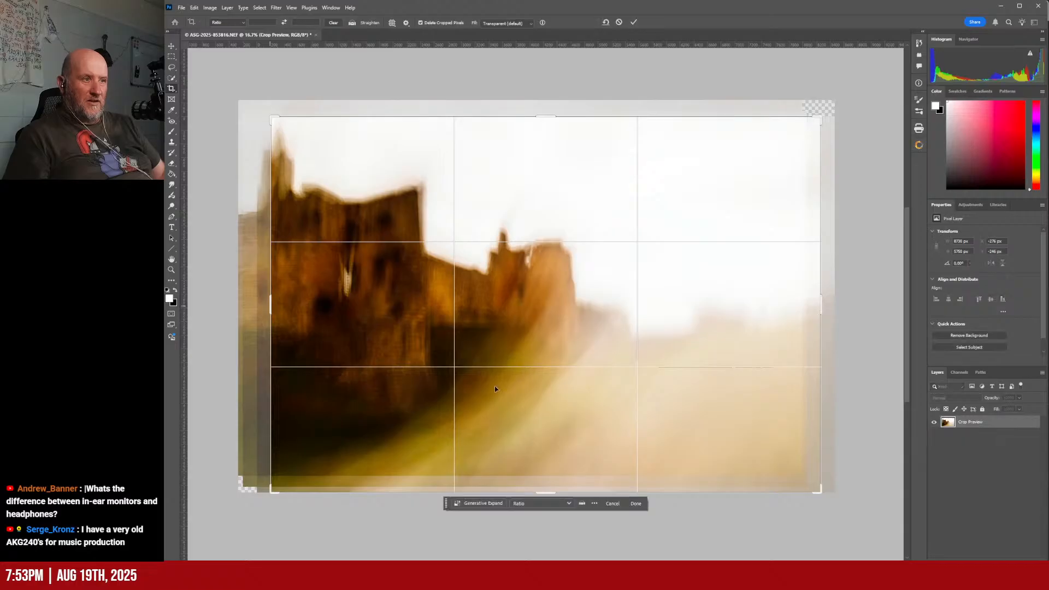
left_click_drag(545, 492, 547, 484)
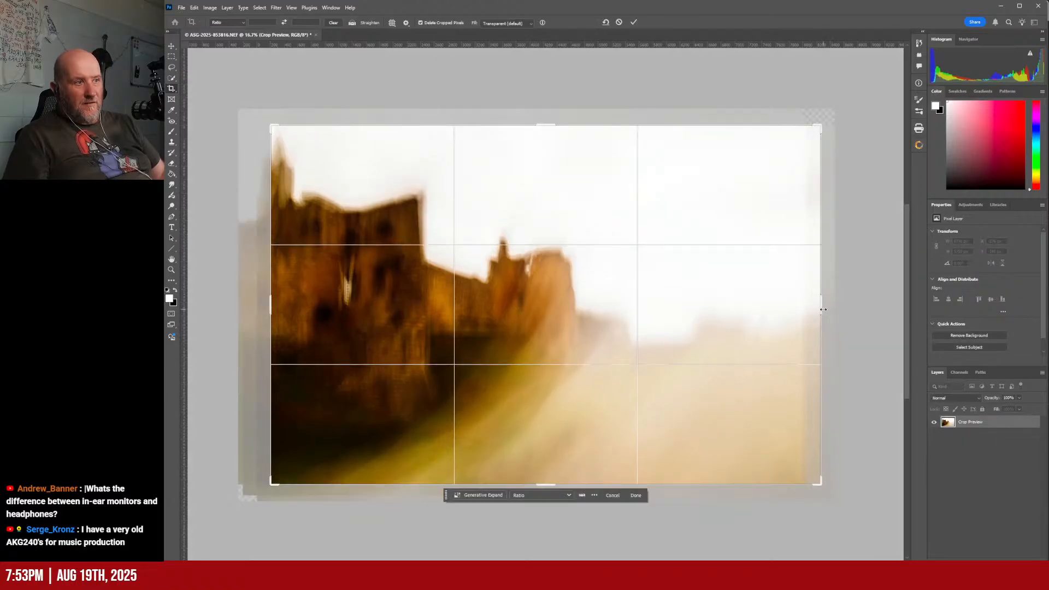
left_click_drag(820, 309, 813, 310)
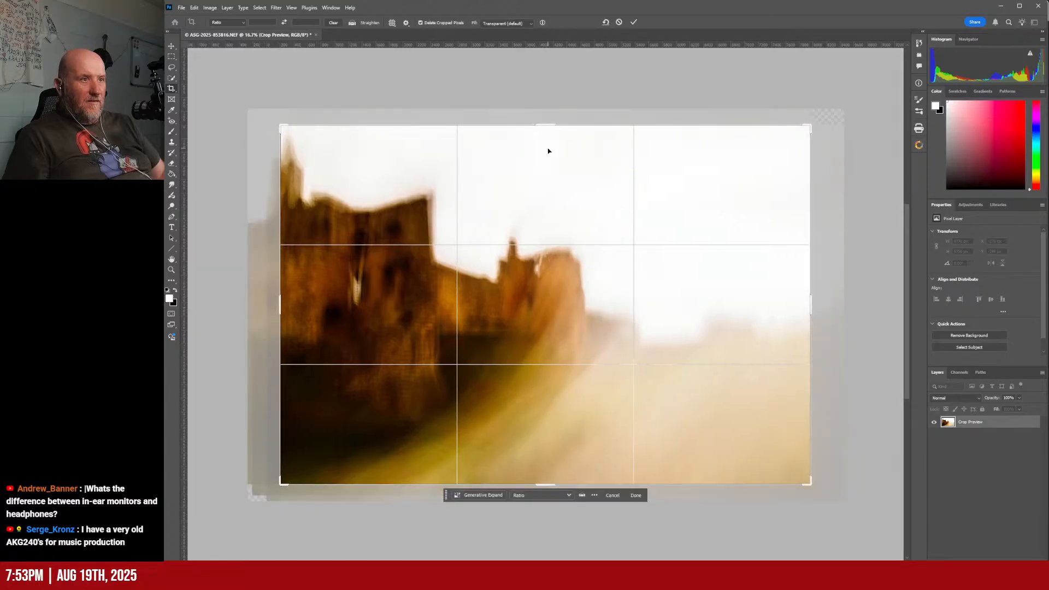
left_click(634, 23)
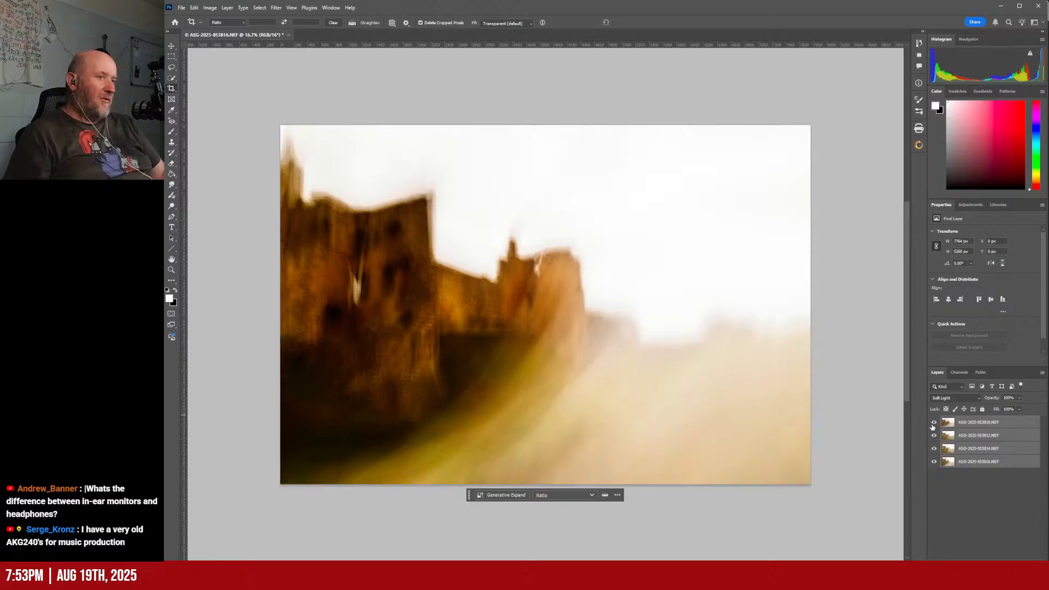
- Toggle the four castle layers off and on one after another to compare what each contributes to the blend
left_click(933, 424)
left_click(932, 424)
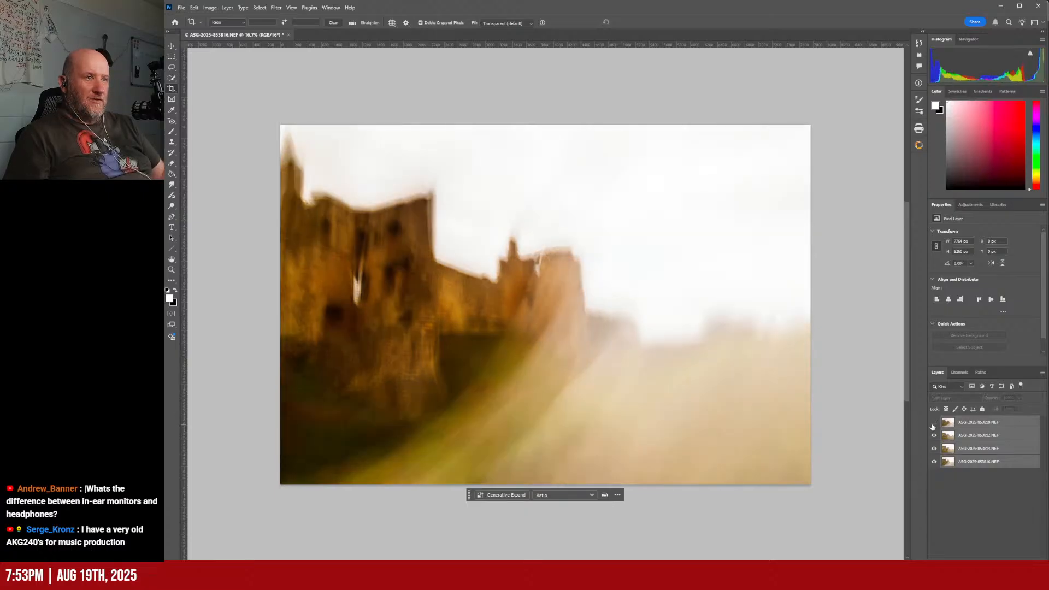
left_click(933, 424)
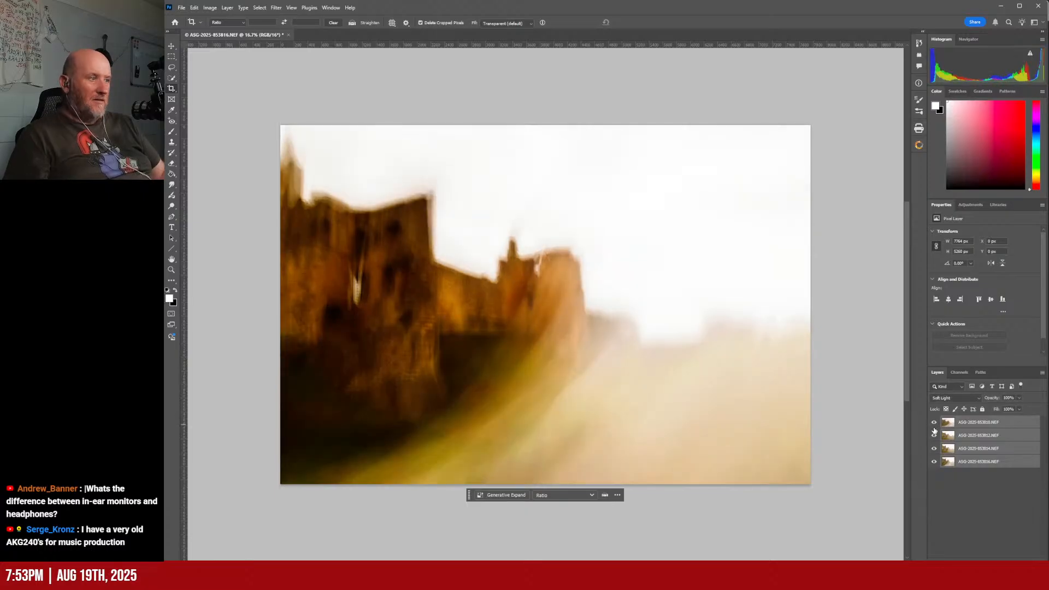
left_click(934, 435)
left_click(934, 436)
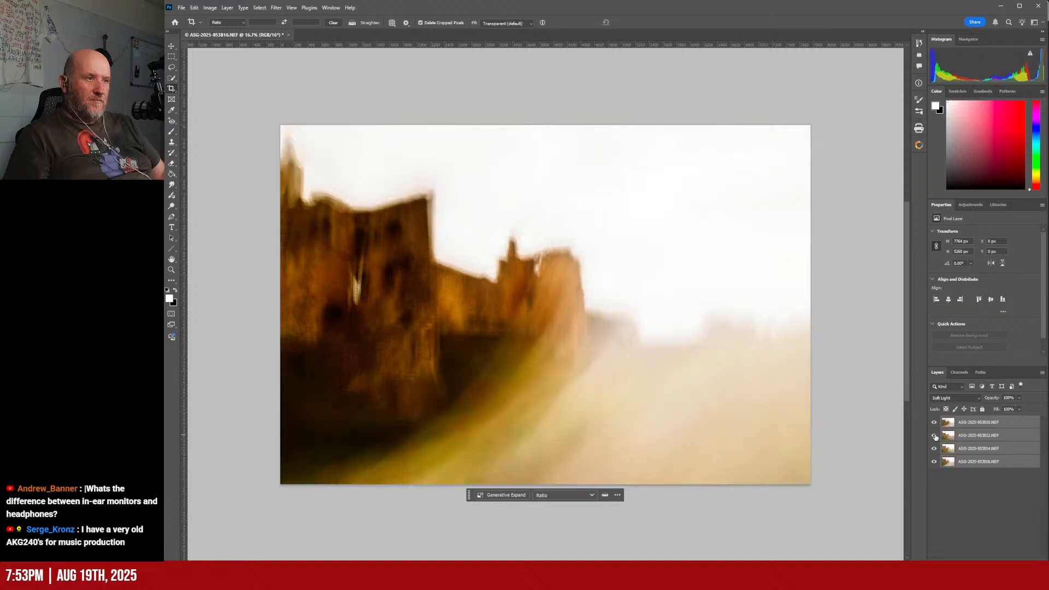
left_click(934, 448)
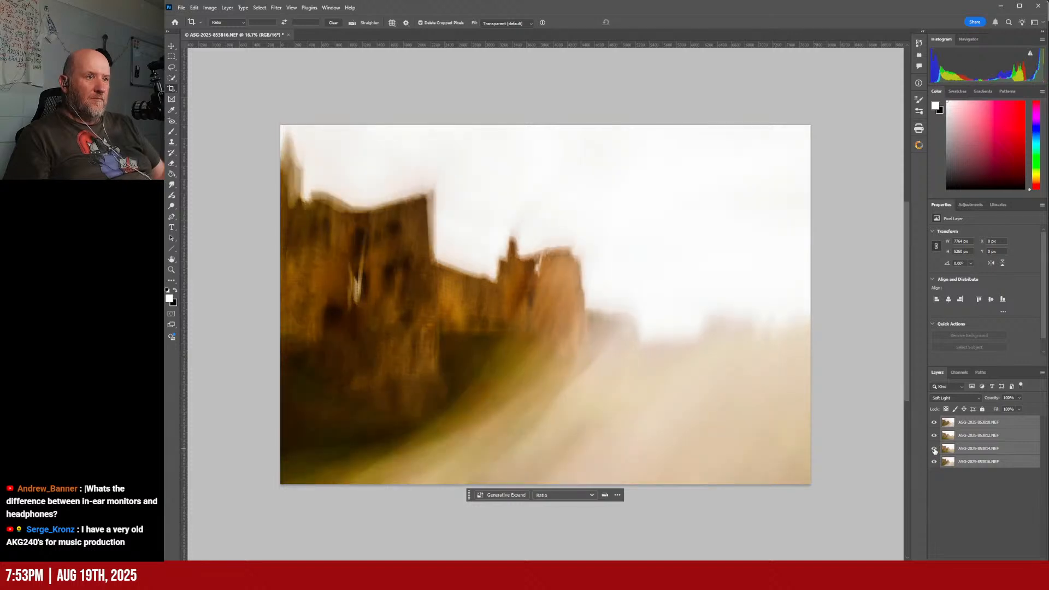
left_click(933, 448)
left_click(933, 462)
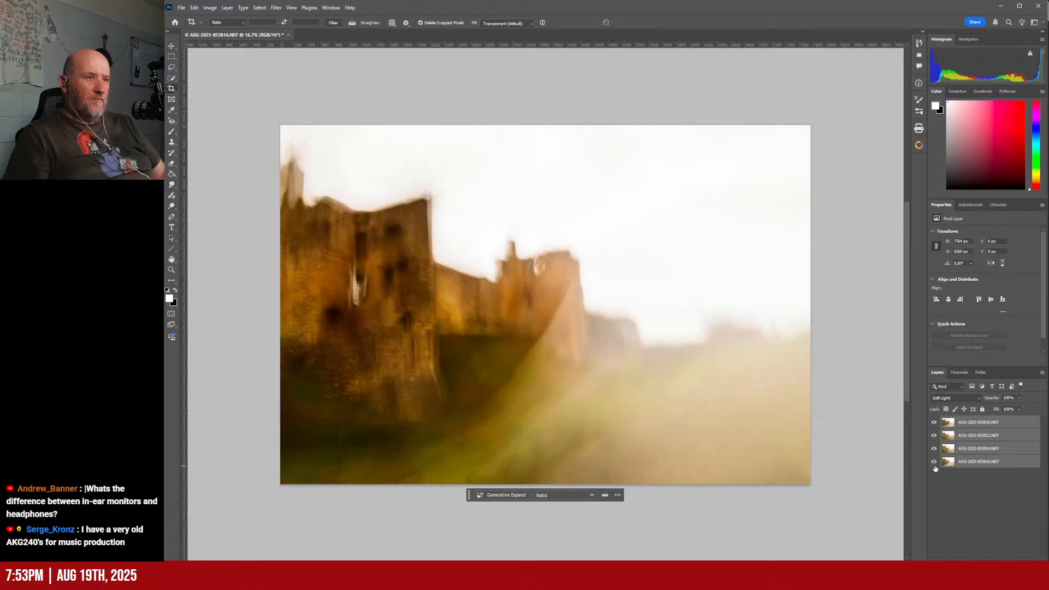
left_click(934, 462)
- Compare the blend with the top, bottom and two middle castle layers hidden, including both middle layers together
left_click(934, 423)
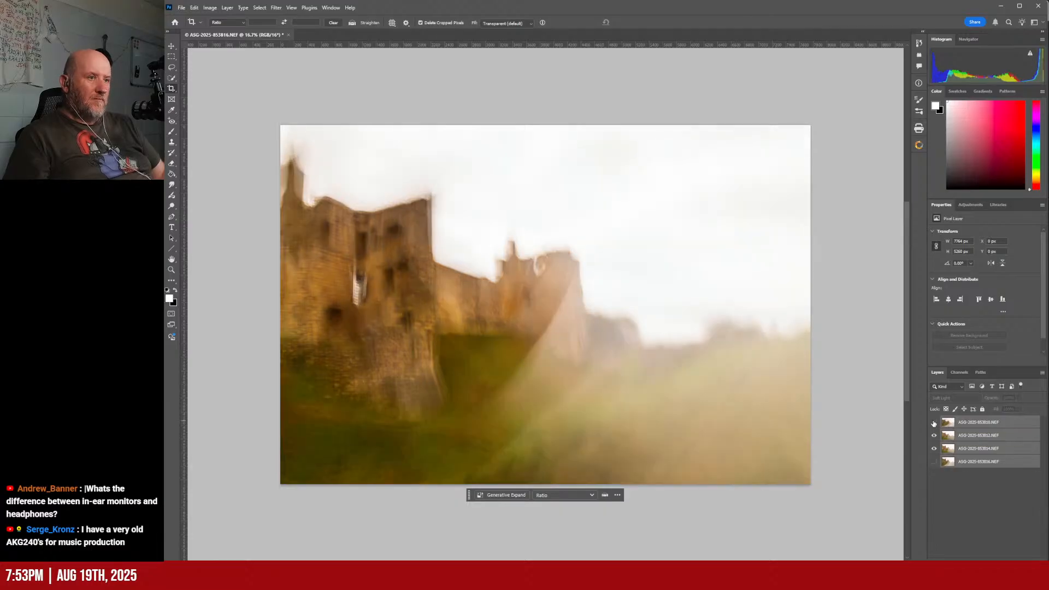
left_click(934, 462)
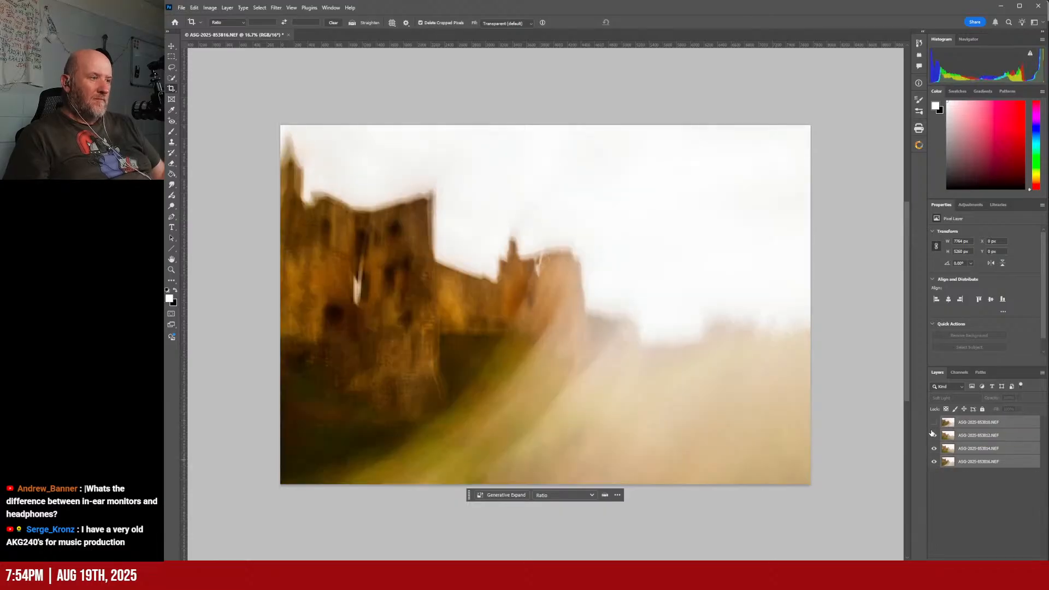
left_click(933, 422)
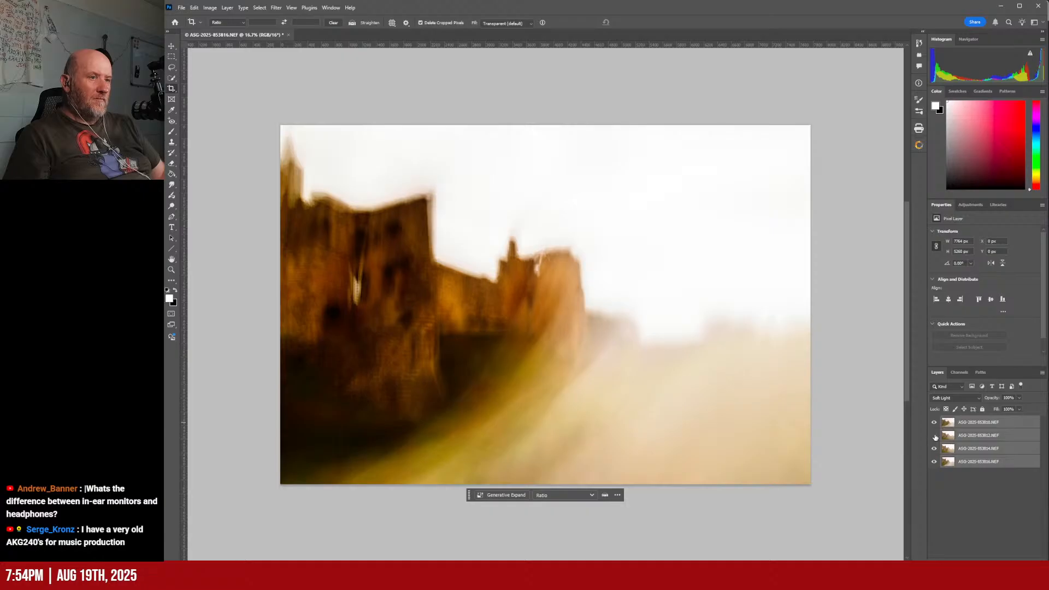
left_click(933, 436)
left_click(934, 449)
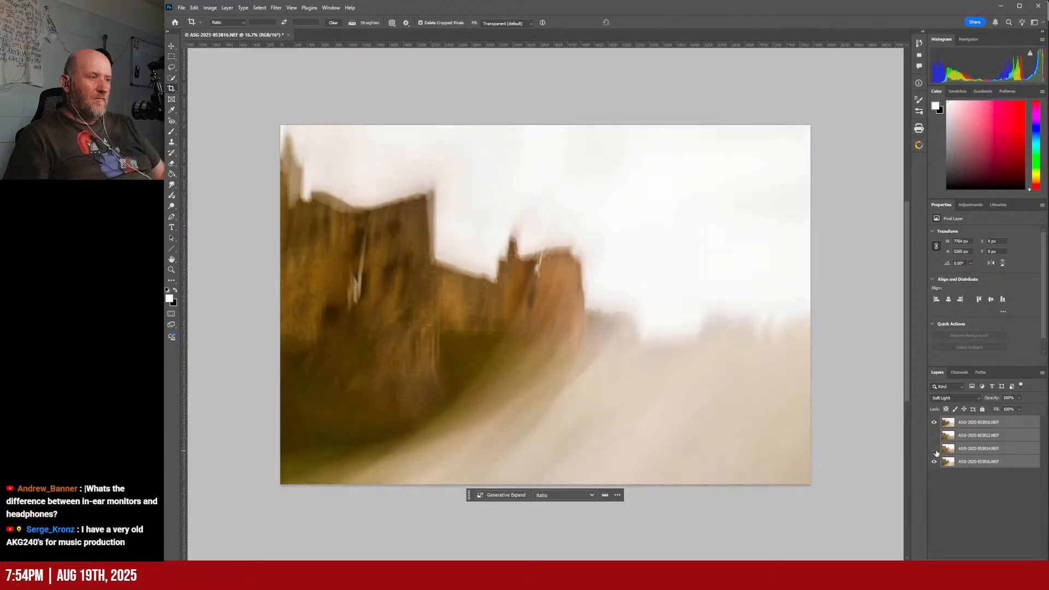
left_click(935, 448)
left_click(934, 435)
left_click(935, 449)
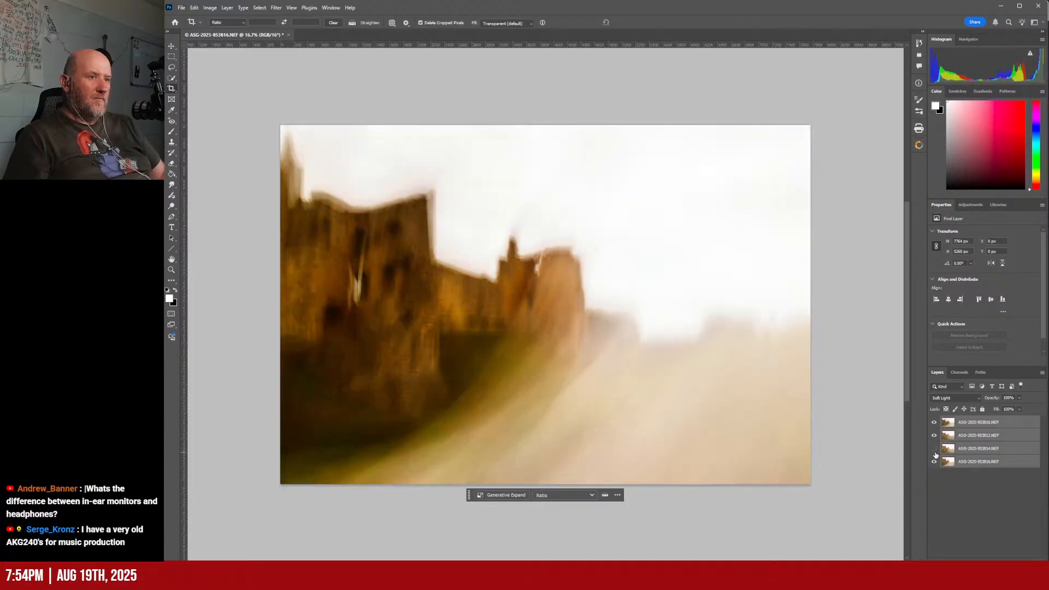
left_click(934, 448)
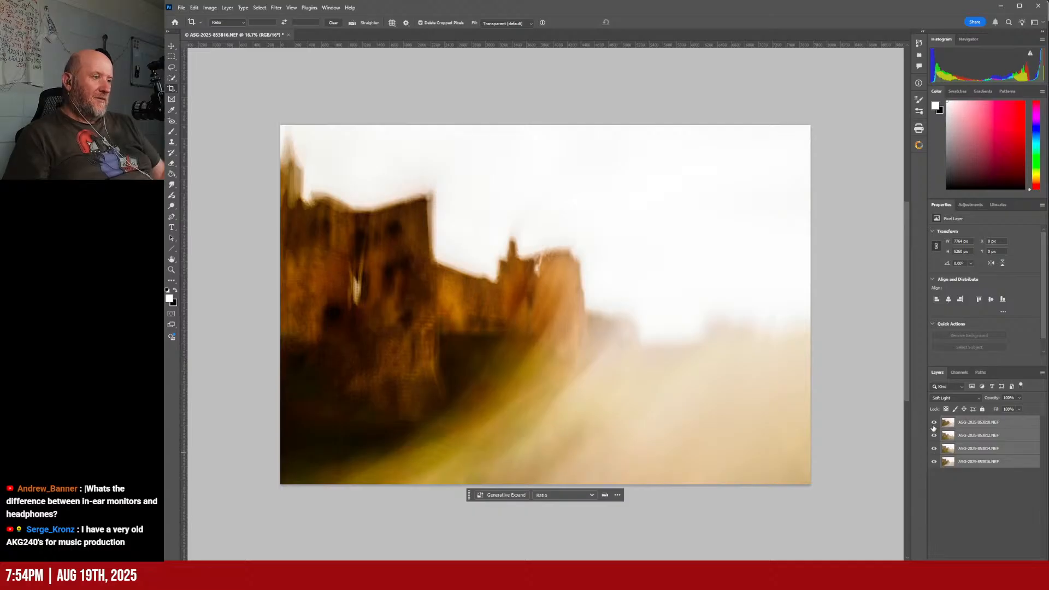
- Recheck the contribution of each castle layer from the uppermost down, switching the lowest layer's visibility repeatedly
left_click(933, 425)
left_click(934, 425)
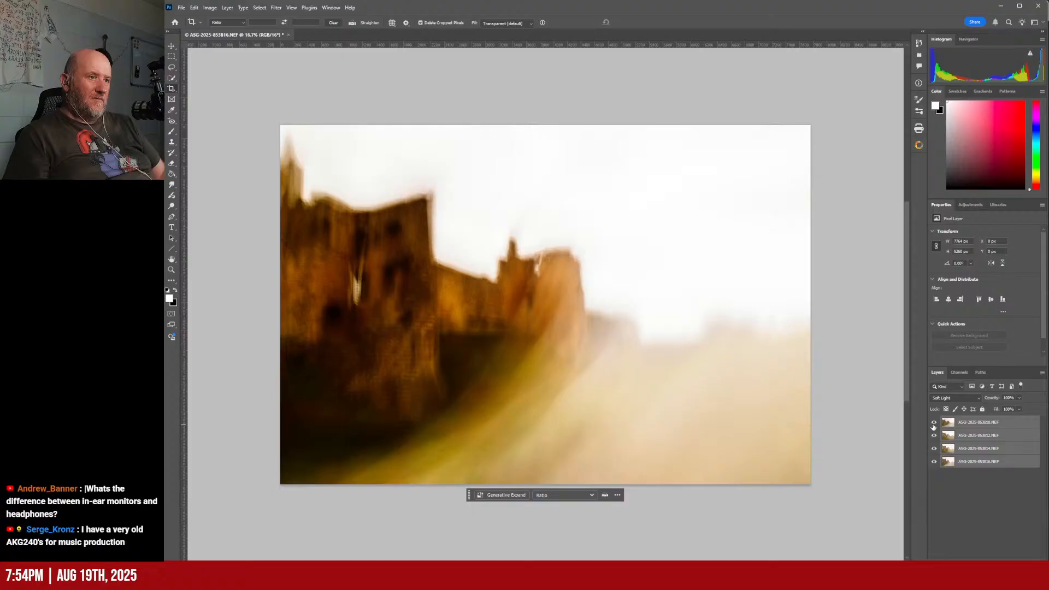
left_click(934, 436)
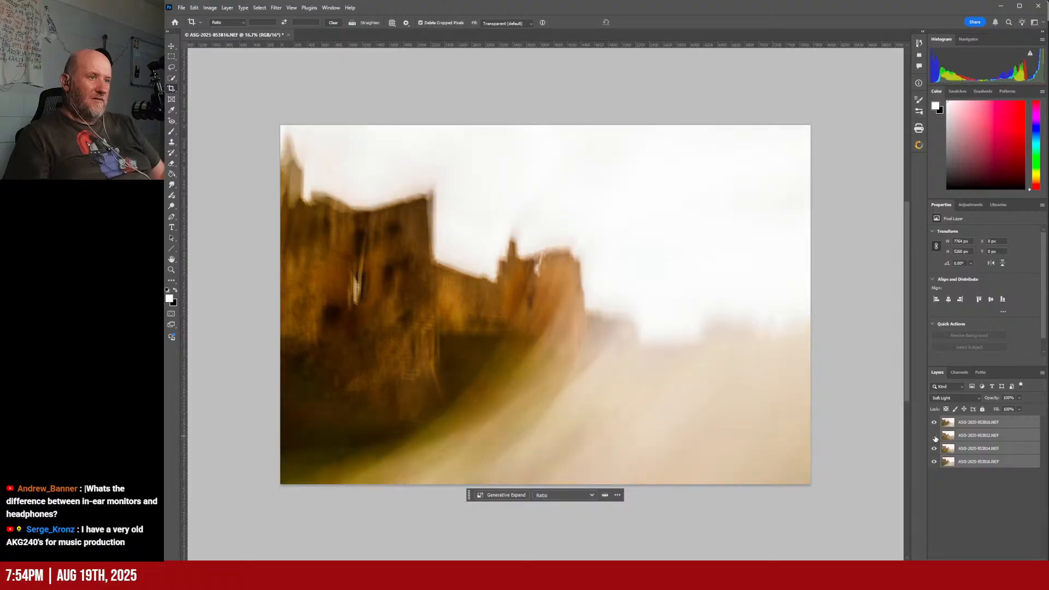
left_click(934, 435)
left_click(934, 436)
left_click(934, 436)
left_click(934, 448)
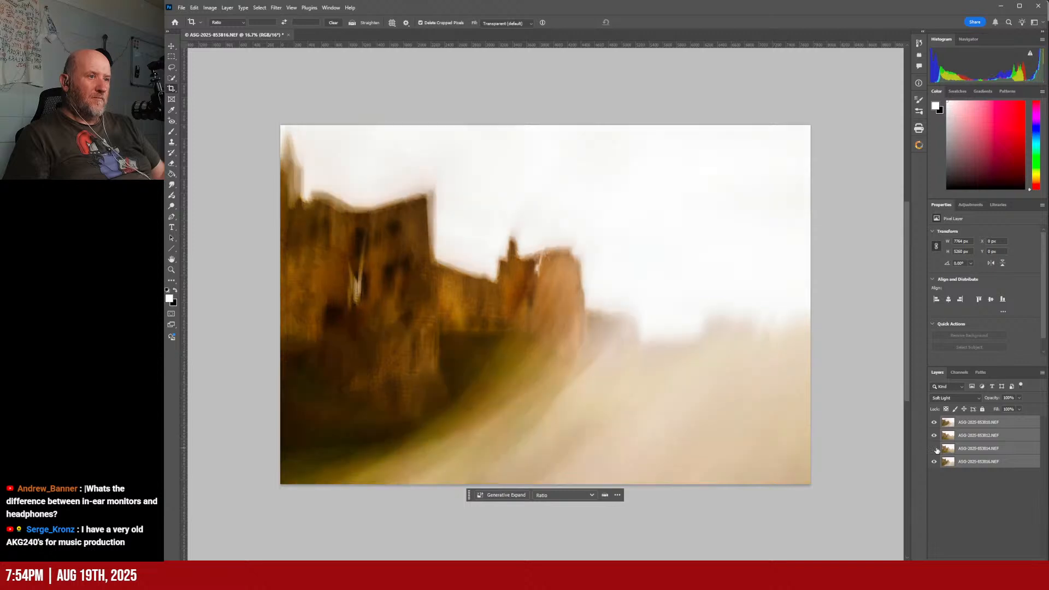
left_click(934, 448)
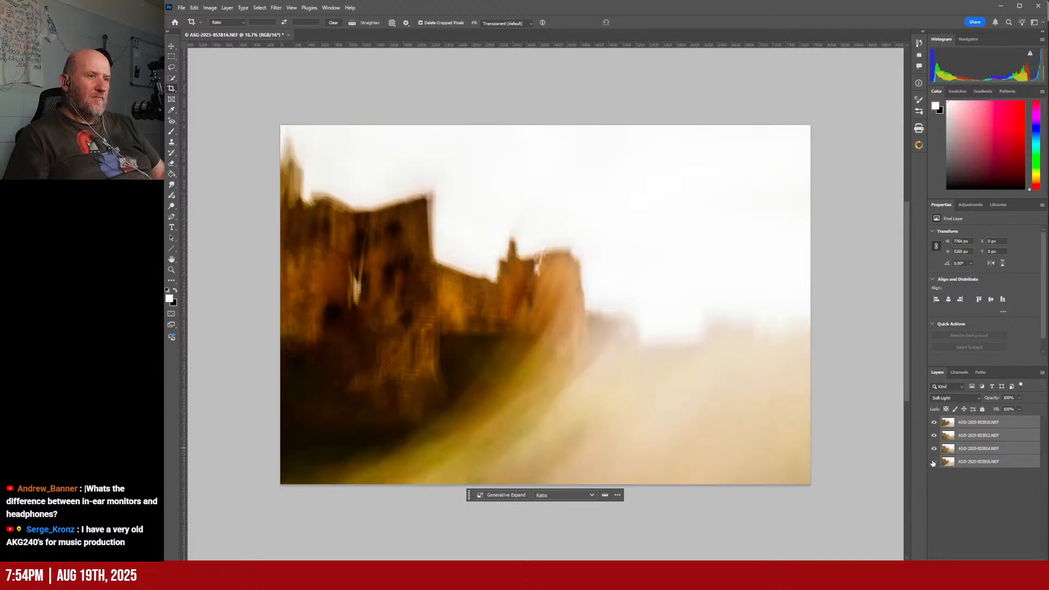
left_click(933, 462)
left_click(933, 462)
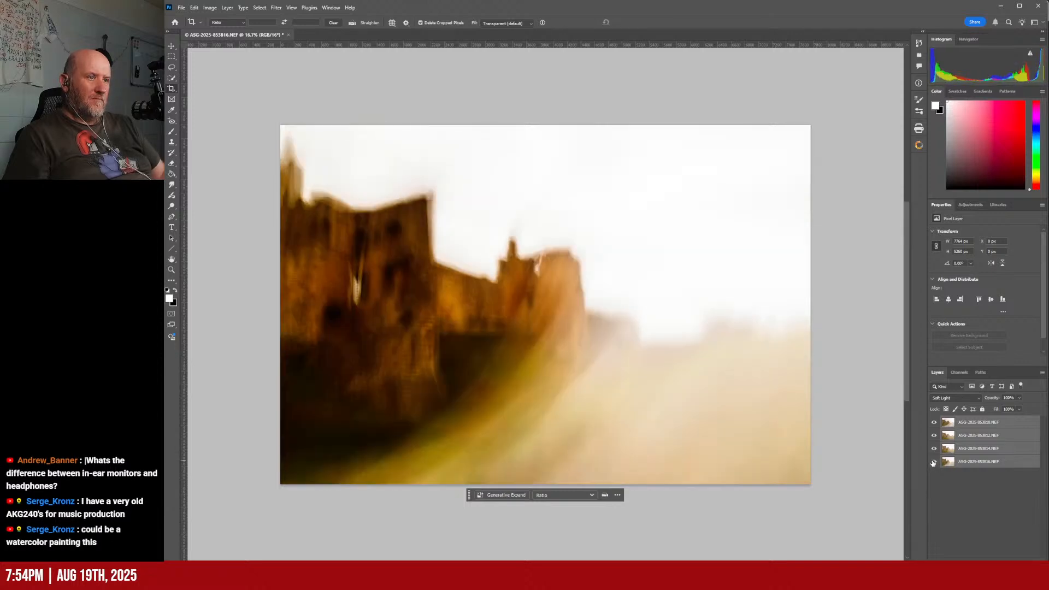
left_click(933, 462)
left_click(933, 462)
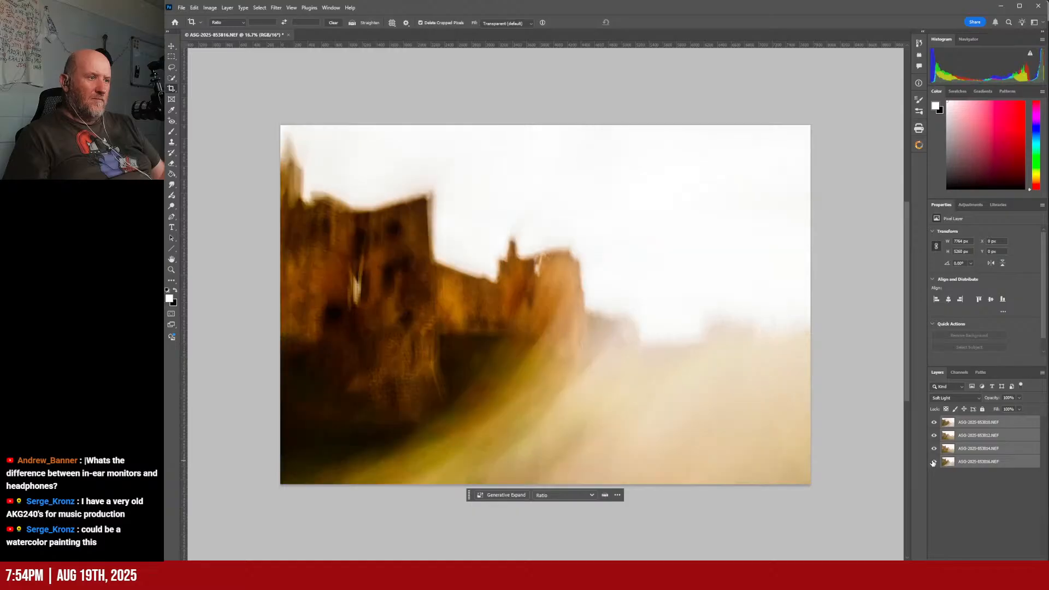
- Add a layer mask to the bottom castle layer and draw a white-to-black linear gradient down over the foreground grass
left_click(984, 464)
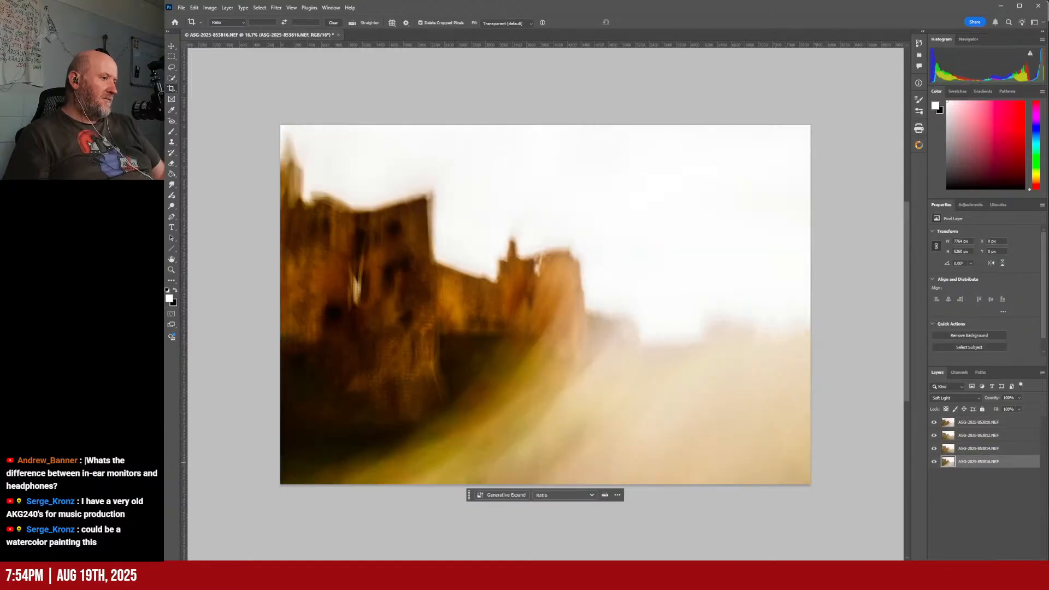
left_click(976, 565)
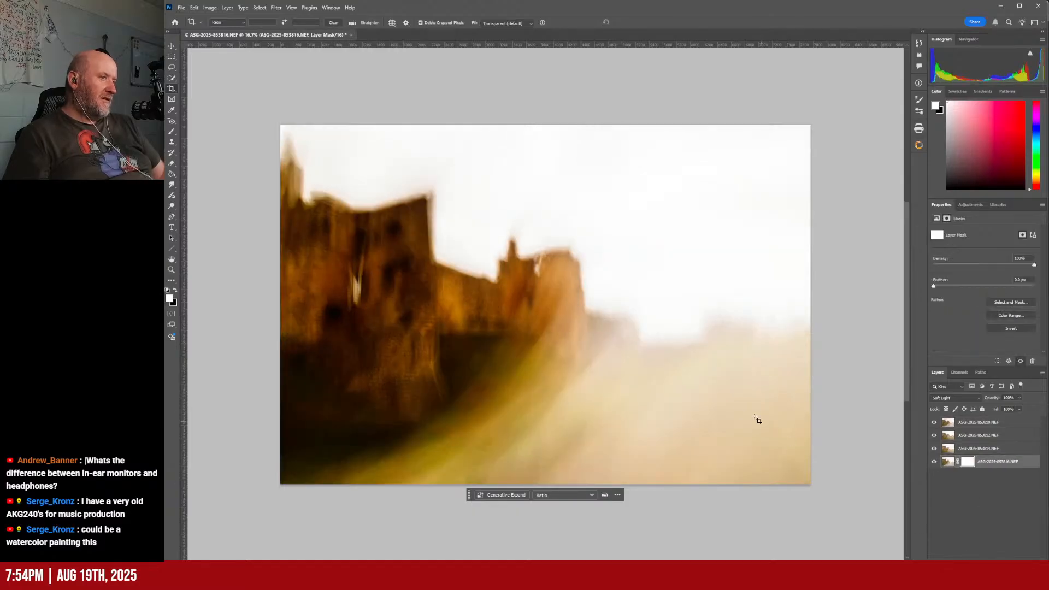
left_click(172, 175)
right_click(171, 176)
left_click(214, 173)
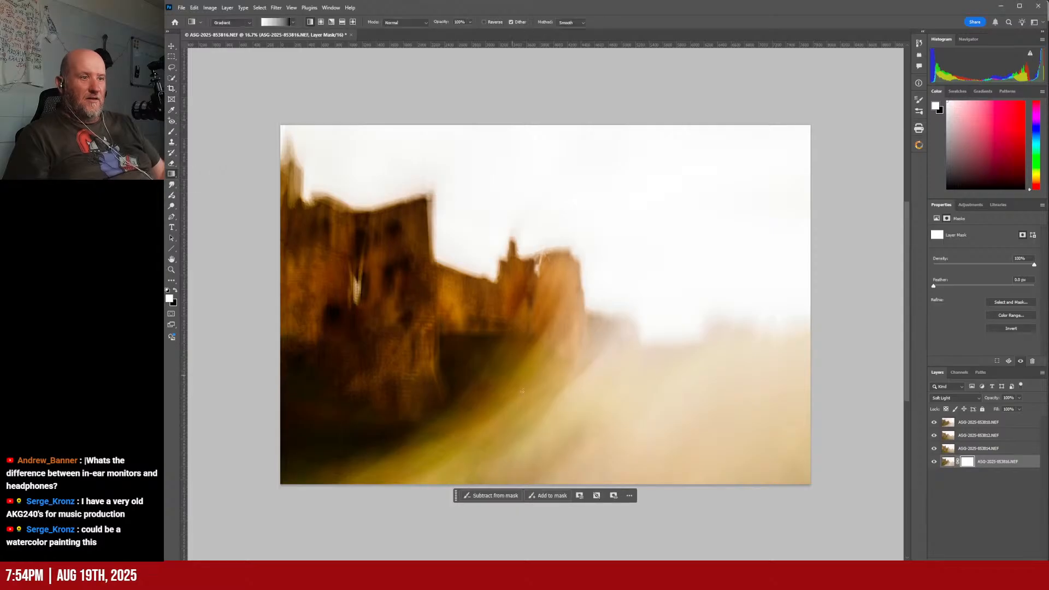
left_click_drag(529, 349, 540, 404)
left_click(529, 348)
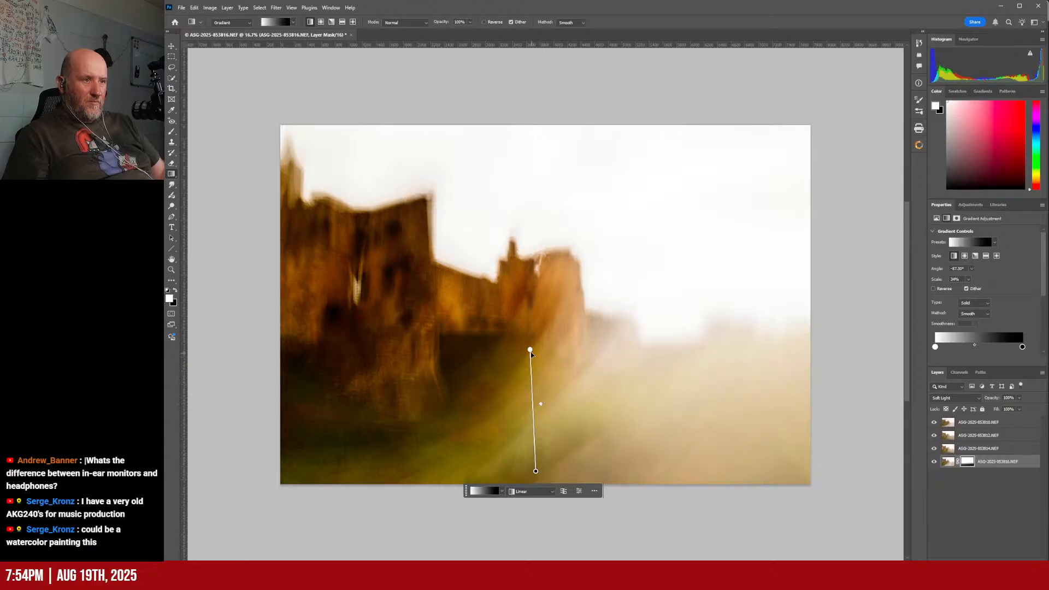
- Reposition the mask gradient from the round tower's top to the grass at about -104° and 50% scale, nudging its midpoint toward the white end
left_click_drag(530, 348, 529, 284)
left_click_drag(535, 470, 536, 468)
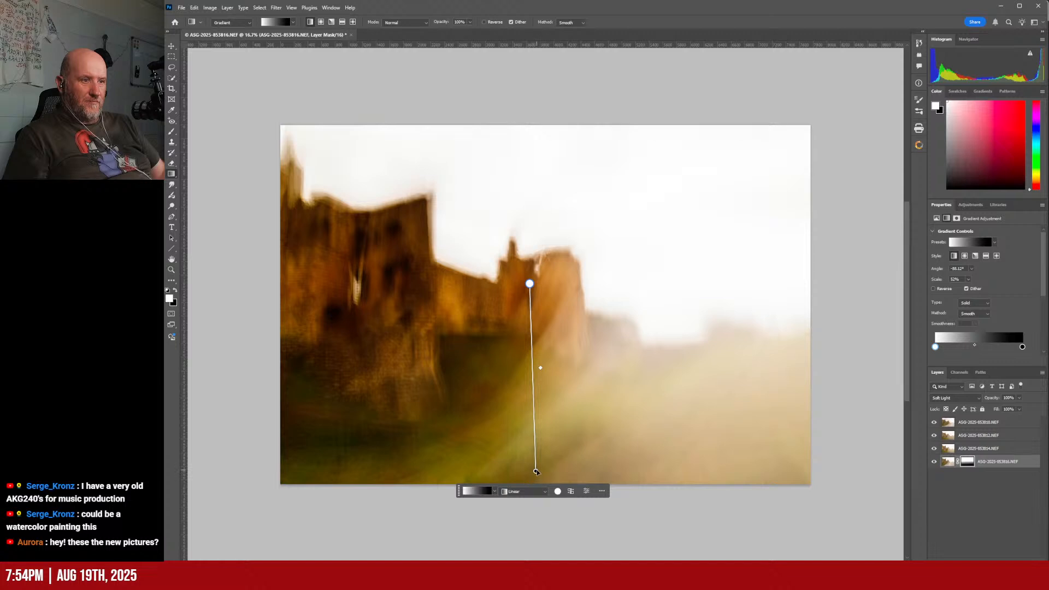
left_click_drag(533, 421, 542, 445)
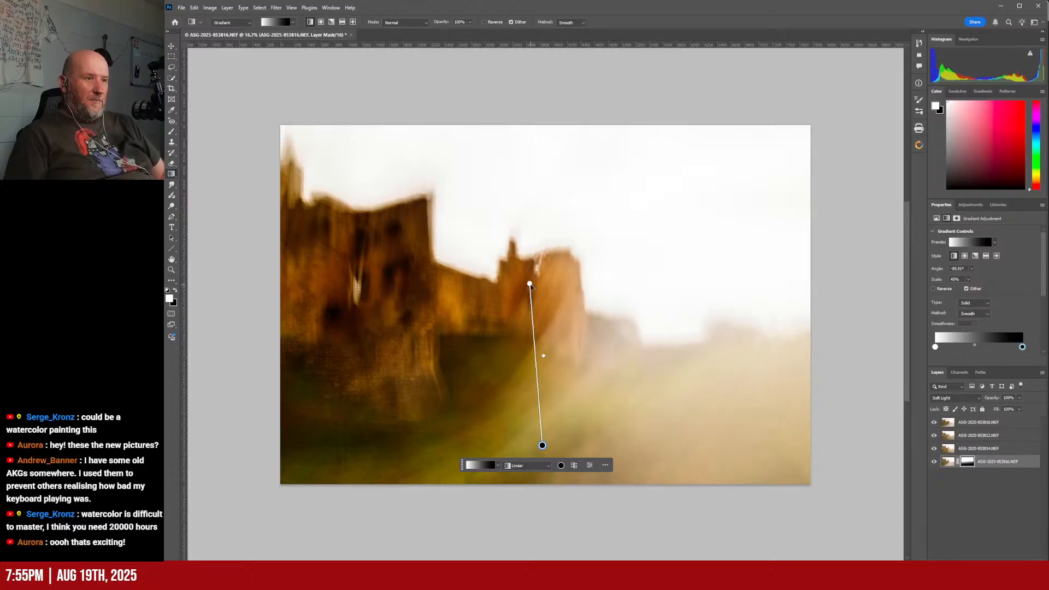
left_click_drag(529, 283, 563, 256)
left_click_drag(541, 444, 518, 432)
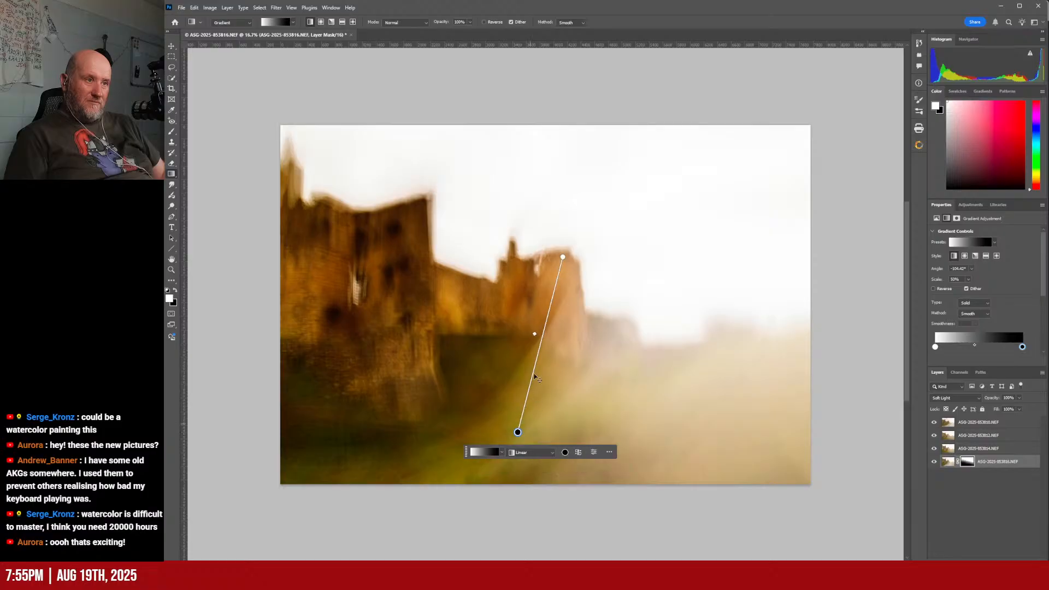
mouse_move(534, 335)
left_mouse_down()
mouse_move(537, 277)
mouse_move(538, 297)
mouse_move(475, 424)
mouse_move(515, 321)
left_mouse_up()
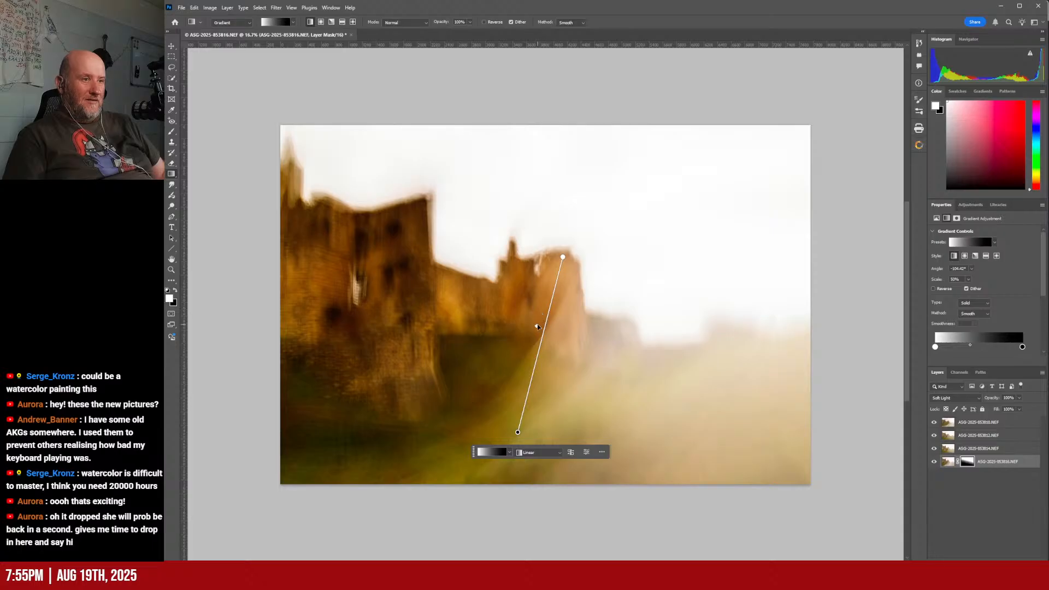
mouse_move(537, 326)
left_mouse_down()
mouse_move(529, 352)
mouse_move(536, 329)
left_mouse_up()
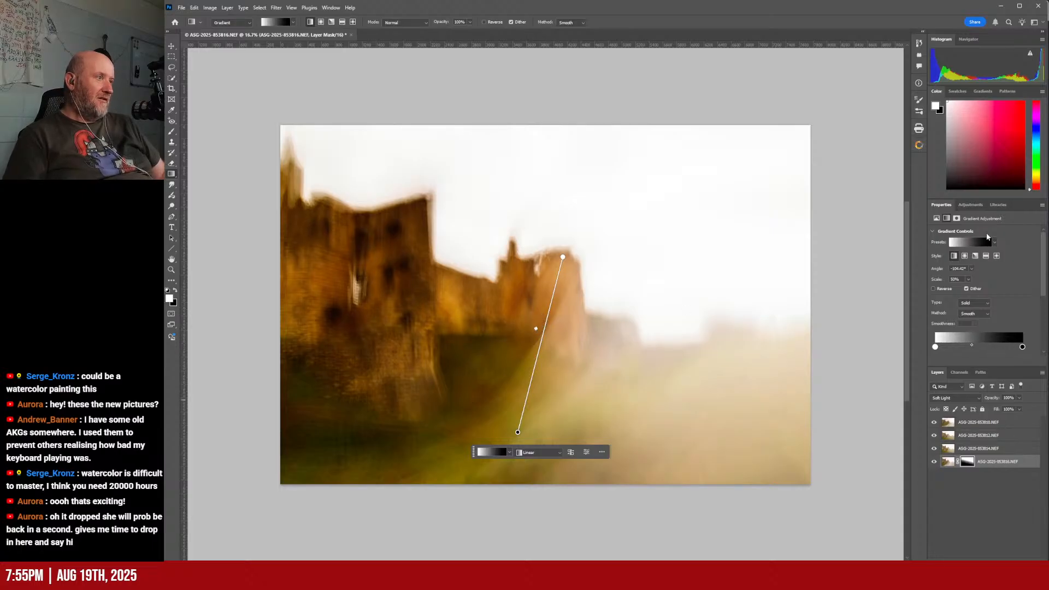
- Add a Curves adjustment above the bottom castle layer, lowering the white point and lifting the blacks and shadows for a faded look
left_click(975, 206)
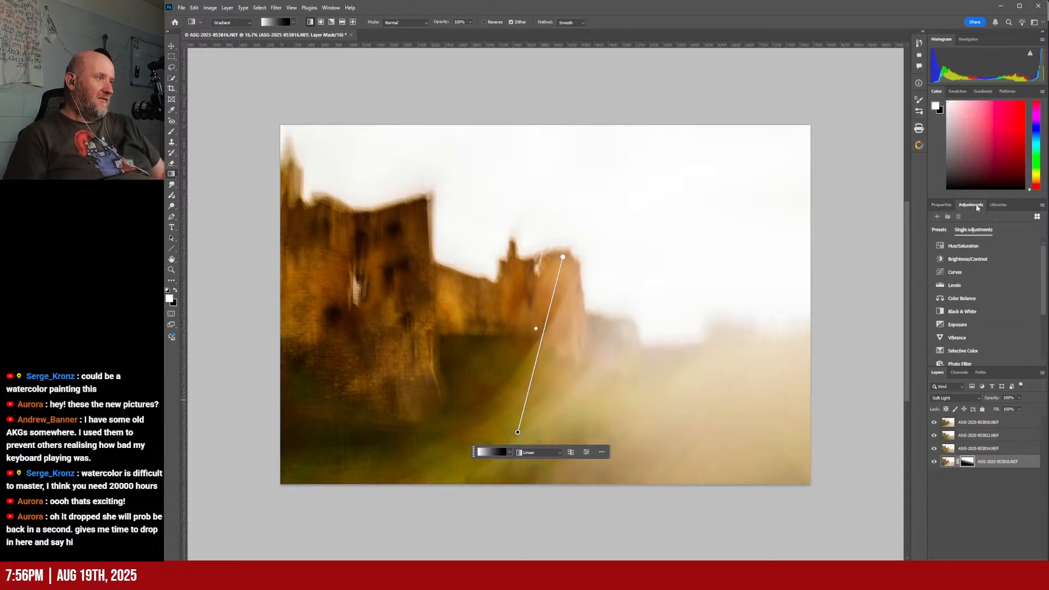
left_click(972, 271)
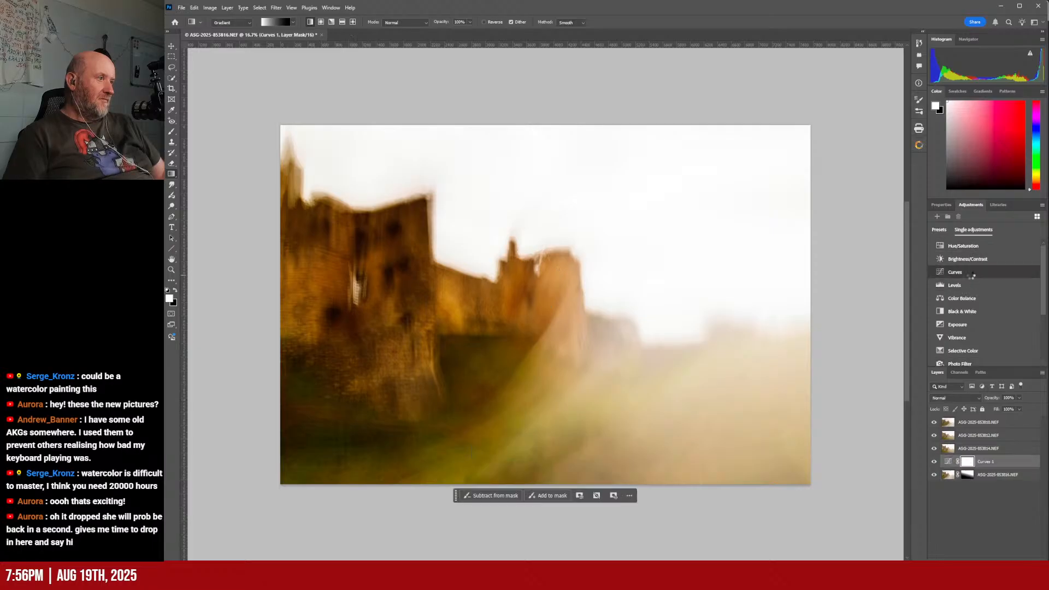
mouse_move(1027, 253)
left_mouse_down()
mouse_move(1029, 287)
mouse_move(1028, 272)
left_mouse_up()
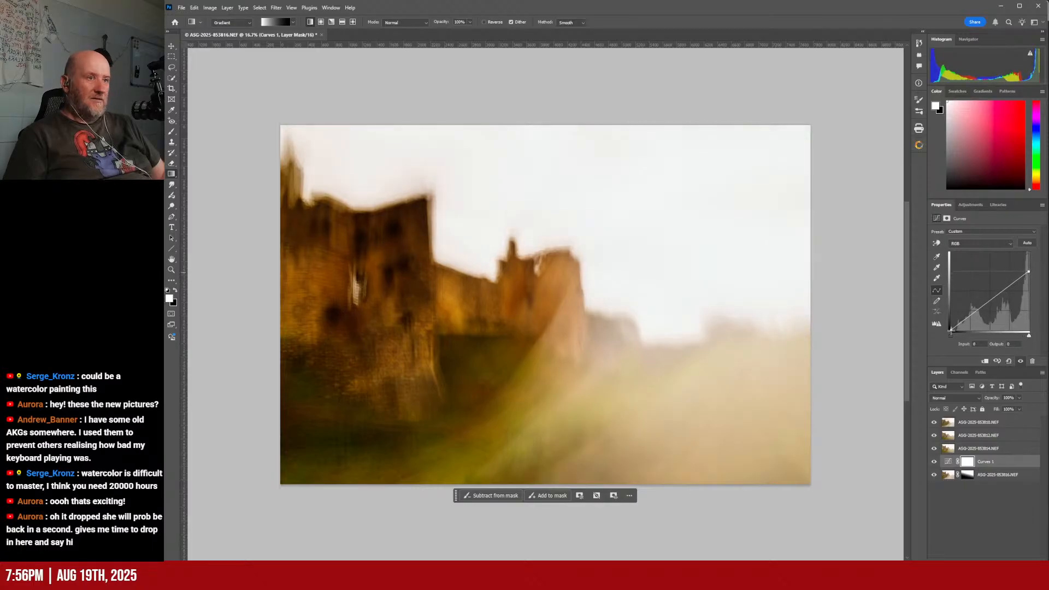
left_click_drag(950, 330, 1007, 283)
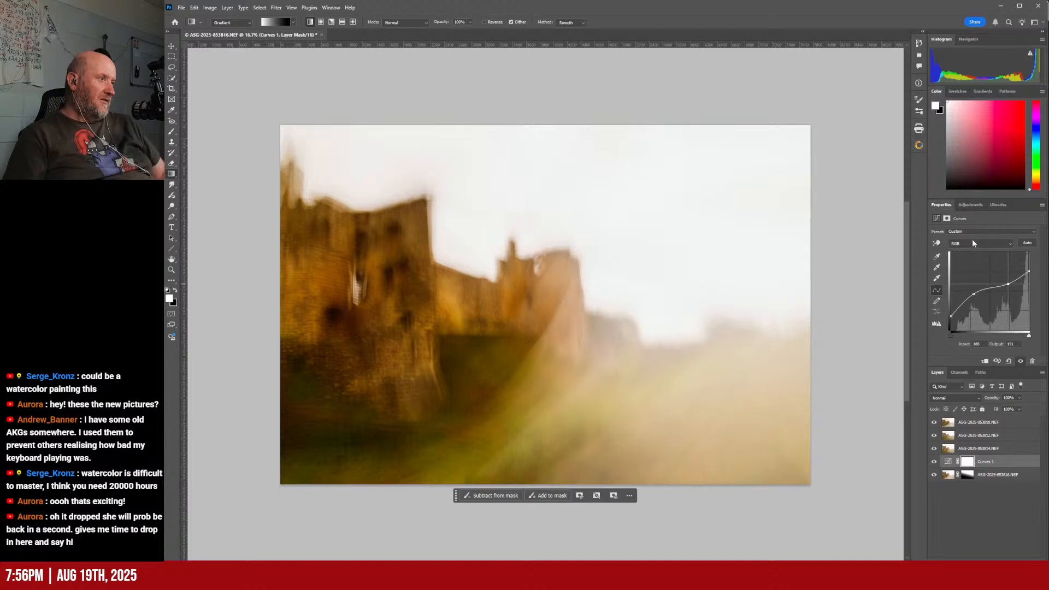
- Add a Brightness/Contrast adjustment with brightness about -56 and contrast about 18, and move it to the top of the layer stack
left_click(972, 206)
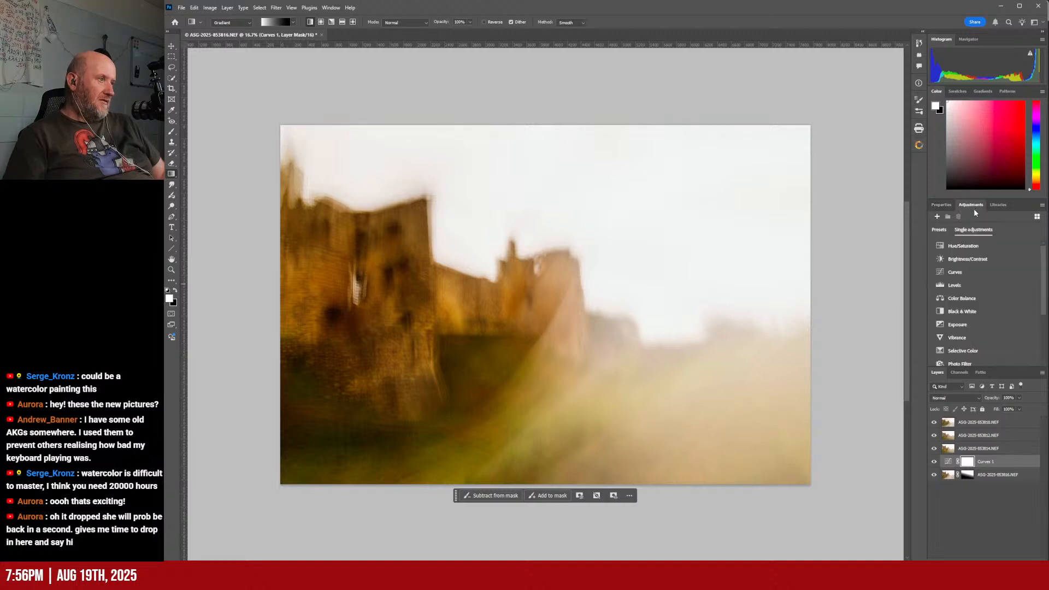
left_click(972, 259)
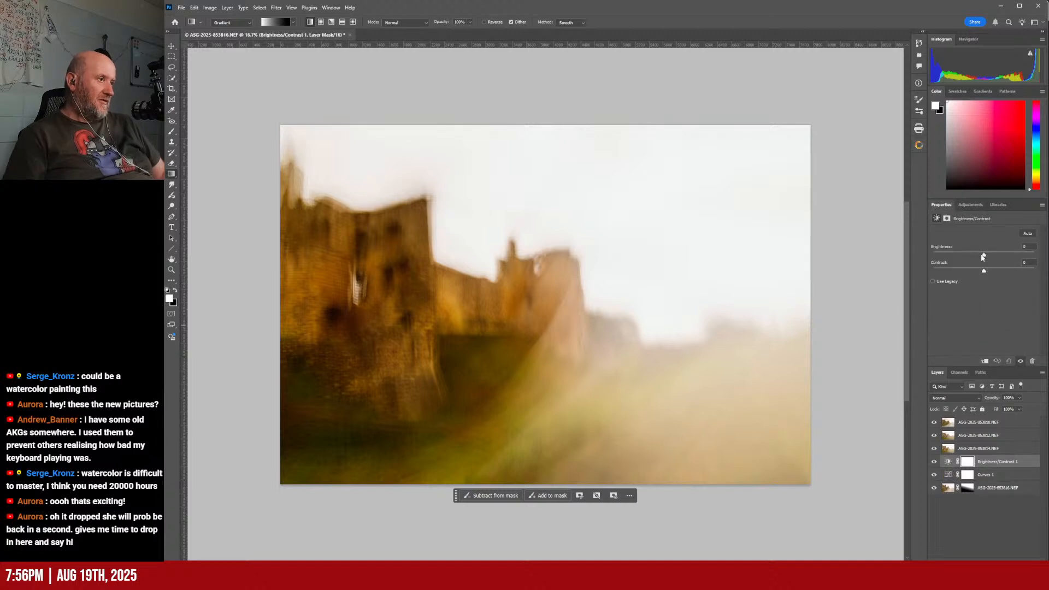
left_click_drag(983, 254, 963, 262)
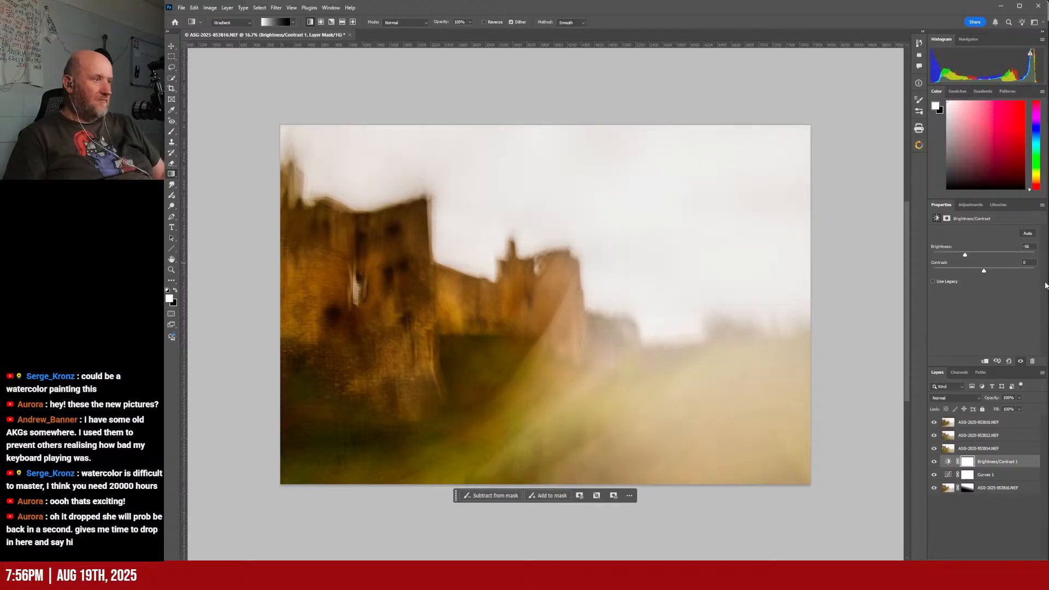
mouse_move(985, 271)
left_mouse_down()
mouse_move(971, 272)
mouse_move(1010, 271)
mouse_move(993, 283)
left_mouse_up()
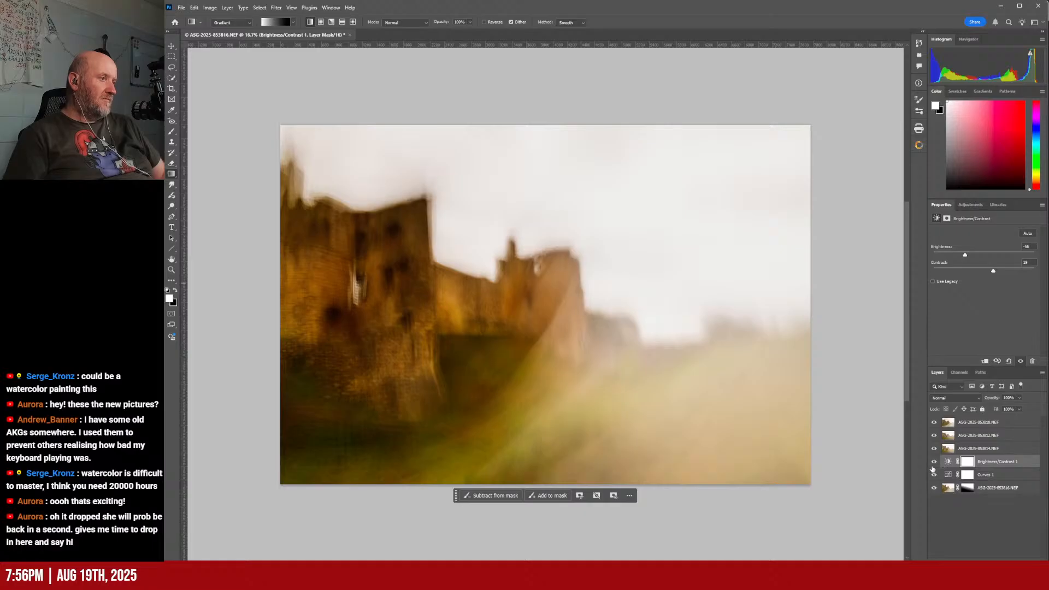
left_click_drag(998, 467, 997, 417)
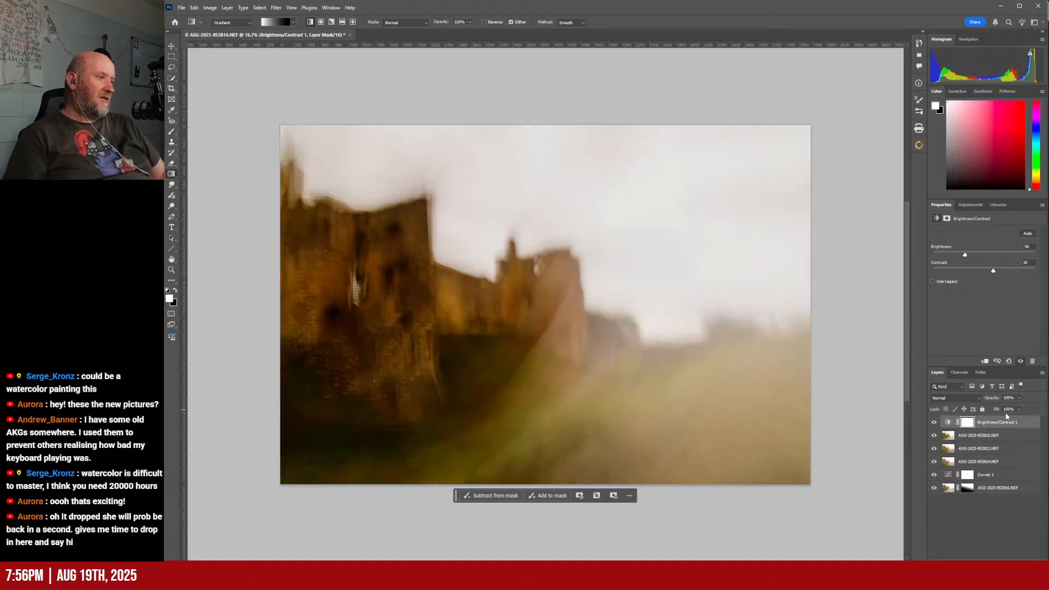
- Move the Curves layer directly below Brightness/Contrast and raise its white point to 255 output and its highlight point to about 194
left_click_drag(993, 477, 987, 433)
left_click(987, 435)
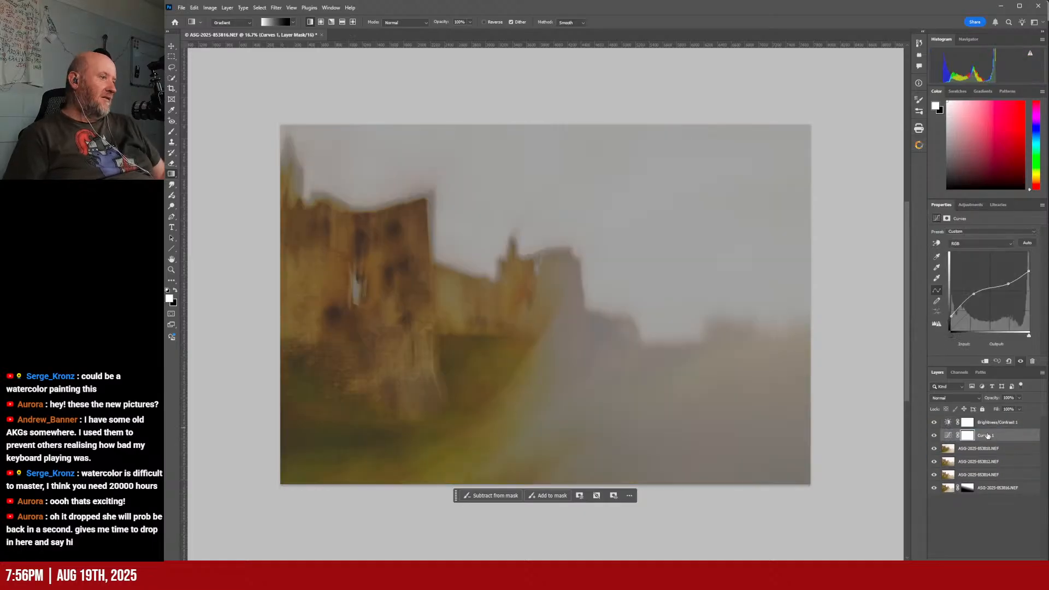
left_click(947, 435)
left_click_drag(1028, 271, 1030, 250)
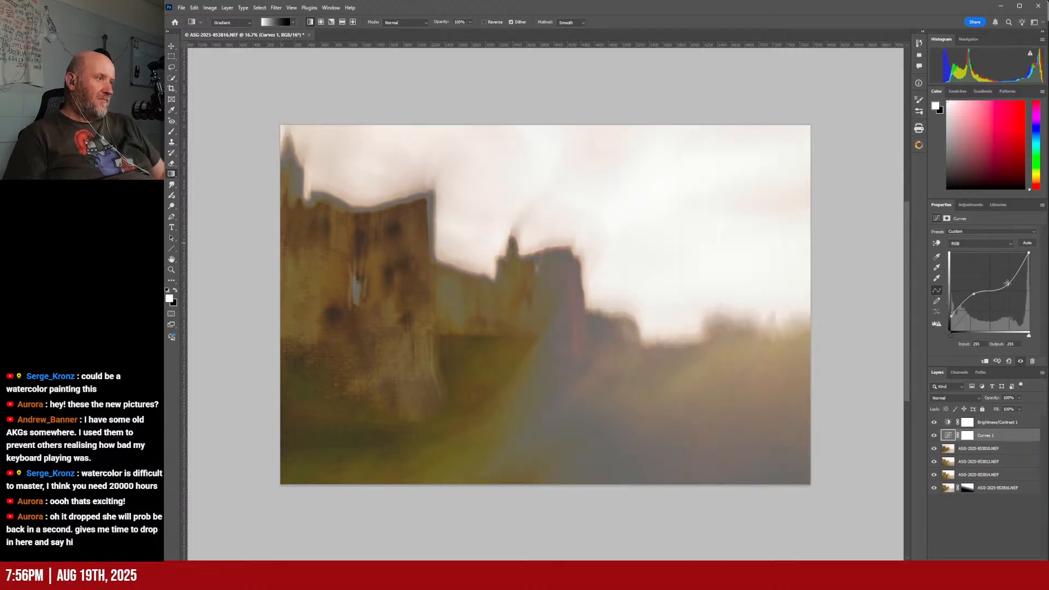
left_click_drag(1007, 284, 1003, 270)
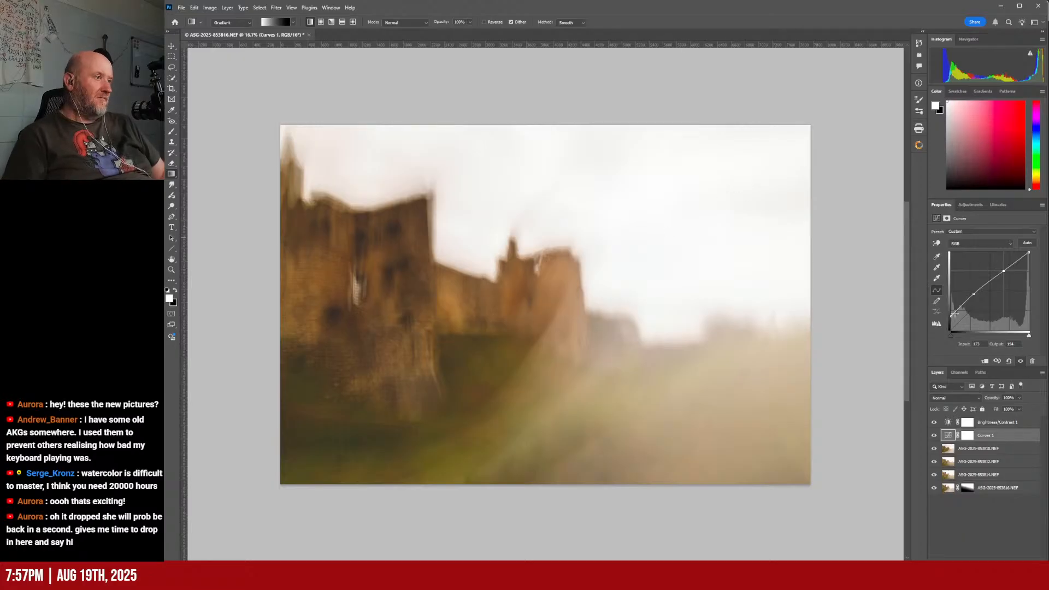
- Lower the curve's black point to 0 output, arch the upper midtones to about 207, and compare the image without Brightness/Contrast
left_click_drag(950, 316, 949, 338)
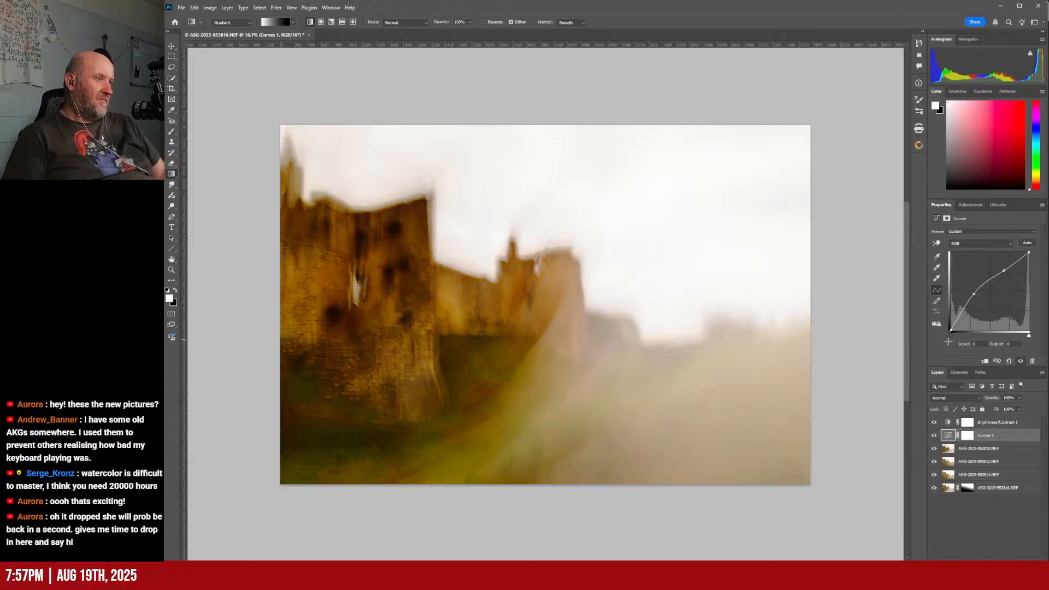
left_click_drag(974, 293, 995, 267)
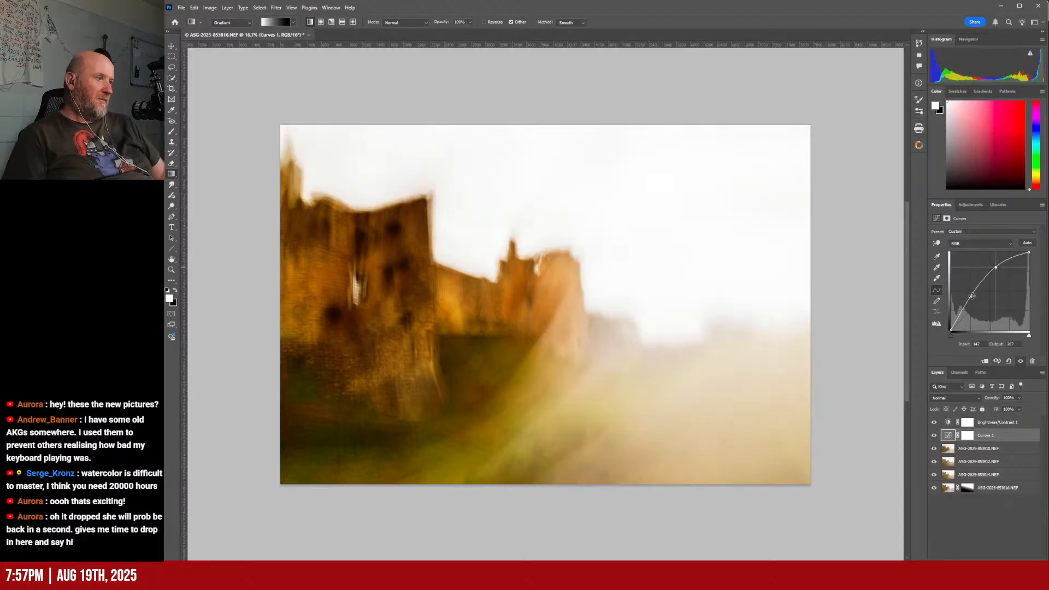
left_click_drag(970, 299, 968, 296)
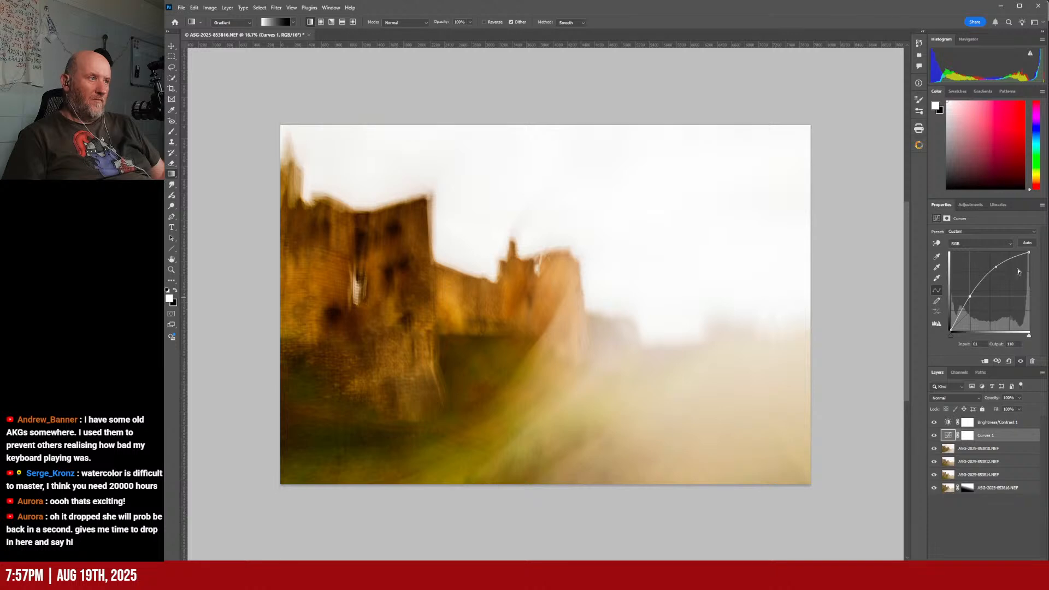
left_click_drag(1028, 253, 1034, 249)
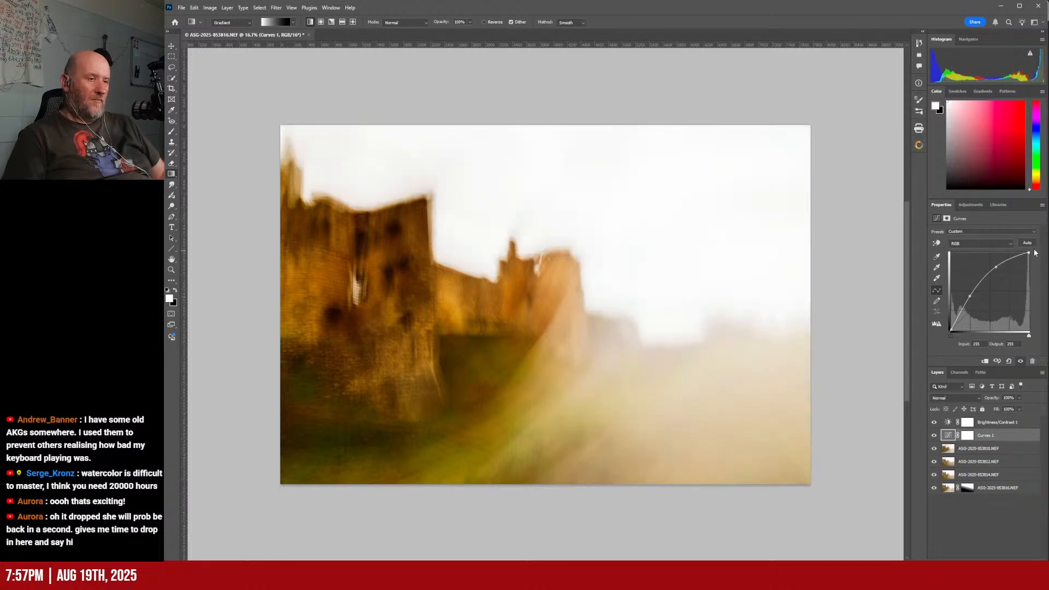
left_click(934, 422)
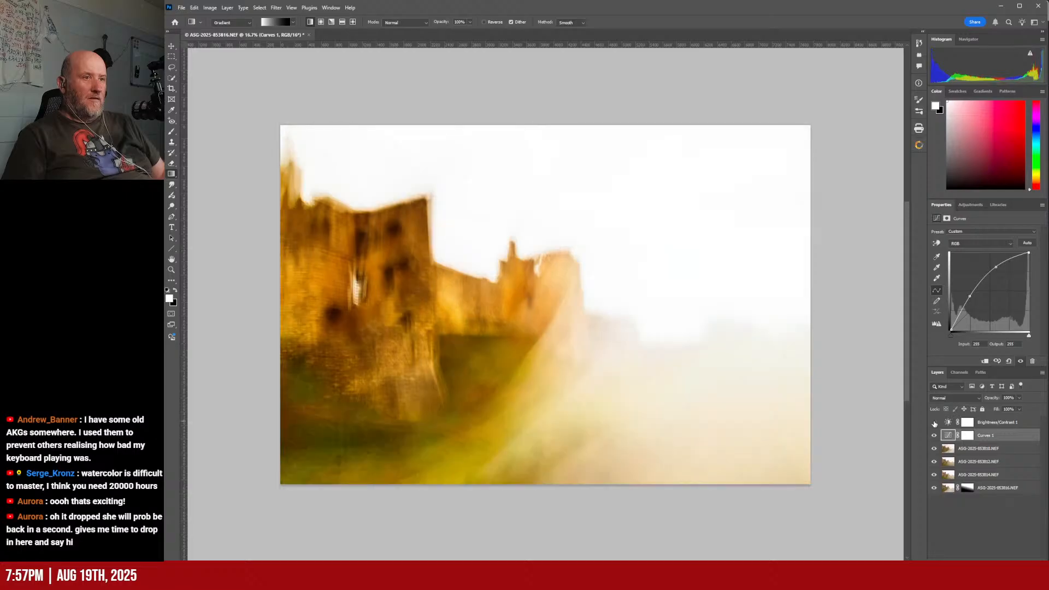
left_click(934, 422)
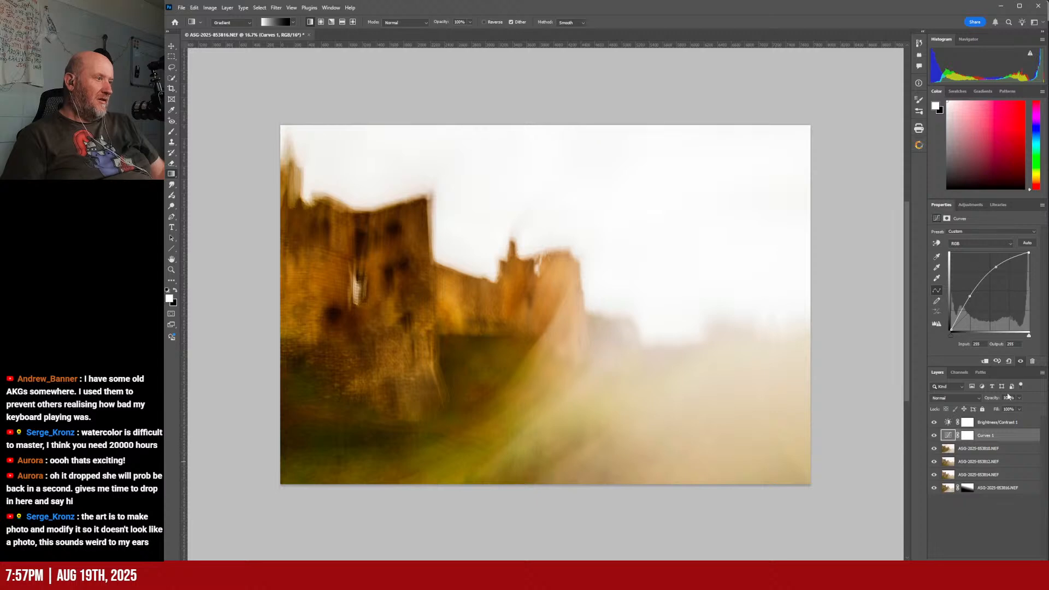
- Add a Hue/Saturation adjustment above Curves with slight hue and saturation shifts and lightness about +10
left_click(973, 204)
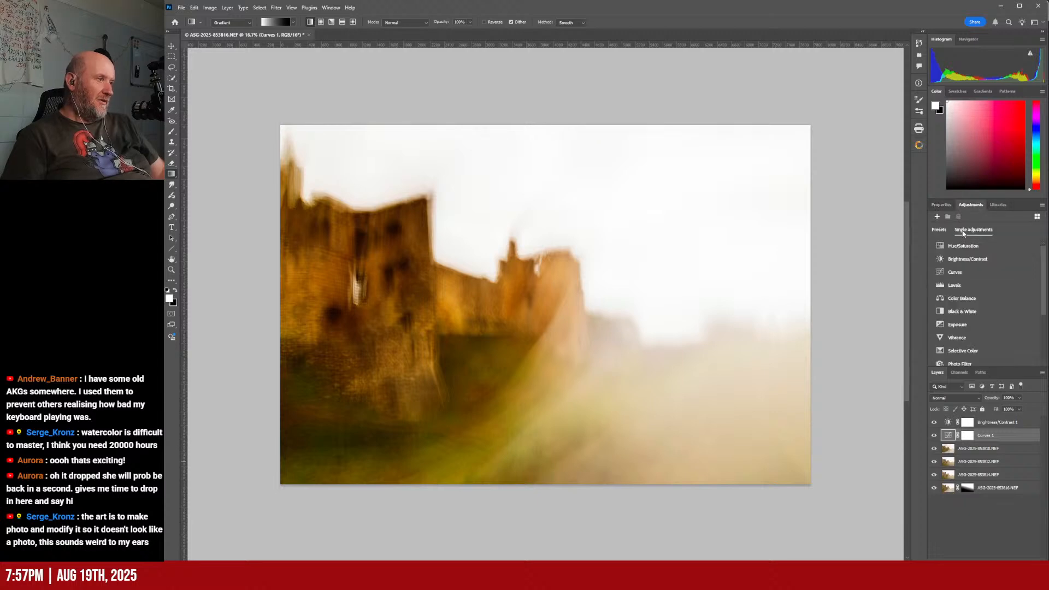
left_click(962, 246)
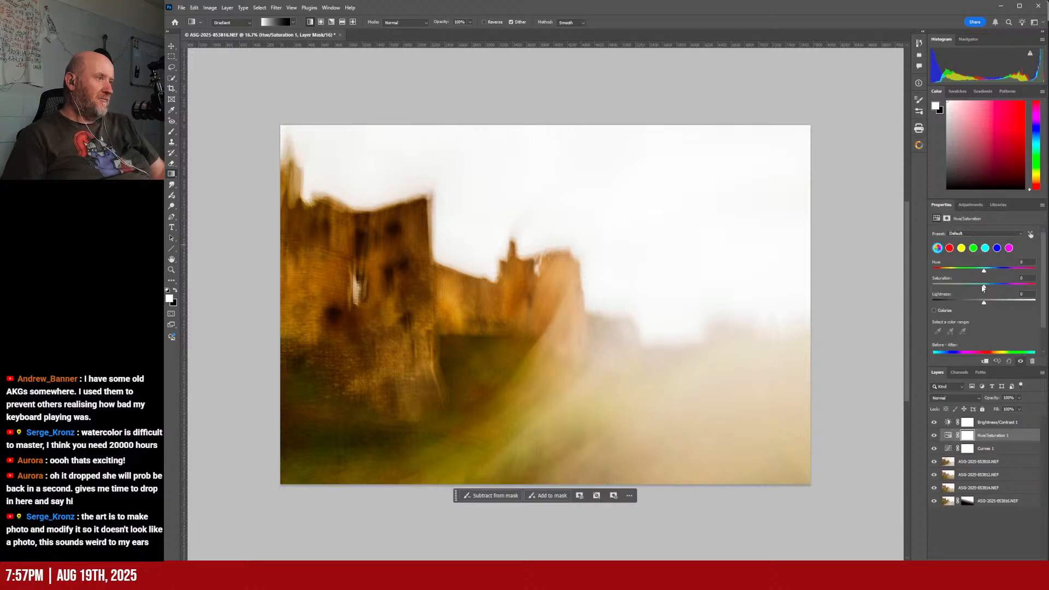
mouse_move(983, 272)
left_mouse_down()
mouse_move(997, 272)
mouse_move(985, 274)
left_mouse_up()
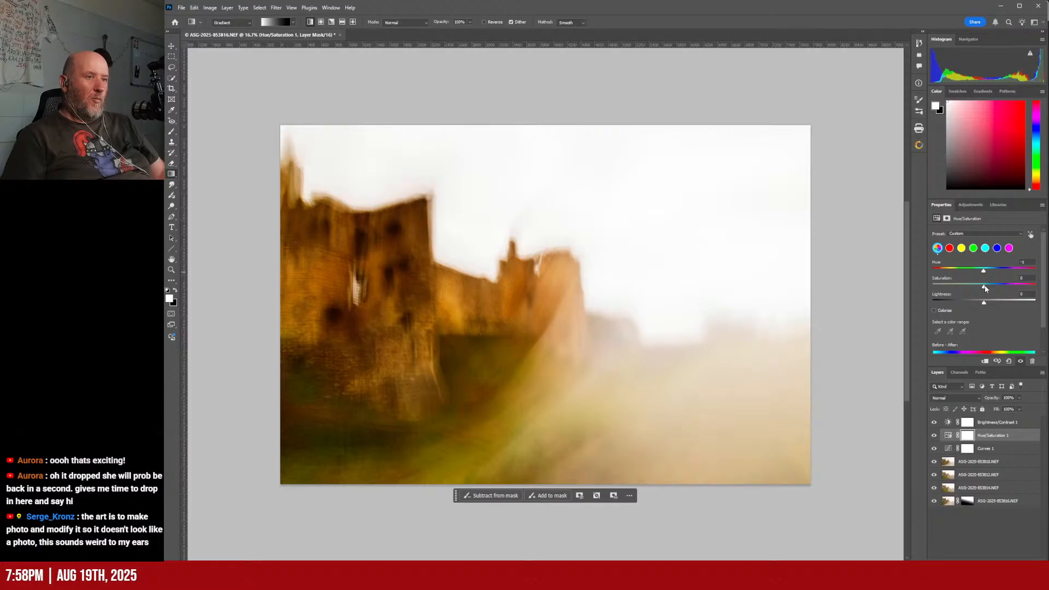
left_click_drag(983, 287, 990, 310)
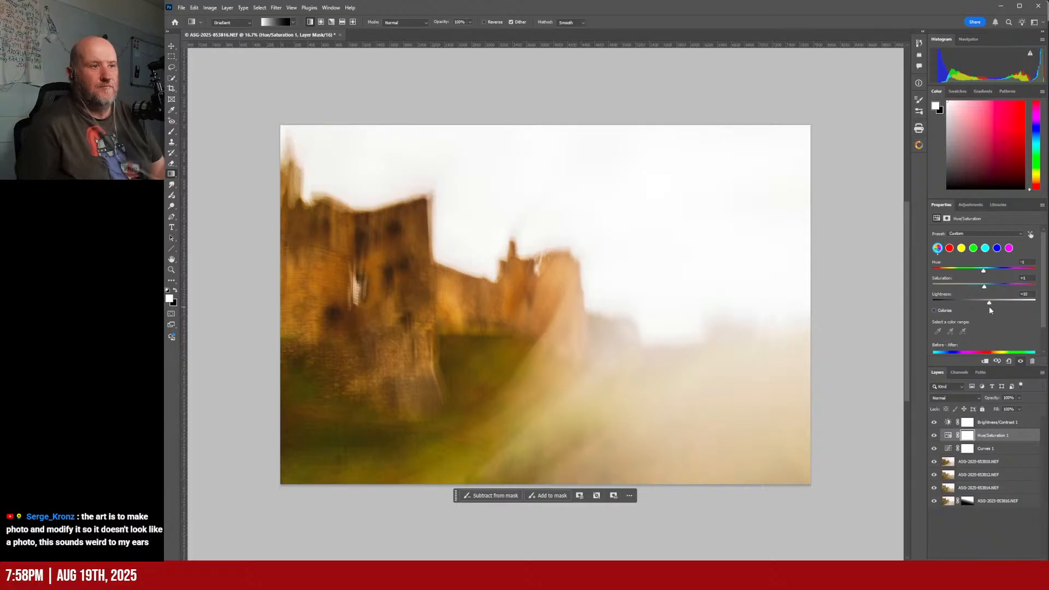
- Open the composite from the Brightness/Contrast layer in Nik 8 Analog Efex, dismiss the update offer, and shift the comparison divider toward the photo's left edge
left_click(988, 423)
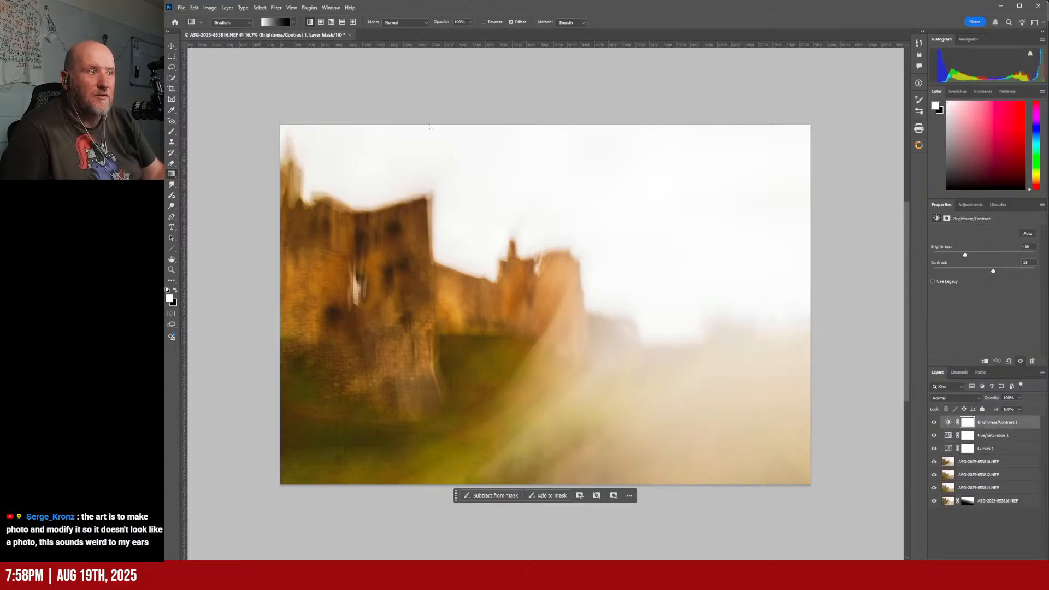
left_click(918, 144)
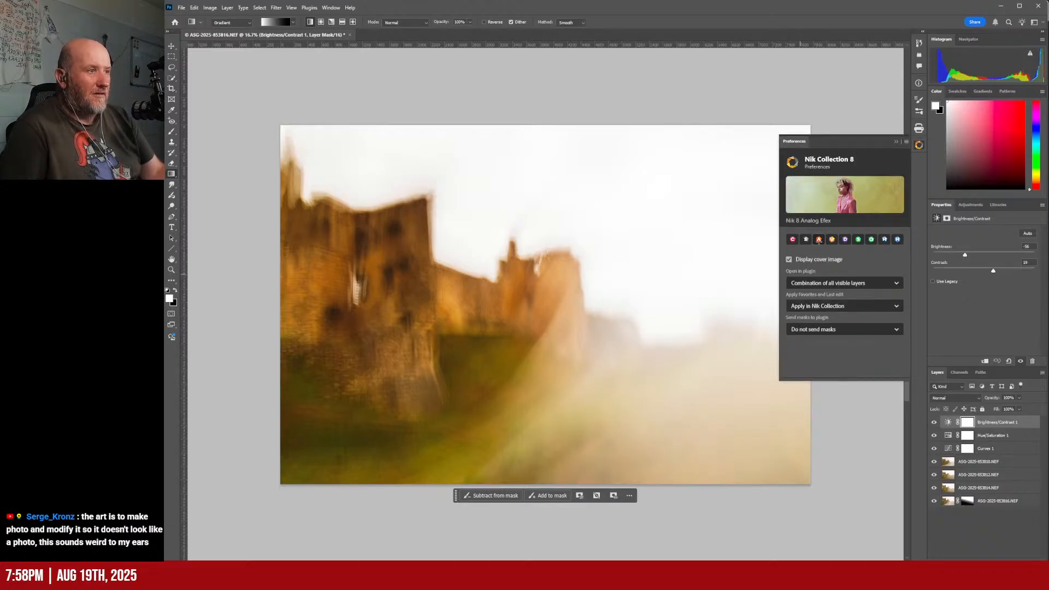
left_click(819, 240)
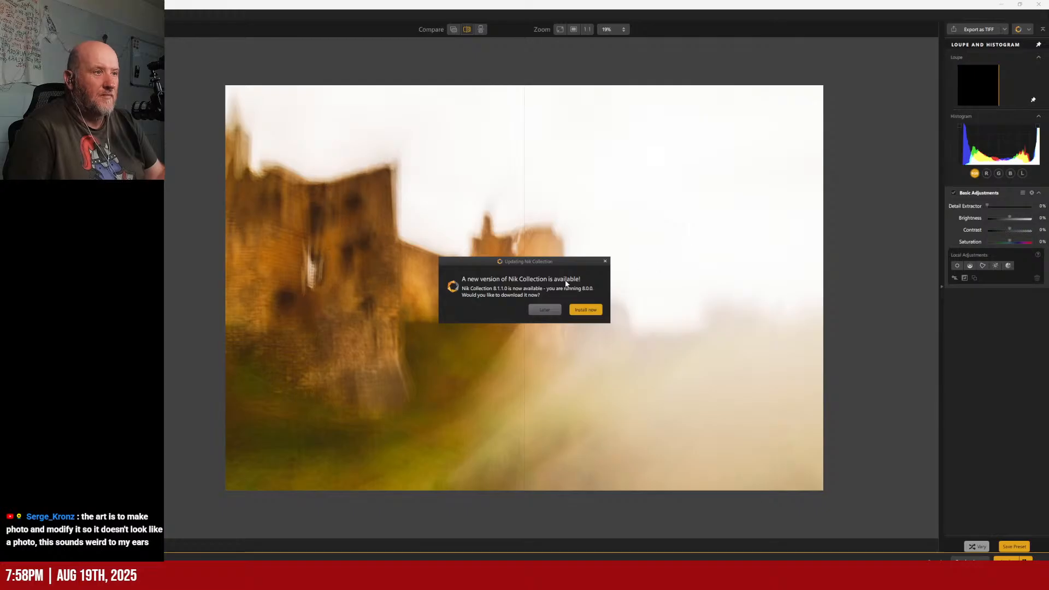
left_click(549, 310)
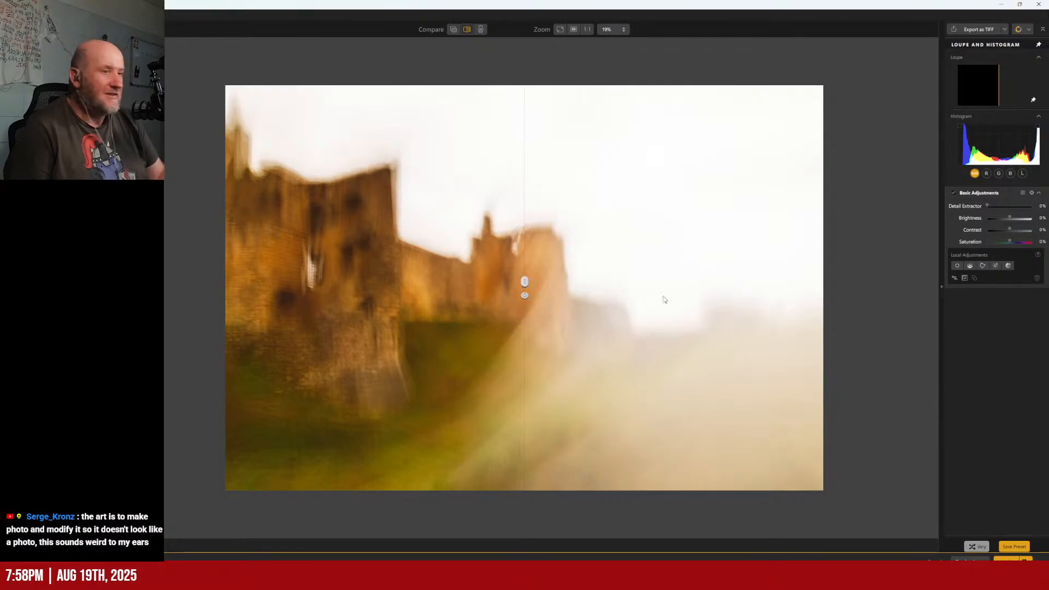
left_click_drag(524, 283, 407, 284)
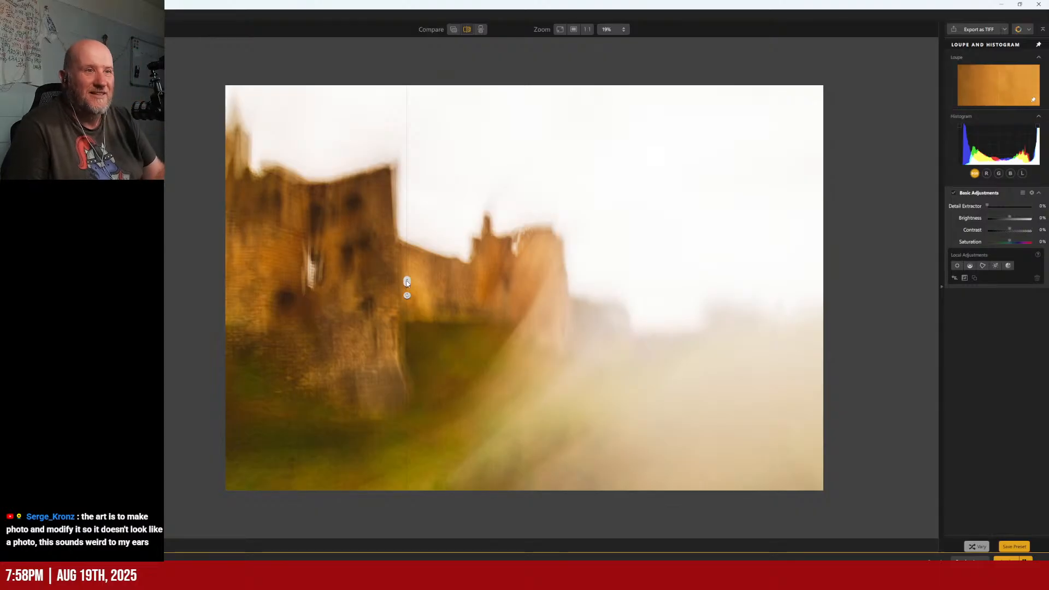
left_click_drag(407, 282, 247, 282)
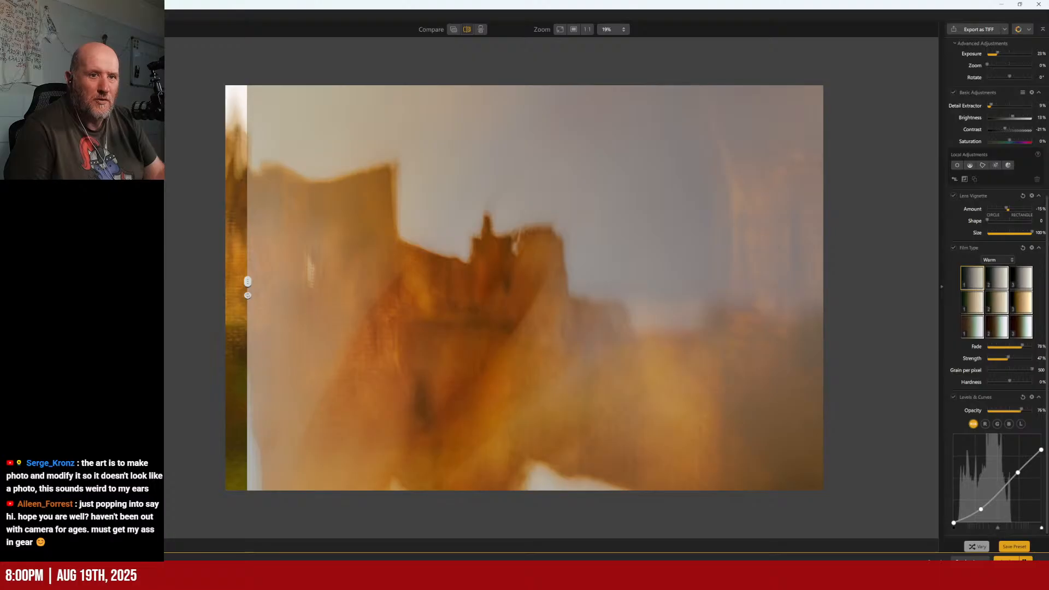
- Try varied double-exposure looks on the castle image and move the comparison divider fully to the photo's left edge
left_click(976, 546)
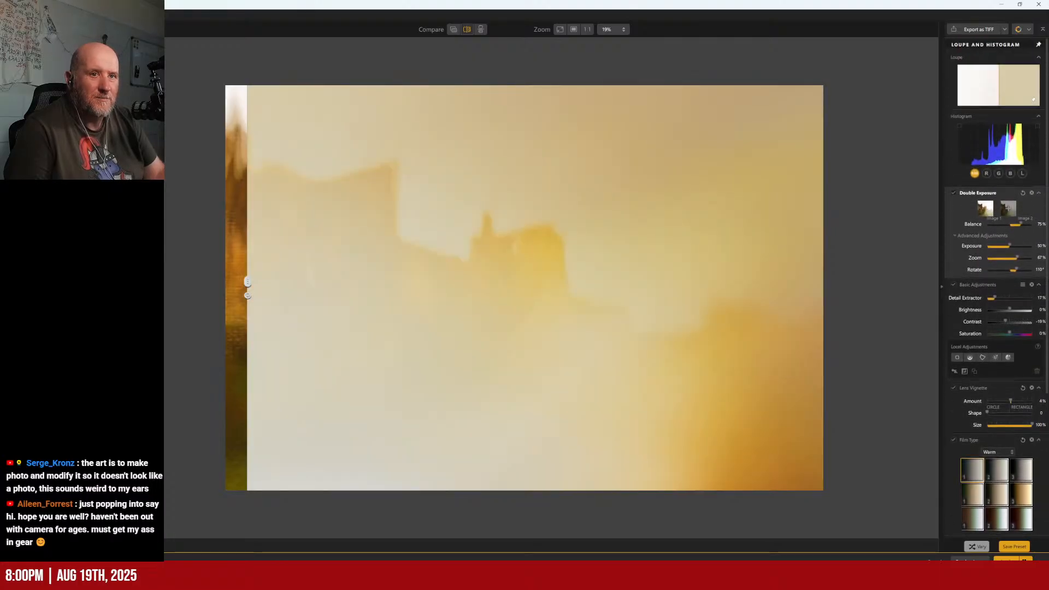
left_click(66, 306)
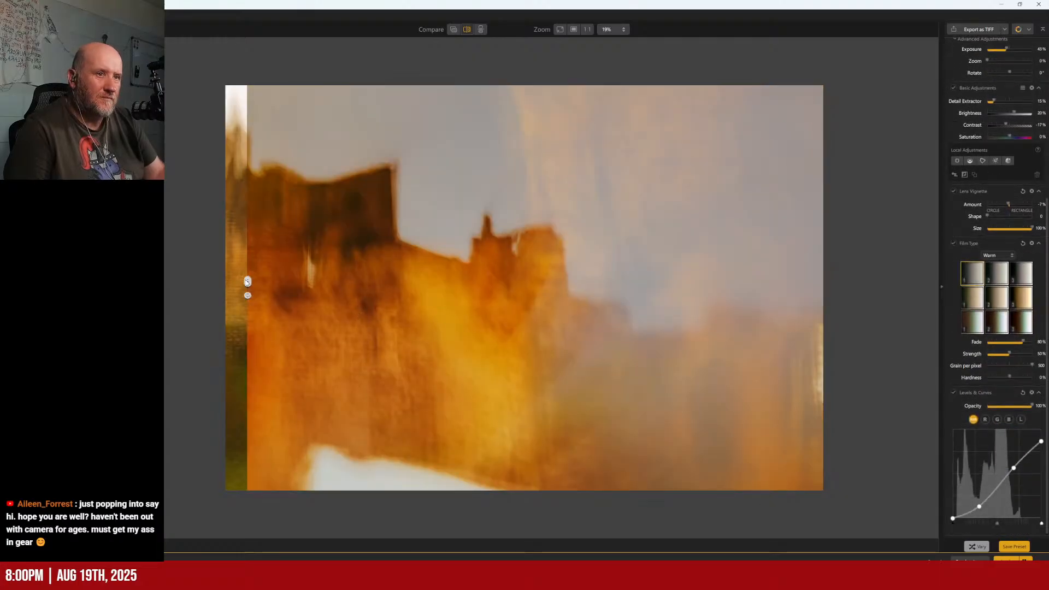
left_click_drag(247, 282, 189, 285)
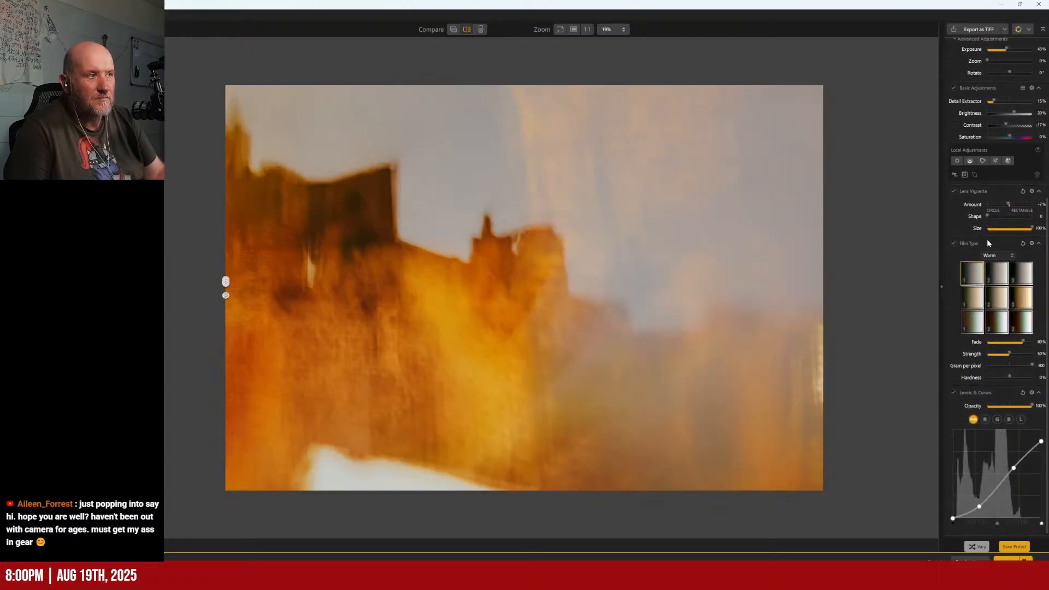
- Reposition the Double Exposure overlay over the lower middle of the castle photo and enlarge it
scroll(986, 242, "up", 5)
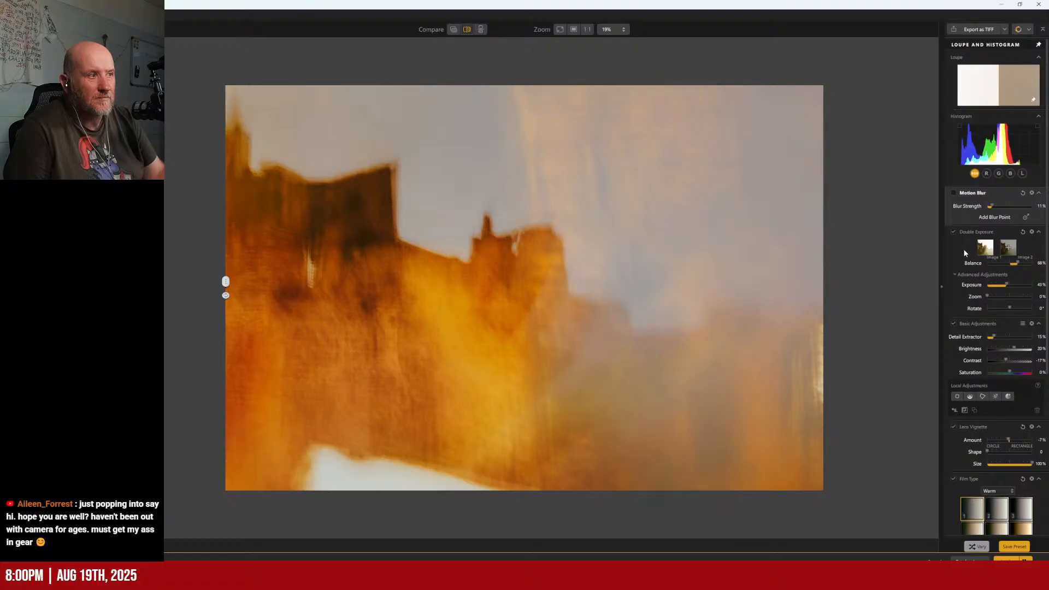
left_click(961, 251)
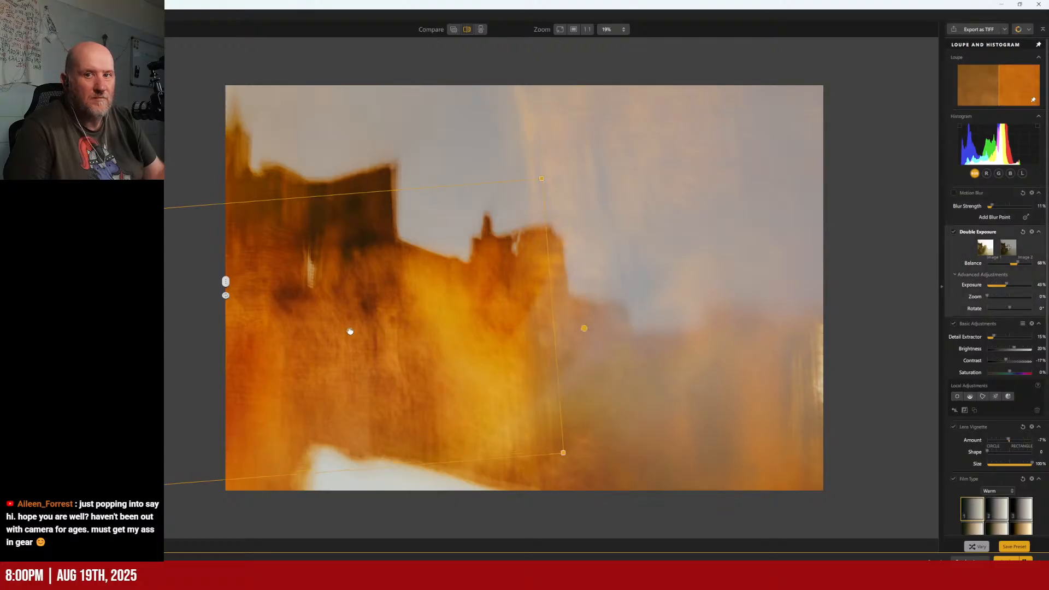
left_click_drag(350, 331, 495, 506)
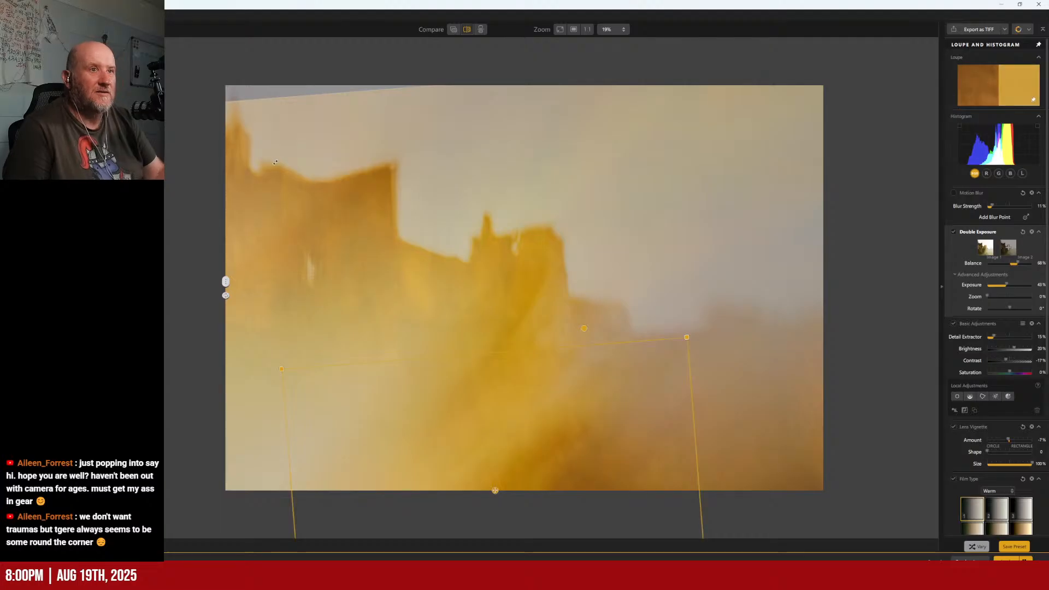
left_click_drag(281, 369, 232, 330)
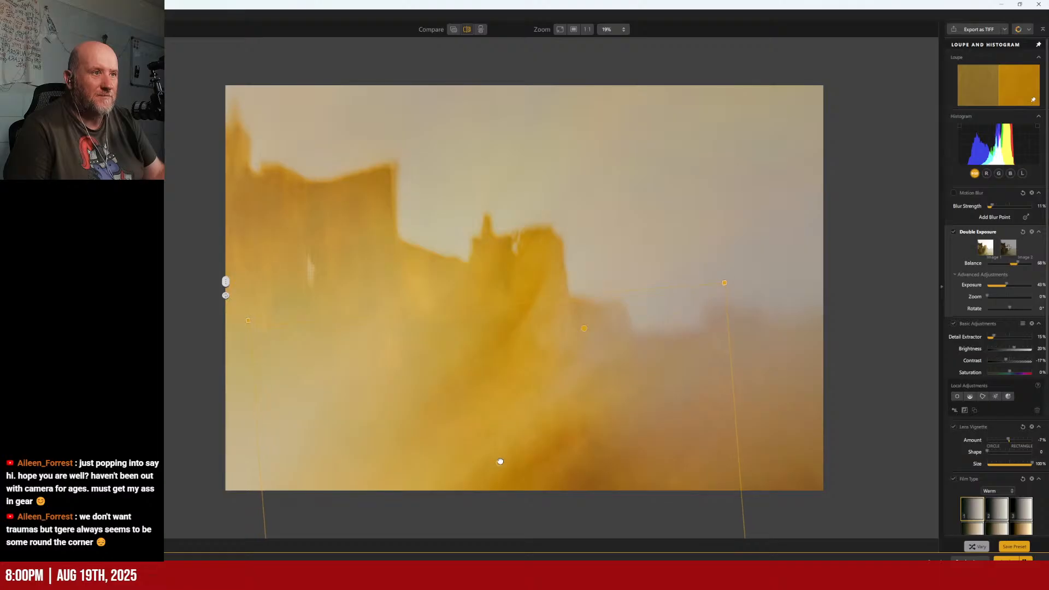
left_click_drag(500, 462, 503, 351)
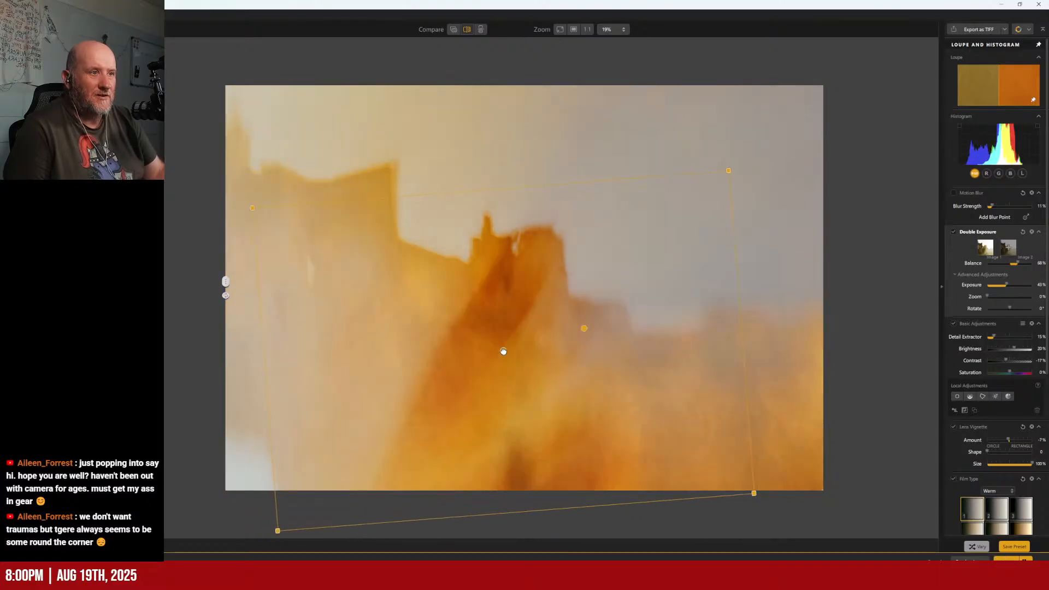
- Rotate the Double Exposure overlay to about 294° and shift it toward the distant ruins and sky
left_click_drag(292, 510, 171, 226)
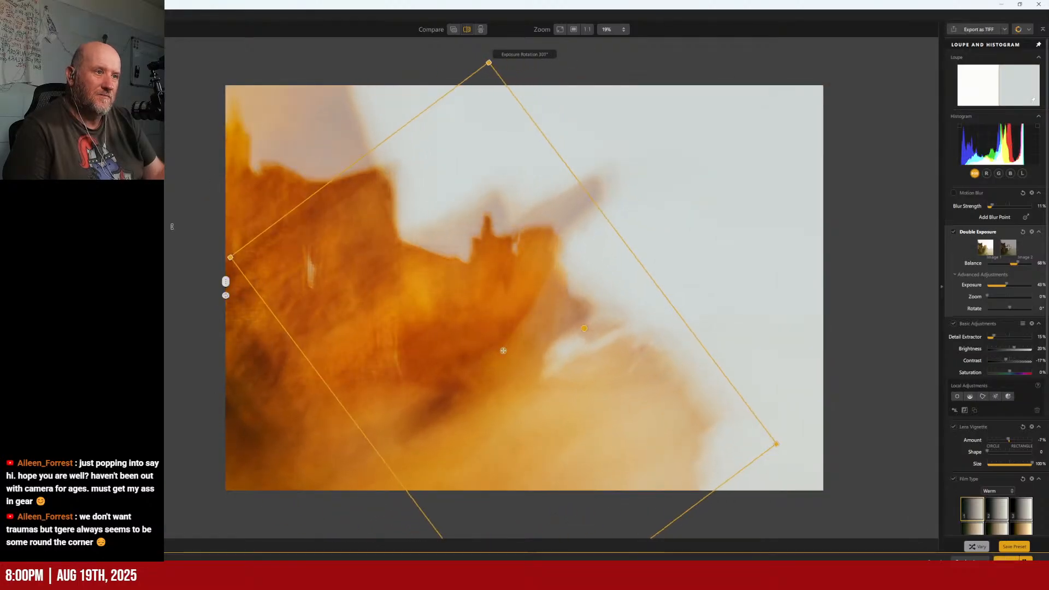
left_click_drag(503, 351, 623, 271)
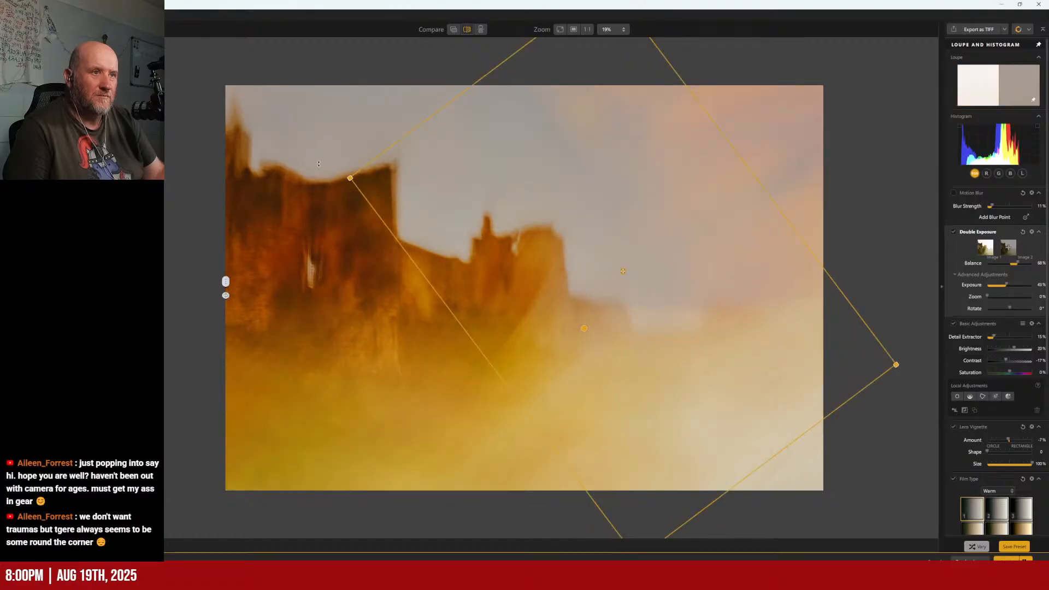
left_click_drag(319, 163, 354, 100)
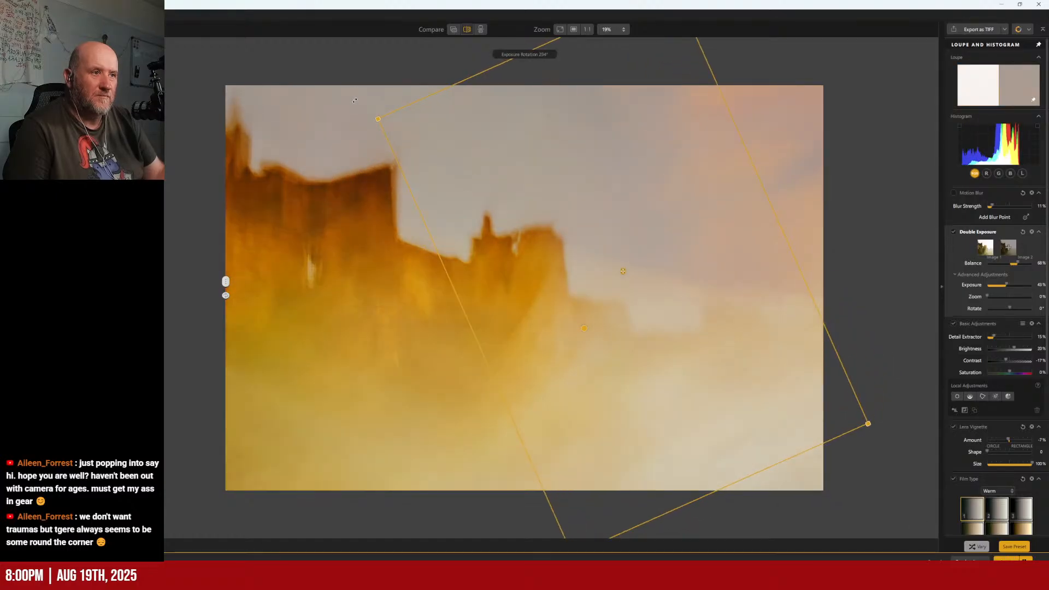
left_click_drag(623, 271, 632, 301)
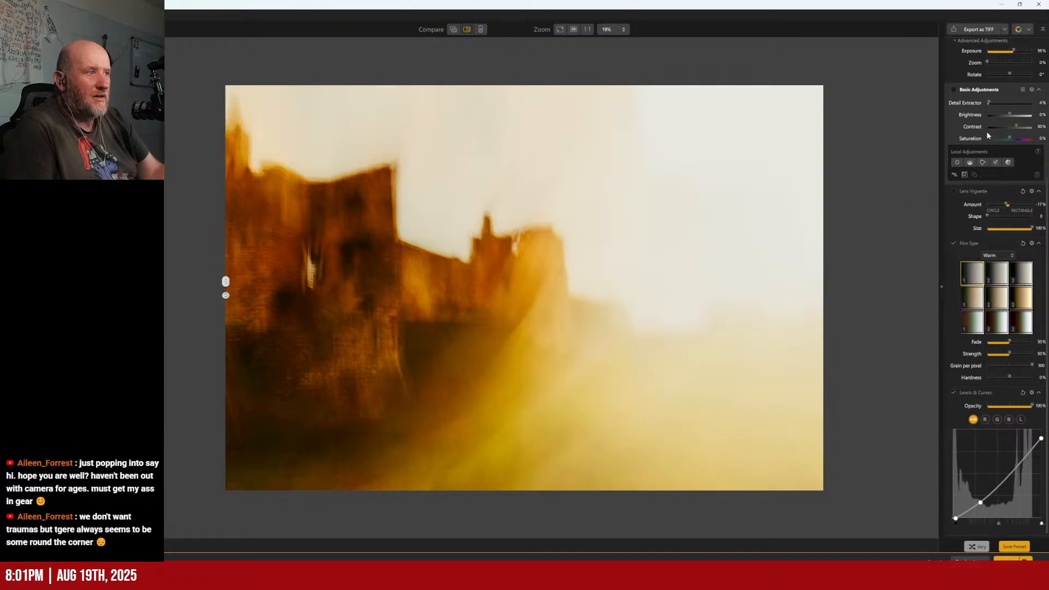
- Enlarge the new look's Double Exposure overlay and center it over the round tower
scroll(987, 136, "up", 4)
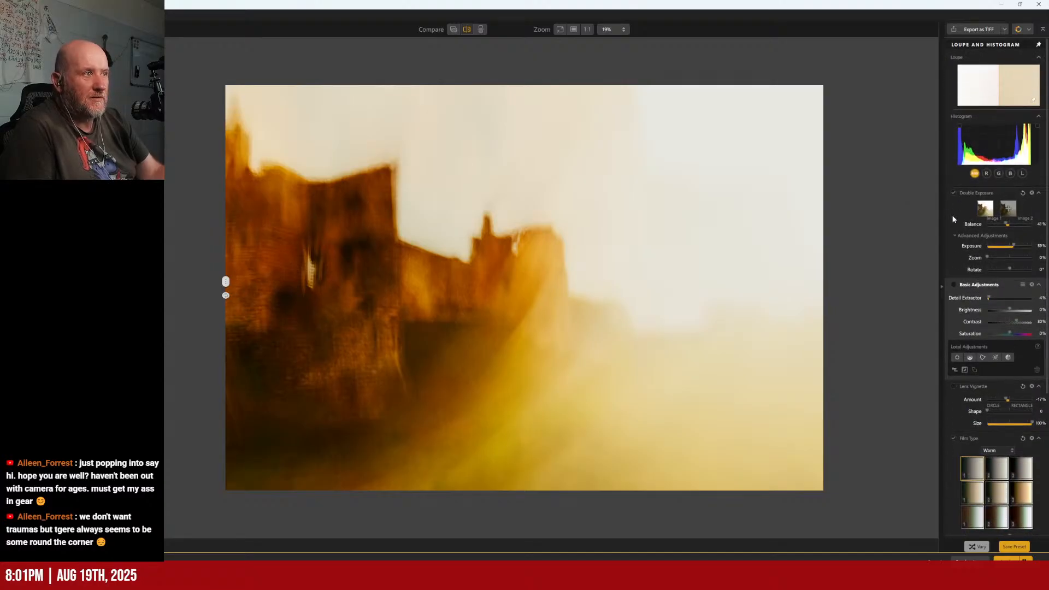
left_click(948, 215)
left_click_drag(531, 199, 496, 176)
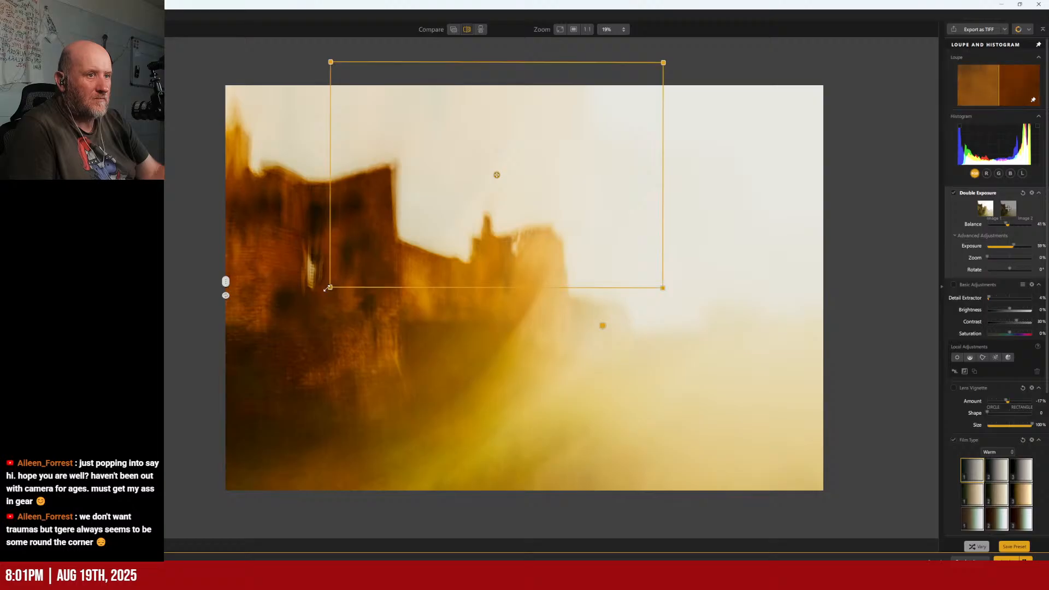
left_click_drag(330, 287, 180, 432)
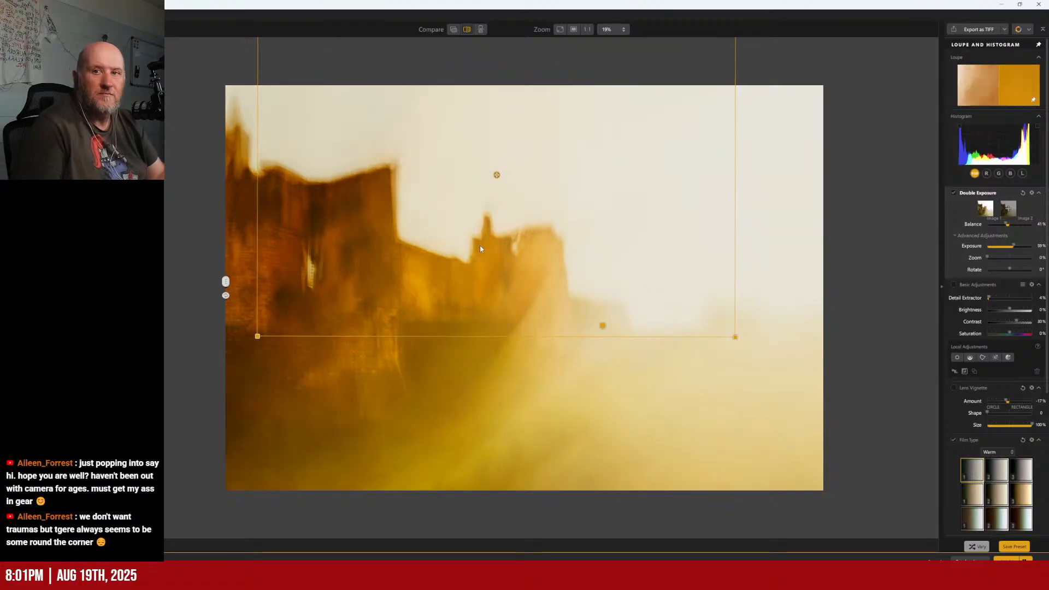
left_click_drag(496, 174, 531, 245)
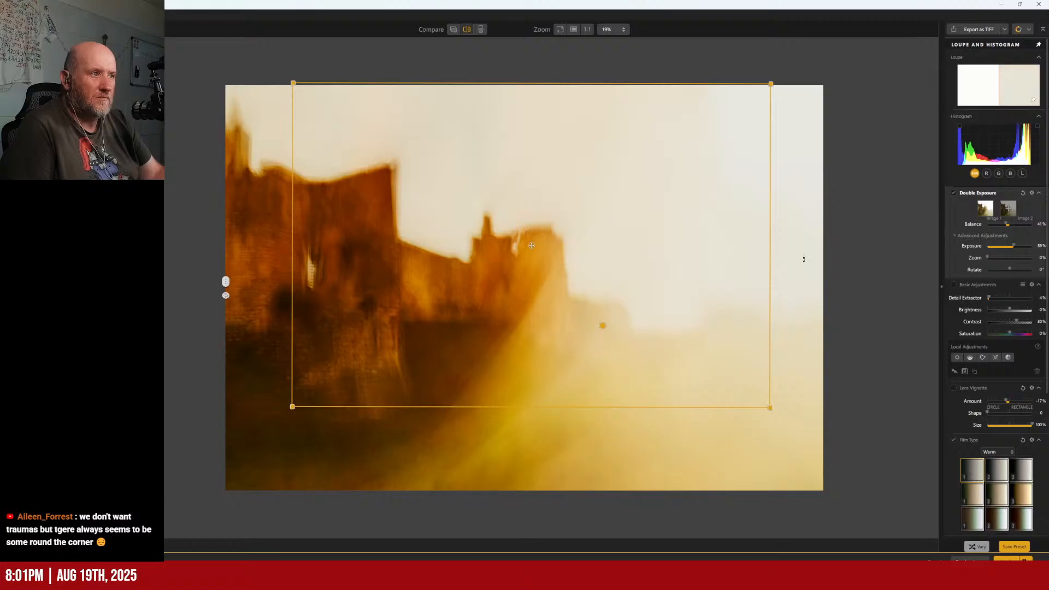
- Rotate the Double Exposure overlay, move it over the castle's central walls, and set Balance to 18%
left_click_drag(803, 259, 532, 156)
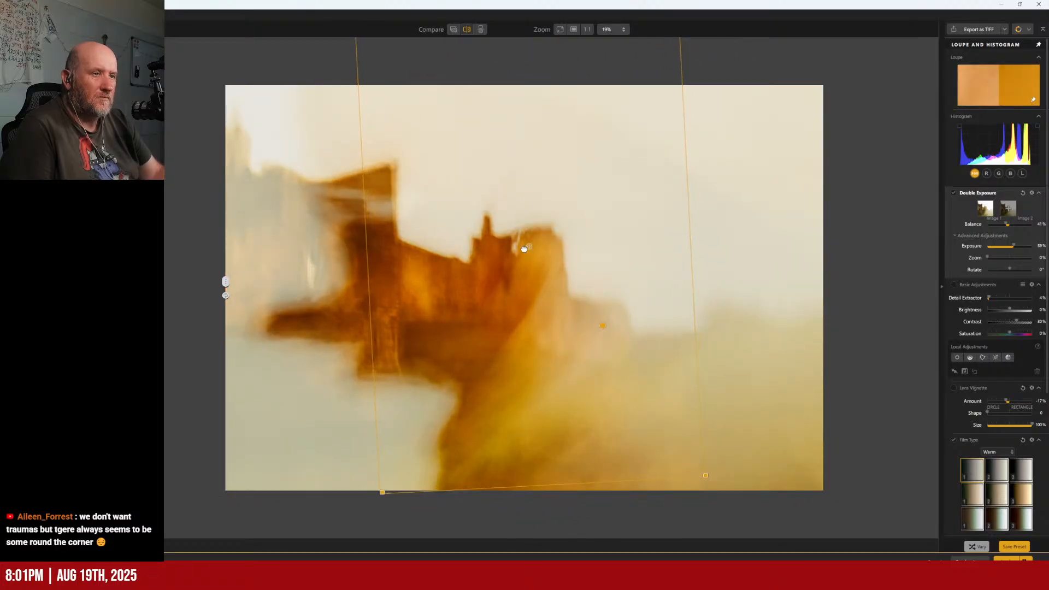
left_click_drag(524, 249, 445, 273)
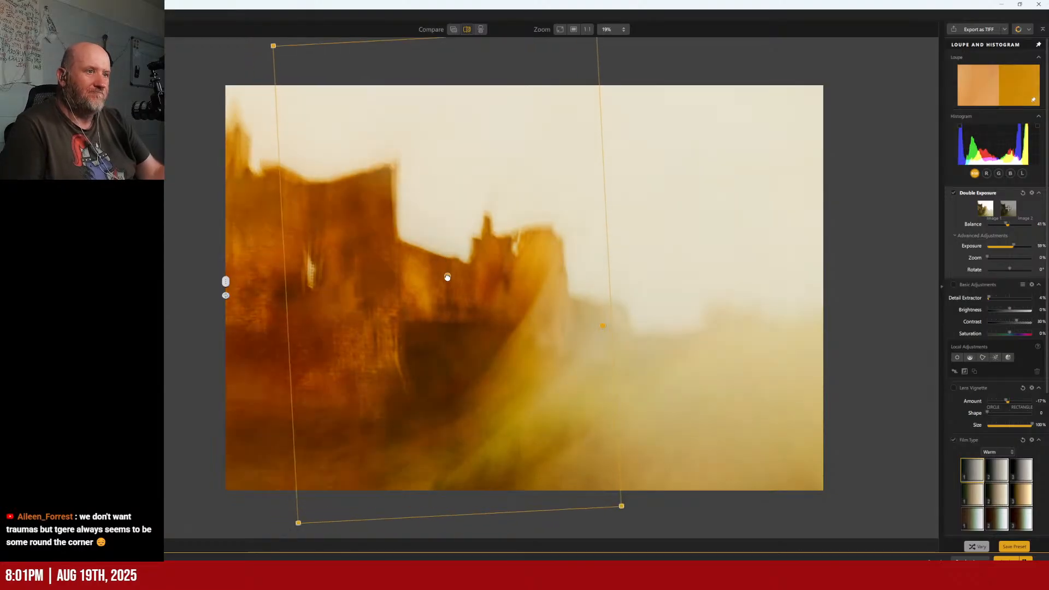
left_click_drag(639, 251, 437, 199)
left_click_drag(448, 277, 470, 295)
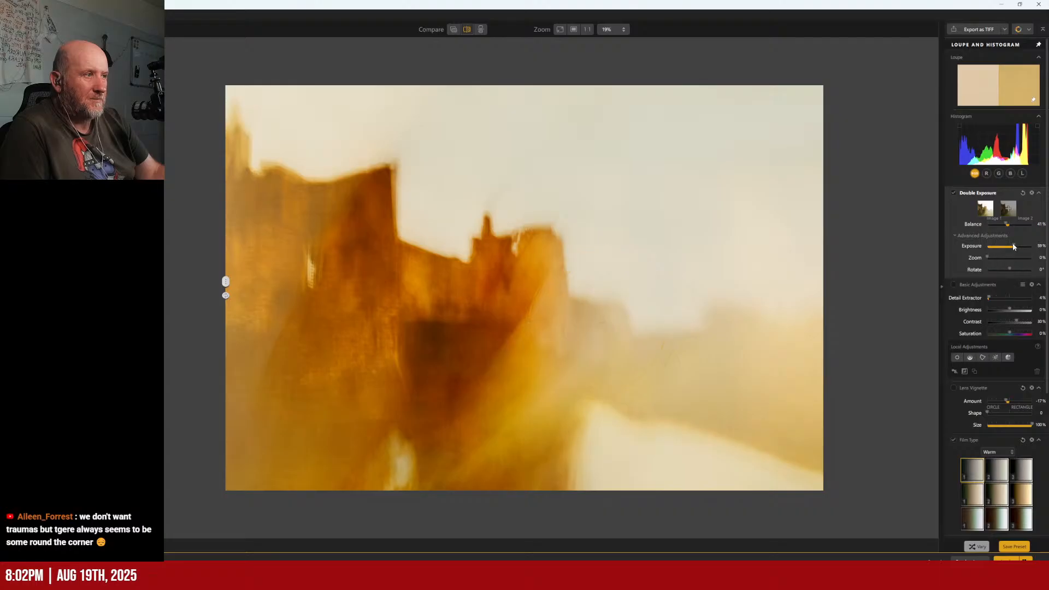
mouse_move(1007, 225)
left_mouse_down()
mouse_move(985, 227)
mouse_move(1027, 235)
mouse_move(984, 238)
mouse_move(997, 241)
left_mouse_up()
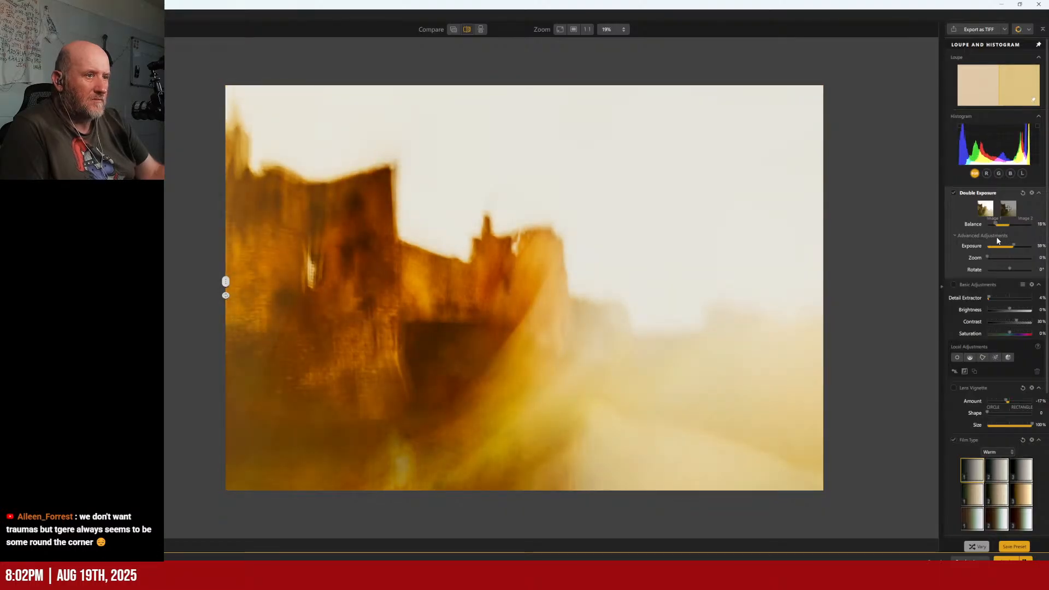
- Tilt the Double Exposure overlay counterclockwise into a diagonal and shift it toward the castle photo's lower-left area
mouse_move(720, 355)
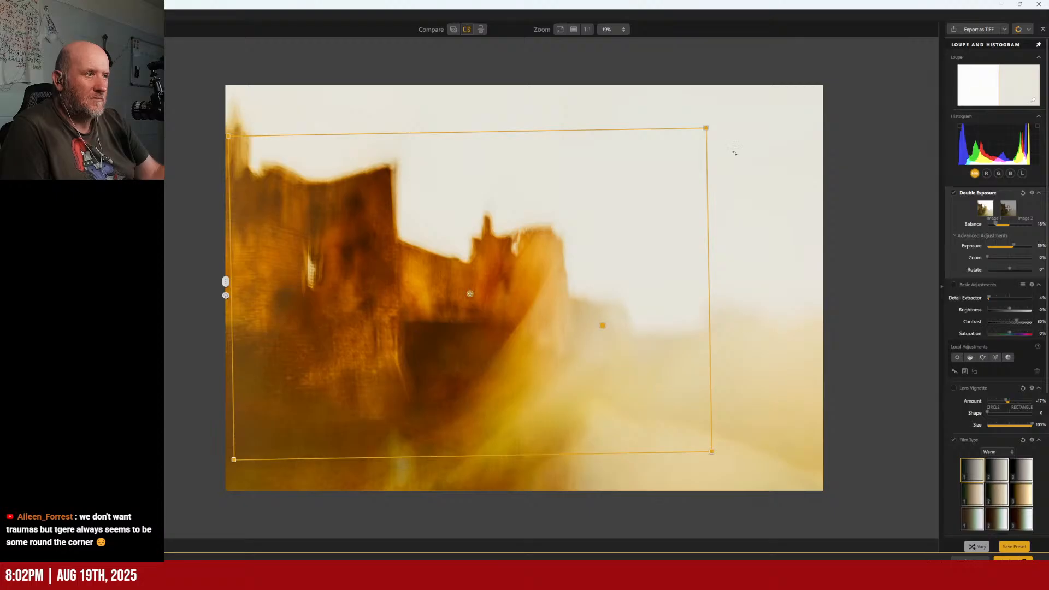
left_click_drag(735, 155, 732, 229)
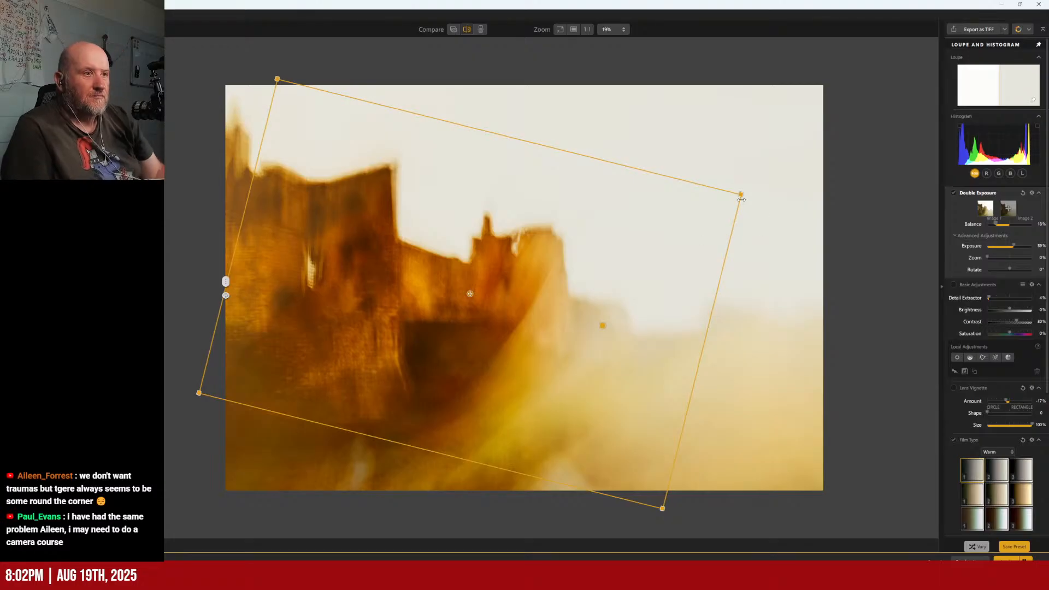
left_click_drag(175, 393, 317, 529)
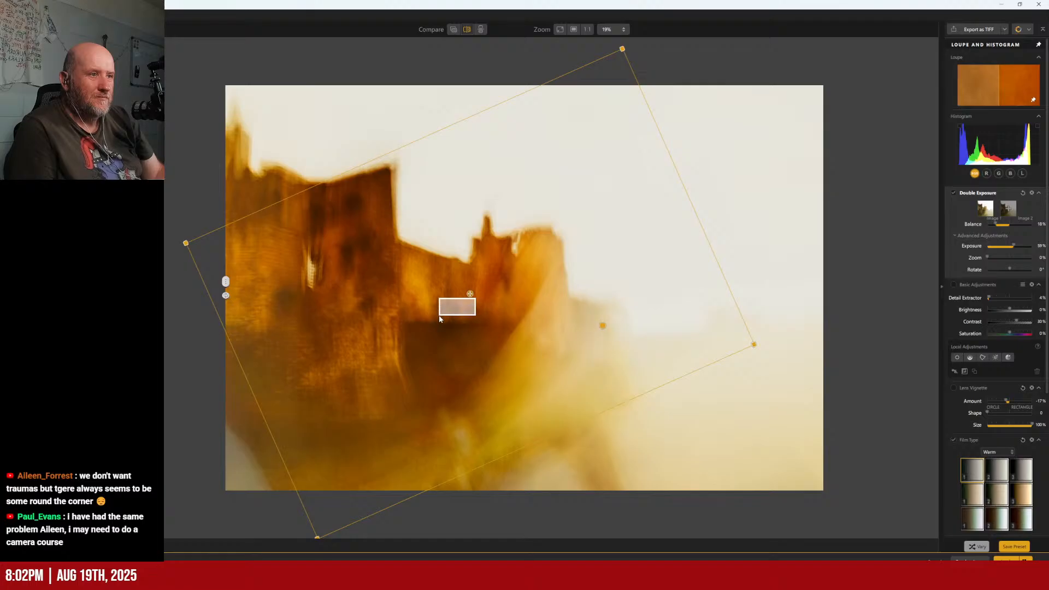
left_click_drag(467, 296, 434, 314)
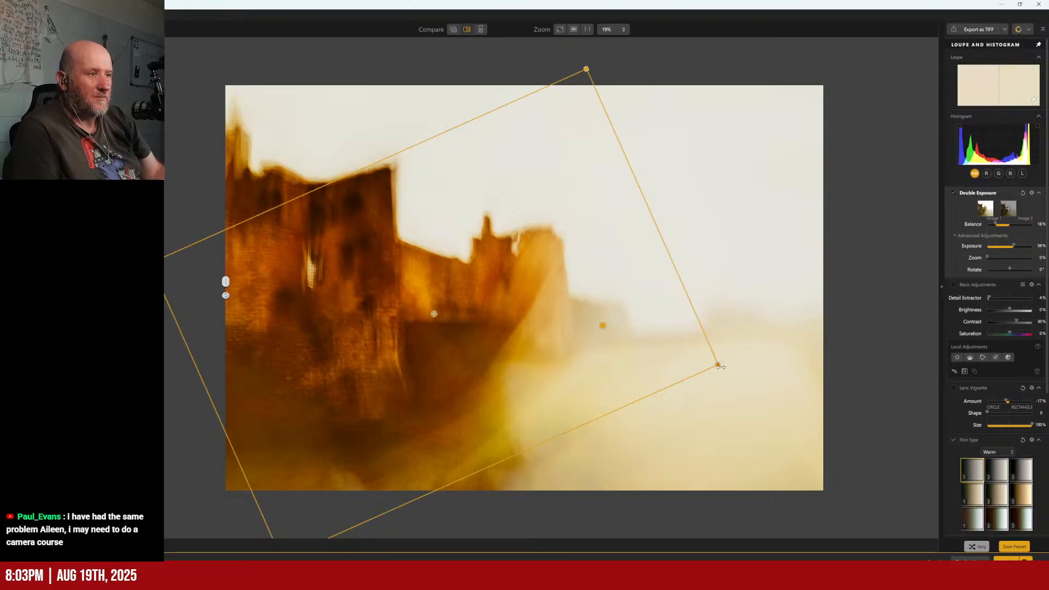
- Fine-tune the diagonal overlay's angle, then set Balance to 16%, Zoom to 36% and Rotate to -145°
left_click_drag(719, 363, 771, 371)
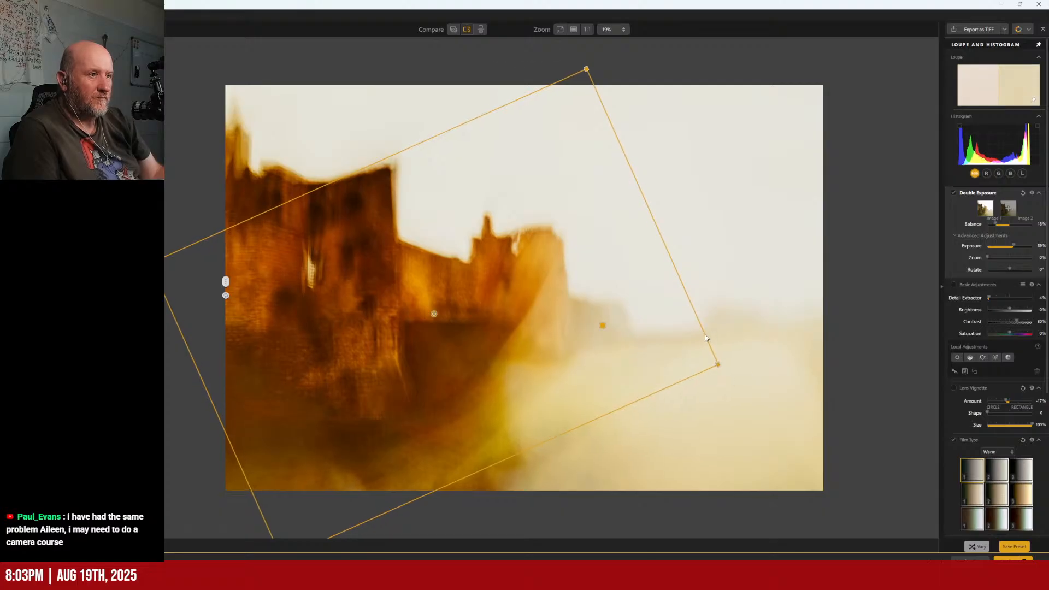
left_click_drag(722, 332, 753, 354)
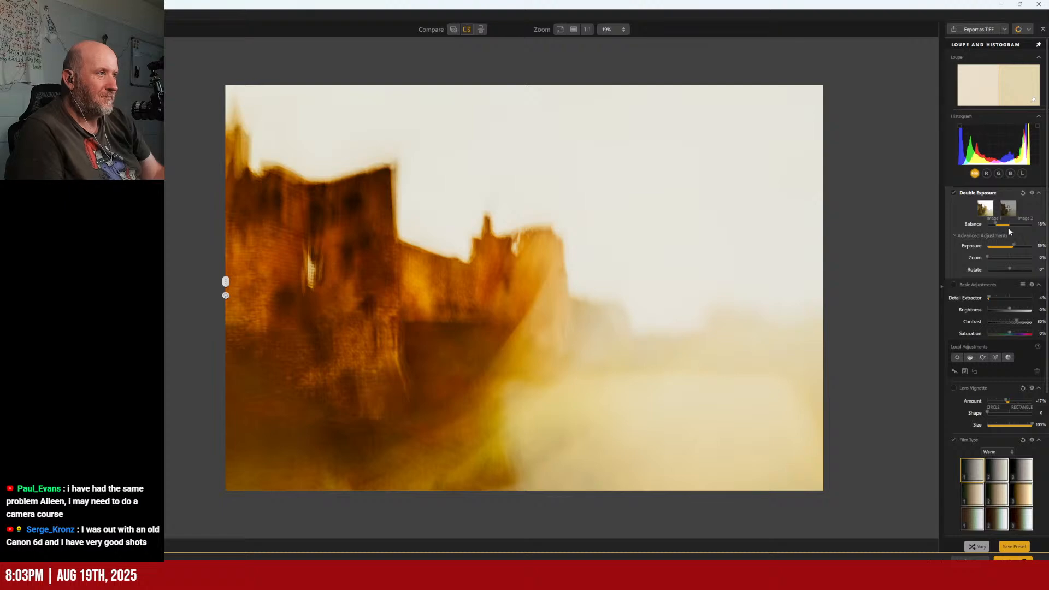
left_click_drag(995, 225, 1003, 274)
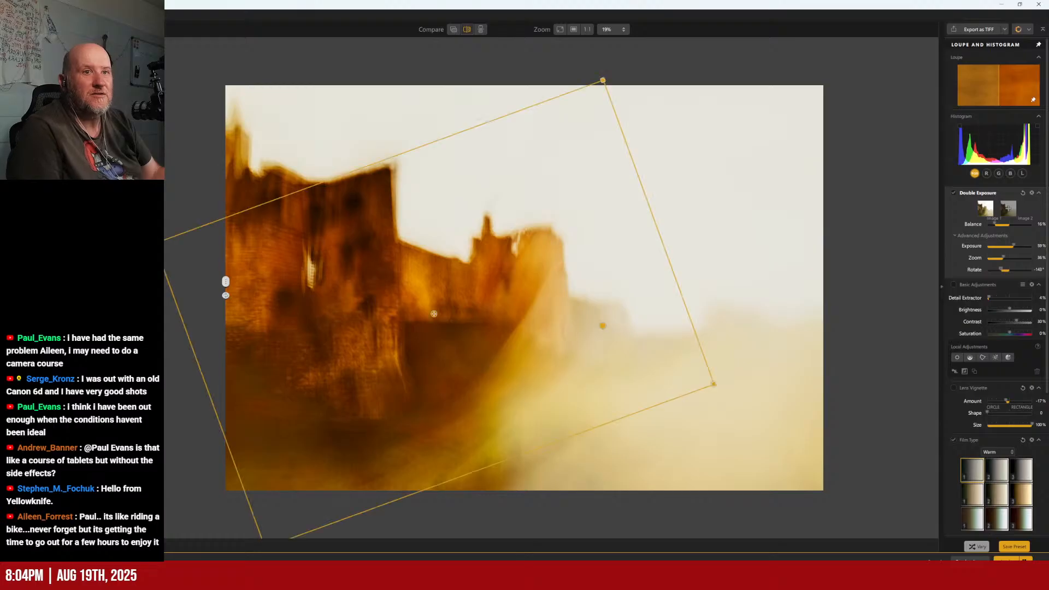
- Reposition and resize the Analog Efex window so the preset browser is visible, and browse the imported presets
left_click(1019, 5)
left_click_drag(489, 149, 322, 10)
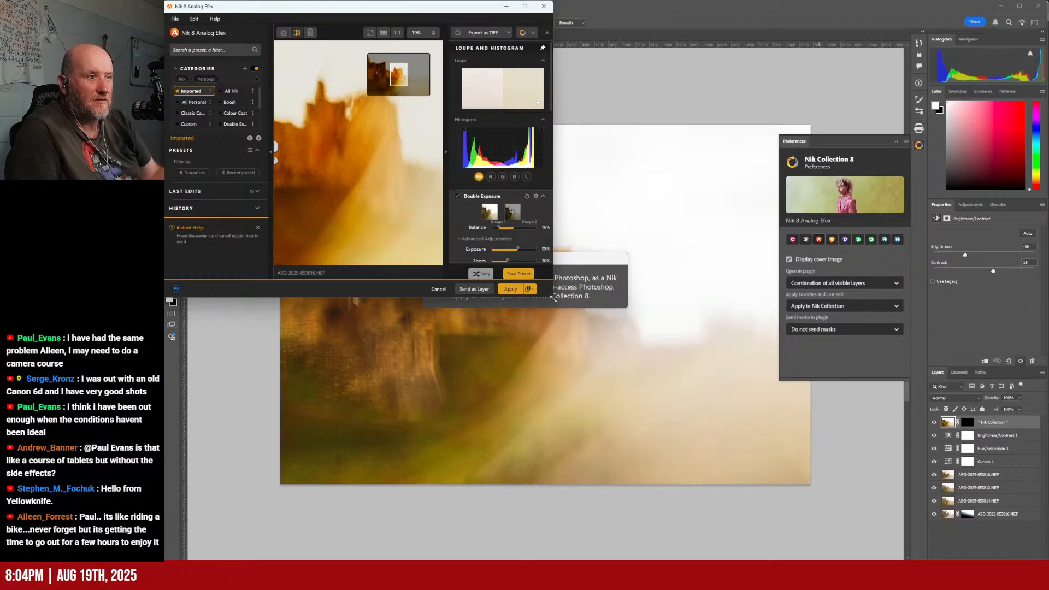
left_click_drag(550, 299, 1046, 564)
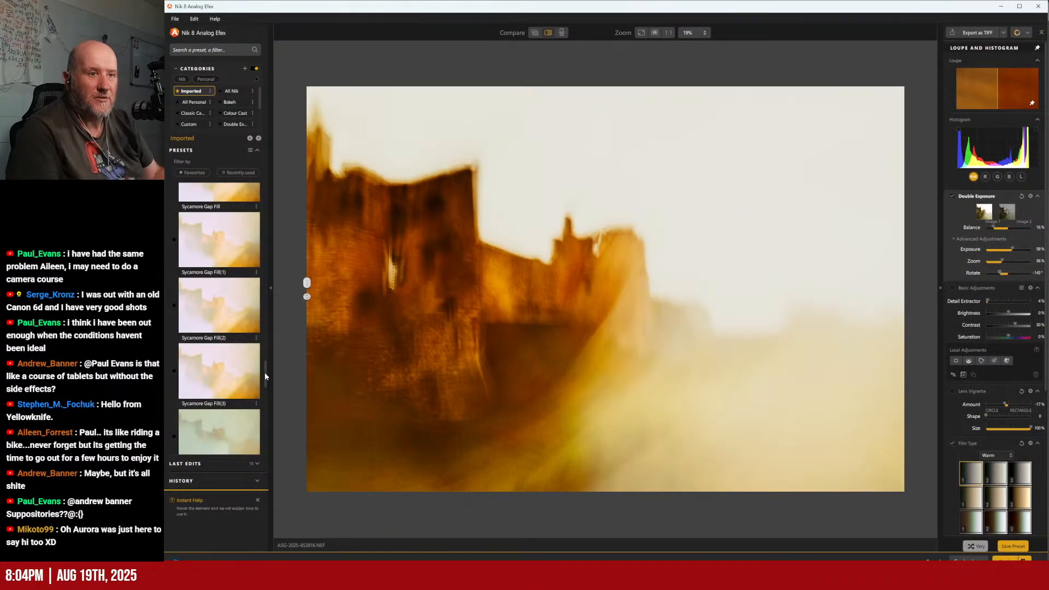
scroll(265, 372, "up", 5)
scroll(260, 364, "up", 5)
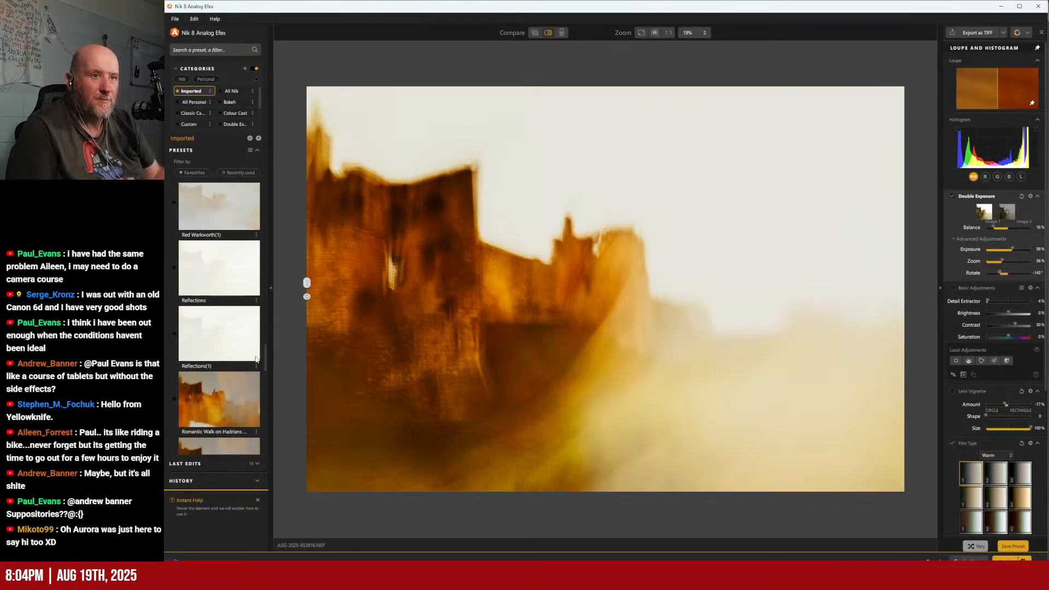
scroll(254, 352, "up", 3)
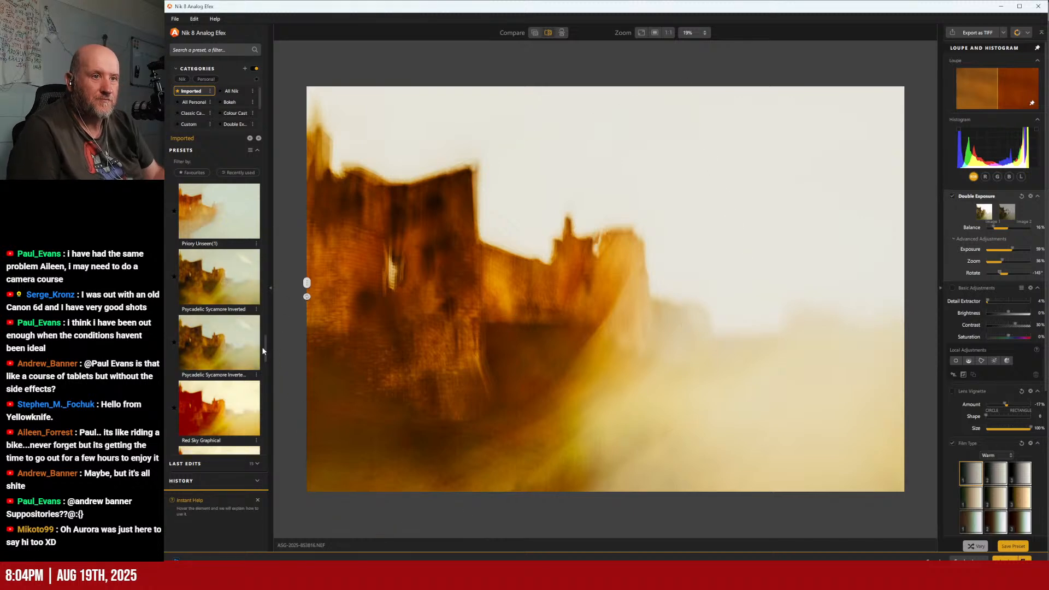
scroll(264, 345, "up", 5)
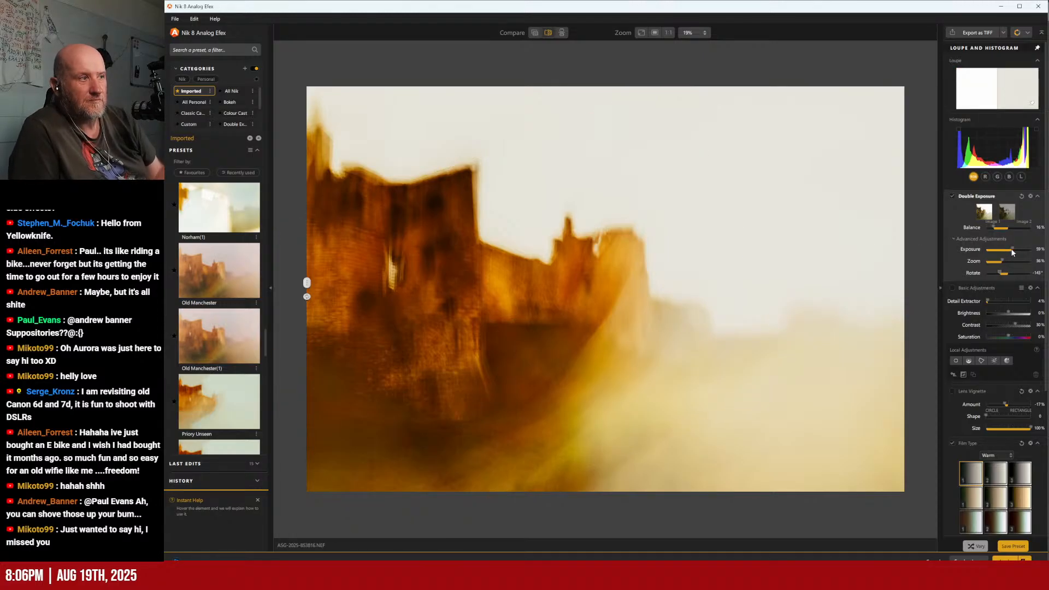
- Set the double exposure's Exposure to 55%, switch off the Film Type filter, and toggle Levels & Curves to compare its effect
left_click_drag(1015, 251, 1010, 250)
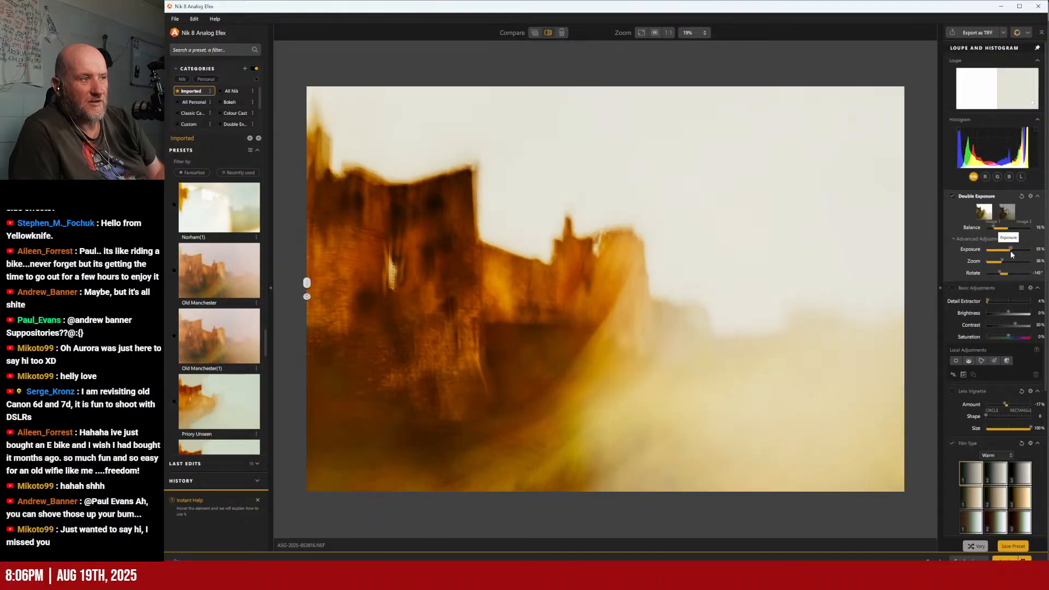
left_click(951, 443)
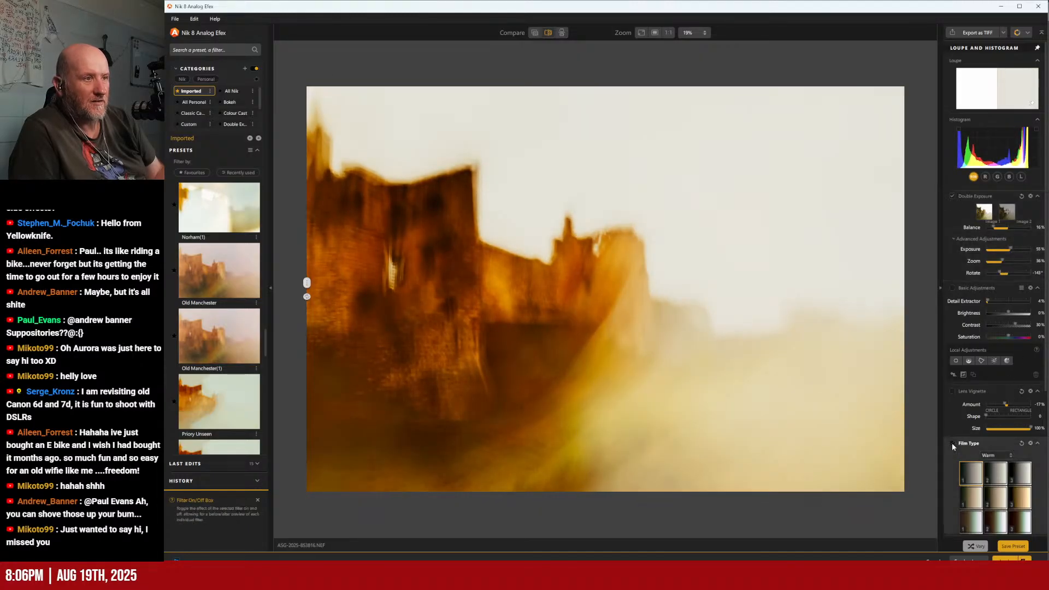
scroll(977, 374, "down", 4)
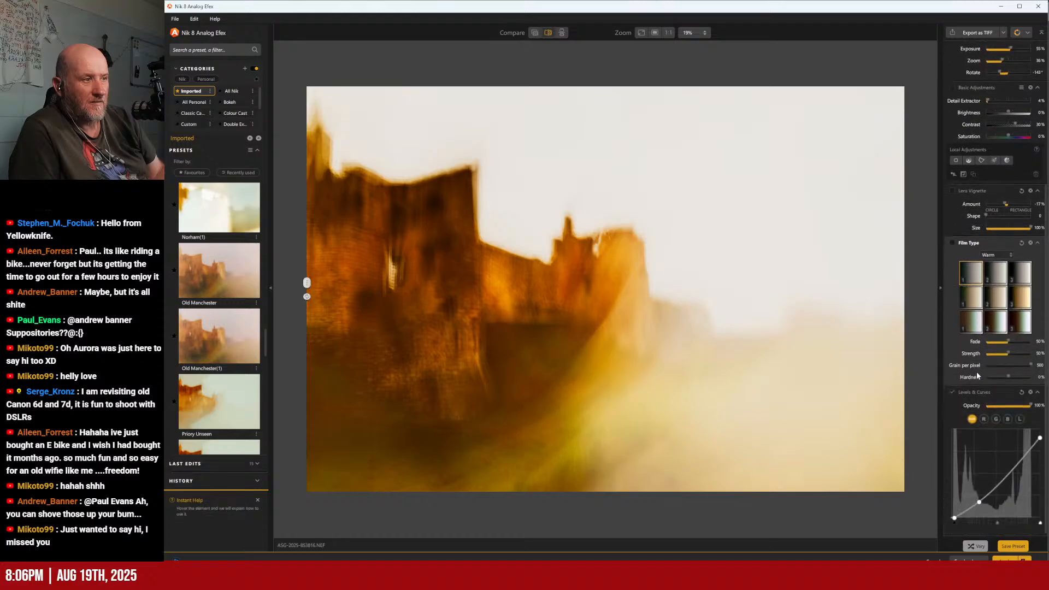
left_click(951, 393)
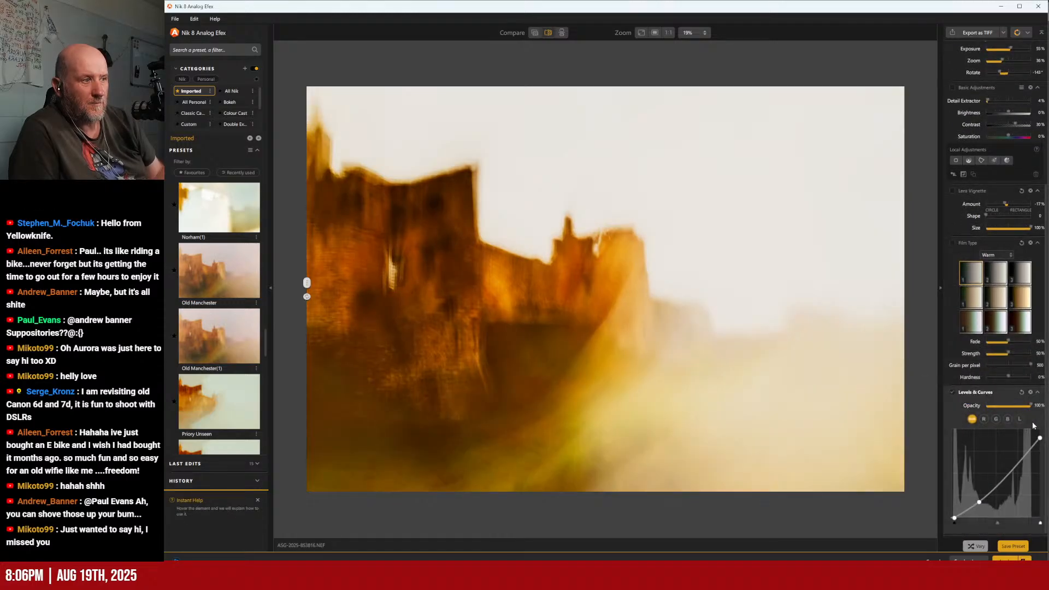
- Remove the existing midpoint from the blue channel curve in Levels & Curves and add a new one slightly below the diagonal
left_click(983, 419)
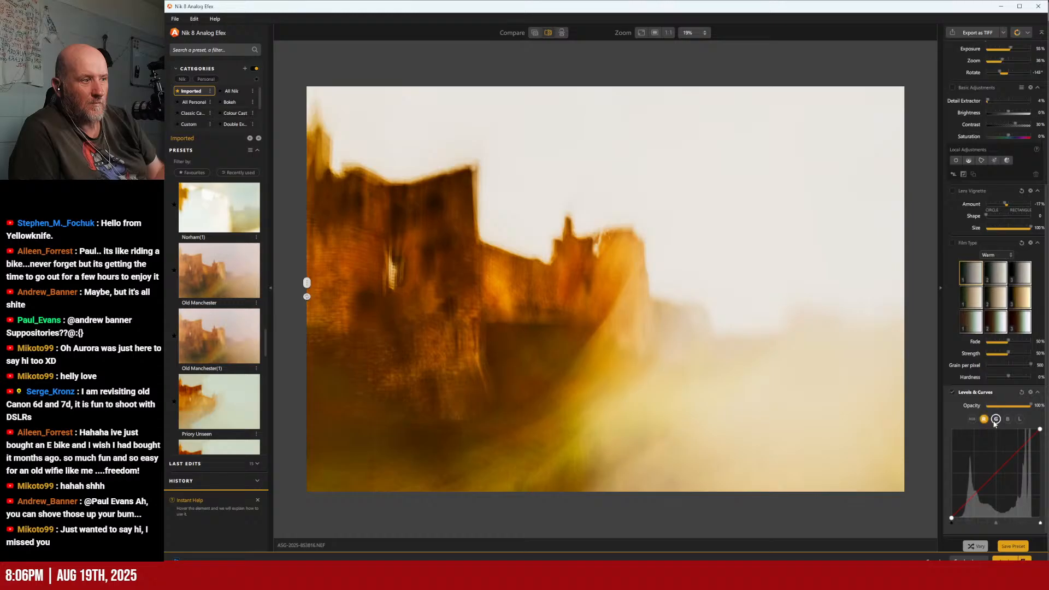
left_click(995, 419)
left_click(1008, 419)
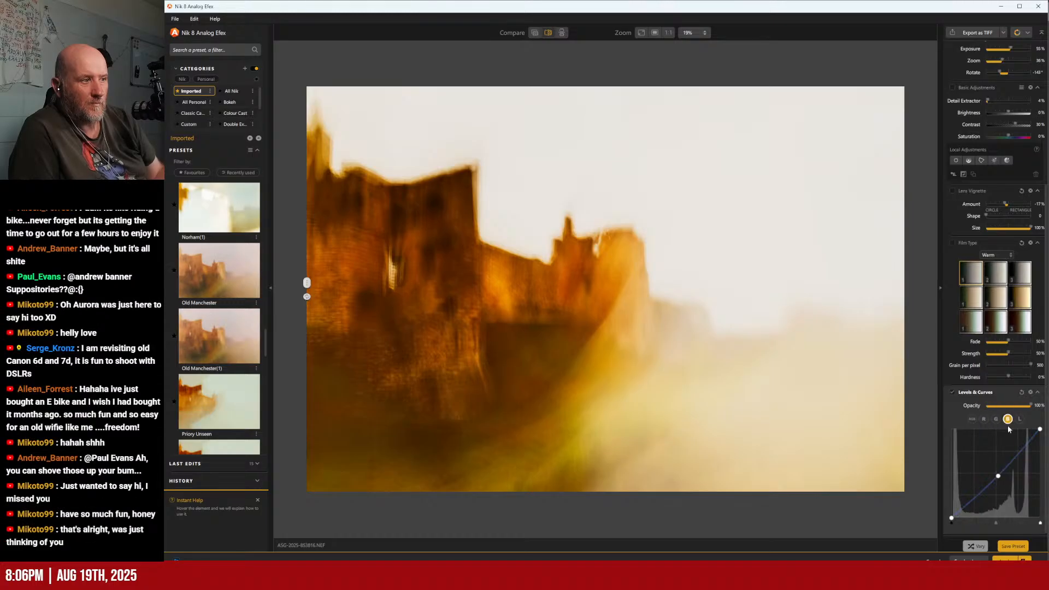
double_click(998, 476)
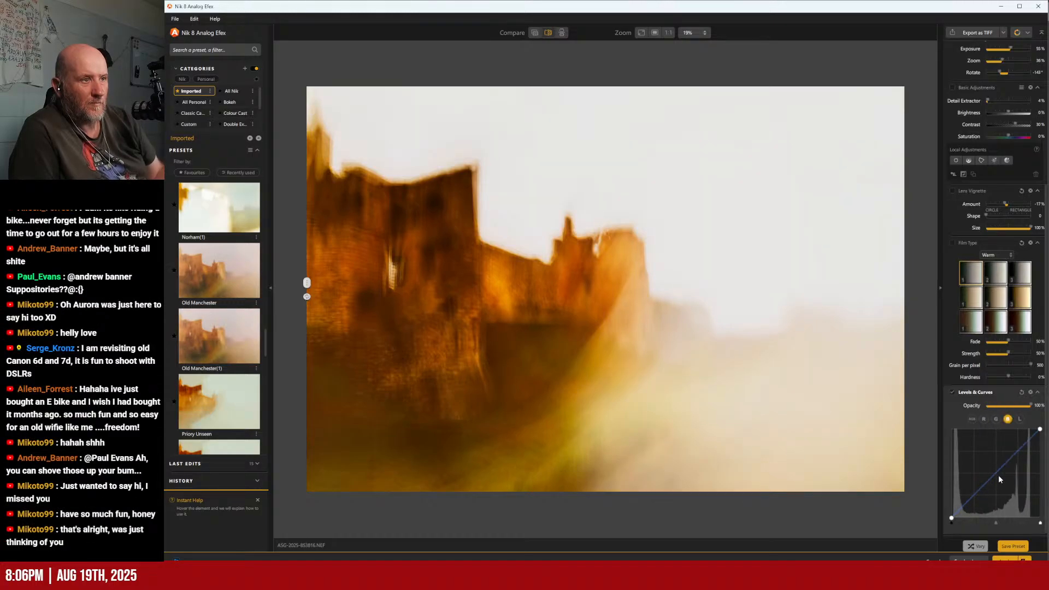
left_click_drag(994, 472, 999, 477)
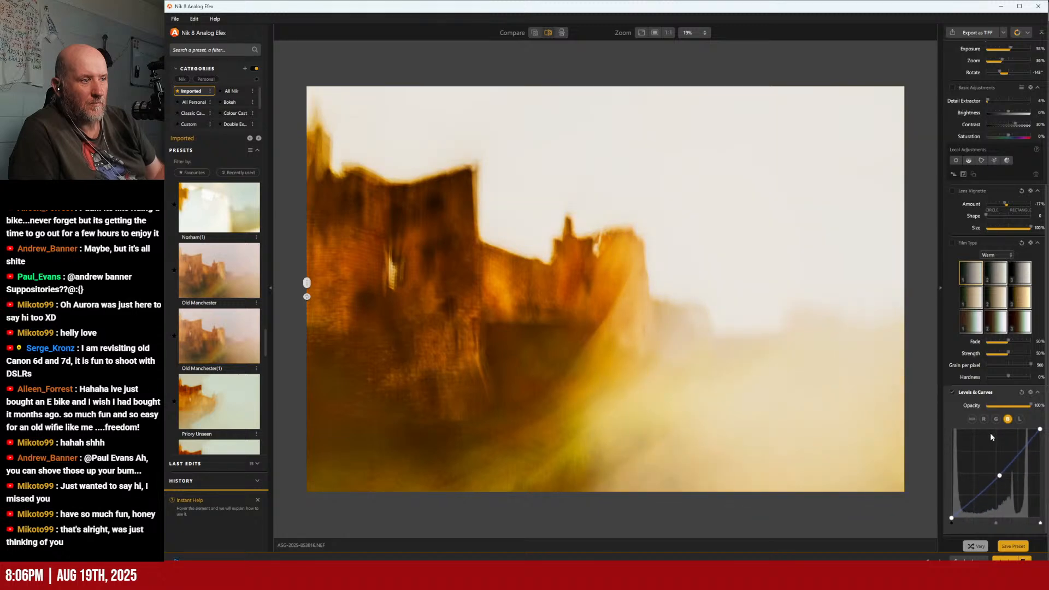
- Add a control point just above the middle of the red channel curve, keeping it close to the diagonal
left_click(983, 418)
left_click_drag(1003, 463, 1003, 466)
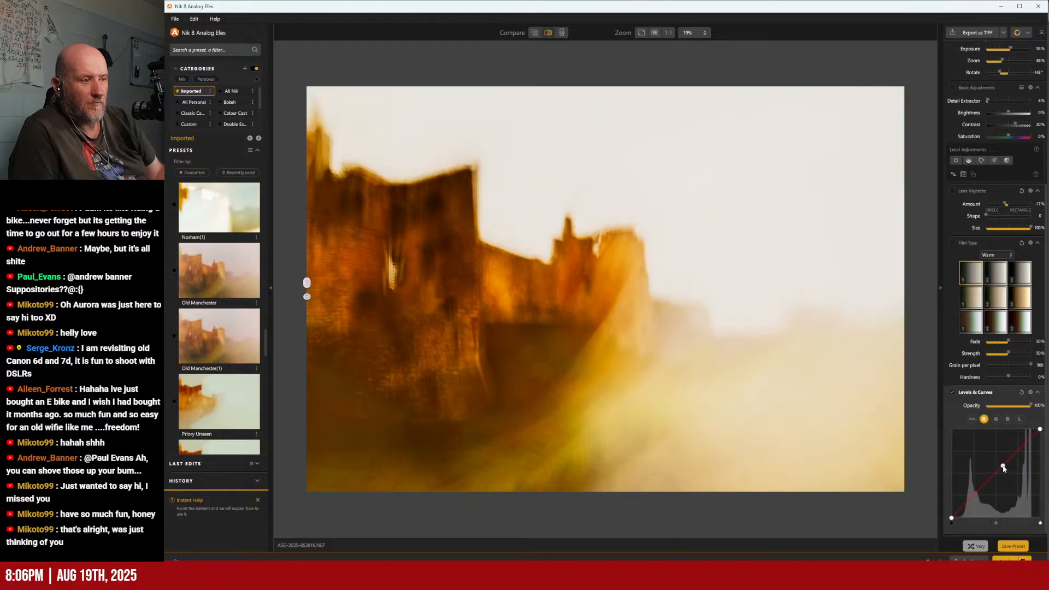
left_click_drag(952, 518, 952, 518)
- Raise the black point and the white point of the combined RGB curve slightly
left_click(971, 418)
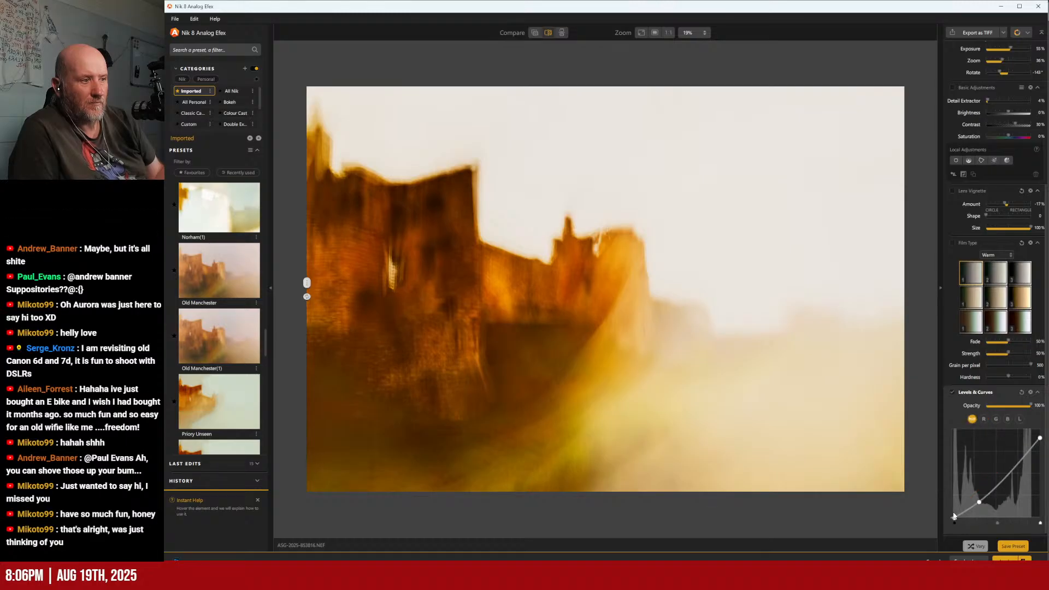
left_click_drag(953, 516, 955, 514)
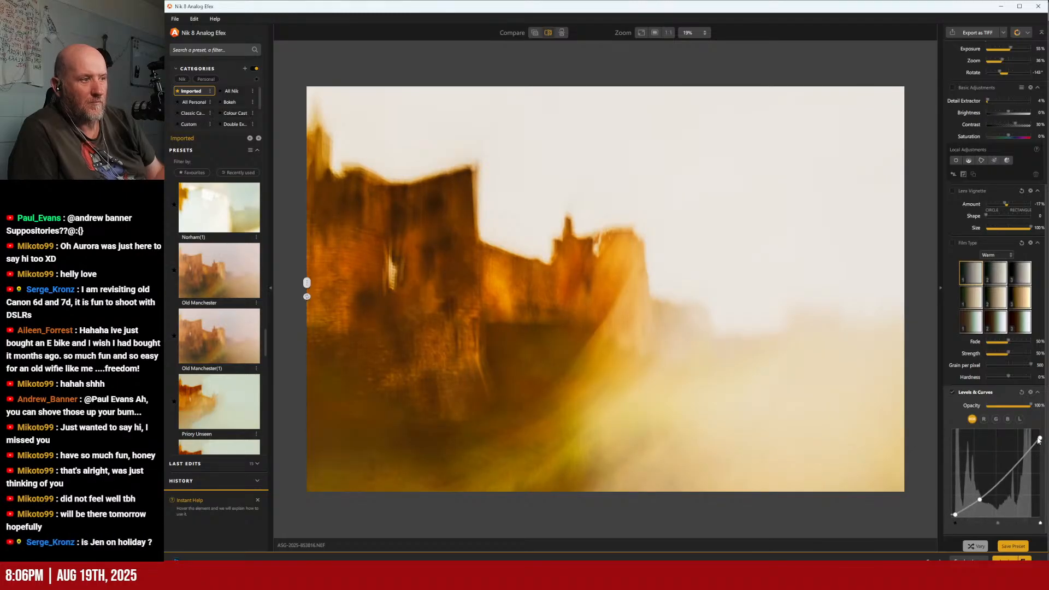
mouse_move(1040, 440)
left_mouse_down()
mouse_move(1041, 450)
mouse_move(1045, 436)
left_mouse_up()
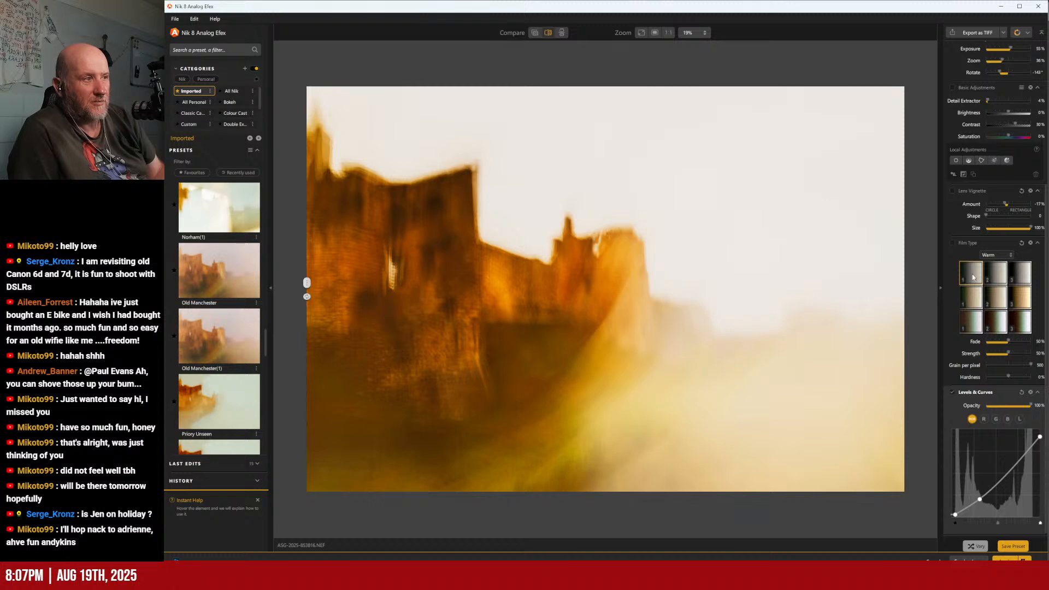
- Enable the Warm Film Type and set its fade to 54% and strength to 32%
left_click(953, 243)
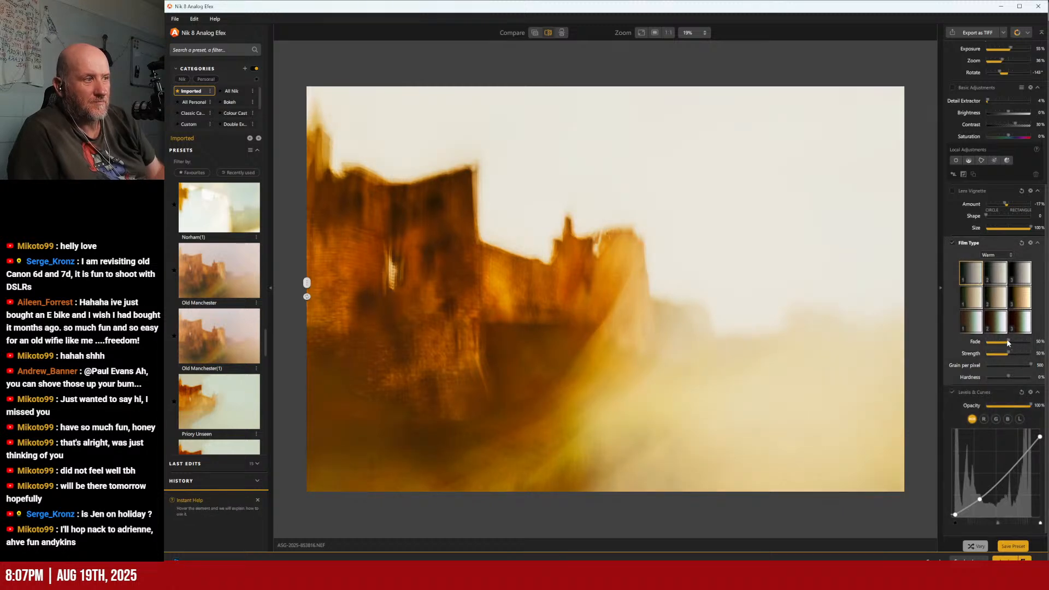
left_click_drag(1008, 341, 1000, 366)
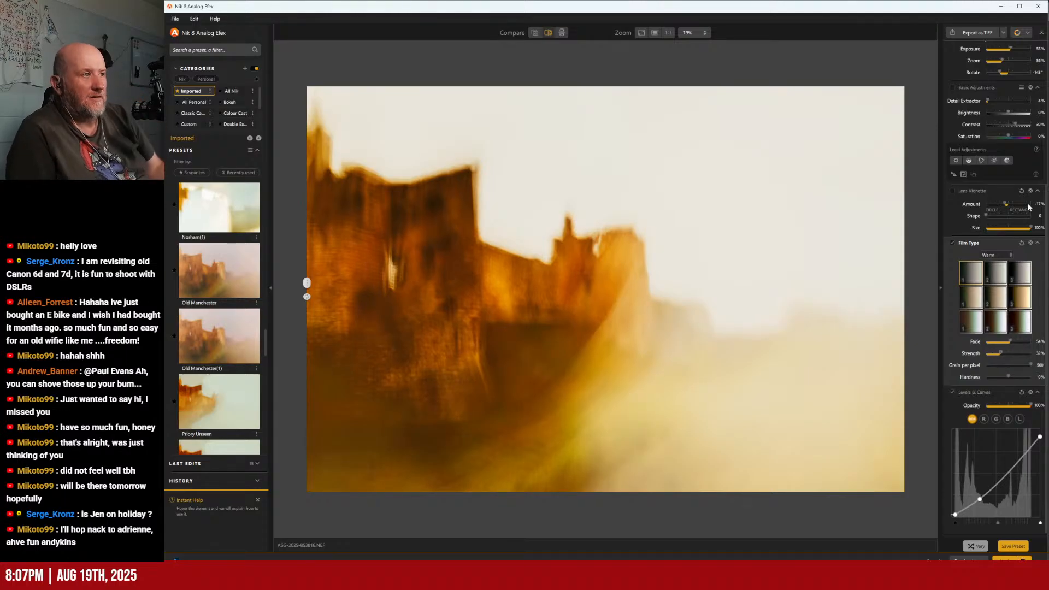
- Enable the Lens Vignette, move its centre to the bright sky beyond the castle, and set the amount to 22%
left_click(951, 191)
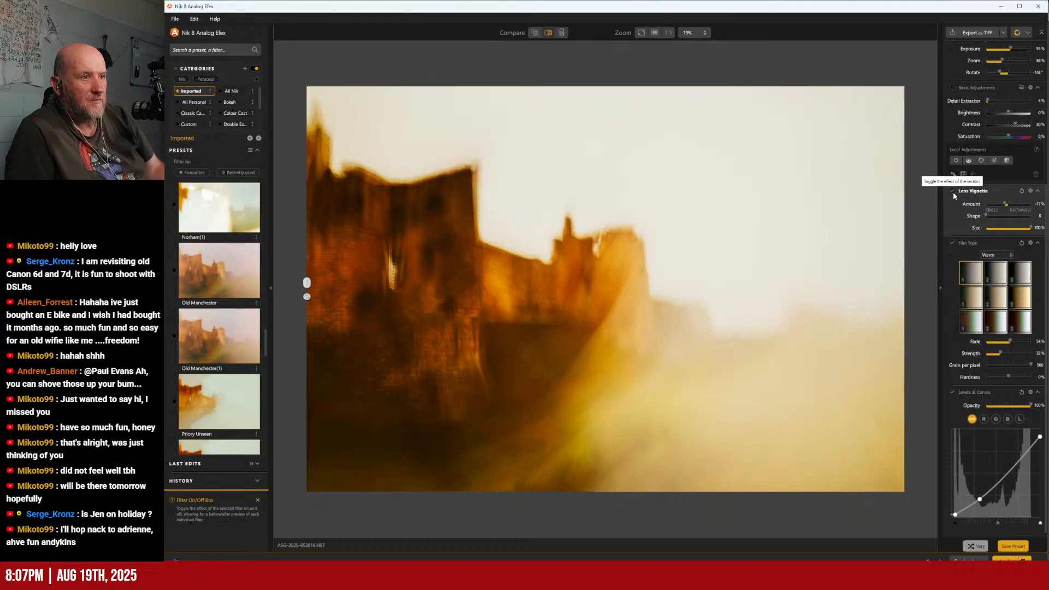
left_click_drag(608, 212, 601, 303)
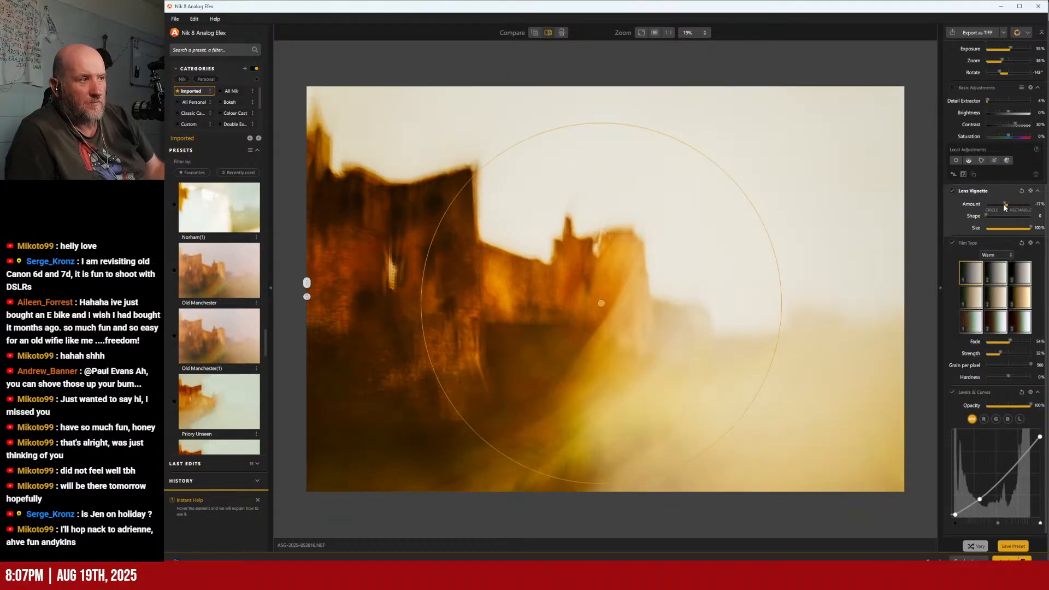
left_click_drag(1005, 204, 1021, 208)
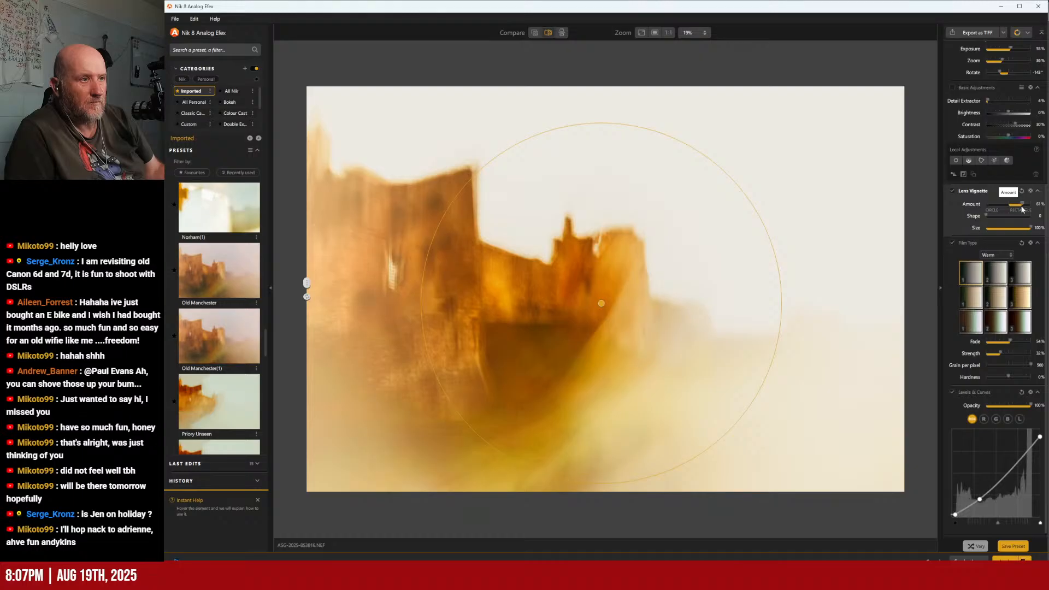
left_click_drag(601, 303, 757, 252)
left_click_drag(1021, 204, 1012, 205)
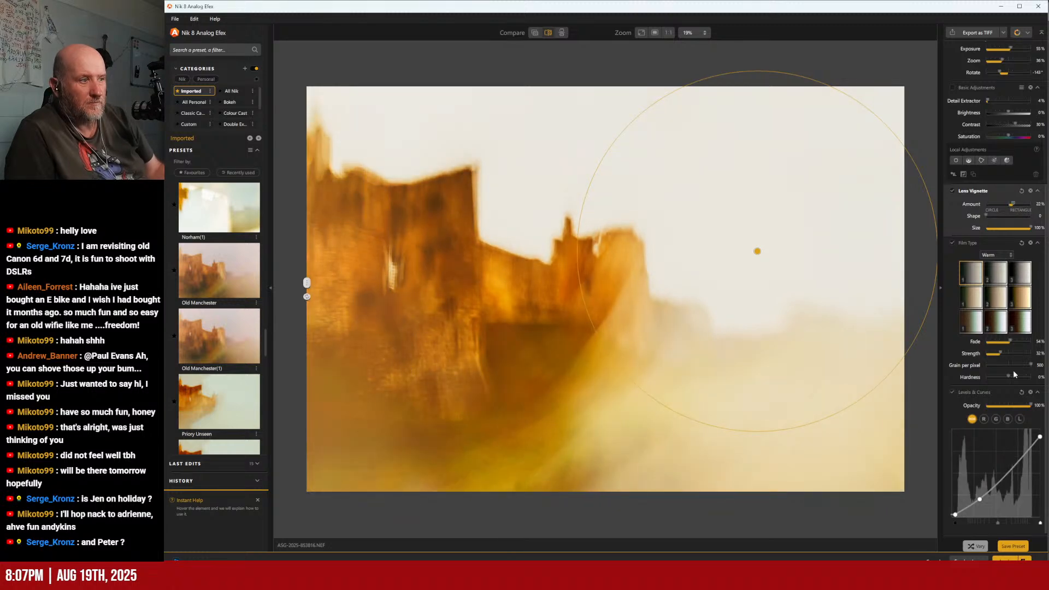
- Turn on Basic Adjustments and reduce the contrast to just below 0%
scroll(1010, 376, "up", 5)
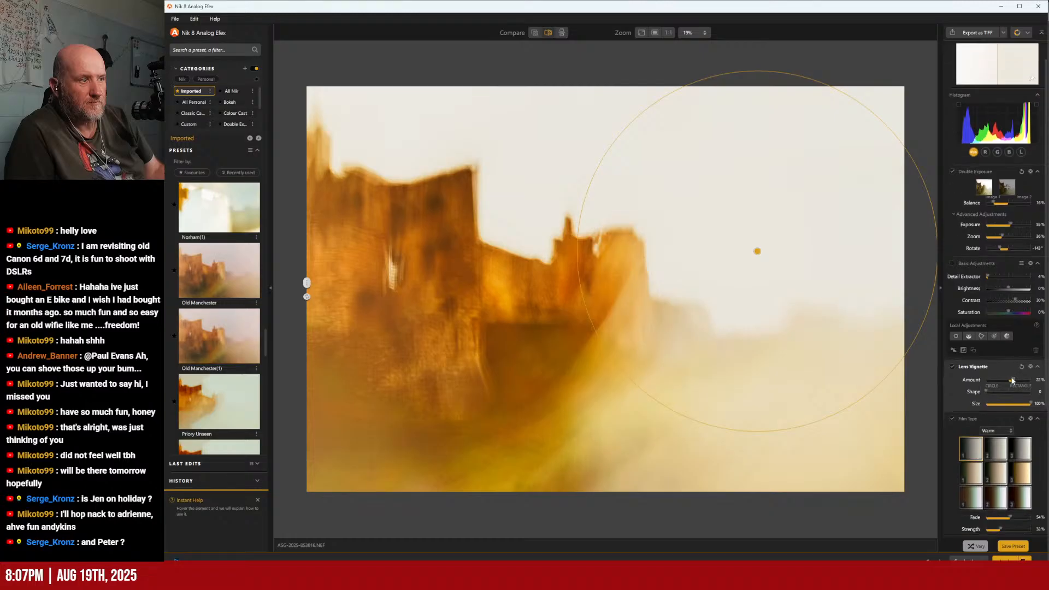
scroll(1012, 380, "down", 1)
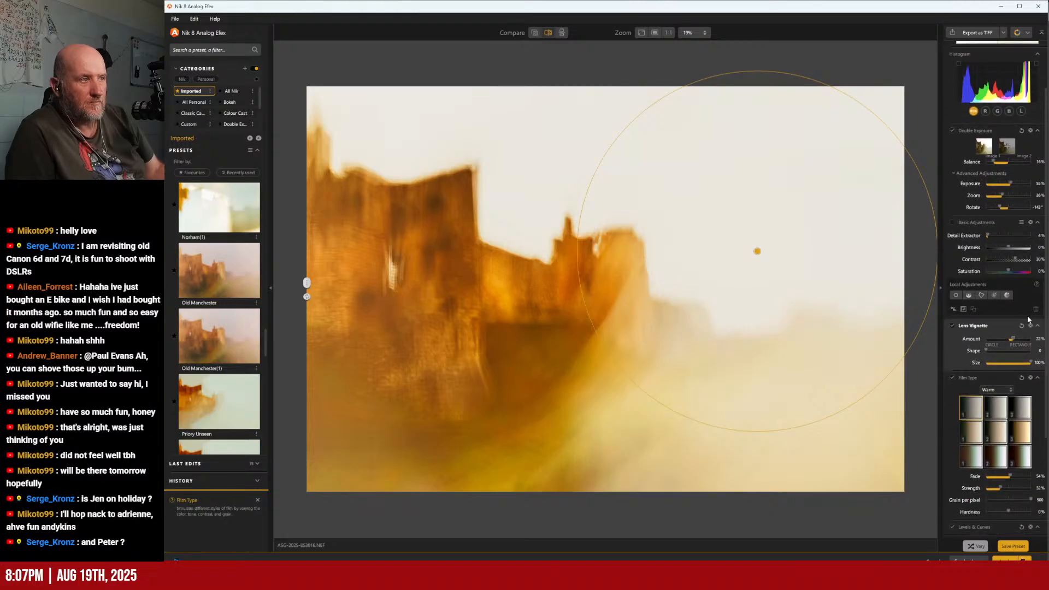
left_click(1014, 260)
mouse_move(1014, 259)
left_mouse_down()
mouse_move(996, 258)
mouse_move(1007, 258)
left_mouse_up()
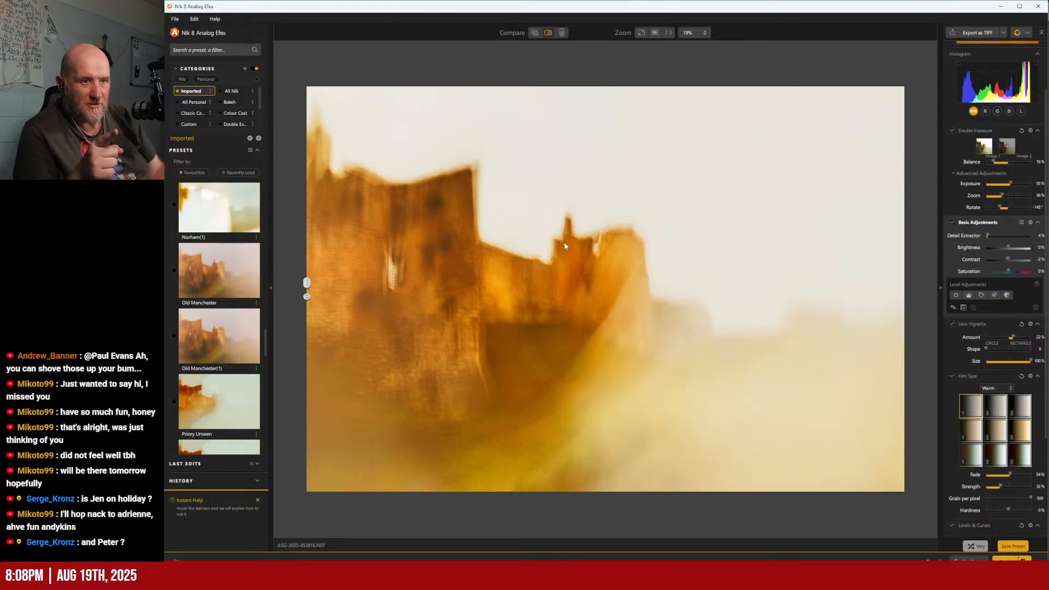
- Apply the current look with New Layer output, keep the plugin open, and accept the notice about multiple layers
mouse_move(265, 343)
left_mouse_down()
mouse_move(268, 356)
mouse_move(266, 337)
left_mouse_up()
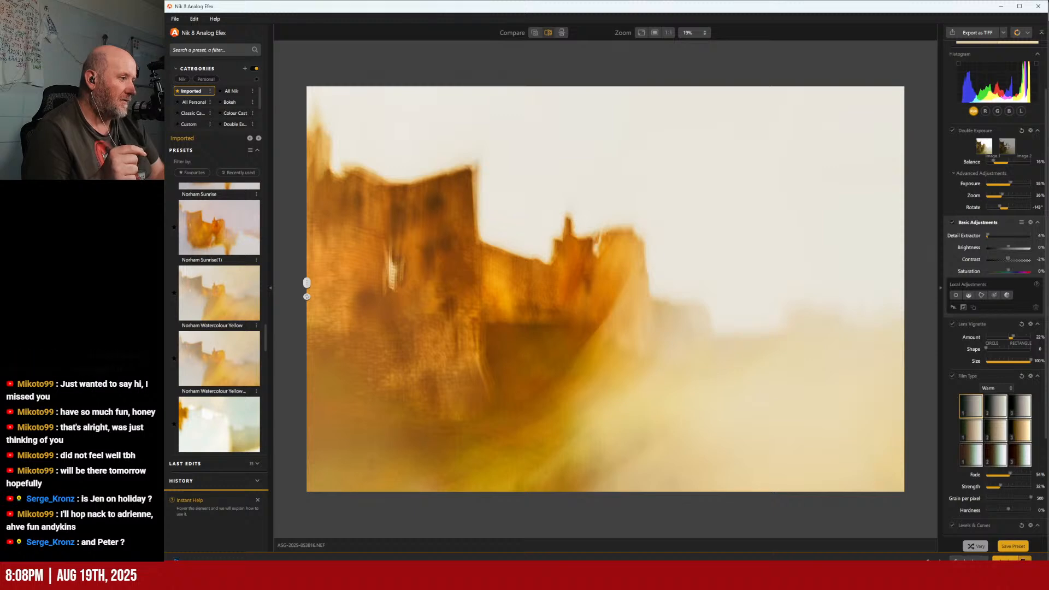
left_click(1024, 560)
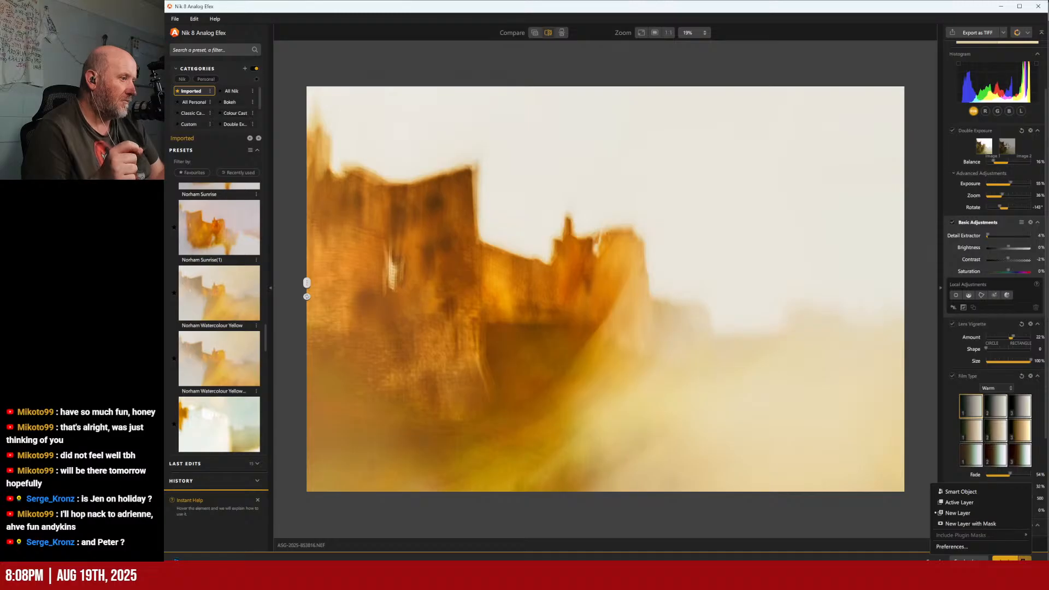
left_click(1024, 560)
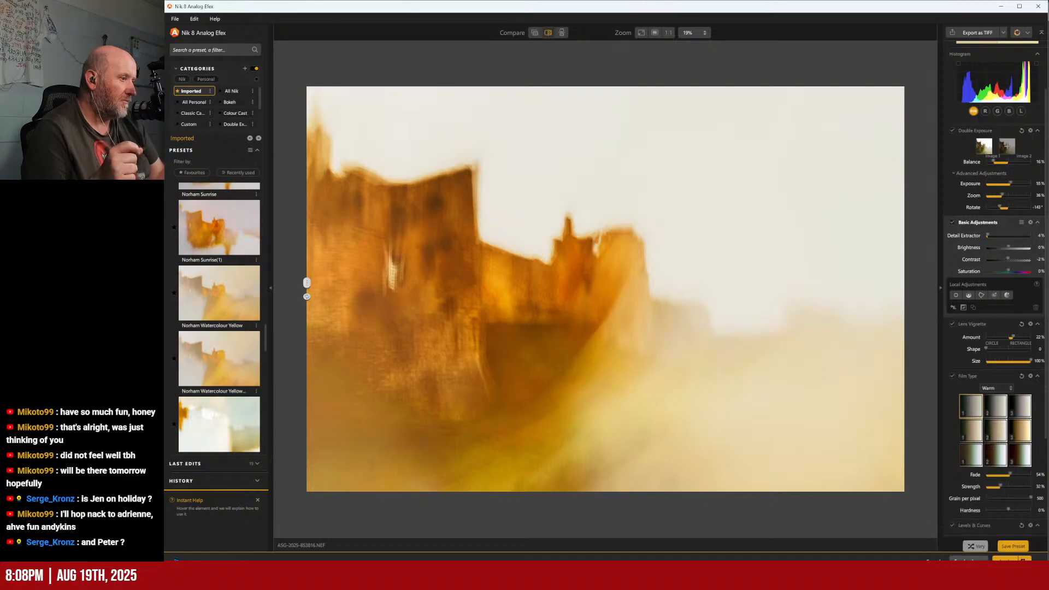
left_click(968, 560)
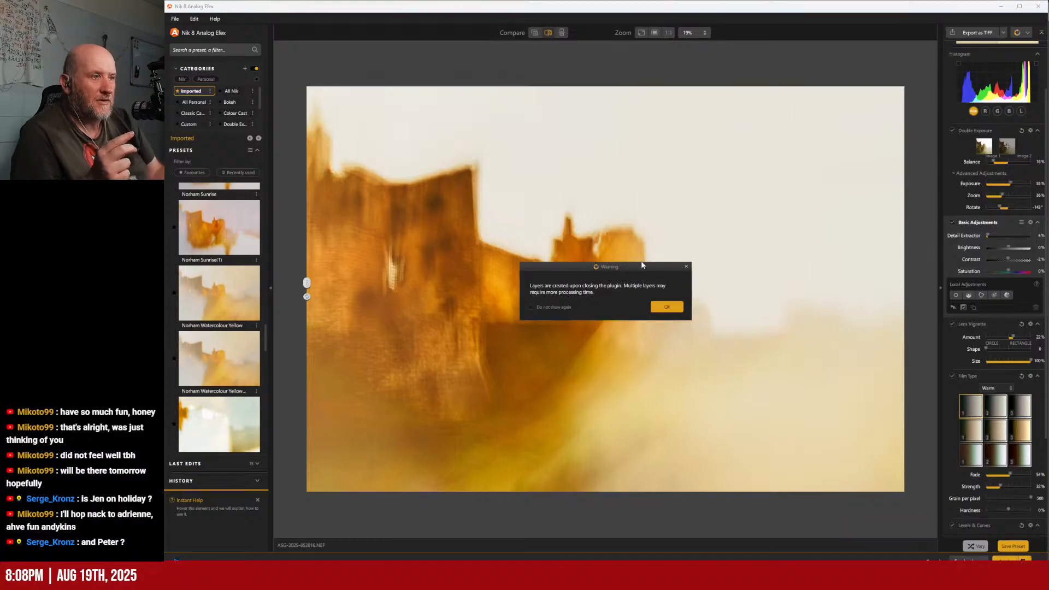
left_click(671, 307)
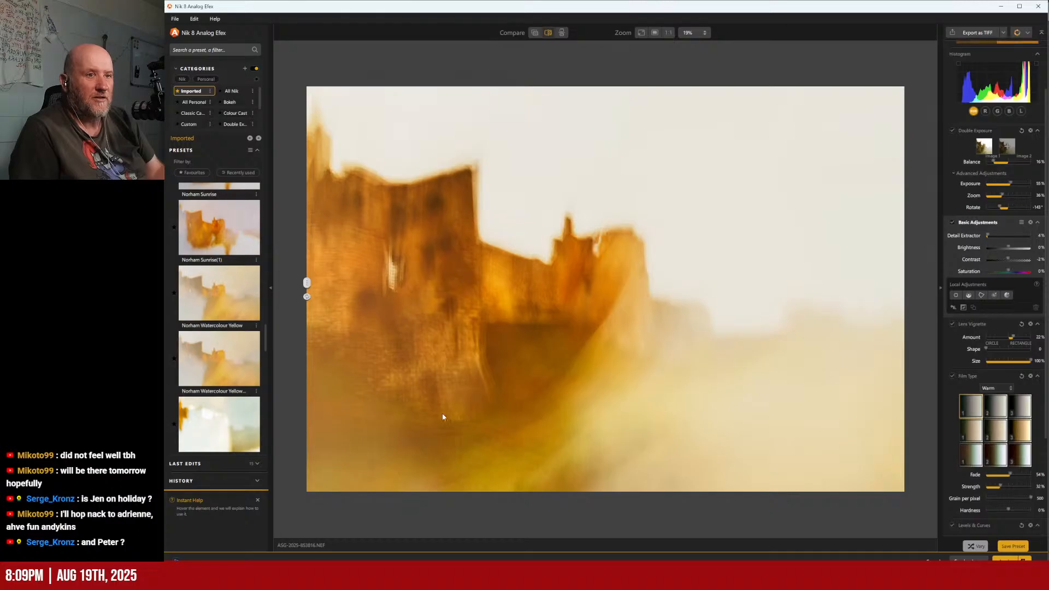
- Apply the Norham Watercolour Yellow preset, then rotate its double-exposure overlay closer to level and shift it slightly up over the castle
left_click(207, 299)
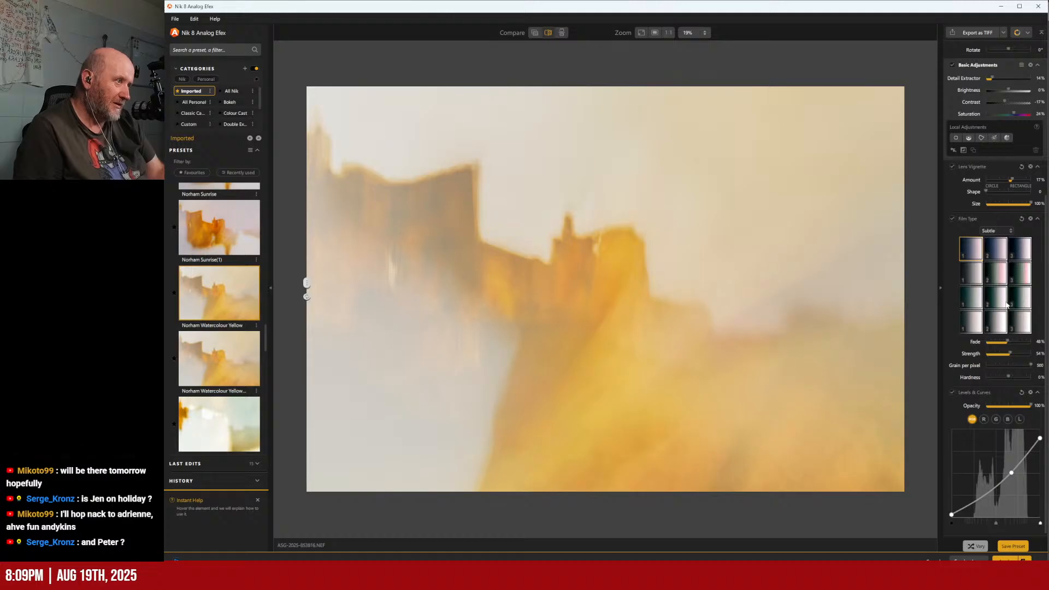
scroll(1017, 355, "up", 4)
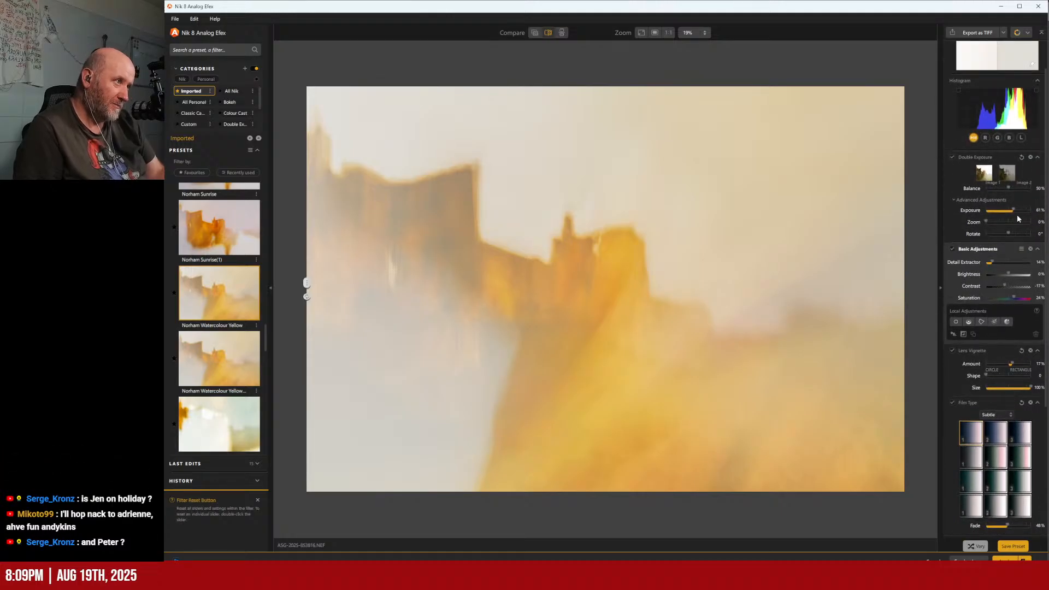
left_click(962, 170)
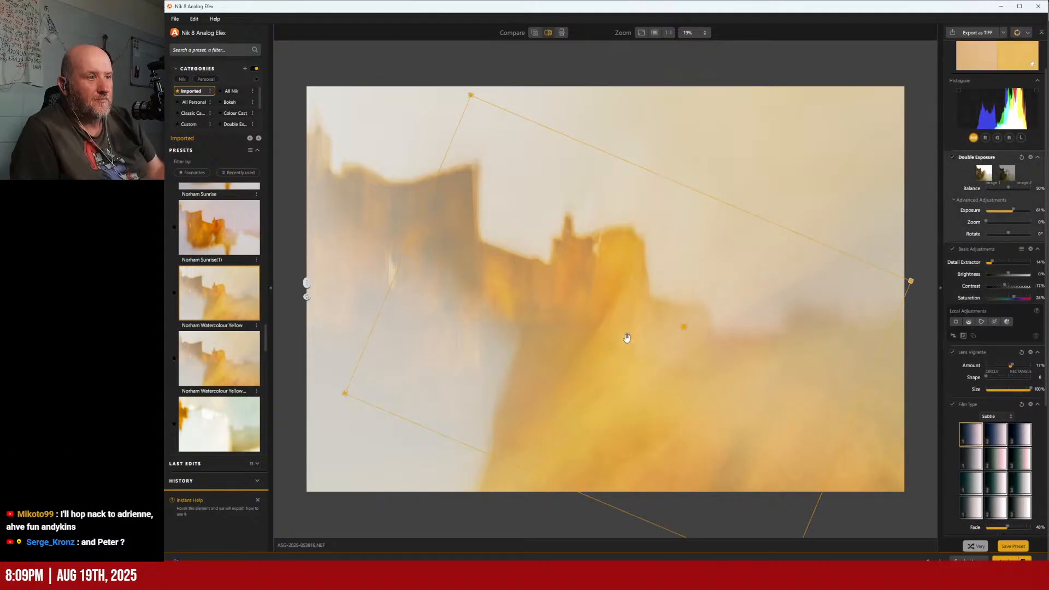
mouse_move(627, 340)
left_mouse_down()
mouse_move(609, 369)
mouse_move(650, 375)
mouse_move(656, 346)
mouse_move(559, 320)
mouse_move(577, 348)
mouse_move(637, 346)
mouse_move(604, 333)
mouse_move(631, 346)
mouse_move(626, 337)
left_mouse_up()
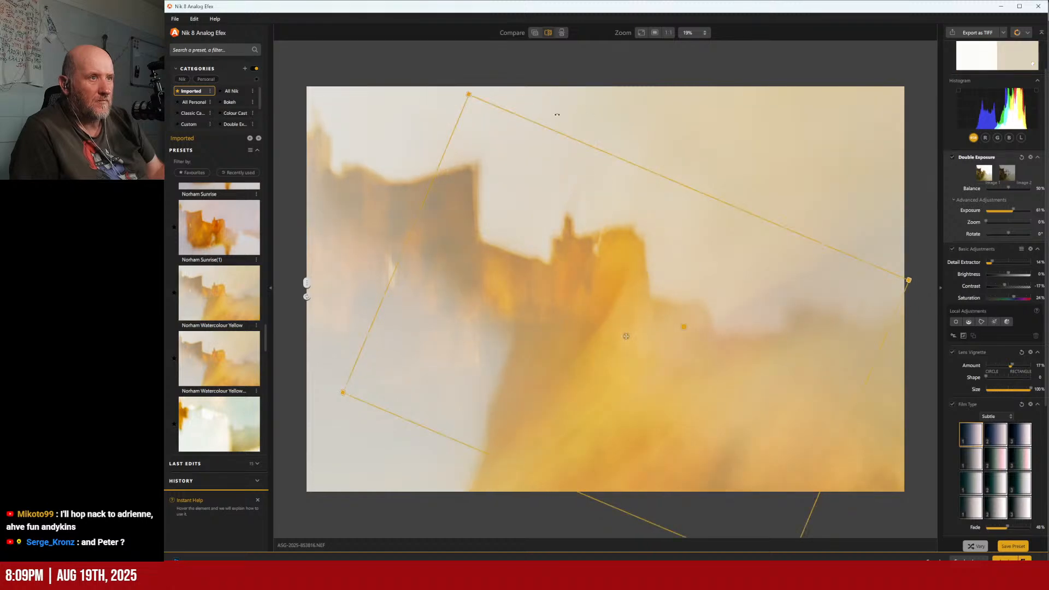
left_click_drag(444, 108, 385, 153)
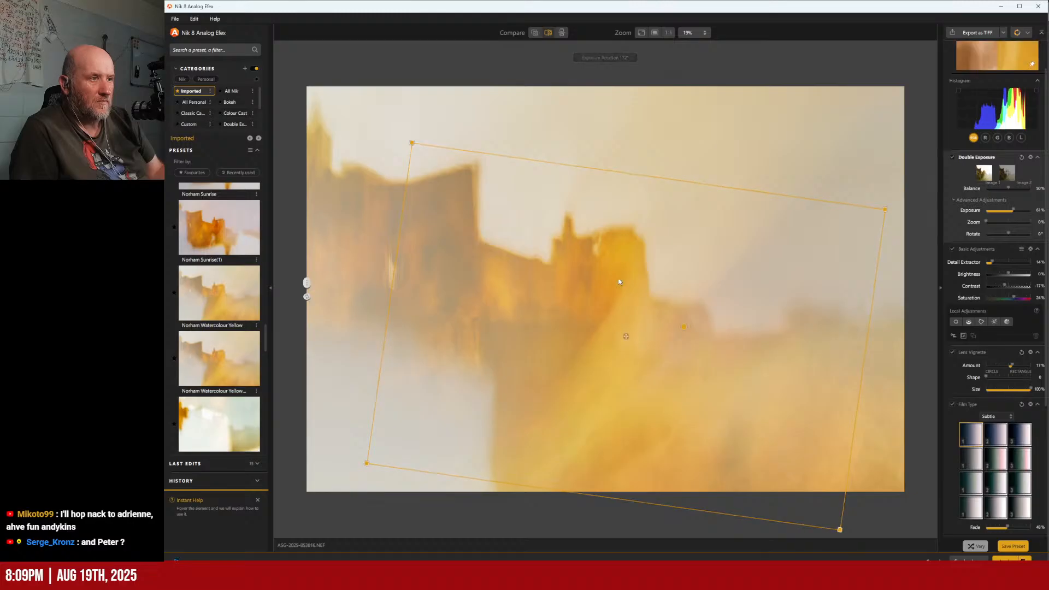
left_click_drag(628, 340, 614, 321)
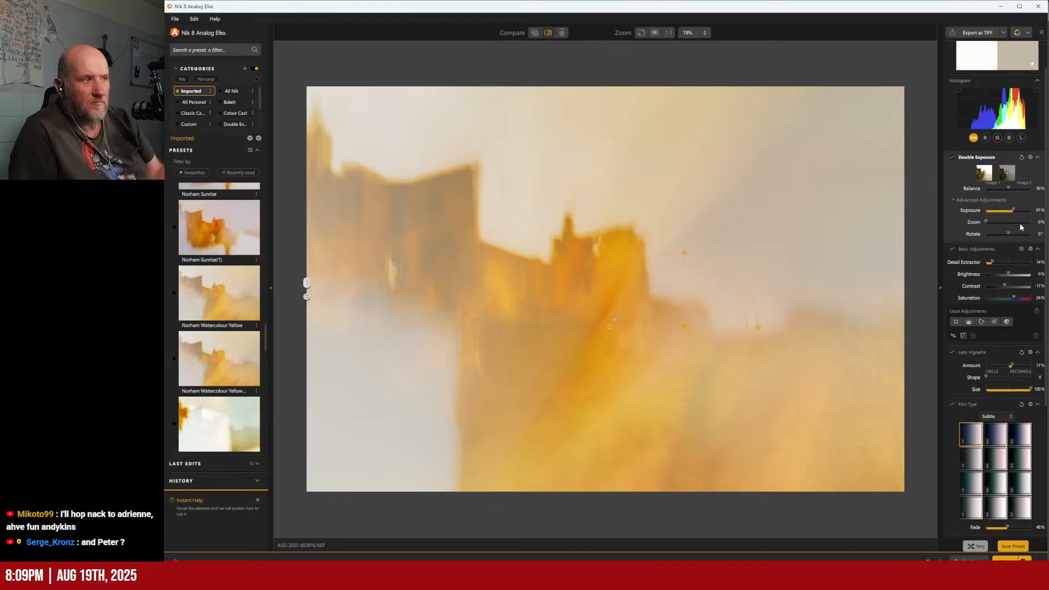
- Set the Double Exposure exposure to 50% and shift the balance slightly towards Image 2
mouse_move(1014, 210)
left_mouse_down()
mouse_move(995, 211)
mouse_move(1015, 211)
left_mouse_up()
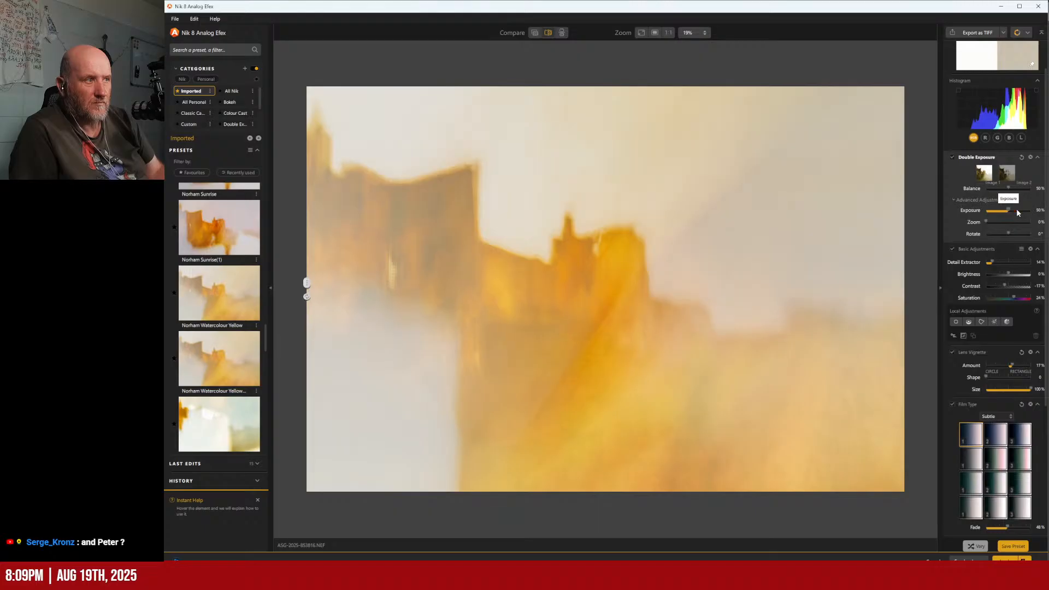
double_click(1016, 209)
left_click_drag(1005, 189, 1018, 189)
mouse_move(1017, 191)
left_mouse_down()
mouse_move(995, 192)
mouse_move(1014, 193)
left_mouse_up()
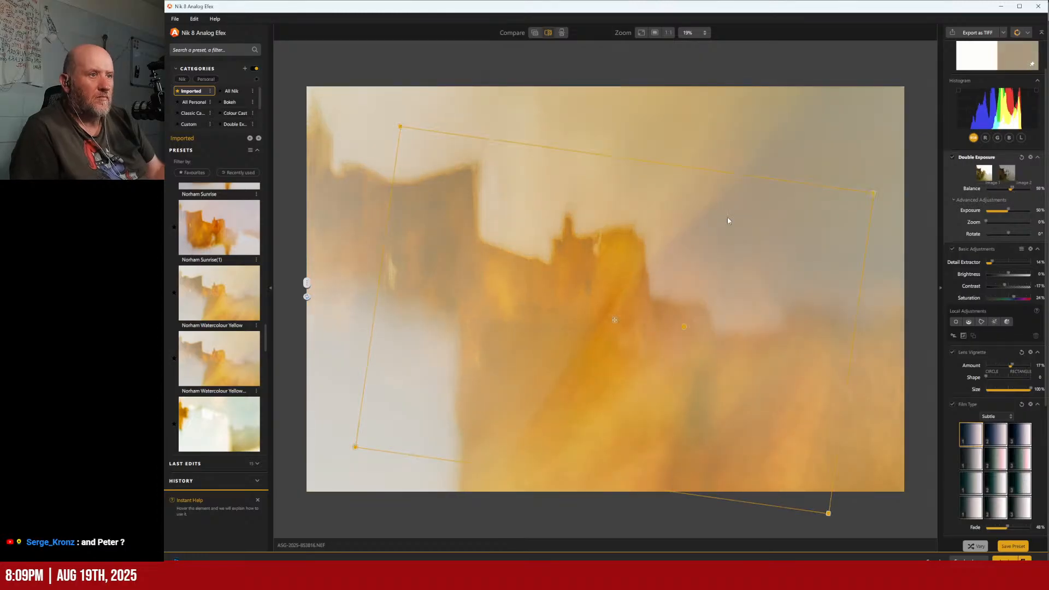
- Rotate the double-exposure overlay until it is level and fine-tune its position over the castle
mouse_move(610, 315)
left_mouse_down()
mouse_move(684, 328)
mouse_move(590, 293)
mouse_move(621, 314)
left_mouse_up()
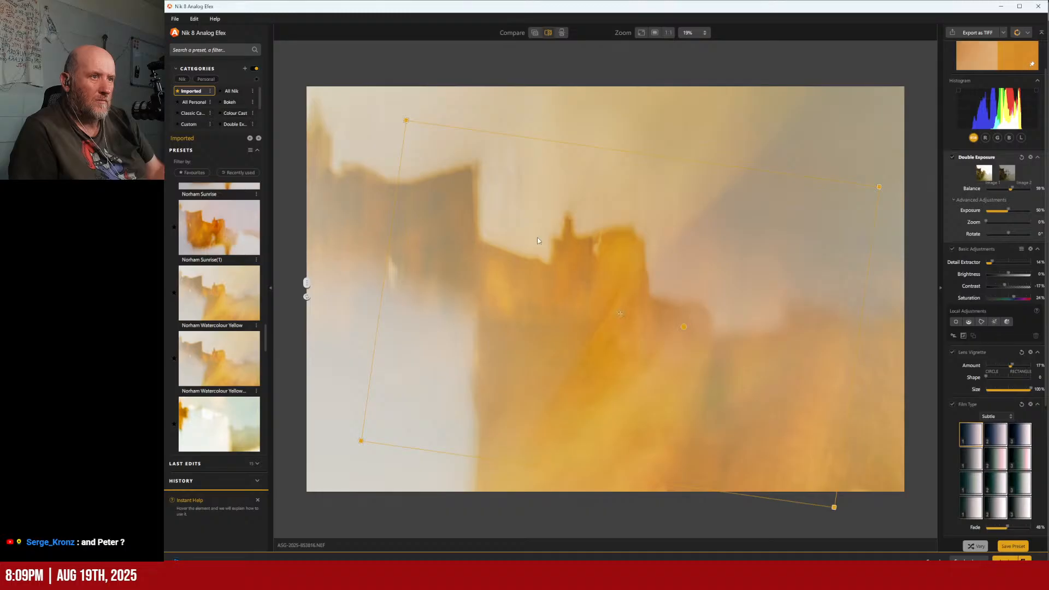
left_click_drag(405, 101, 380, 128)
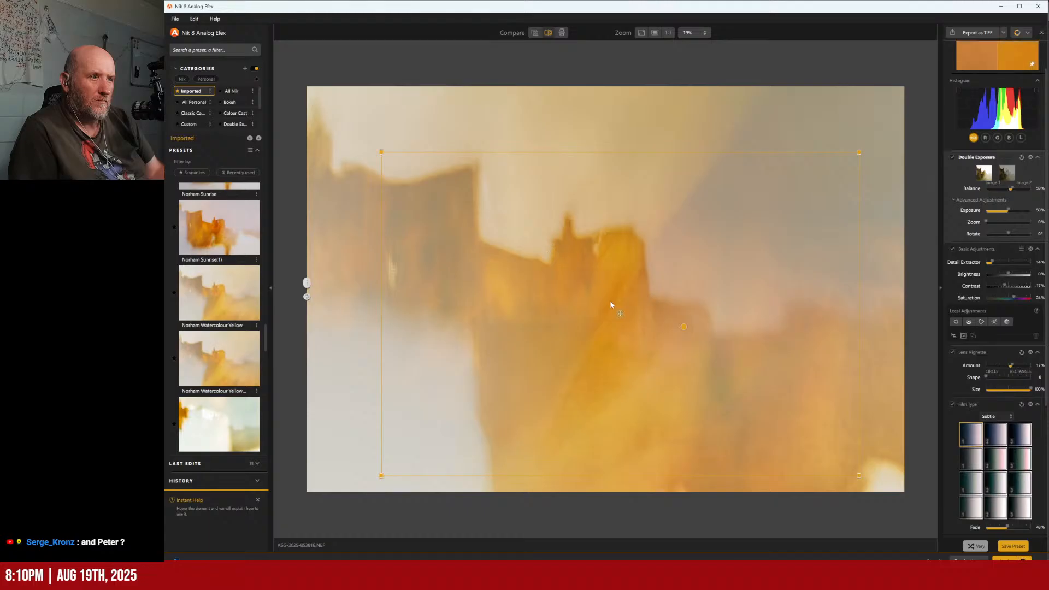
mouse_move(620, 314)
left_mouse_down()
mouse_move(609, 309)
mouse_move(625, 319)
mouse_move(606, 349)
mouse_move(590, 354)
mouse_move(639, 280)
mouse_move(613, 335)
mouse_move(614, 322)
left_mouse_up()
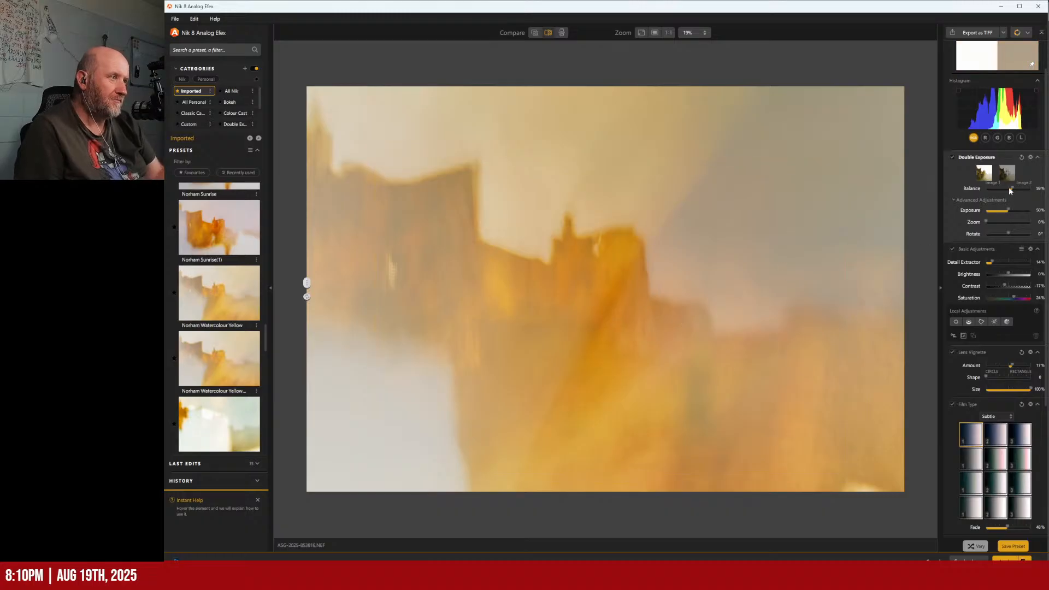
- Set the Double Exposure balance to 67% and switch the Film Type category to Warm
mouse_move(1003, 190)
left_mouse_down()
mouse_move(1023, 193)
mouse_move(1014, 190)
left_mouse_up()
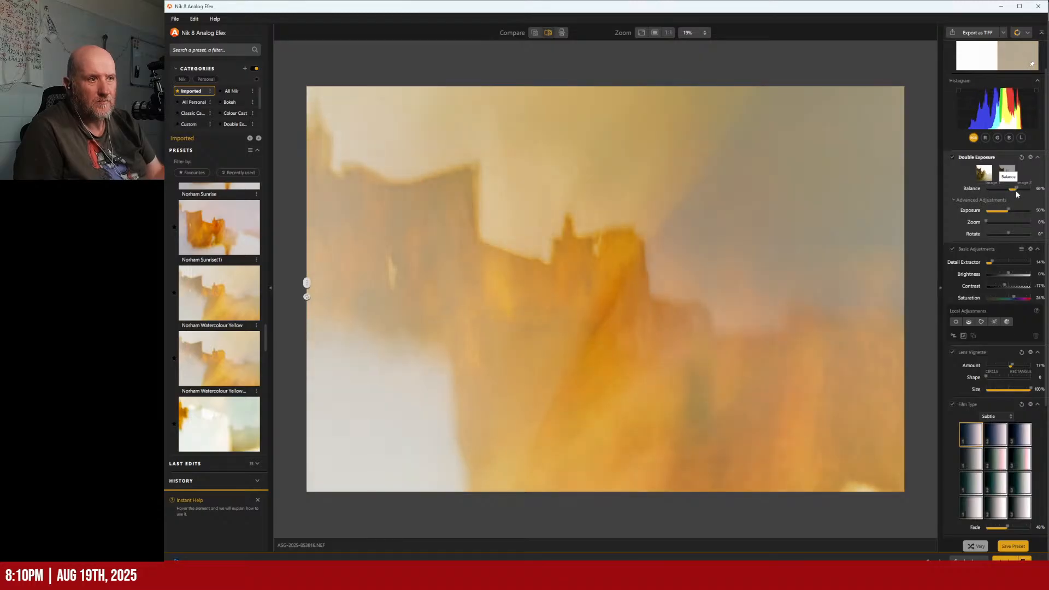
left_click(988, 418)
left_click(995, 414)
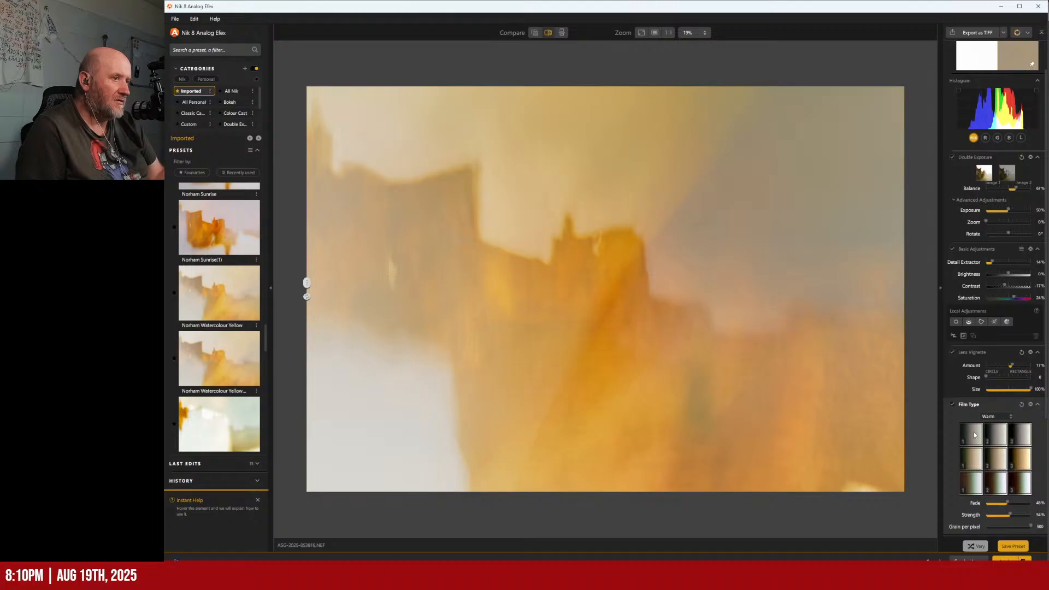
- Compare films from the Warm and Subtle categories, then choose the first film in the second row of Subtle
scroll(972, 434, "down", 3)
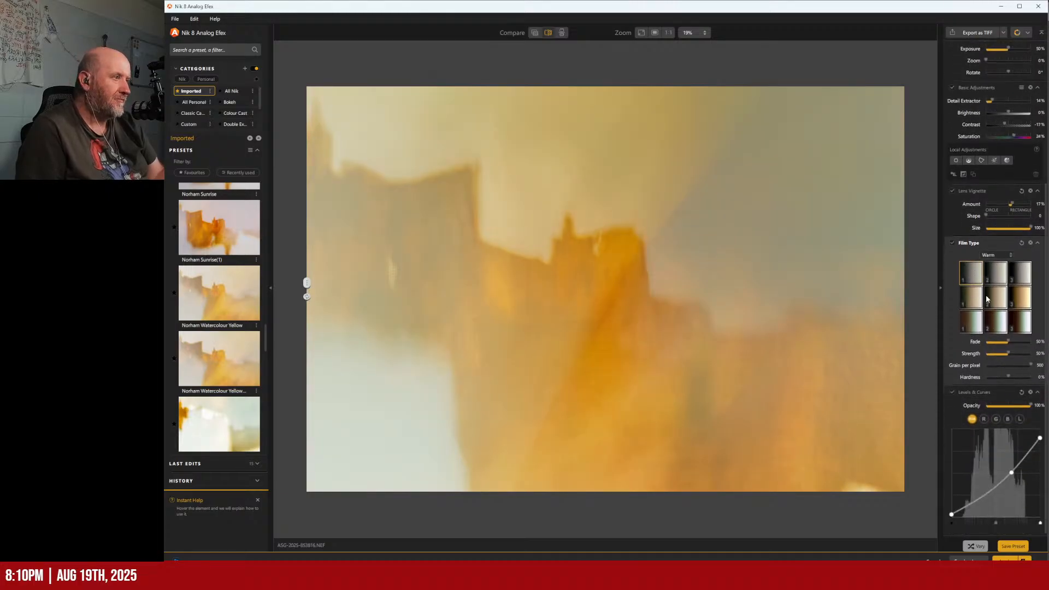
left_click(977, 297)
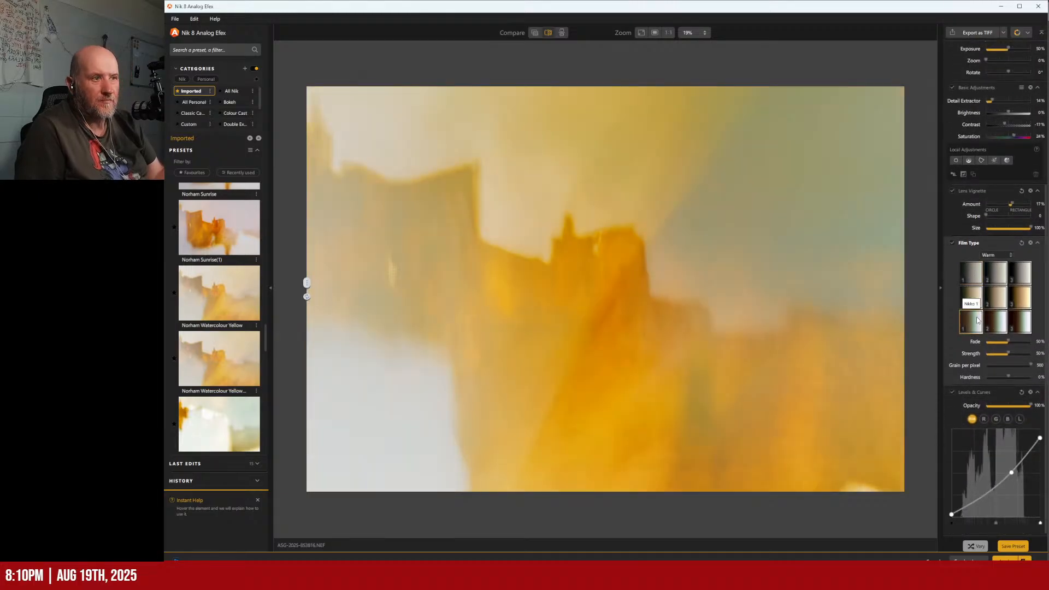
left_click(990, 255)
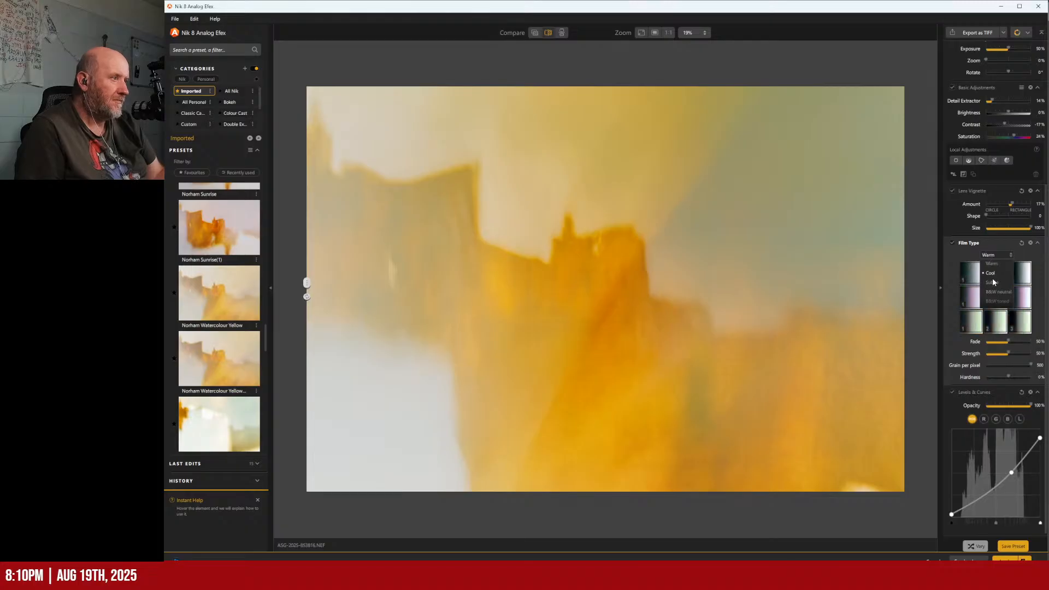
left_click(991, 277)
left_click(977, 274)
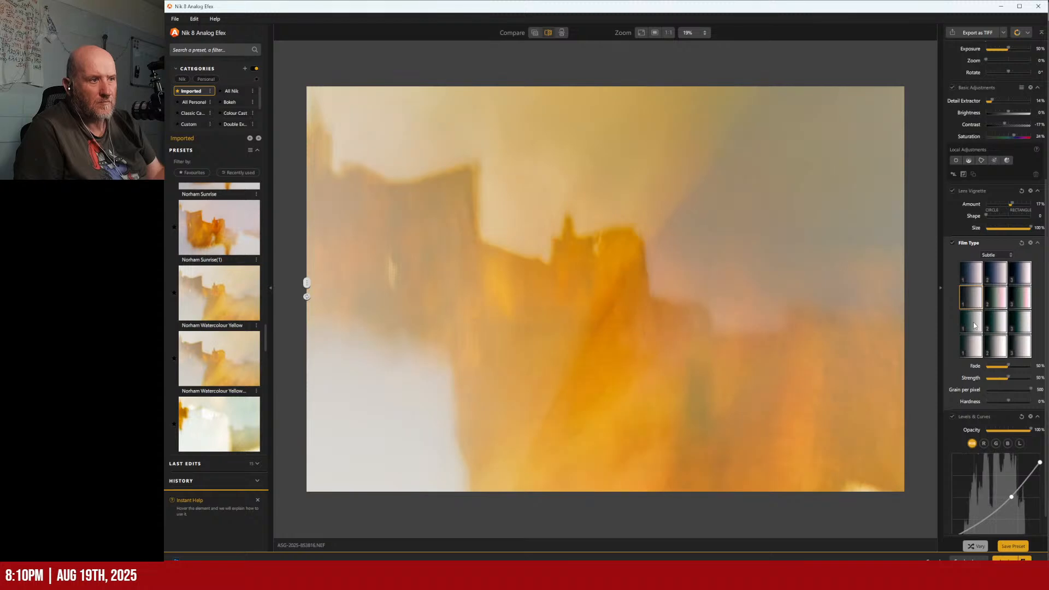
left_click(976, 351)
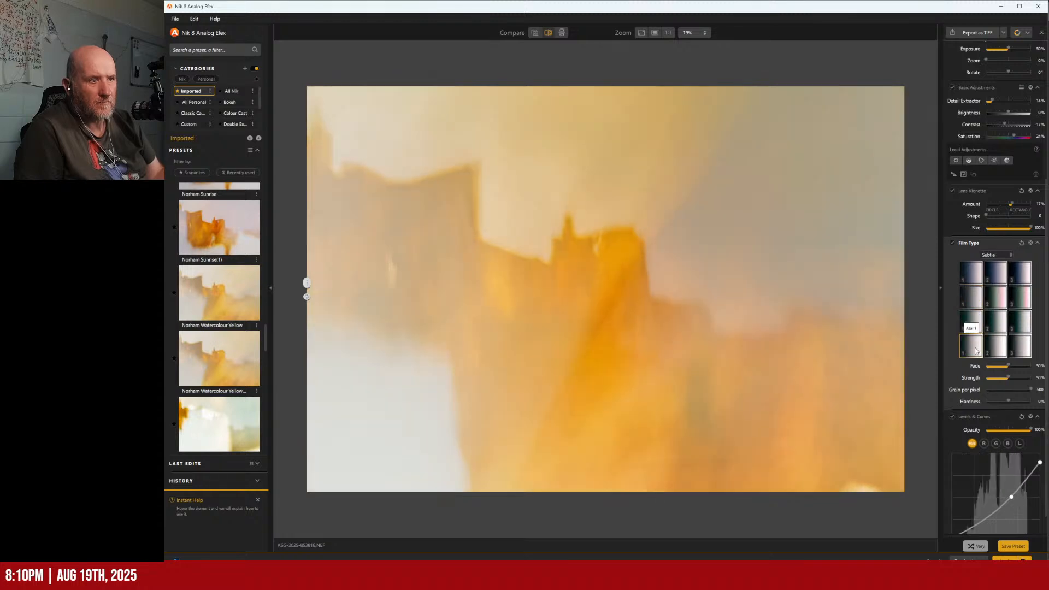
left_click(975, 300)
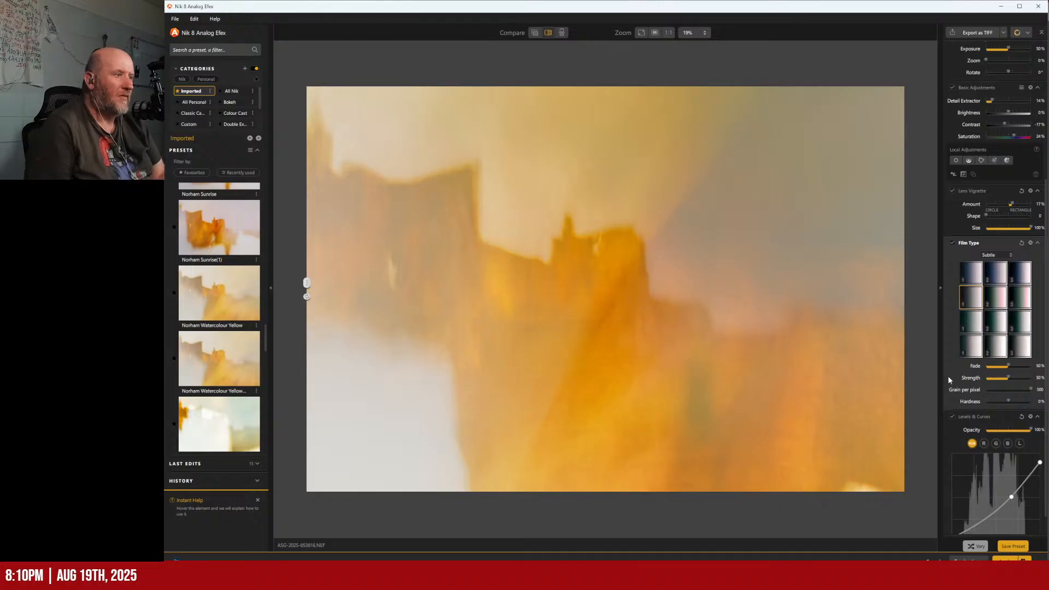
- Check the Levels & Curves effect off and on, then darken the RGB curve's midtones and move its black point inward
scroll(997, 458, "down", 1)
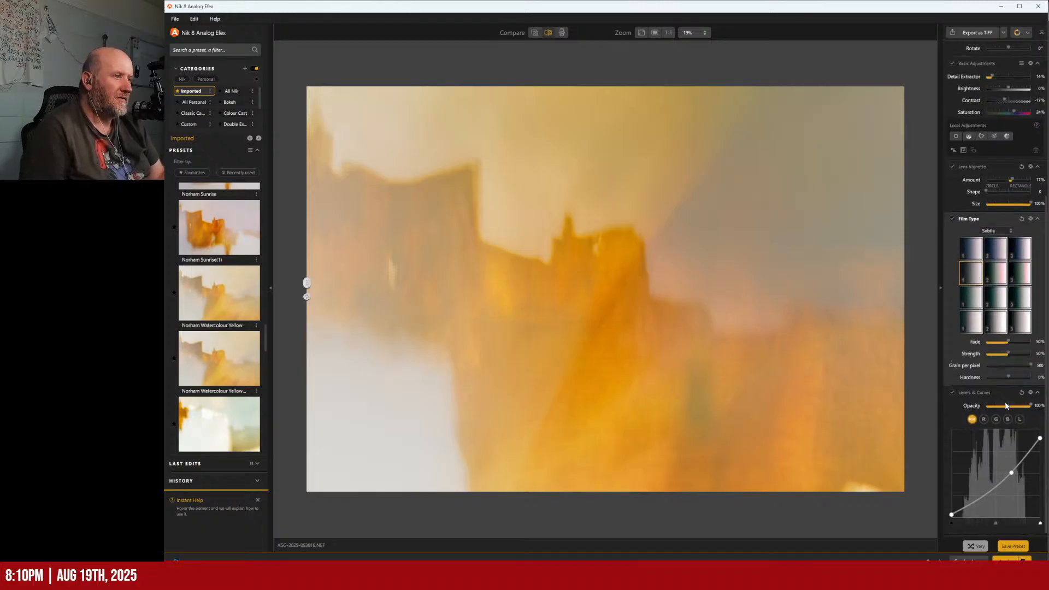
left_click(952, 391)
left_click(952, 392)
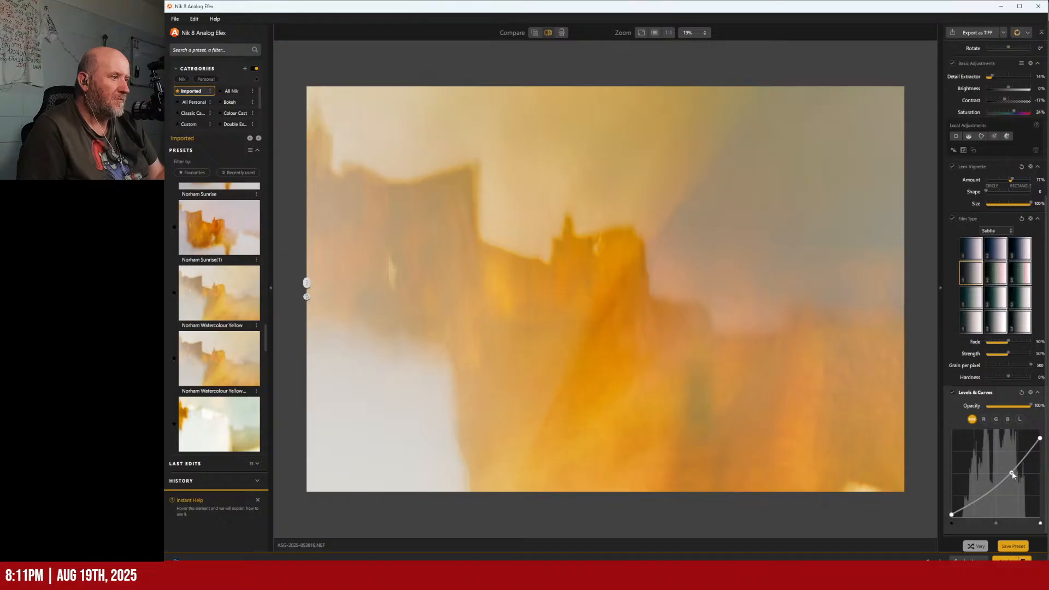
left_click_drag(1011, 476, 1014, 491)
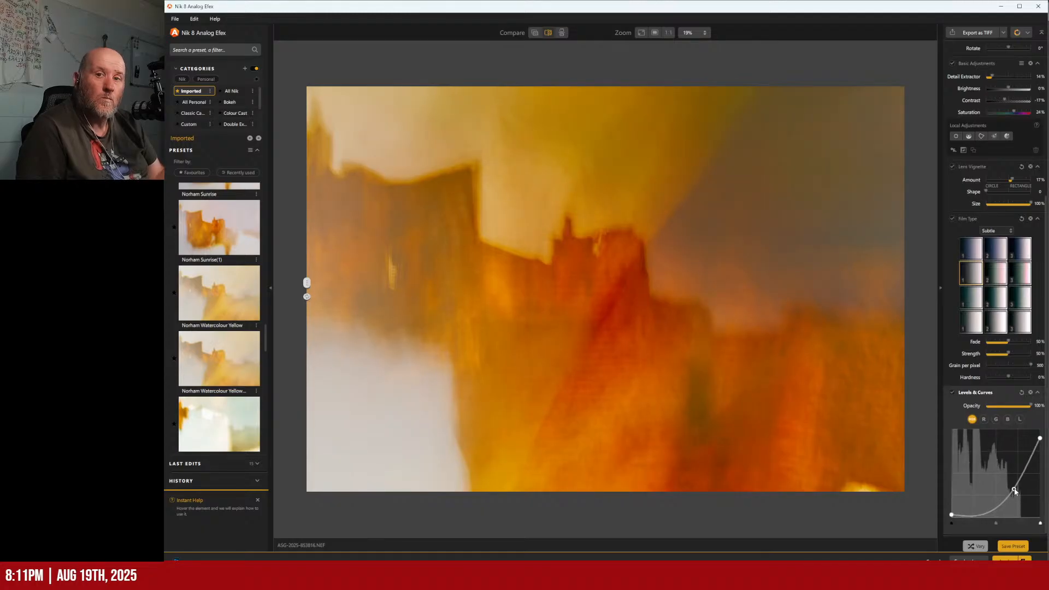
left_click_drag(1014, 491, 1014, 480)
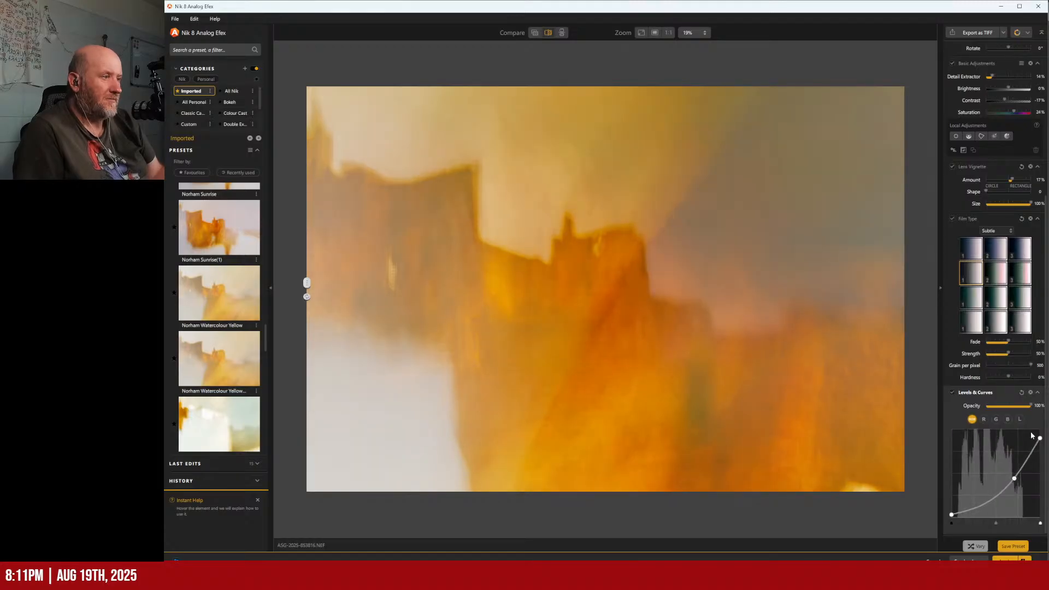
mouse_move(1039, 441)
left_mouse_down()
mouse_move(1046, 459)
mouse_move(1045, 439)
left_mouse_up()
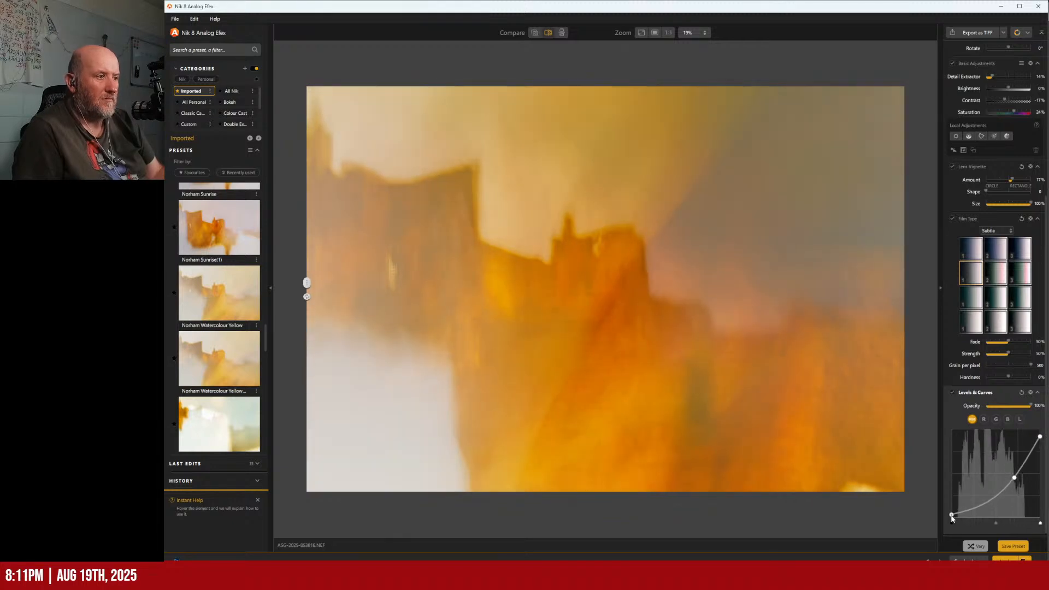
left_click_drag(952, 519, 974, 514)
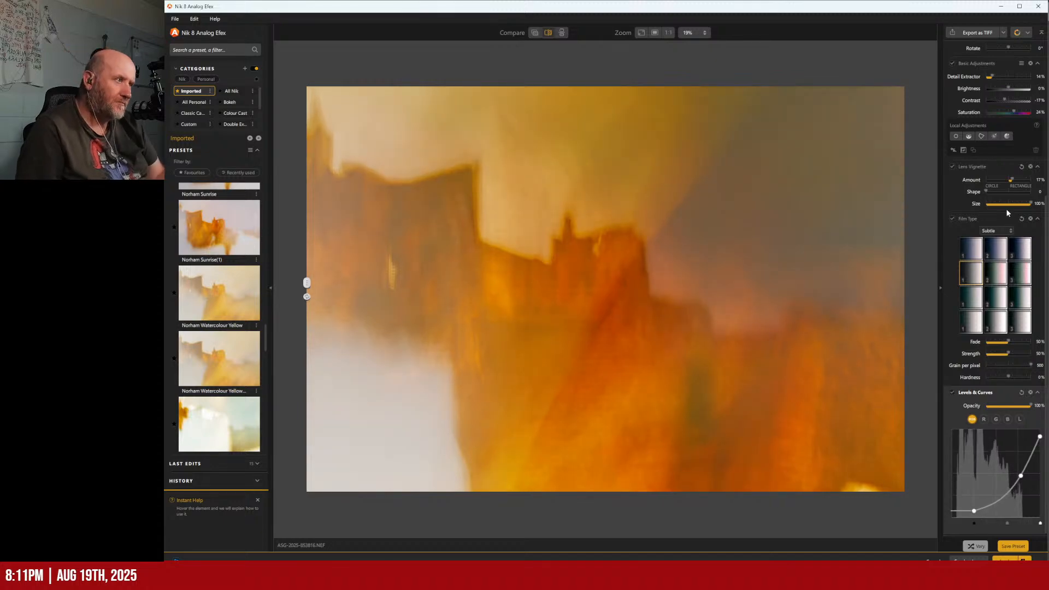
- Set the Double Exposure exposure to 57%
scroll(1015, 226, "up", 3)
scroll(1015, 245, "up", 2)
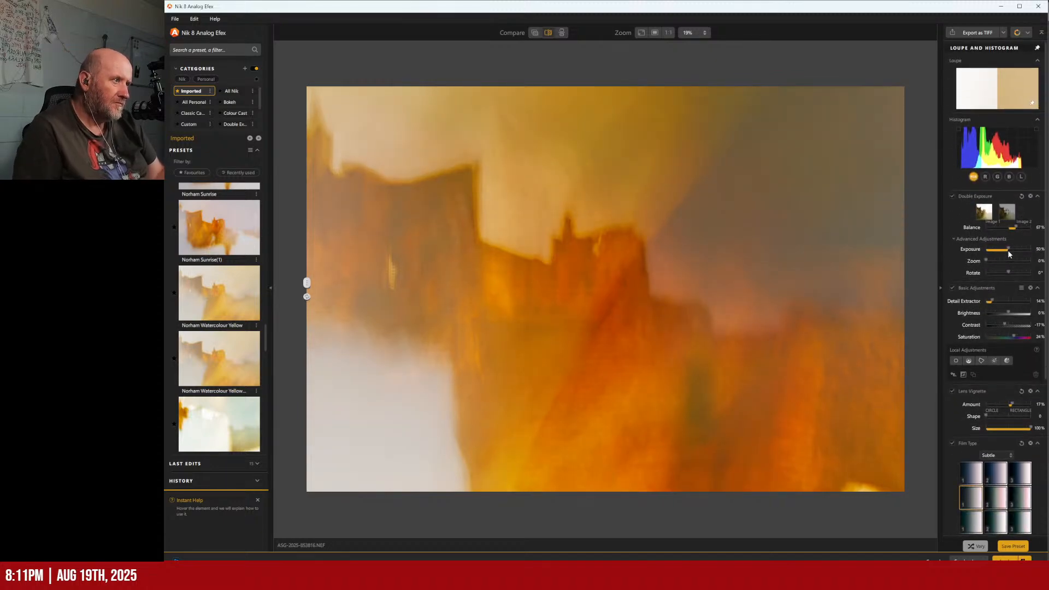
left_click_drag(1008, 251, 1012, 252)
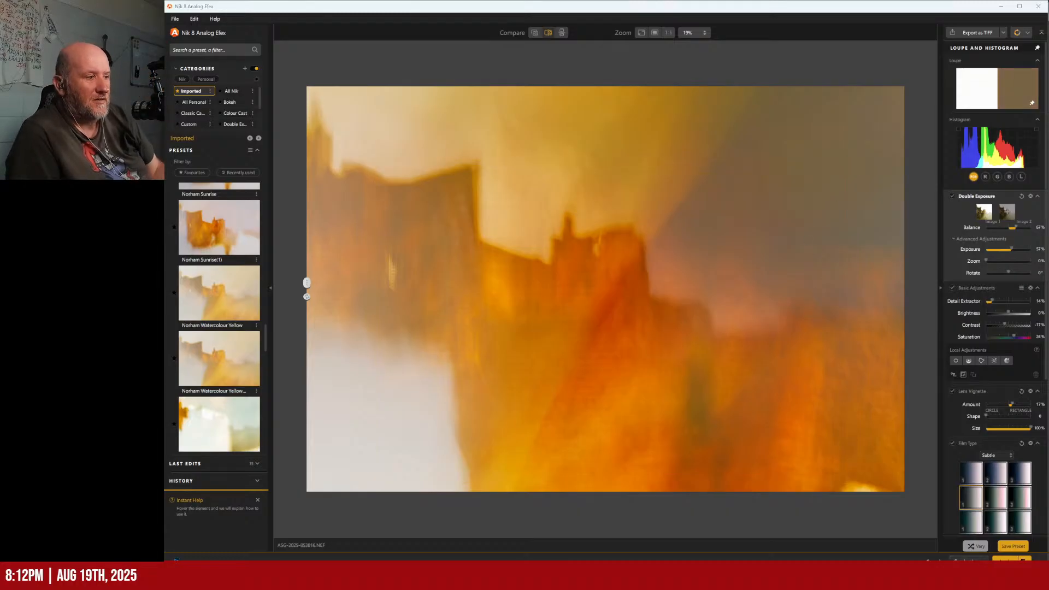
- Apply the Old Manchester preset, then shift its double-exposure overlay to the right and rotate it nearly level
left_click(665, 305)
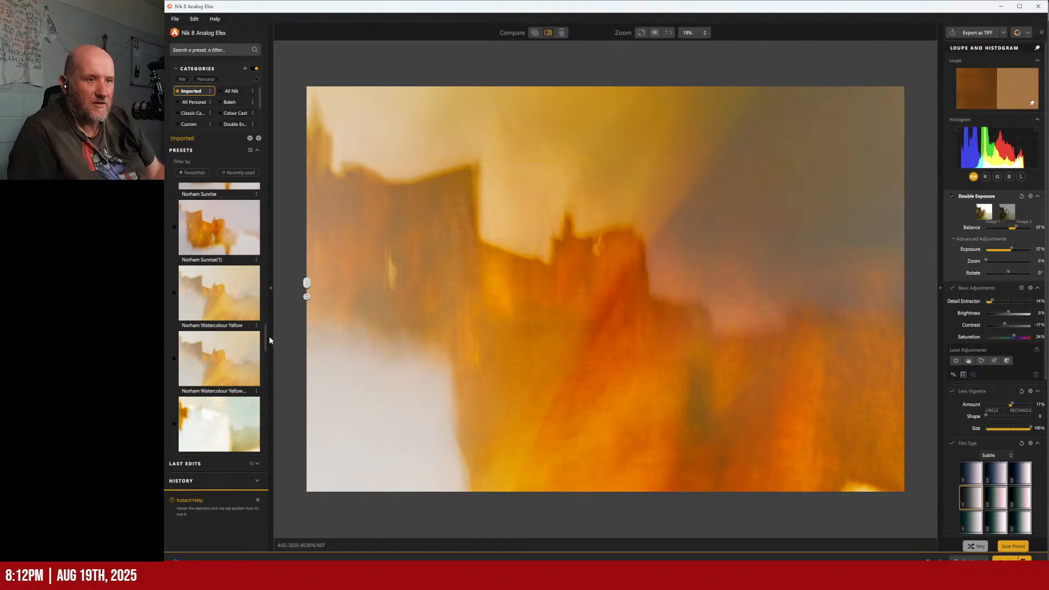
mouse_move(269, 339)
left_mouse_down()
mouse_move(283, 448)
mouse_move(281, 338)
left_mouse_up()
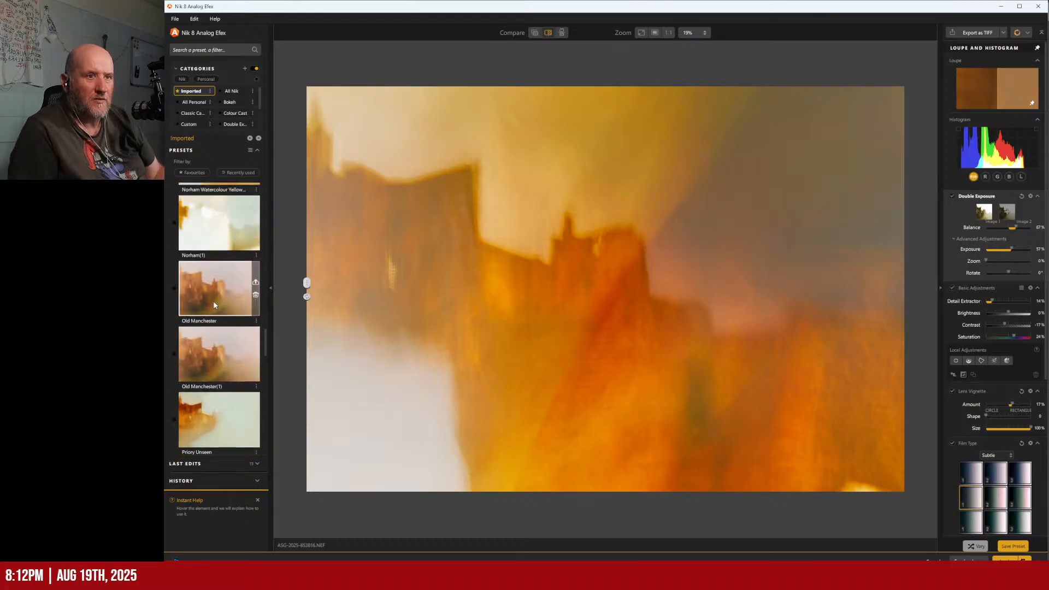
left_click(215, 302)
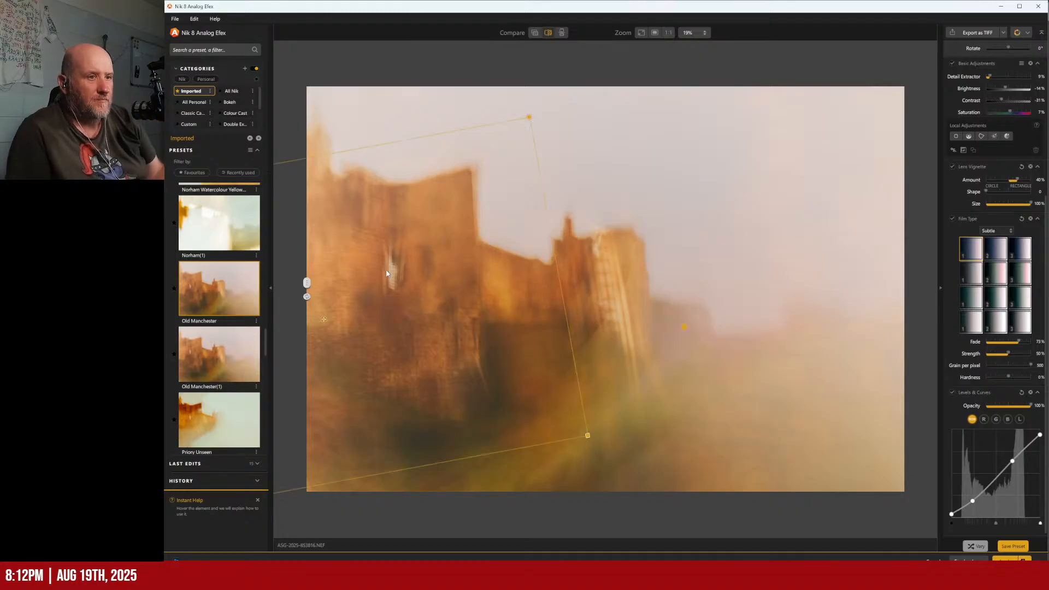
left_click_drag(318, 317, 434, 315)
left_click_drag(512, 331, 398, 322)
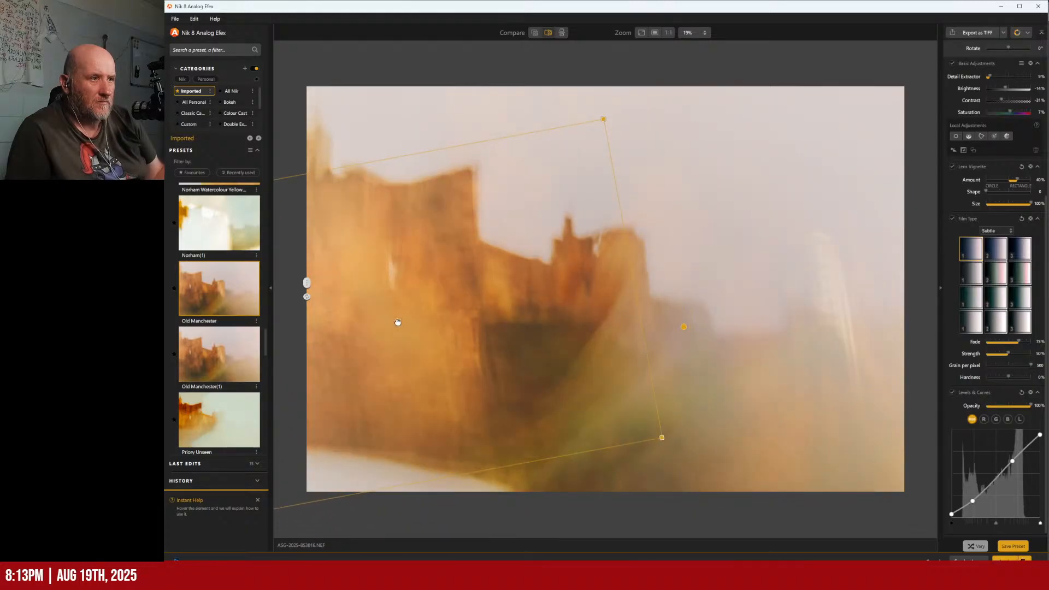
left_click_drag(618, 121, 648, 163)
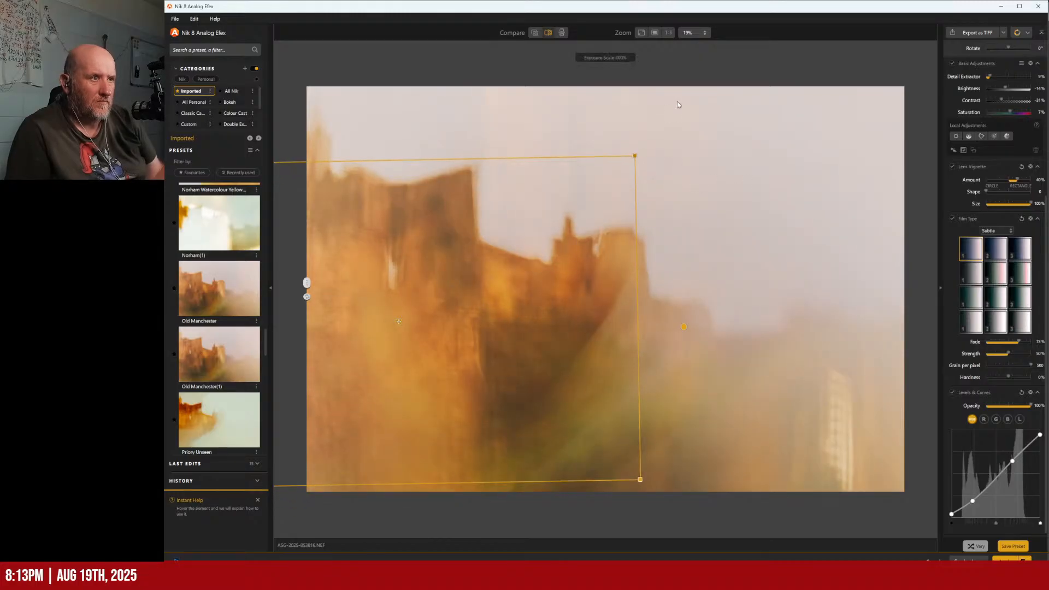
- Fine-tune the double-exposure overlay by moving it slightly up over the castle and adjusting its rotation by a small amount
left_click_drag(398, 322, 392, 300)
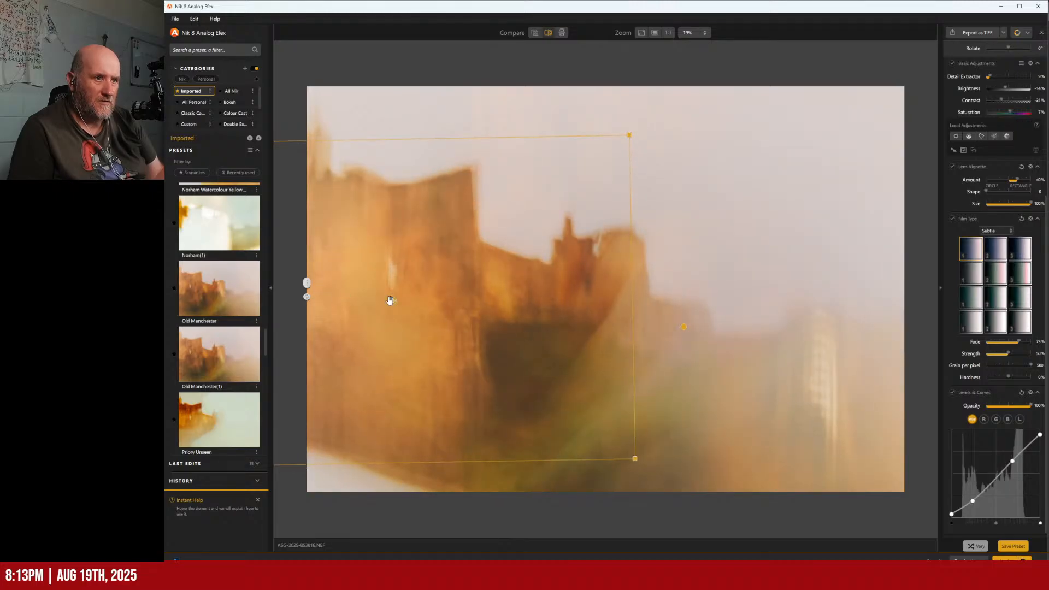
left_click_drag(389, 300, 412, 304)
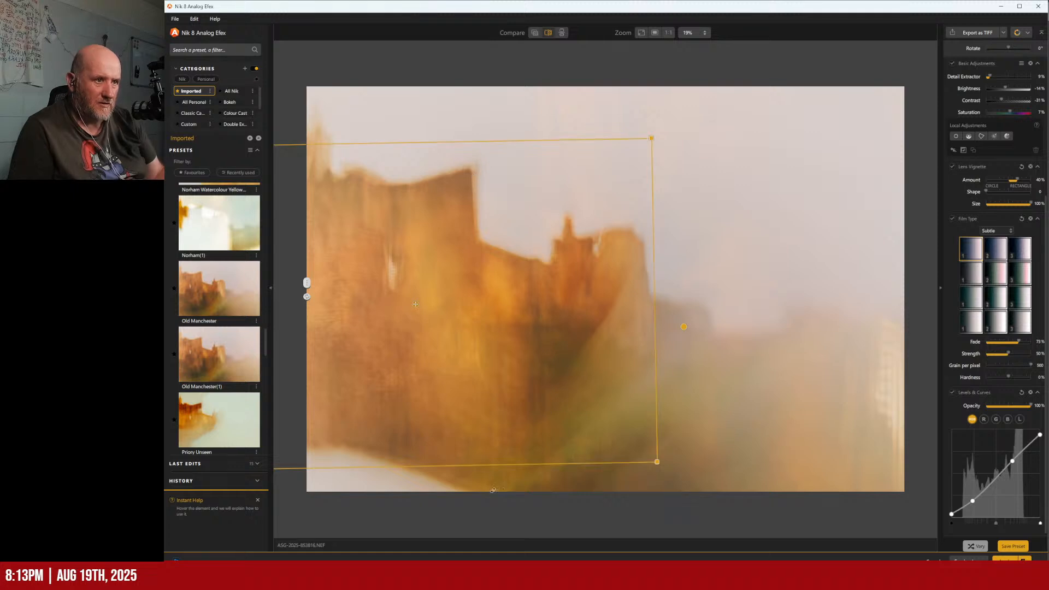
mouse_move(416, 305)
left_mouse_down()
mouse_move(388, 311)
mouse_move(394, 248)
mouse_move(403, 344)
mouse_move(390, 341)
mouse_move(396, 304)
left_mouse_up()
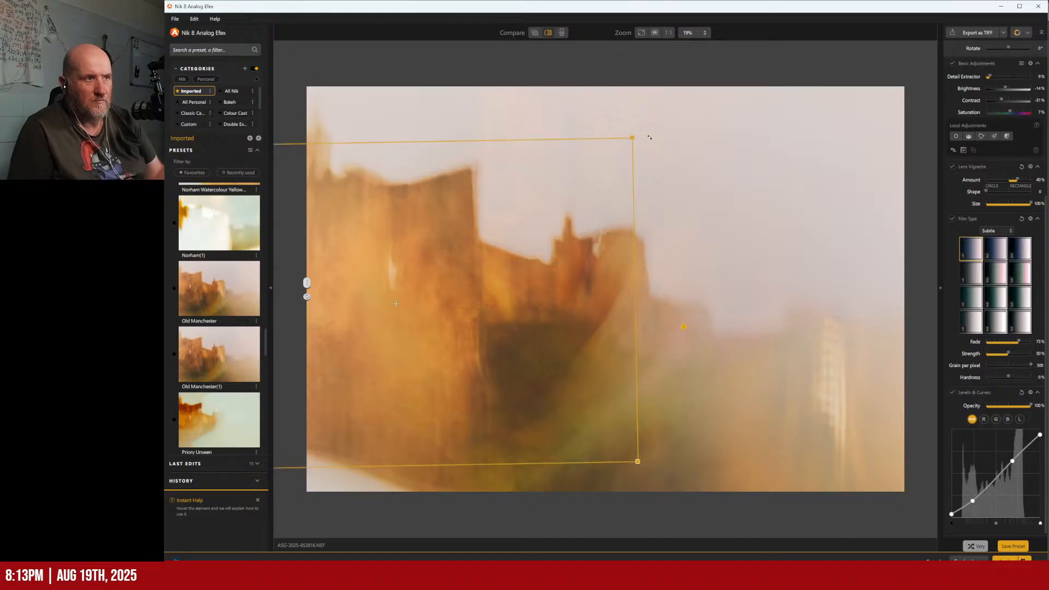
mouse_move(652, 133)
left_mouse_down()
mouse_move(644, 114)
mouse_move(609, 96)
mouse_move(638, 178)
mouse_move(637, 225)
mouse_move(647, 130)
left_mouse_up()
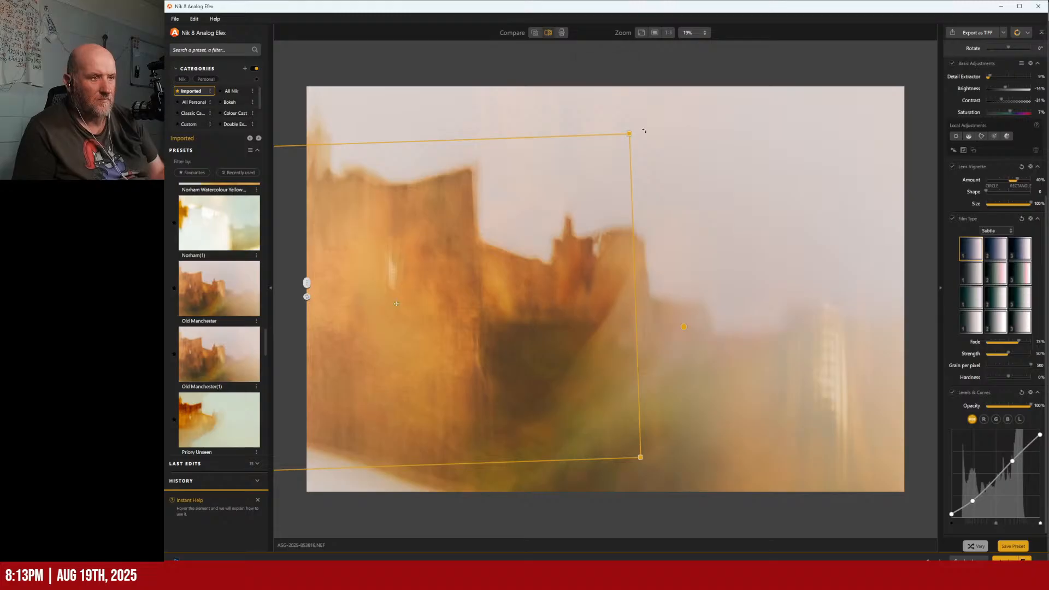
left_click_drag(644, 131, 645, 134)
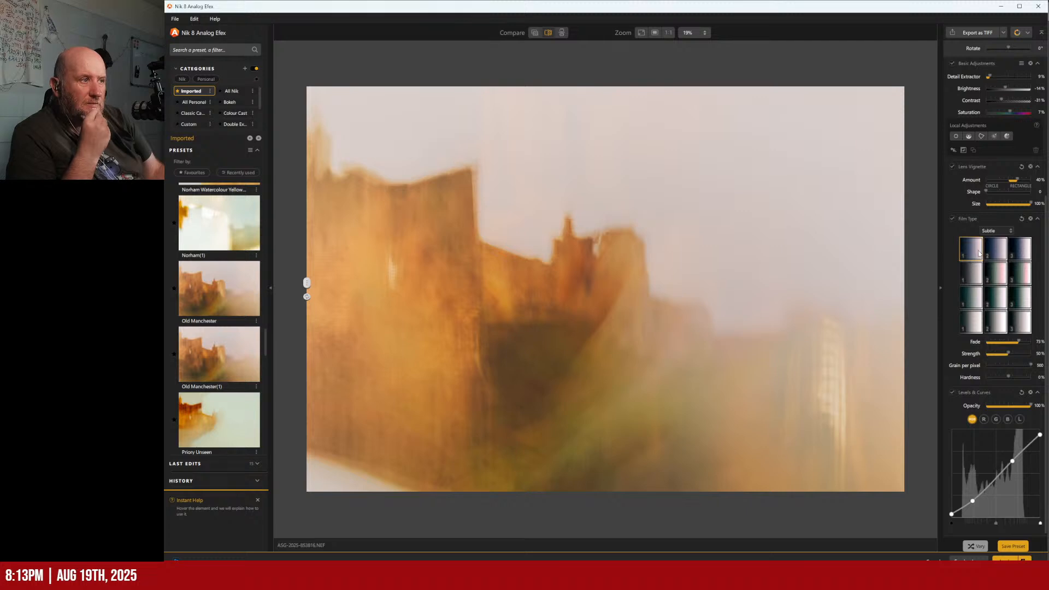
- Try other Subtle and Warm film types, then return to the first Subtle film with Fade at 70%
left_click(975, 276)
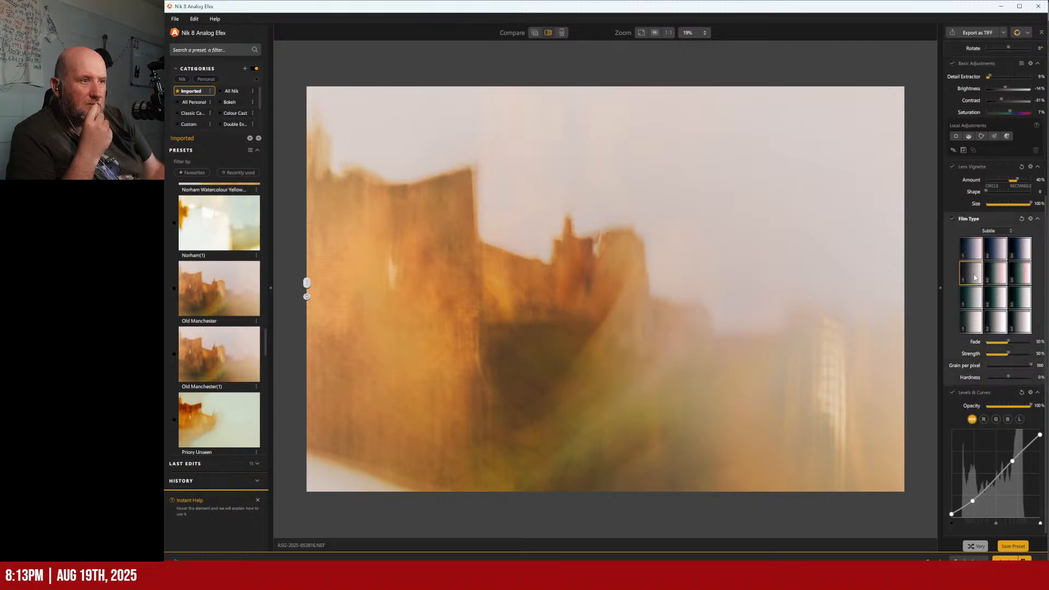
left_click(977, 320)
left_click(993, 231)
left_click(987, 240)
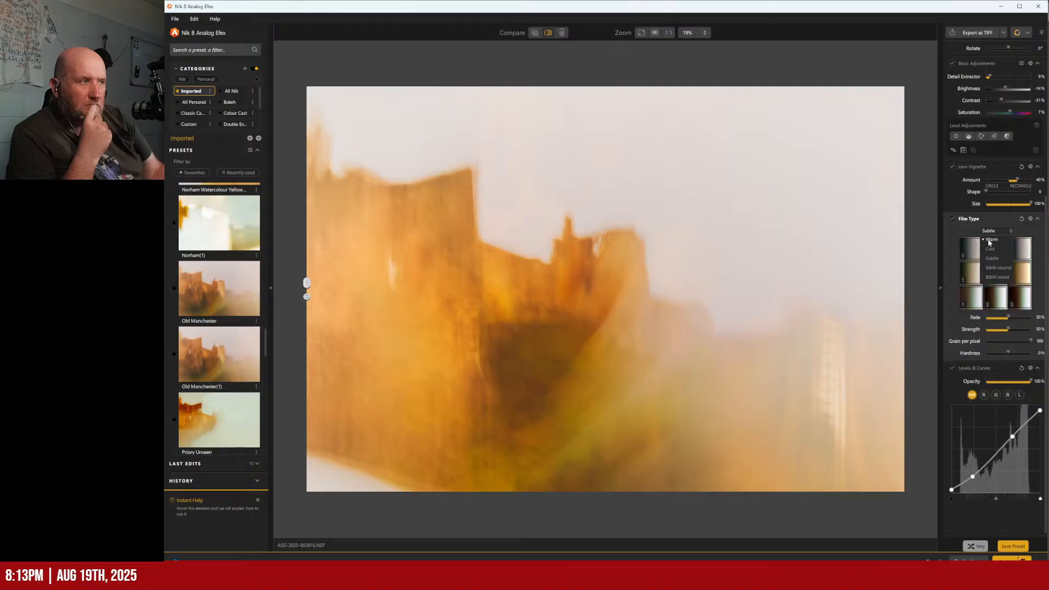
left_click(977, 283)
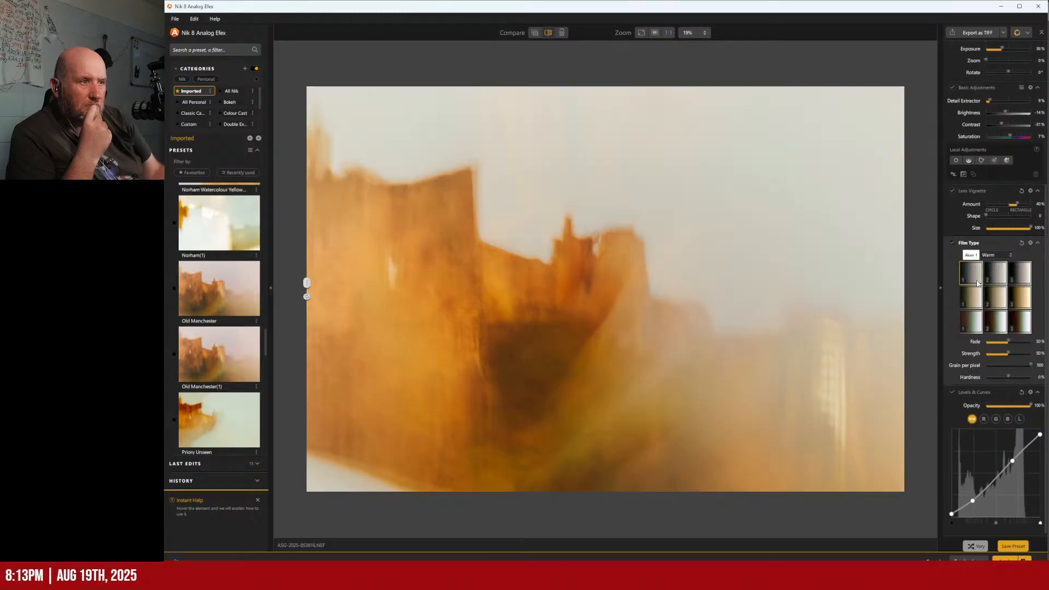
left_click(996, 255)
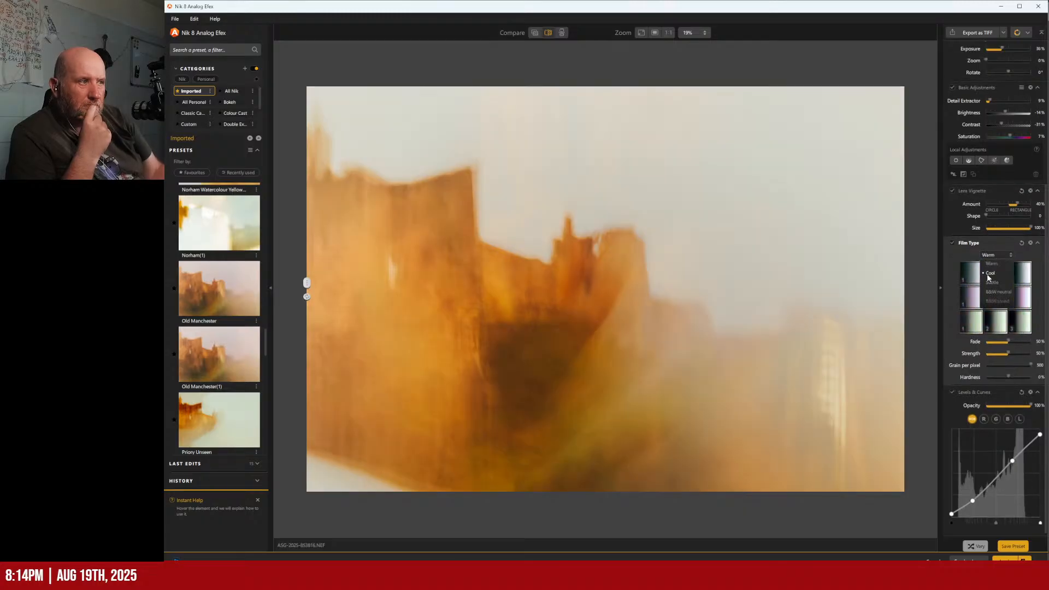
left_click(990, 288)
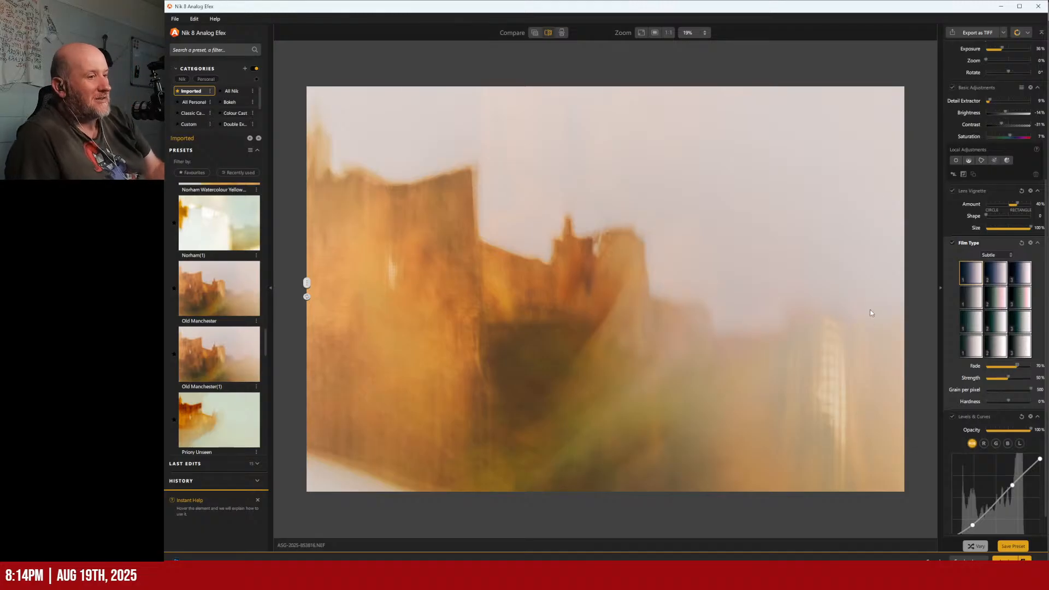
- Compare the image with the Lens Vignette off and on, then move the vignette centre just below the image's lower edge
scroll(993, 351, "down", 1)
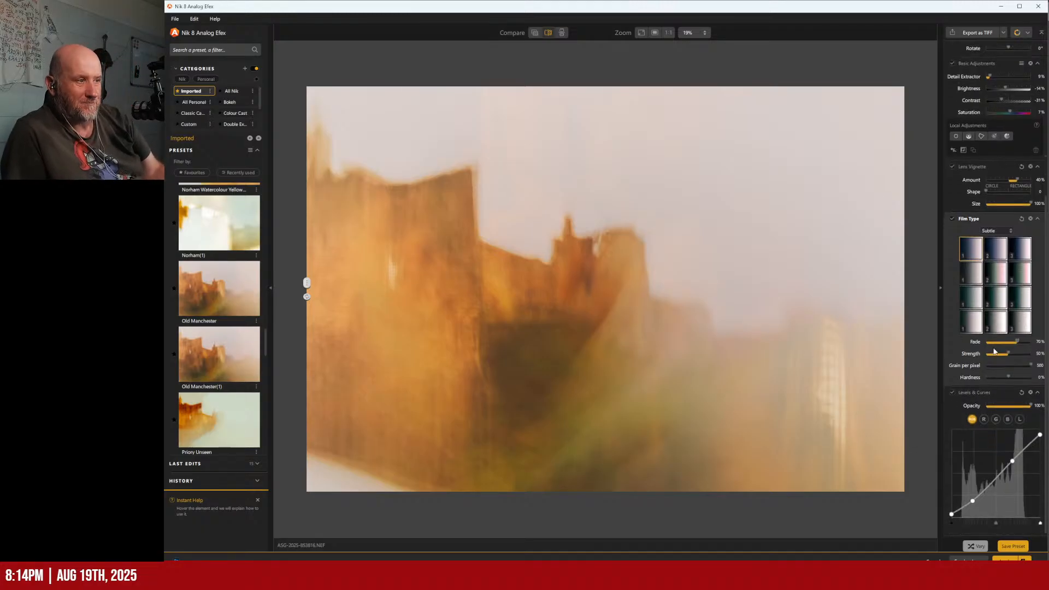
left_click(951, 166)
left_click(951, 166)
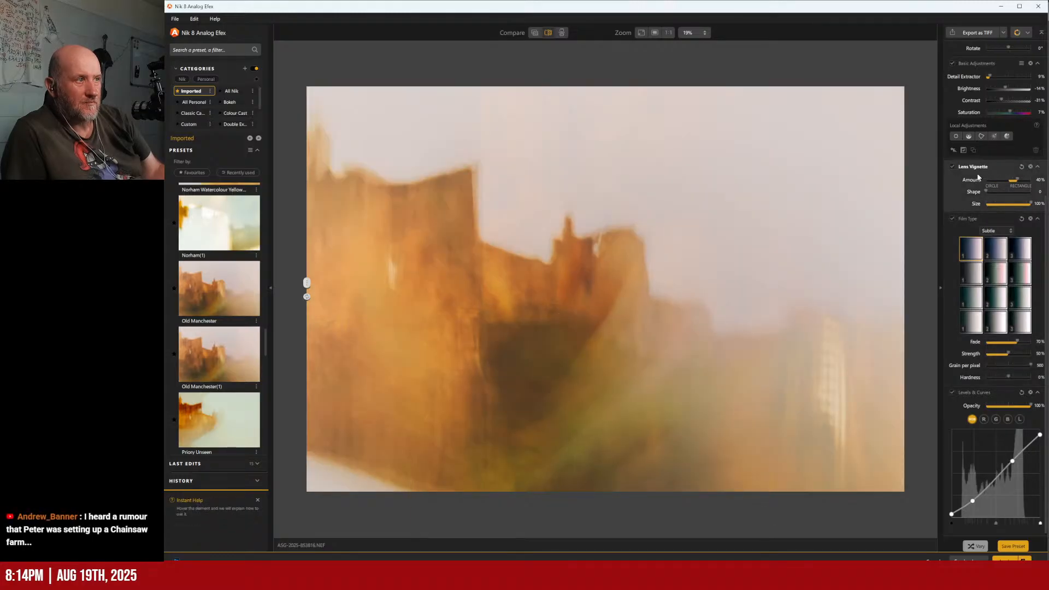
left_click(971, 167)
left_click(970, 205)
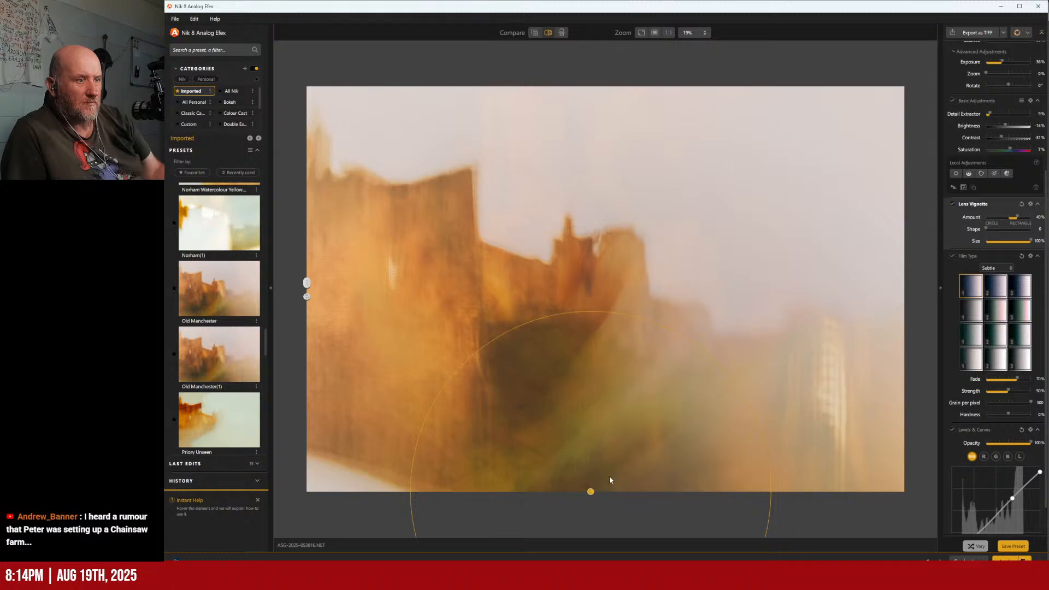
left_click_drag(590, 493, 574, 546)
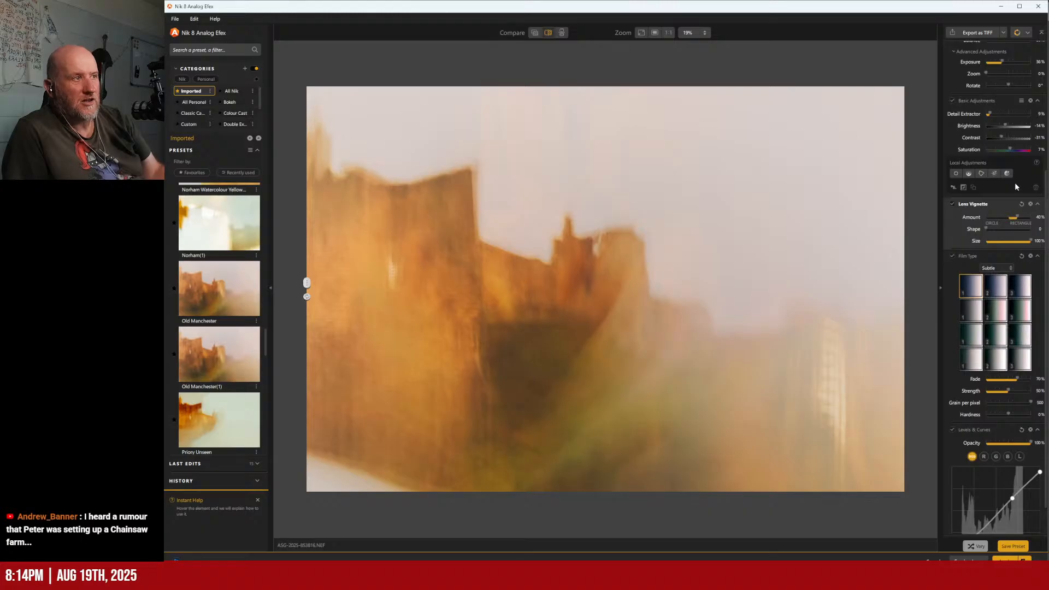
- In Basic Adjustments, set Detail Extractor to 15%, Brightness to 2% and Contrast to -30%
scroll(1014, 197, "up", 3)
scroll(1013, 206, "up", 2)
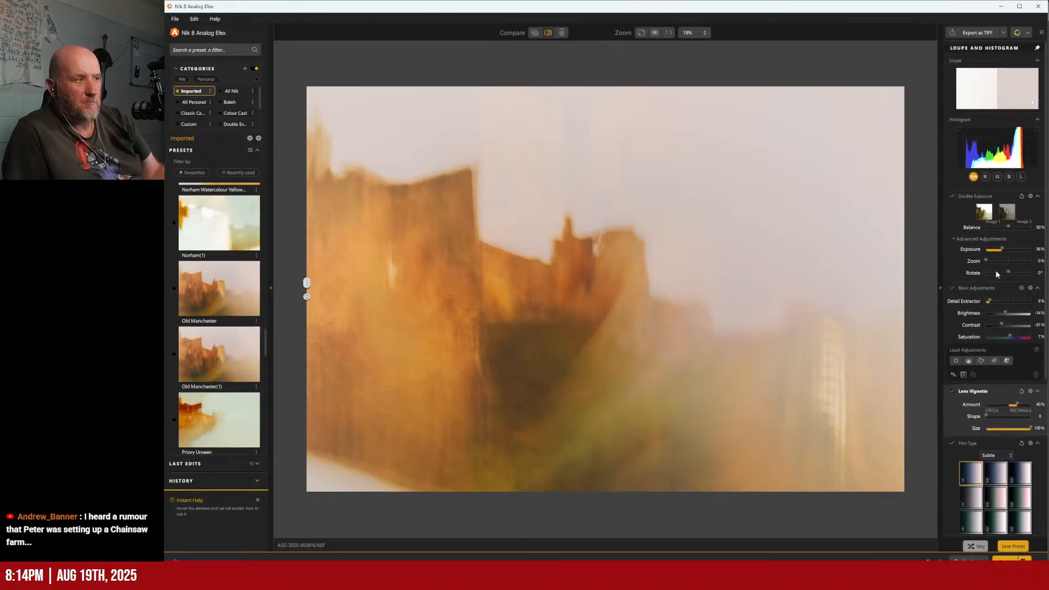
mouse_move(1004, 313)
left_mouse_down()
mouse_move(1017, 314)
mouse_move(985, 301)
mouse_move(1028, 331)
mouse_move(987, 327)
mouse_move(1002, 328)
left_mouse_up()
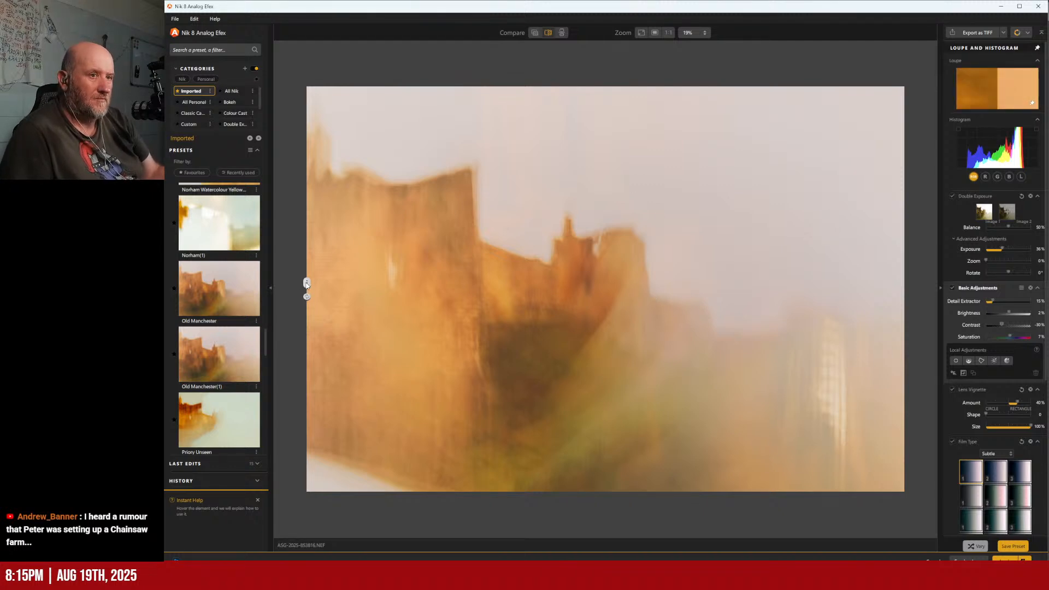
- Nudge the double-exposure overlay's position slightly up and outward beyond the image edge
left_click_drag(307, 285, 280, 267)
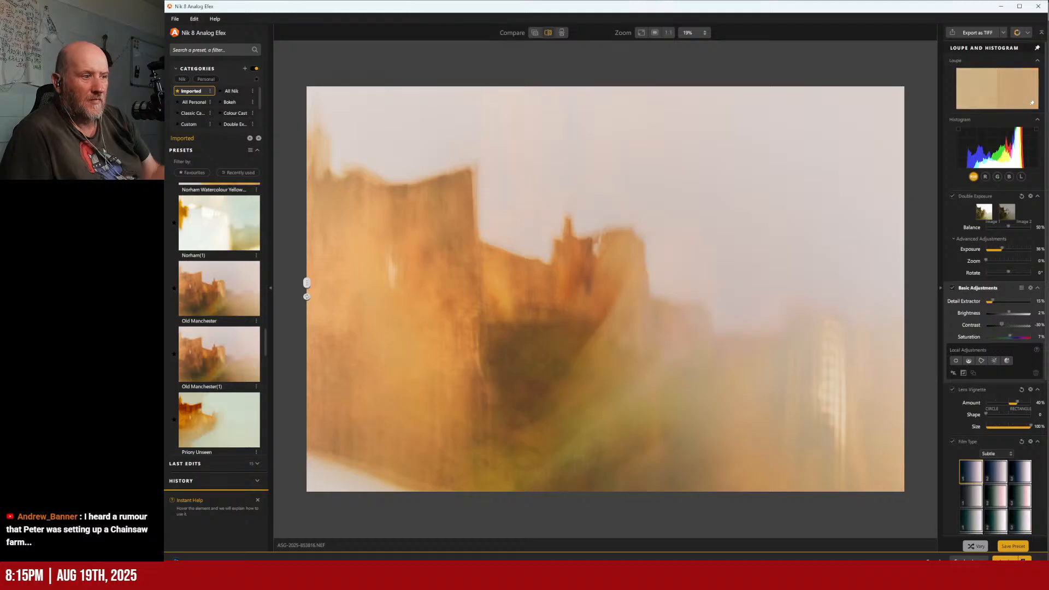
left_click(670, 309)
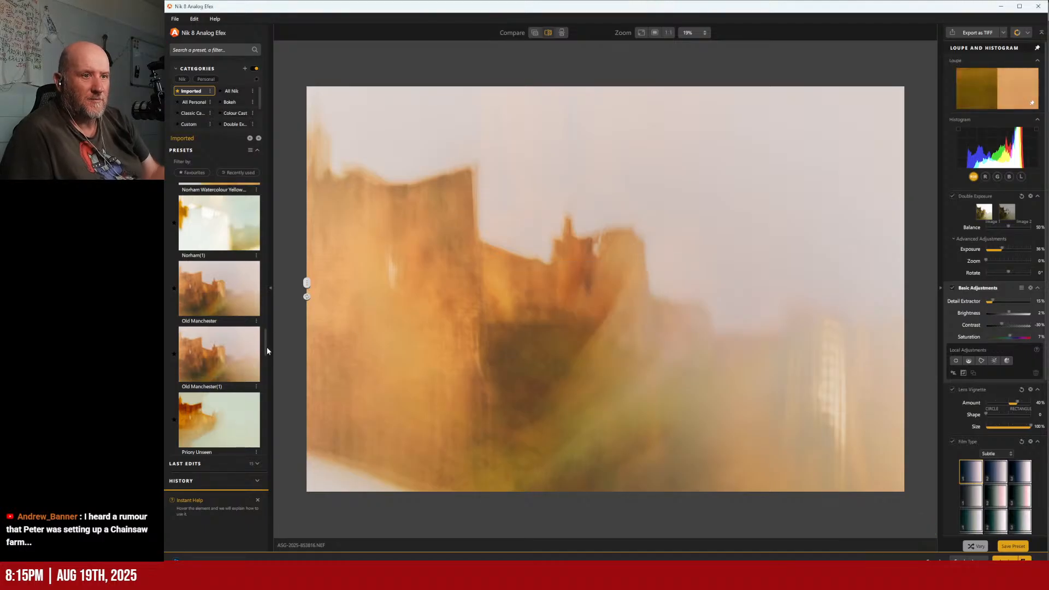
- Apply the imported preset Psycadelic Sycamore Inverted and switch its film type to the first Warm film
left_click_drag(265, 347, 266, 352)
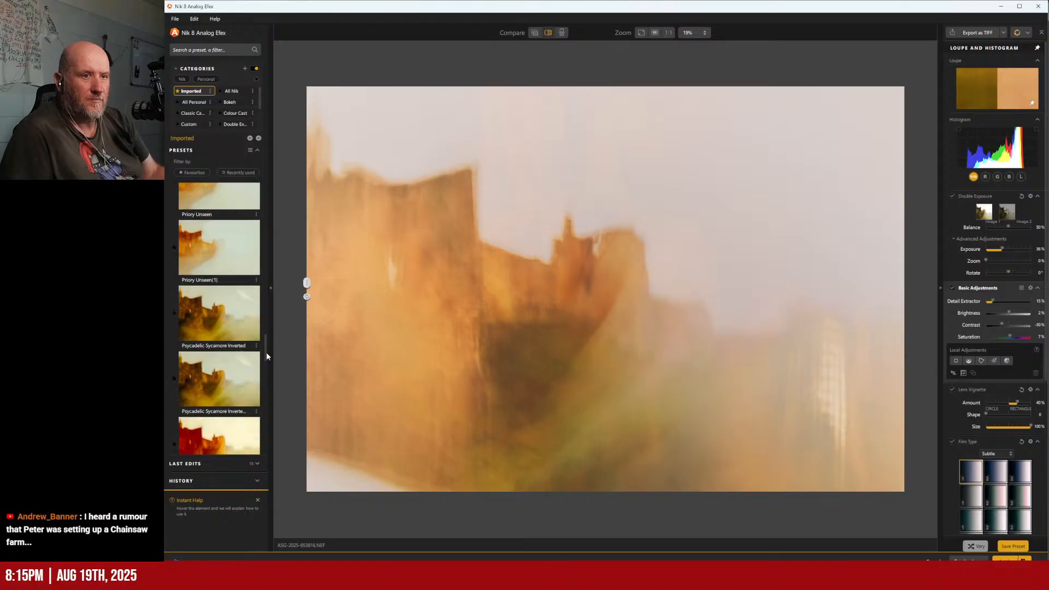
left_click(208, 318)
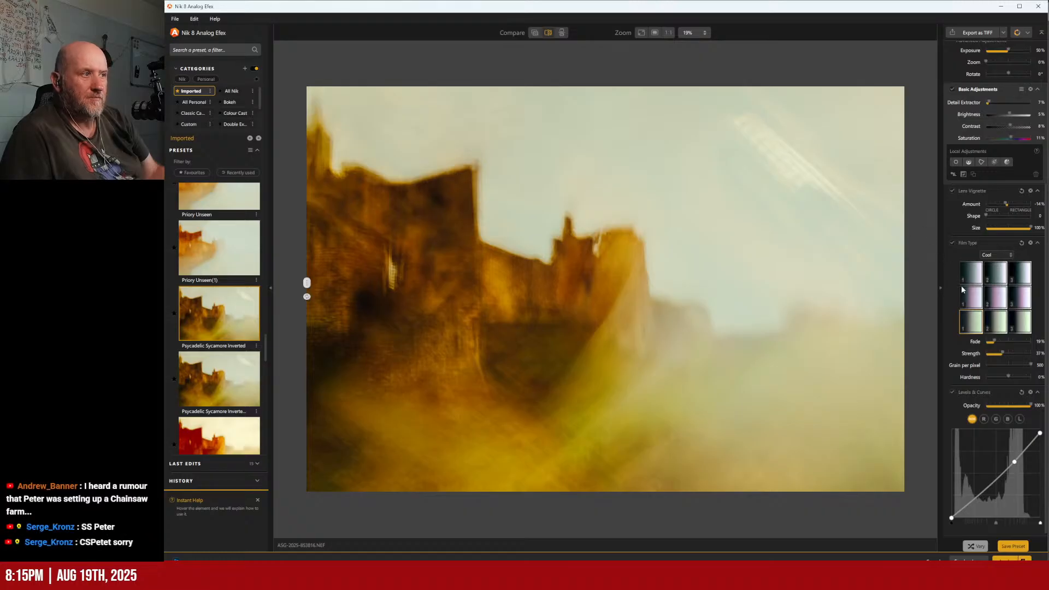
left_click(989, 256)
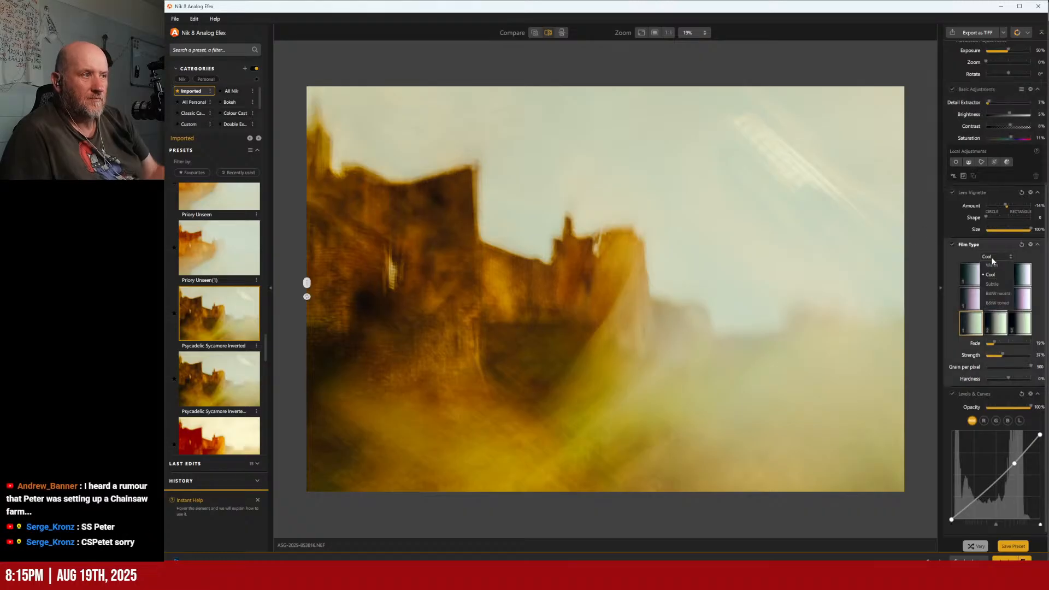
left_click(991, 262)
left_click(972, 279)
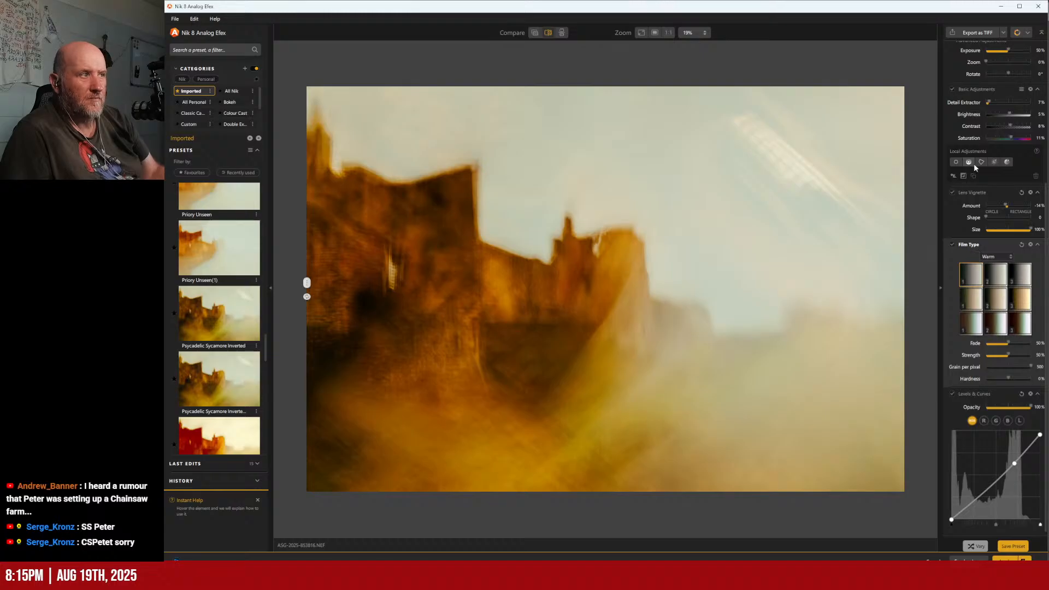
- In Basic Adjustments, set Contrast to -34%, Saturation to -18% and Brightness to about 75%
scroll(974, 163, "up", 5)
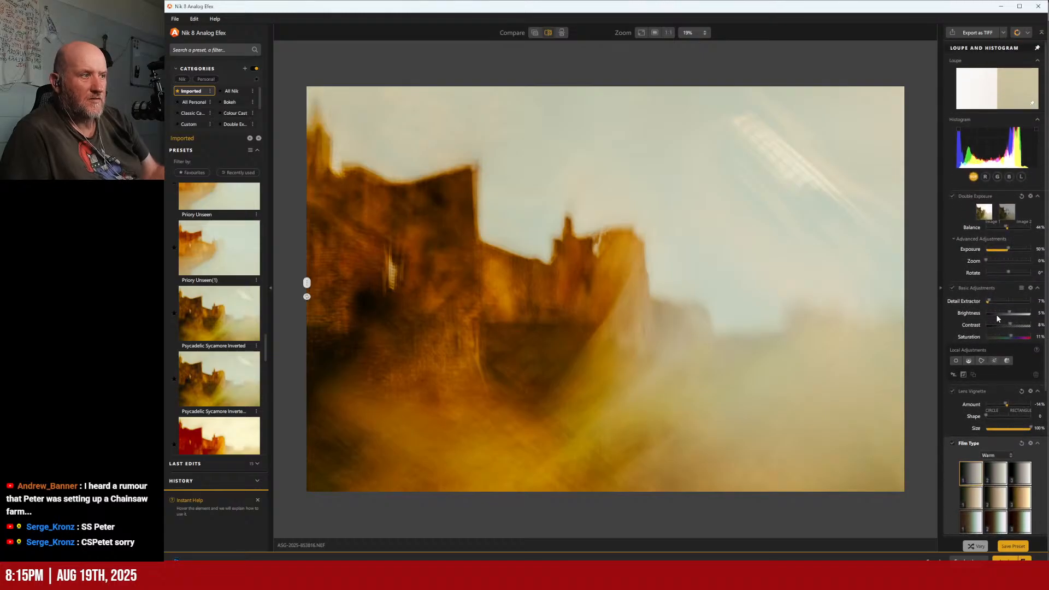
left_click_drag(1010, 323, 1001, 323)
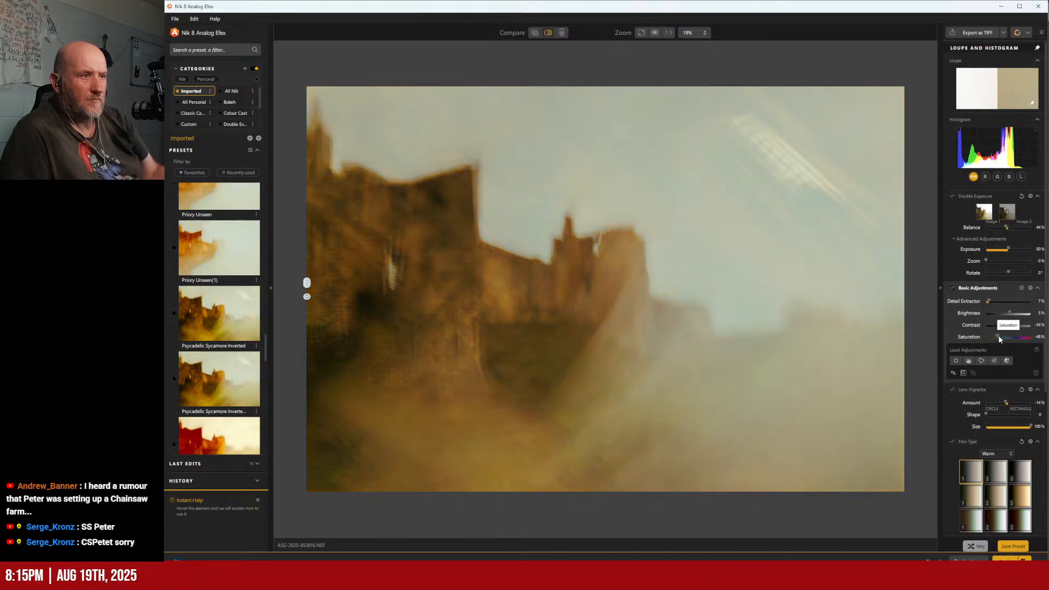
left_click_drag(998, 337, 1006, 338)
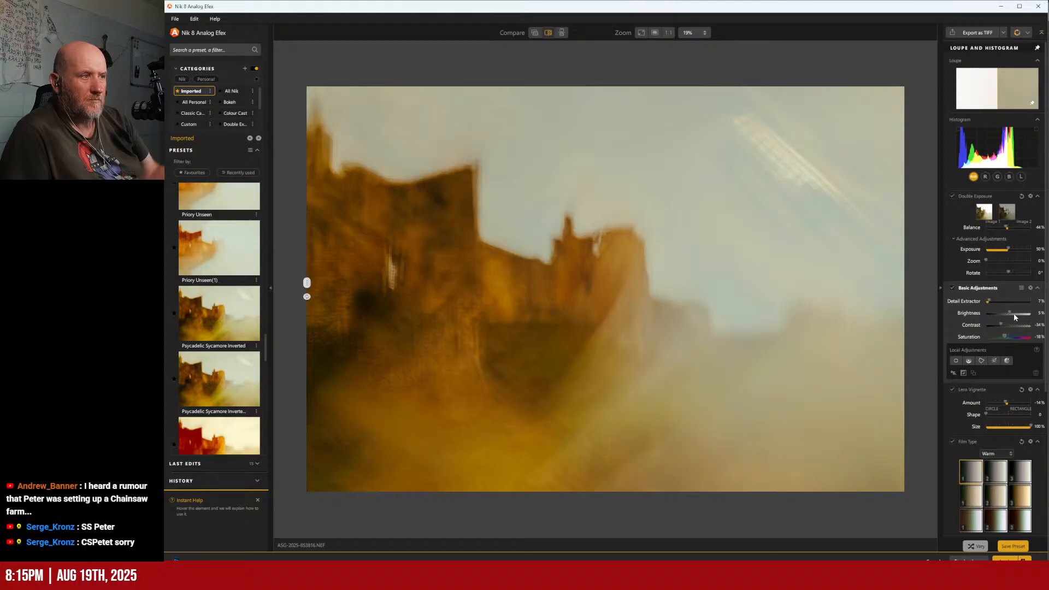
left_click_drag(1008, 311, 1026, 318)
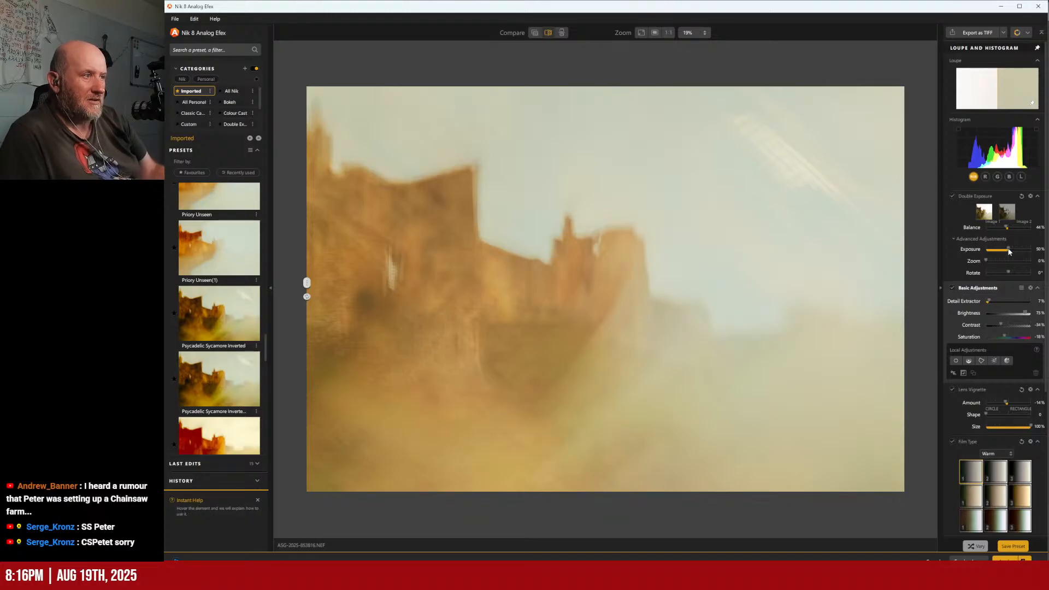
- Set the double exposure's Exposure to 54%, keep Balance at 44% and nudge the overlay's position slightly
mouse_move(1008, 251)
left_mouse_down()
mouse_move(995, 249)
mouse_move(1017, 256)
mouse_move(1010, 250)
left_mouse_up()
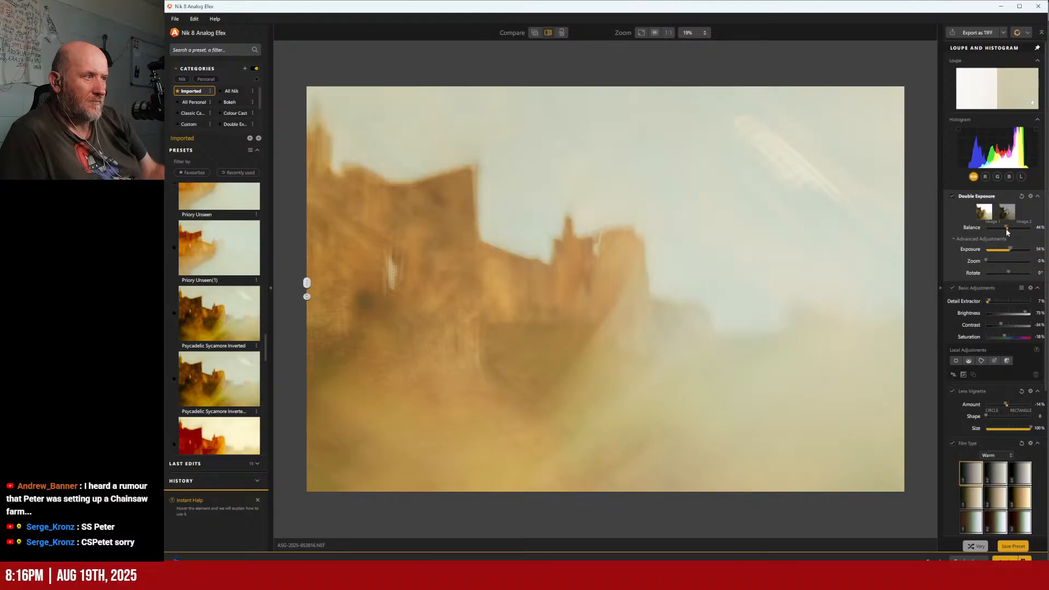
mouse_move(1006, 229)
left_mouse_down()
mouse_move(1021, 235)
mouse_move(1004, 233)
left_mouse_up()
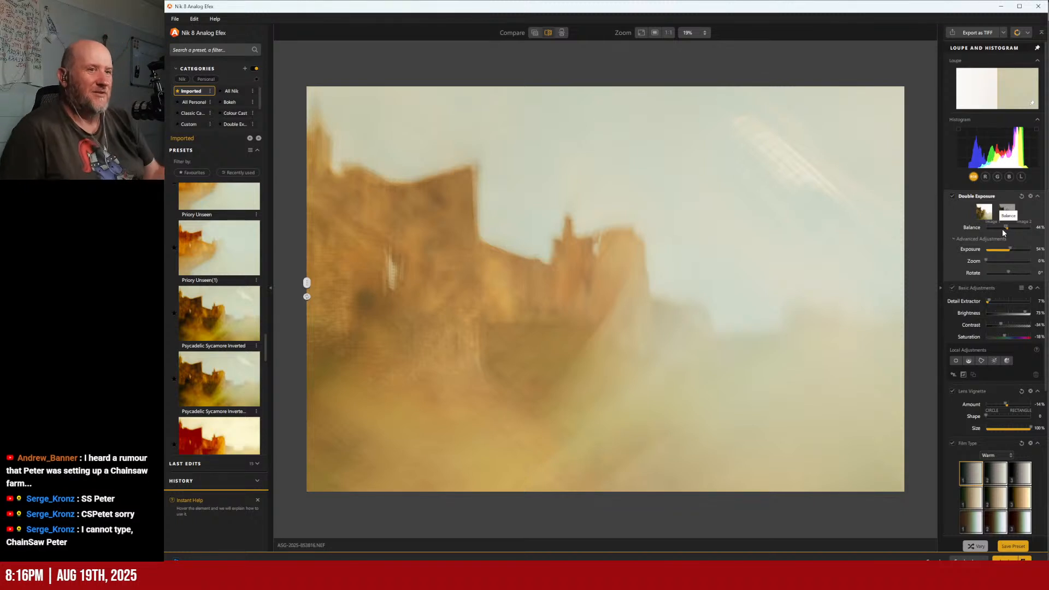
mouse_move(307, 284)
left_mouse_down()
mouse_move(381, 293)
mouse_move(305, 288)
left_mouse_up()
- Bend the RGB curve down in the shadows with an added point, fine-tune the highlight points, and apply the filter to the image
scroll(994, 376, "down", 1)
scroll(994, 375, "down", 5)
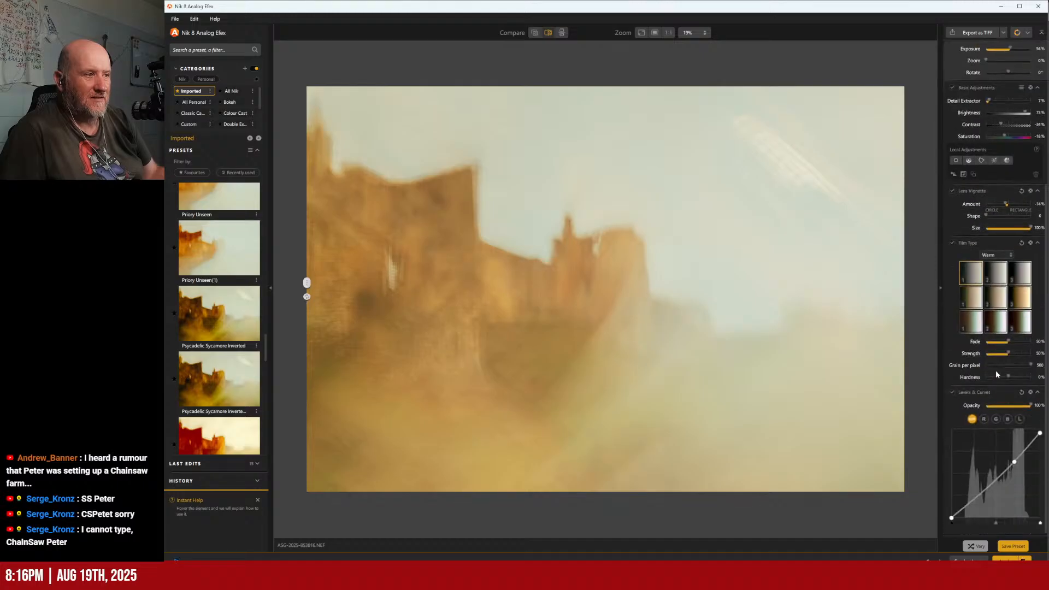
left_click(1013, 462)
left_click(973, 490)
left_click_drag(974, 494, 978, 506)
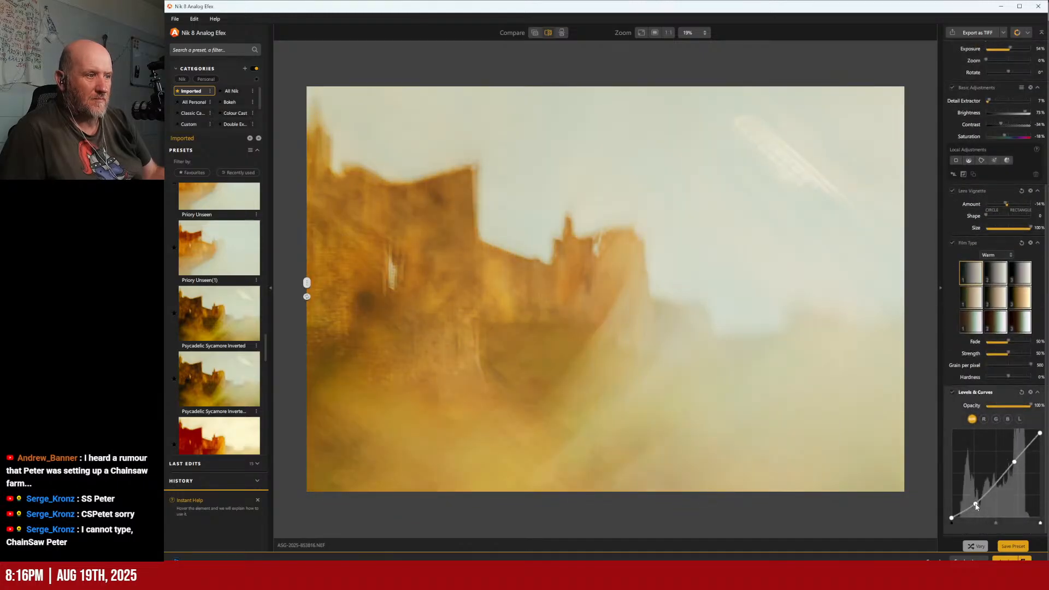
left_click_drag(1016, 462, 1017, 465)
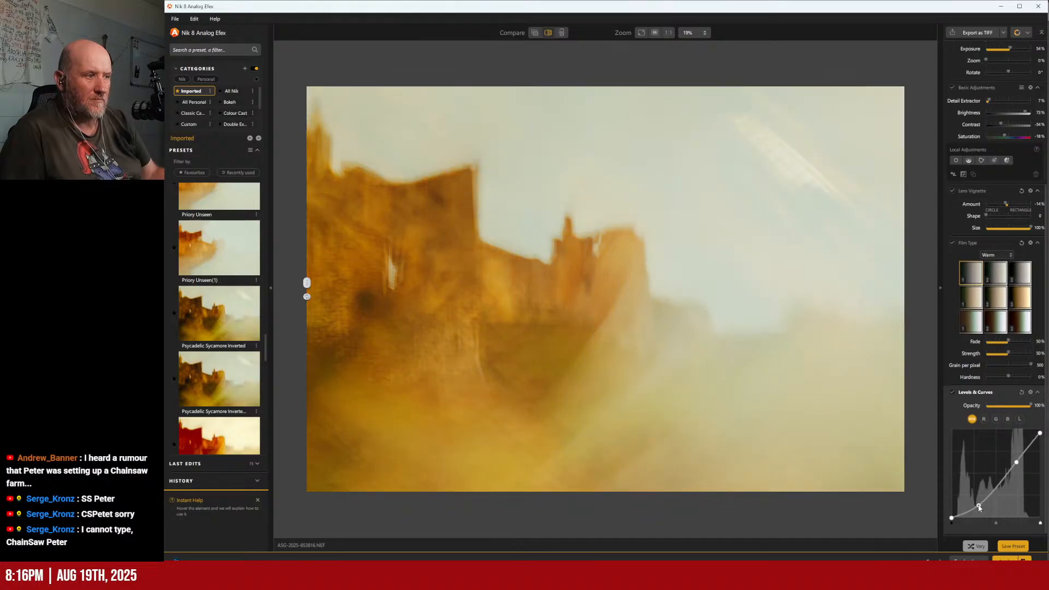
left_click_drag(978, 506, 988, 499)
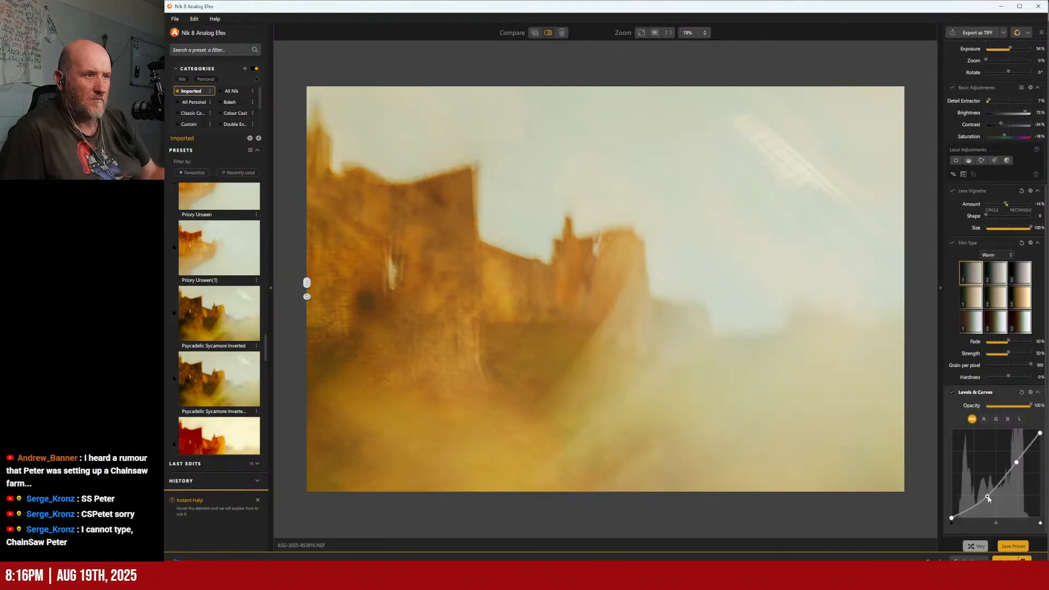
left_click_drag(1039, 432, 1040, 434)
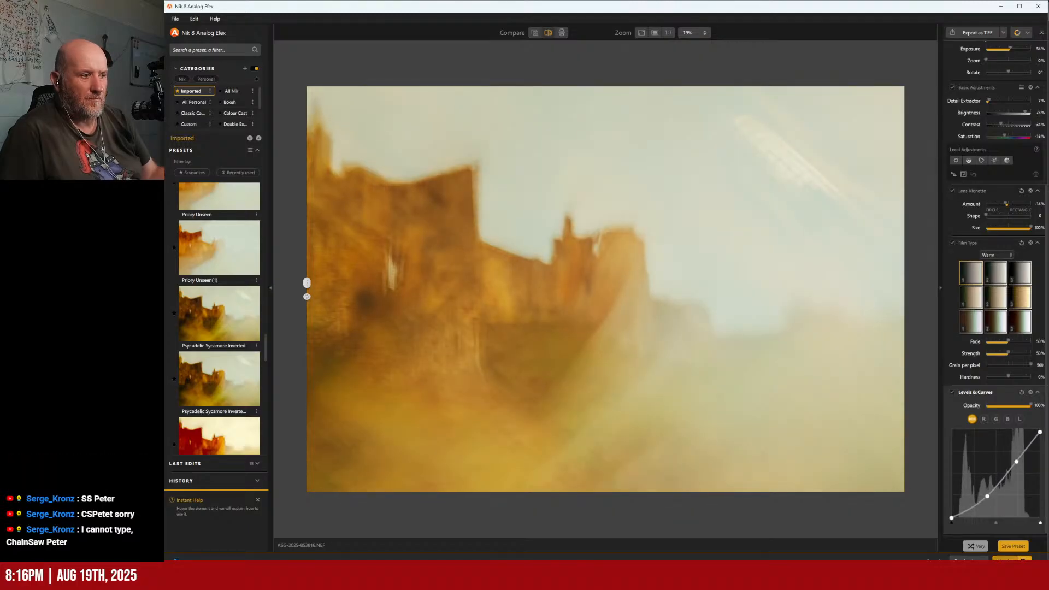
left_click(1004, 561)
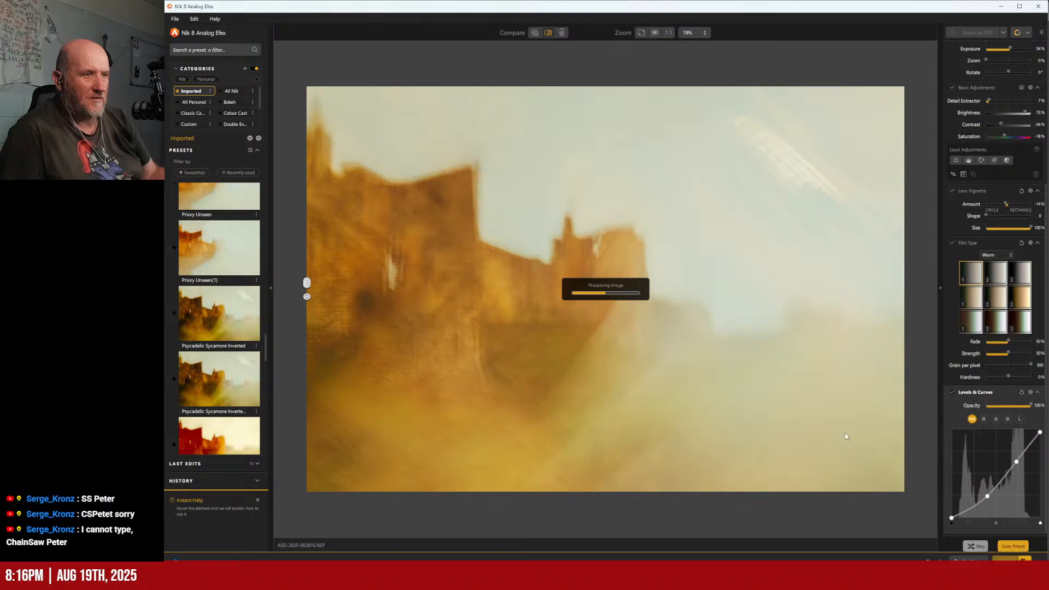
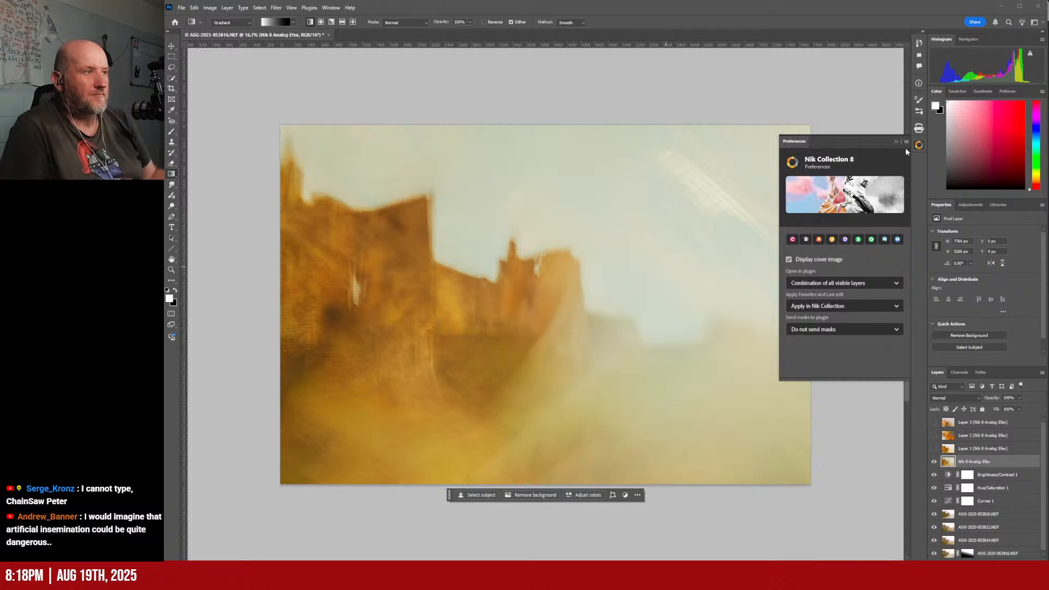
- Close the Nik Collection panel and compare the Layer 1, Layer 2 and Layer 3 Analog Efex versions by toggling their visibility
left_click(919, 145)
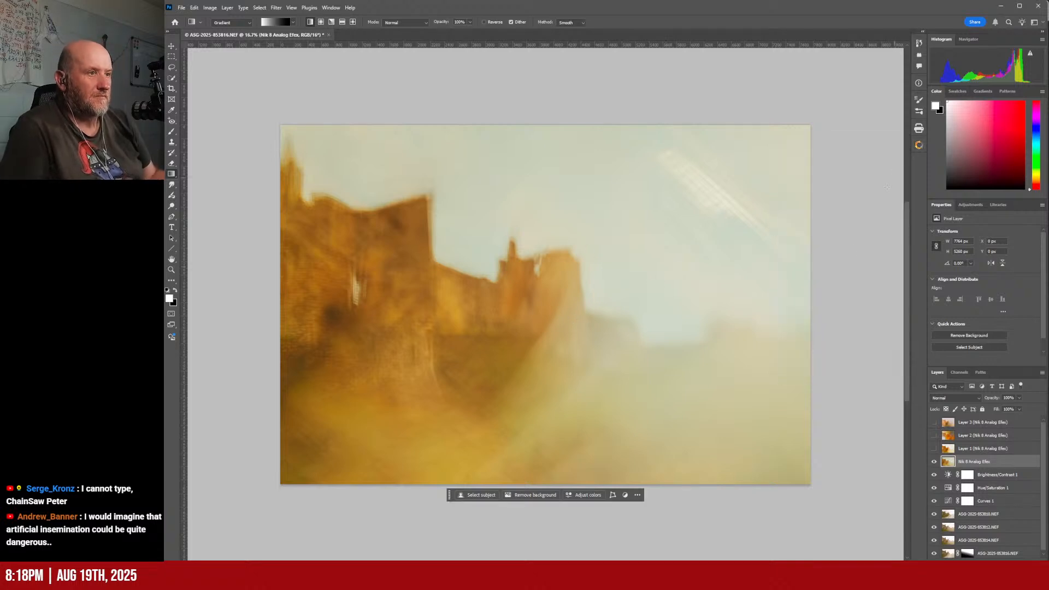
left_click(934, 449)
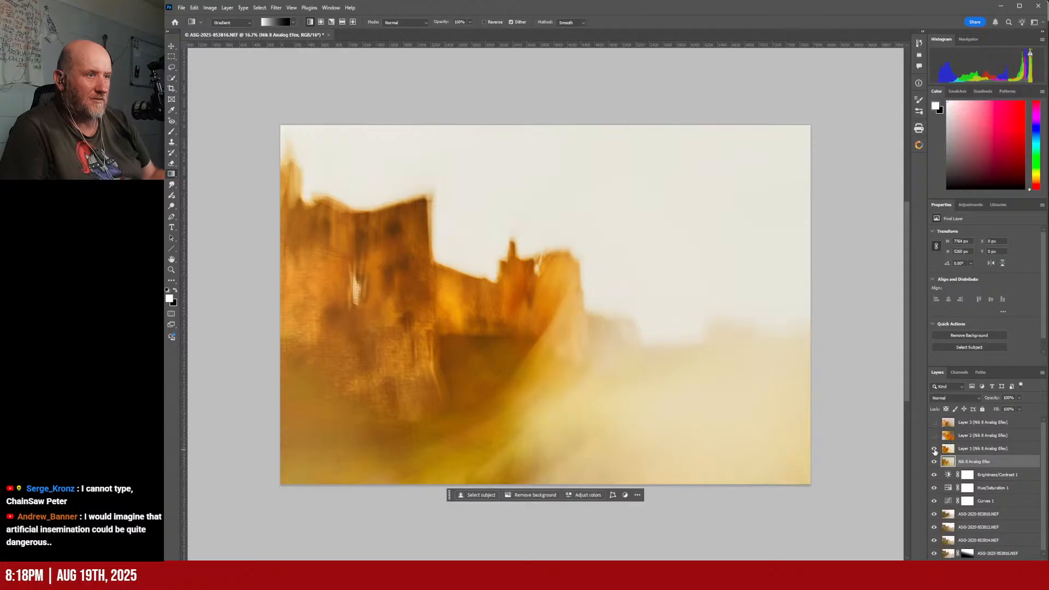
left_click(933, 435)
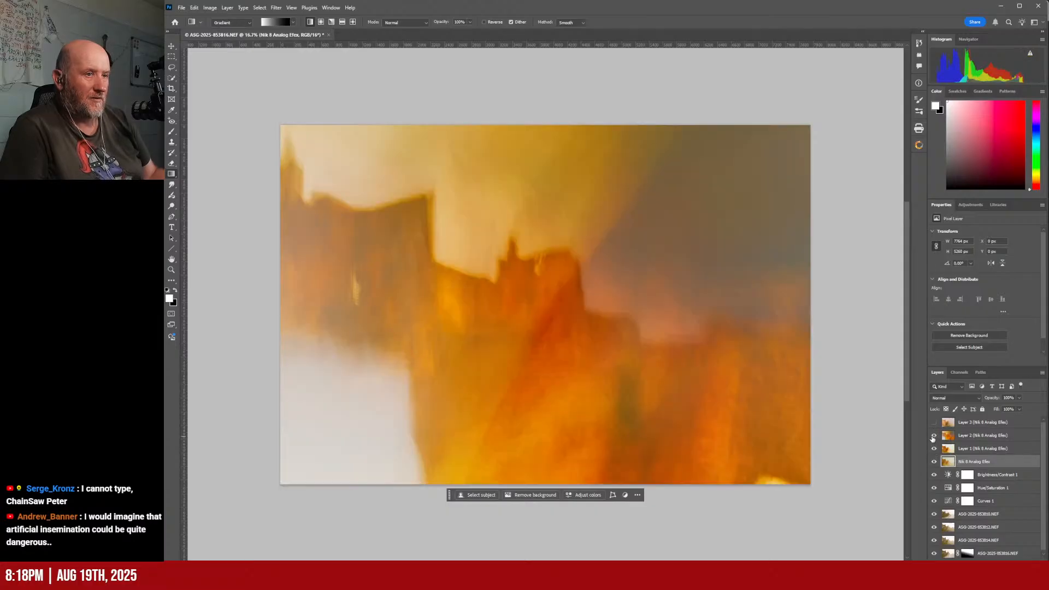
left_click(933, 423)
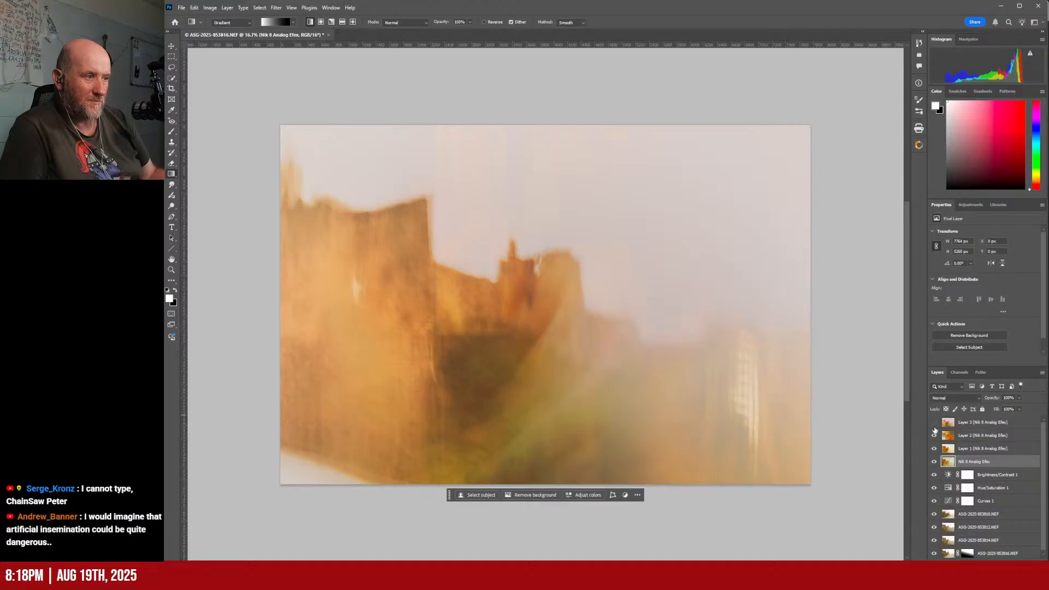
left_click(933, 422)
left_click(933, 435)
left_click(933, 449)
- Hide the Nik 8 Analog Efex layer and stamp the visible layers into a new merged layer above Brightness/Contrast 1
left_click(933, 463)
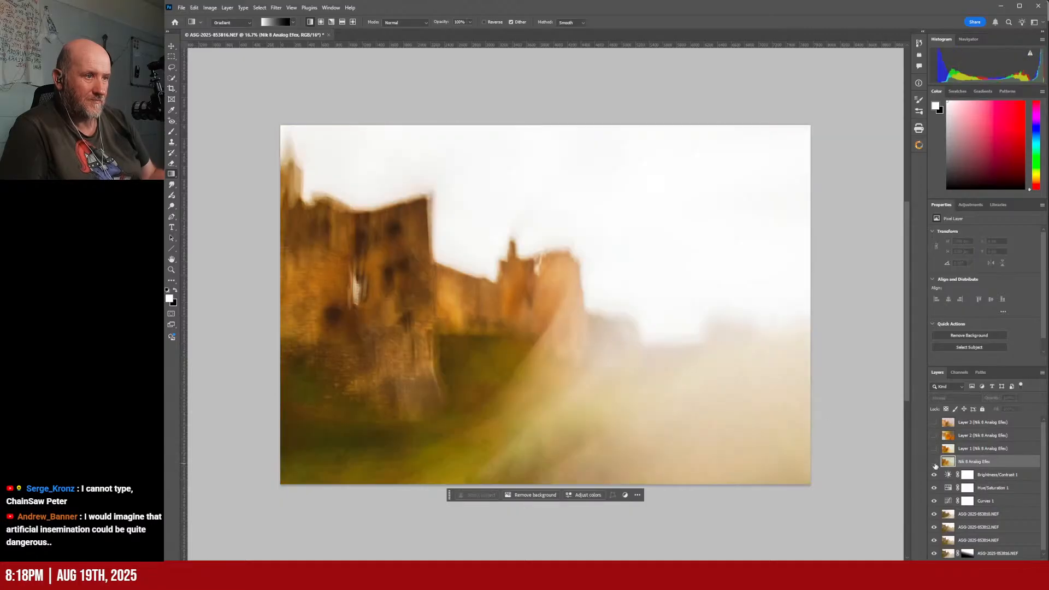
left_click(934, 463)
left_click(935, 464)
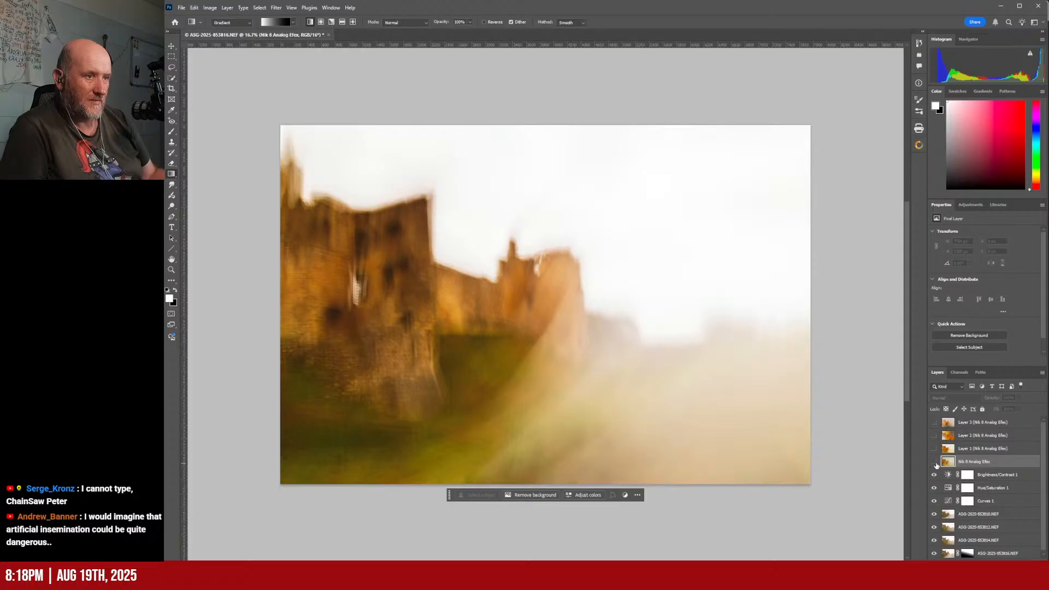
left_click(989, 480)
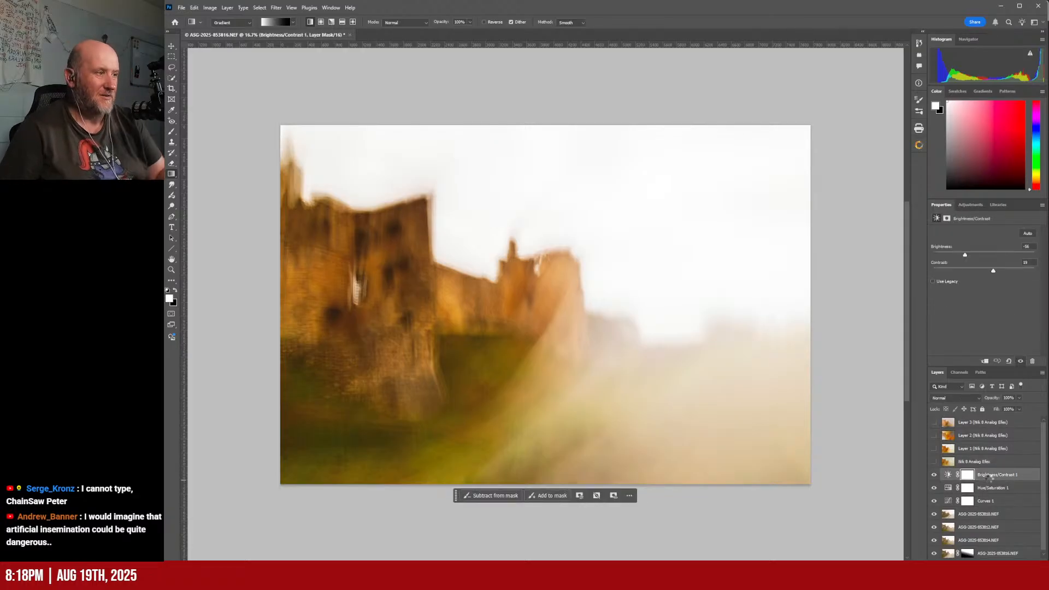
key("ctrl+shift+alt+e")
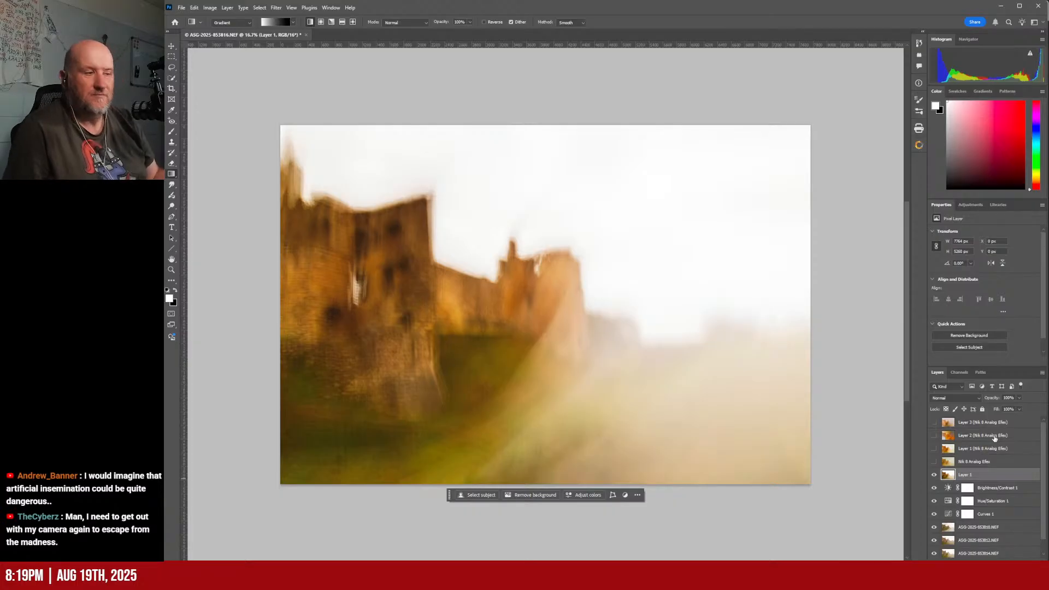
- Delete all layers beneath the merged Layer 1, from Brightness/Contrast 1 down to the masked bottom photo layer
scroll(1007, 486, "down", 1)
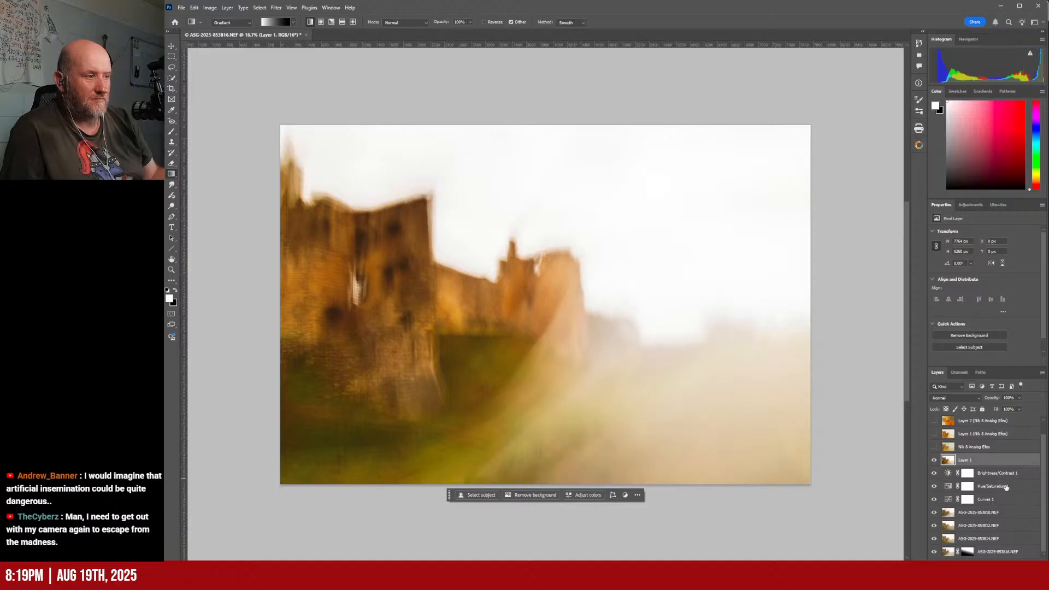
left_click(1002, 475)
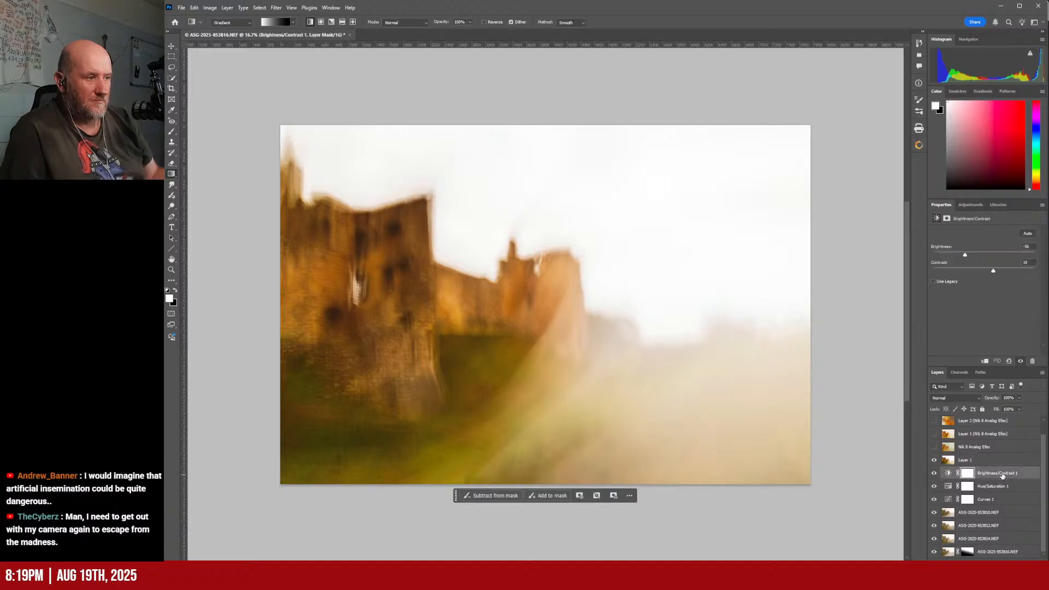
left_click(1008, 552, "shift")
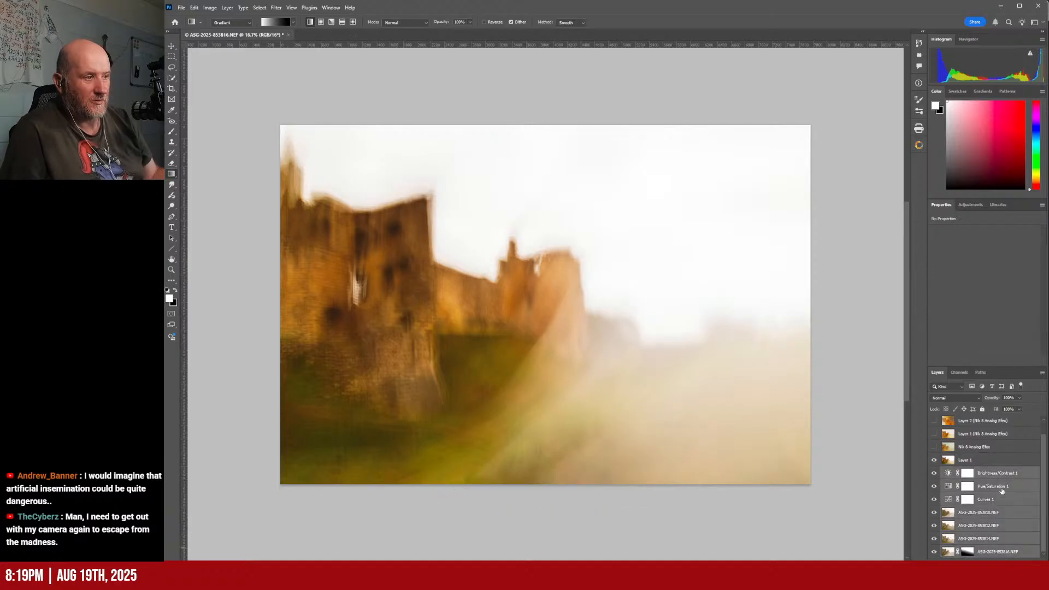
left_click_drag(998, 476, 1033, 563)
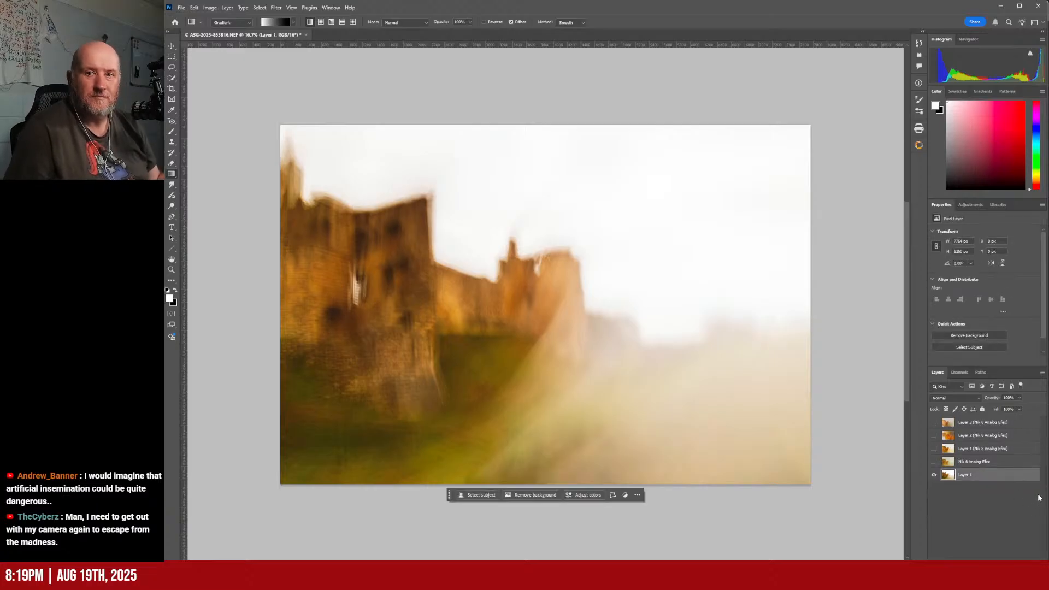
- Hide the merged Layer 1 and make all four Analog Efex layers visible
left_click(933, 462)
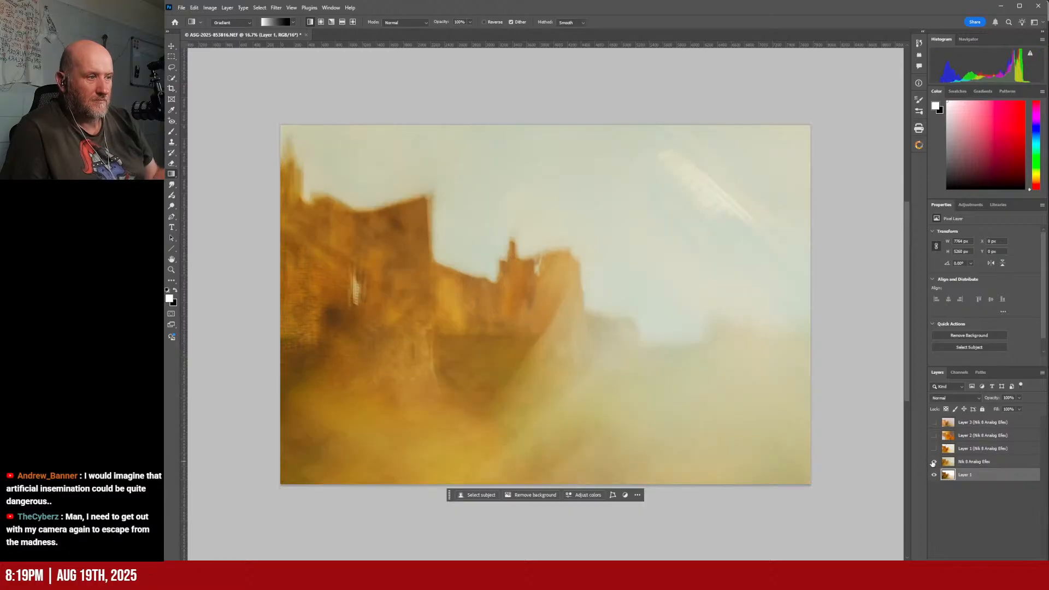
left_click(933, 475)
left_click(933, 463)
left_click(934, 424)
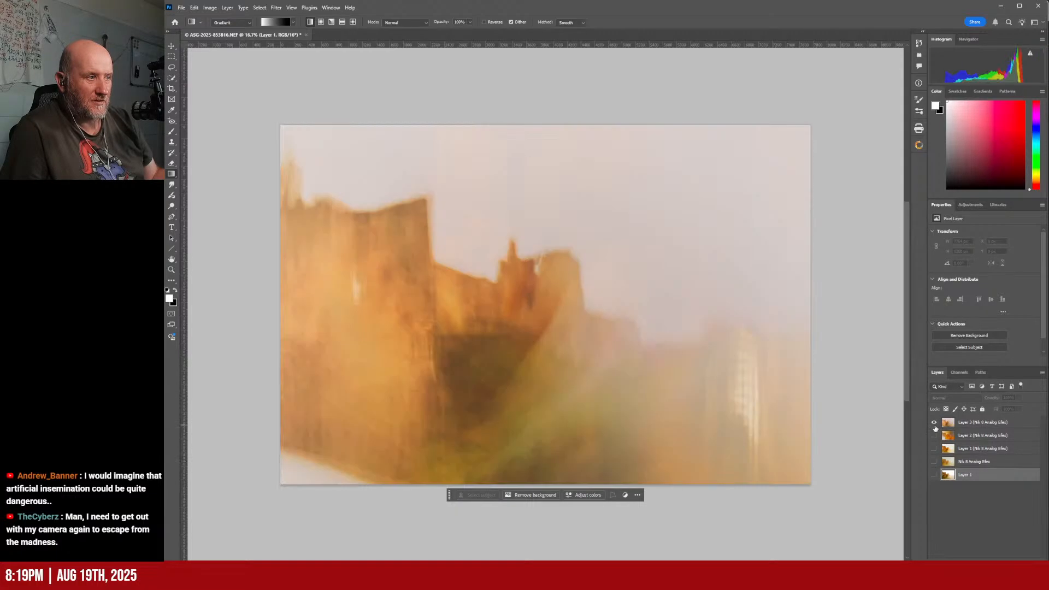
left_click(934, 435)
left_click(933, 449)
left_click(933, 461)
- Select all four Nik 8 Analog Efex layers together and set their blend mode to Darken
left_click(977, 425)
left_click(979, 463, "shift")
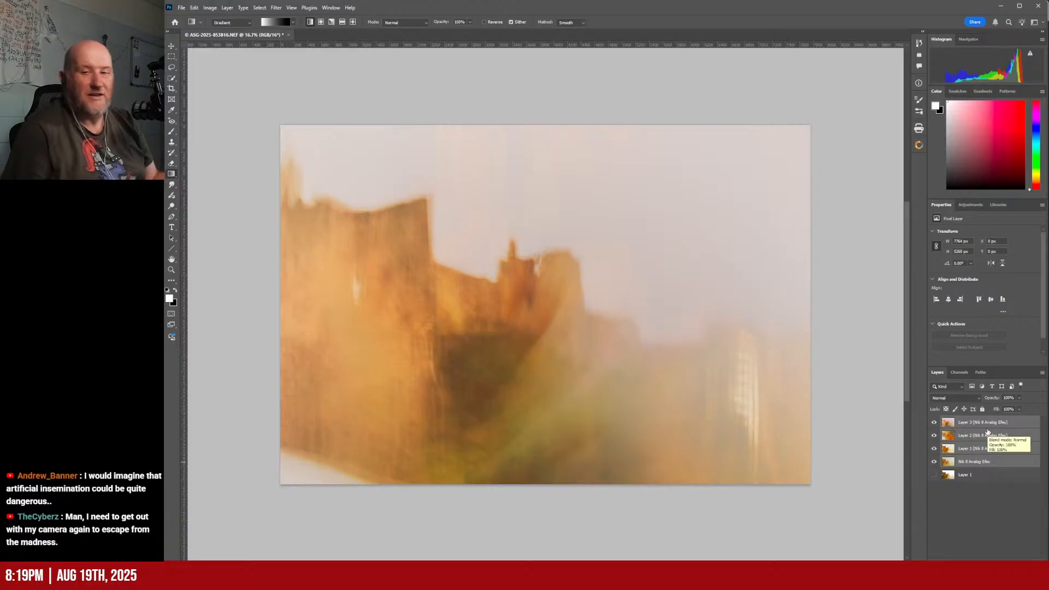
left_click(956, 403)
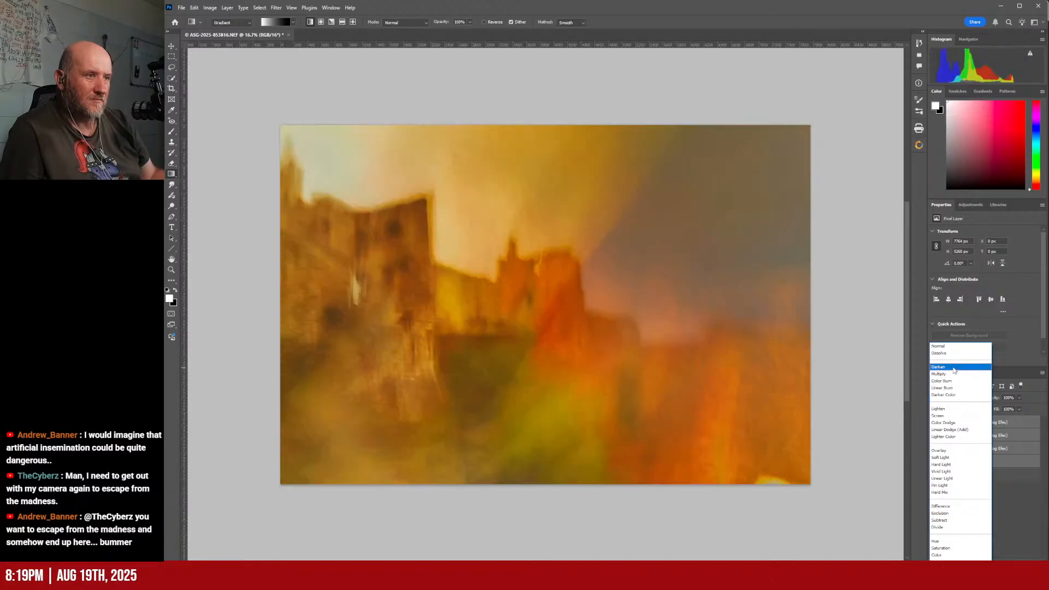
left_click(954, 370)
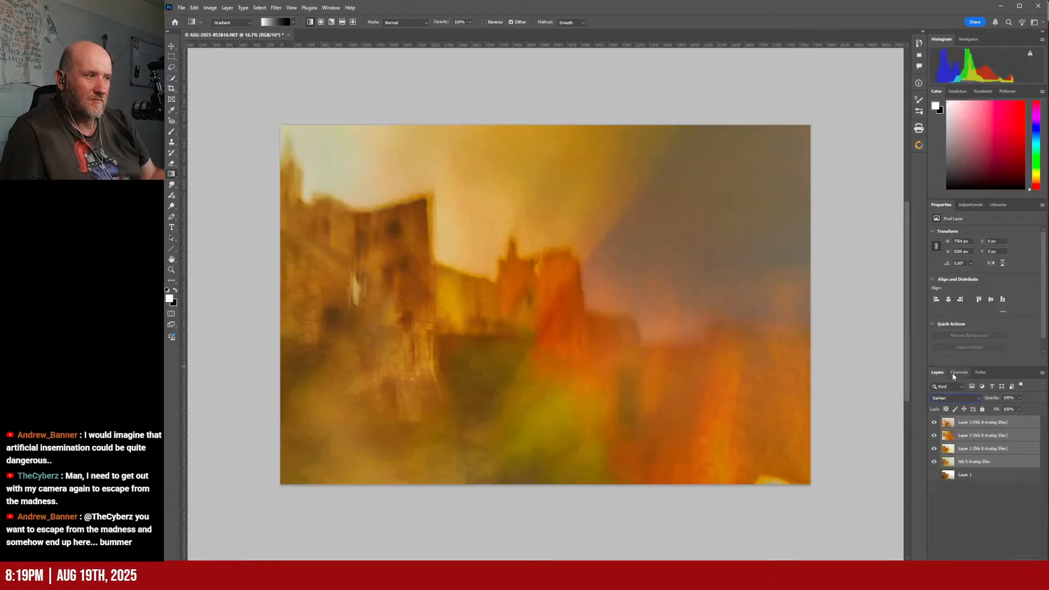
- Toggle the visibility of the Layer 2, Layer 1 and base Nik 8 Analog Efex layers to judge each one's effect in Darken
left_click(934, 435)
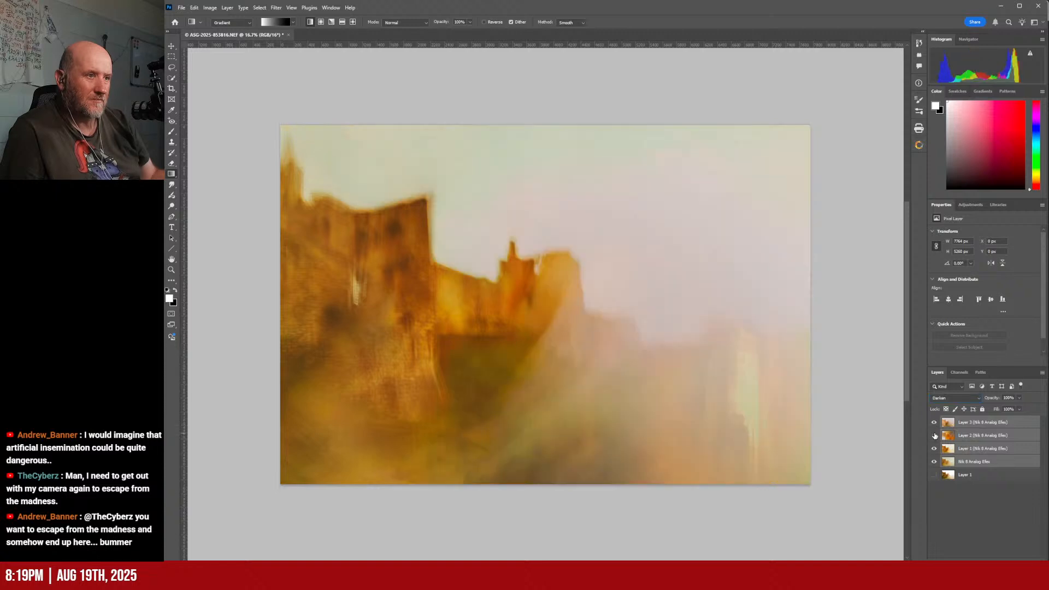
left_click(933, 435)
left_click(934, 436)
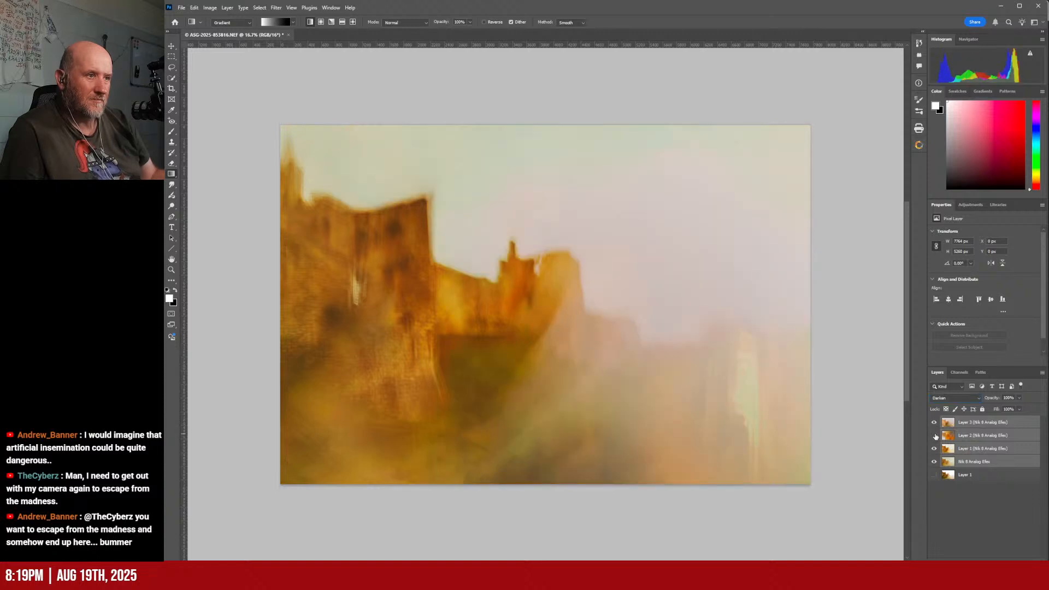
left_click(935, 435)
left_click(934, 449)
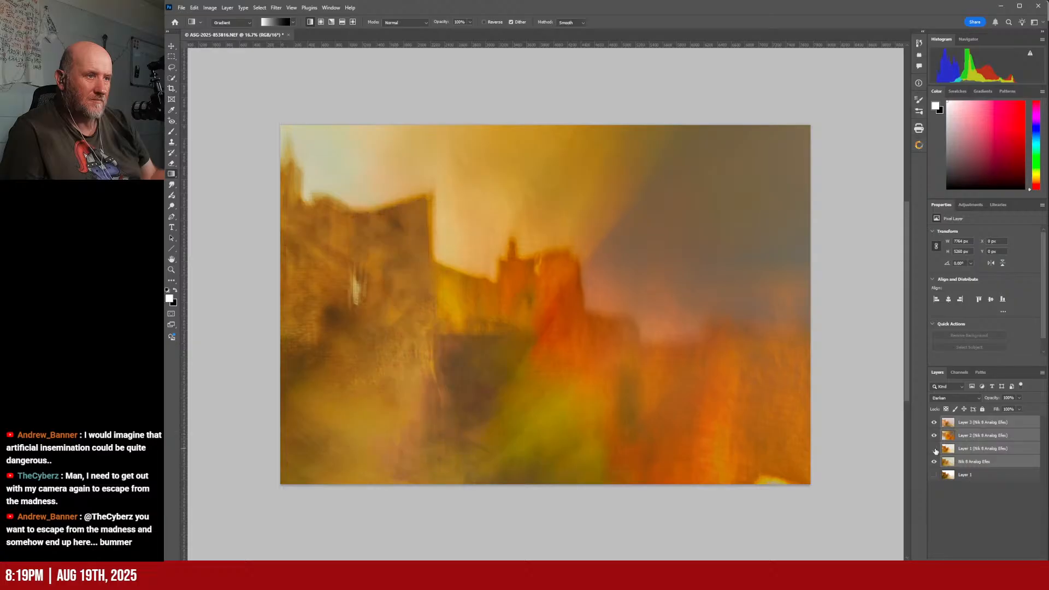
left_click(934, 462)
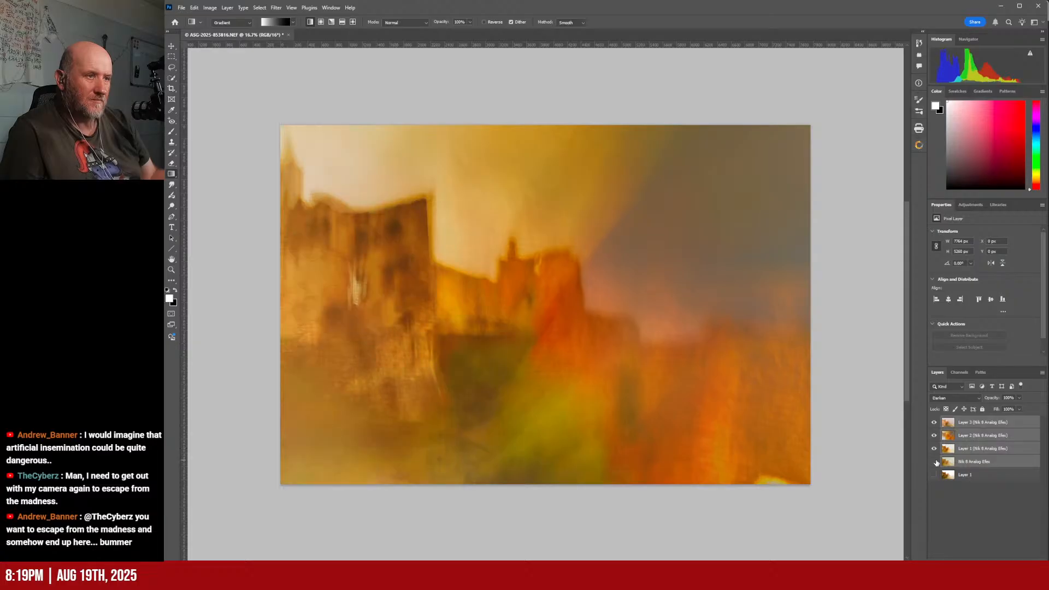
- Set the four Analog Efex layers to Lighten and compare the Layer 3, Layer 2 and Layer 1 versions by toggling their visibility
left_click(951, 397)
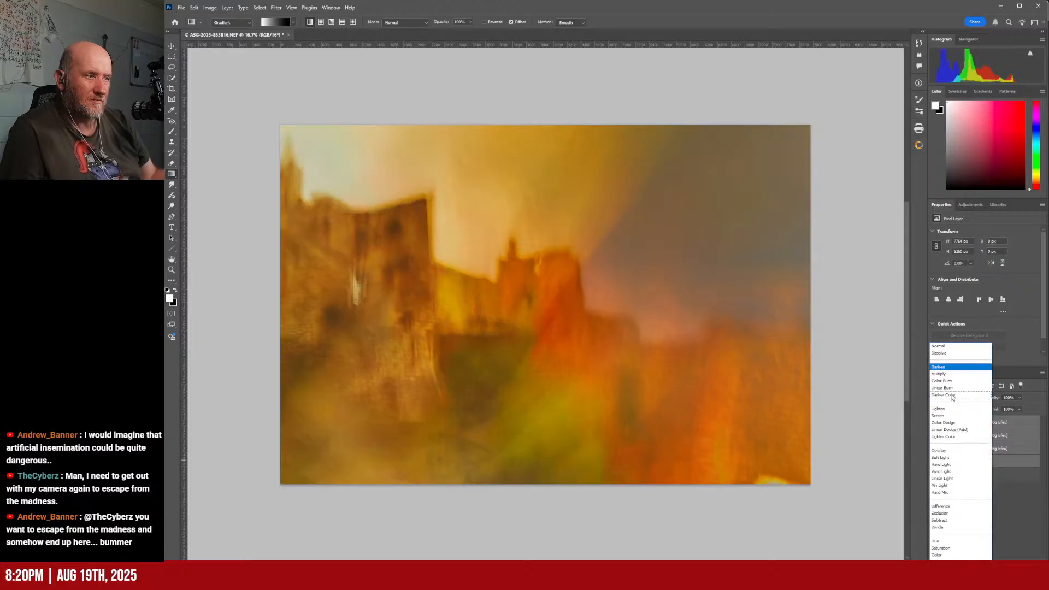
left_click(954, 409)
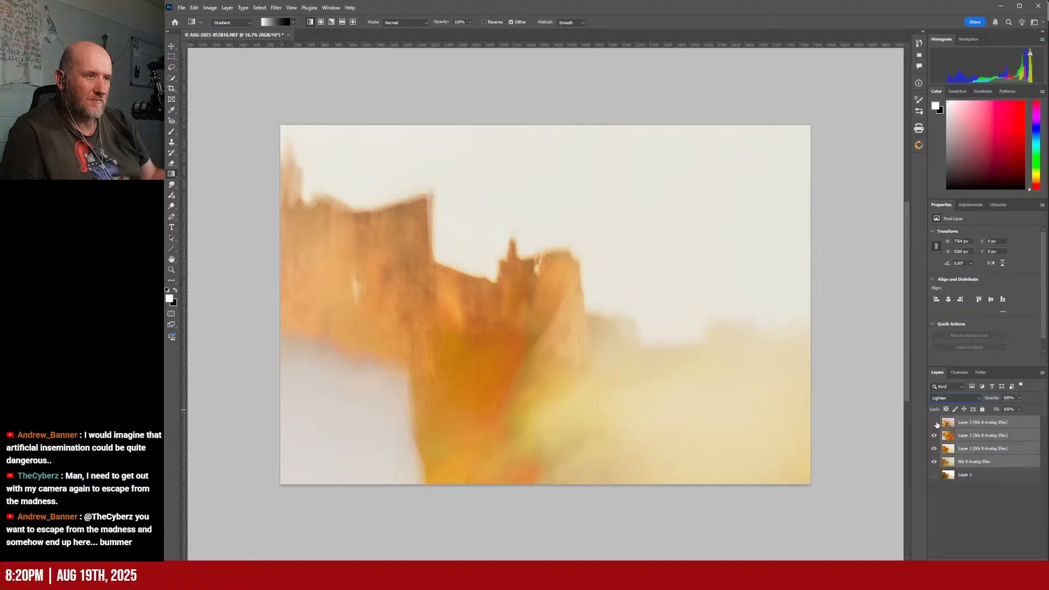
left_click(934, 422)
left_click(934, 422)
left_click(934, 436)
left_click(934, 436)
left_click(934, 448)
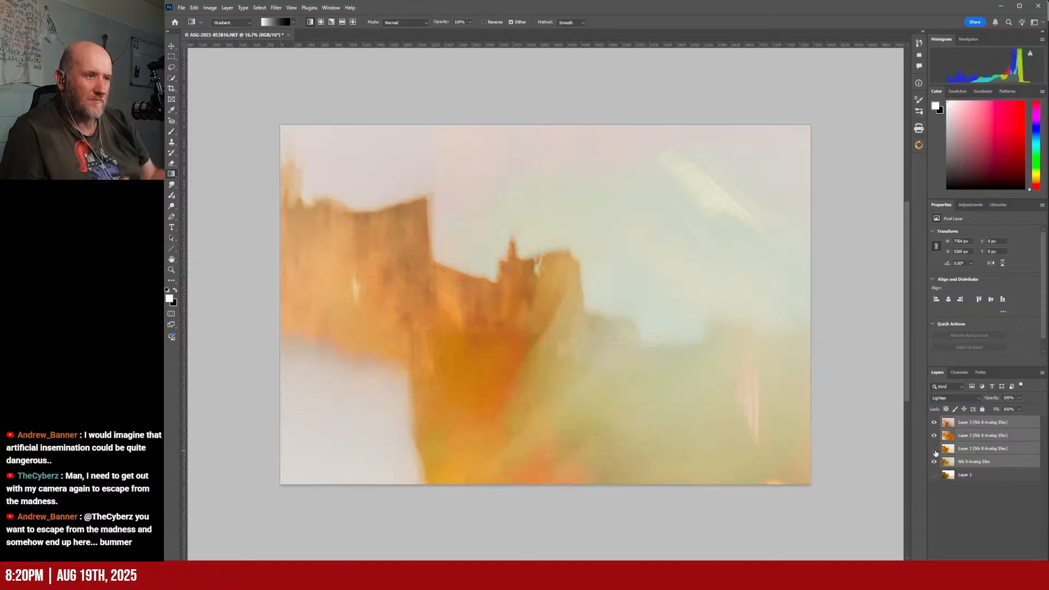
left_click(935, 450)
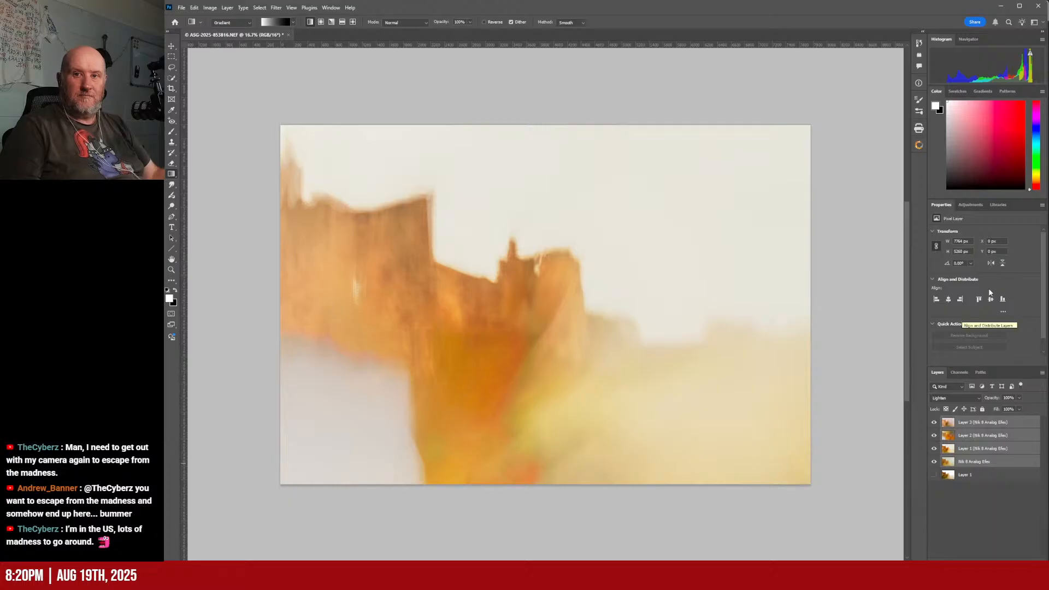
- Compare the lower Analog Efex layers by toggling their visibility, and show the merged Layer 1 at the bottom of the stack
left_click(934, 462)
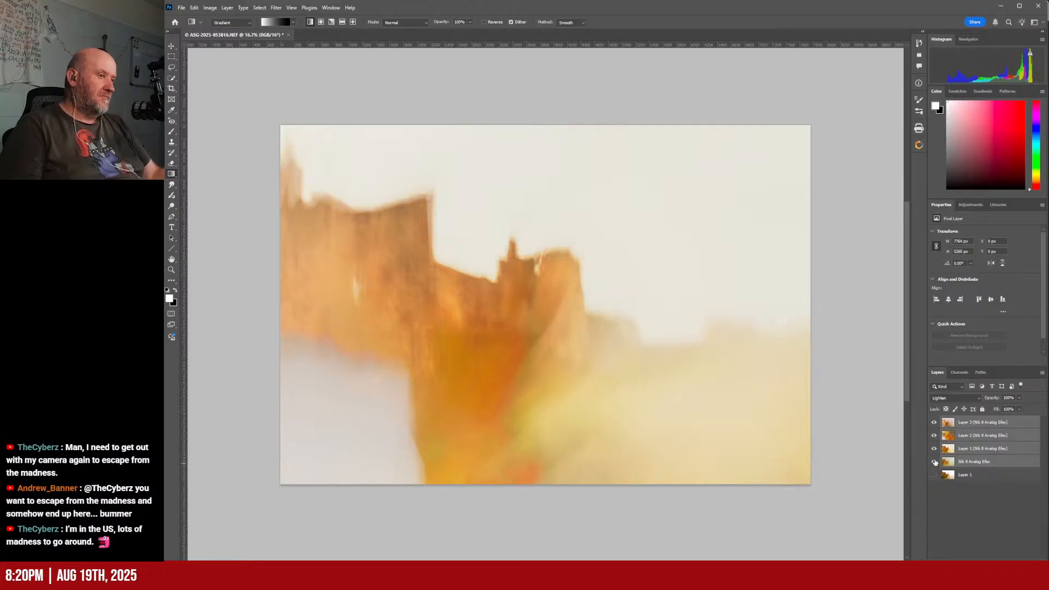
left_click(935, 463)
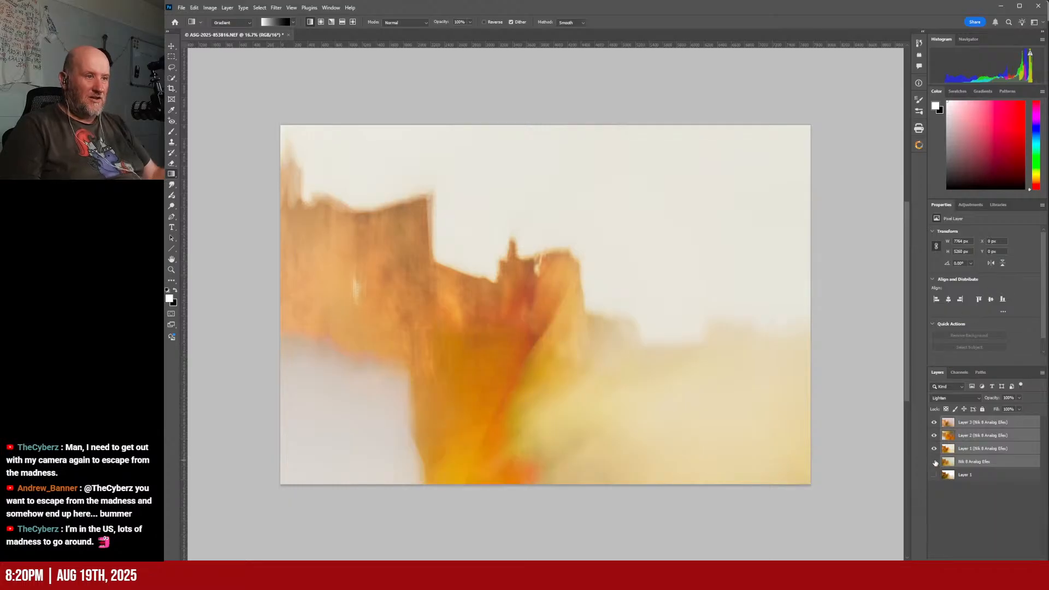
left_click(933, 451)
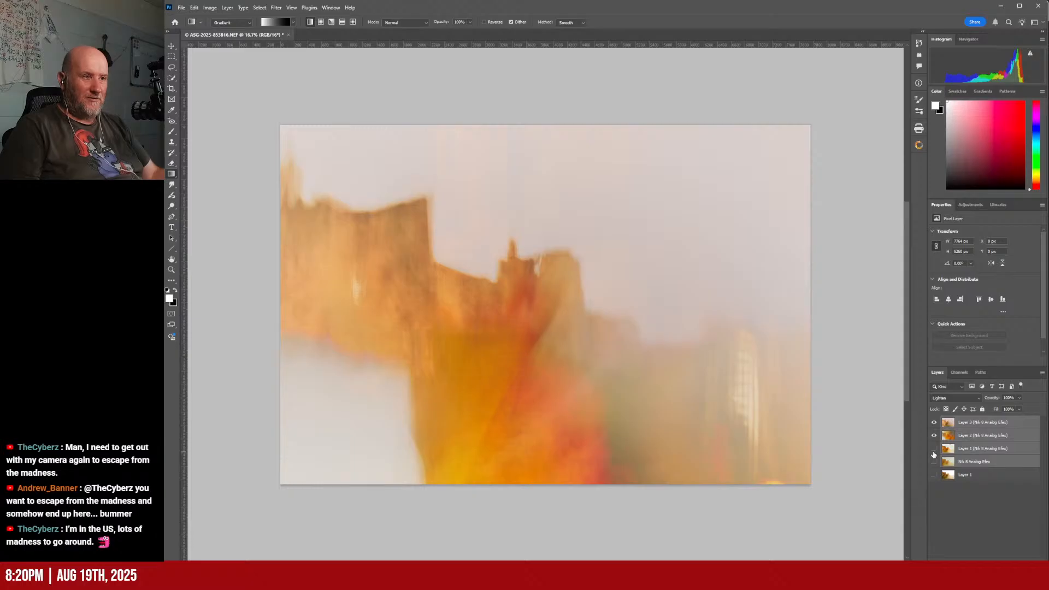
left_click(934, 449)
left_click(934, 464)
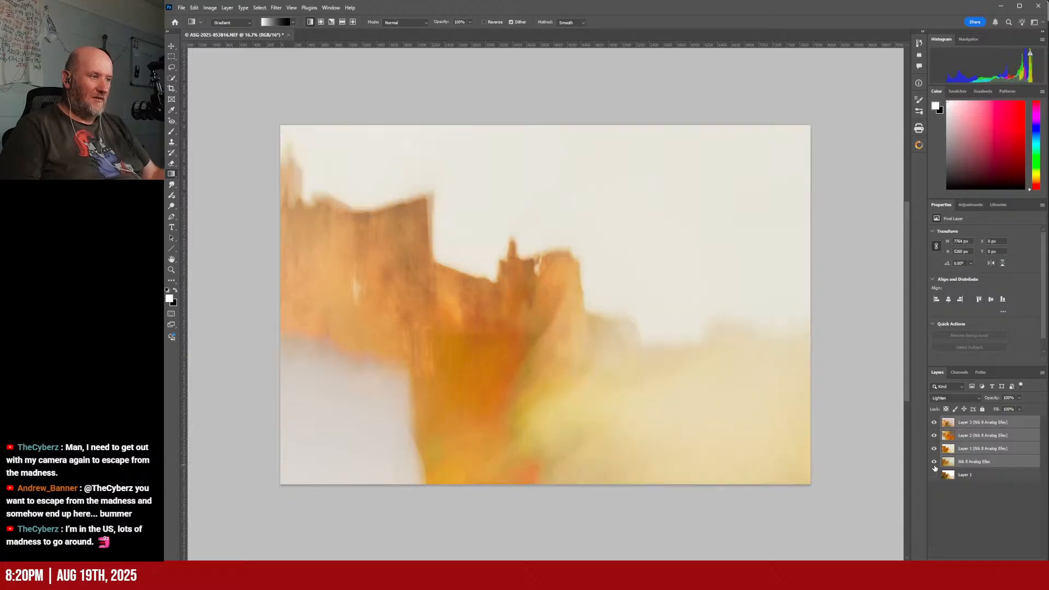
left_click(934, 477)
left_click(935, 476)
left_click(935, 476)
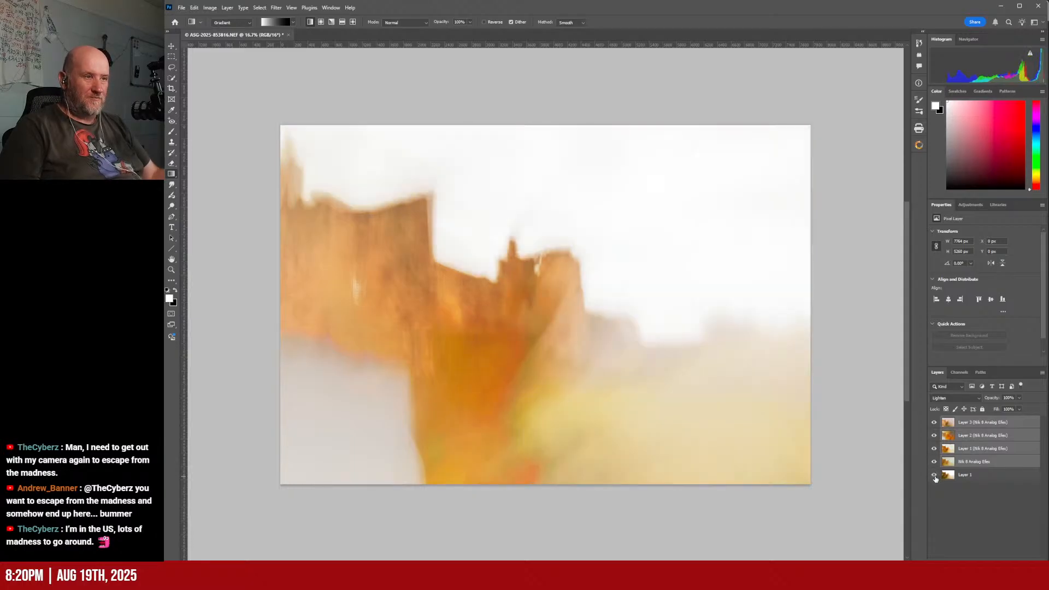
- Set the four Analog Efex layers back to Darken and toggle their visibility to judge the blend over the merged Layer 1
left_click(956, 397)
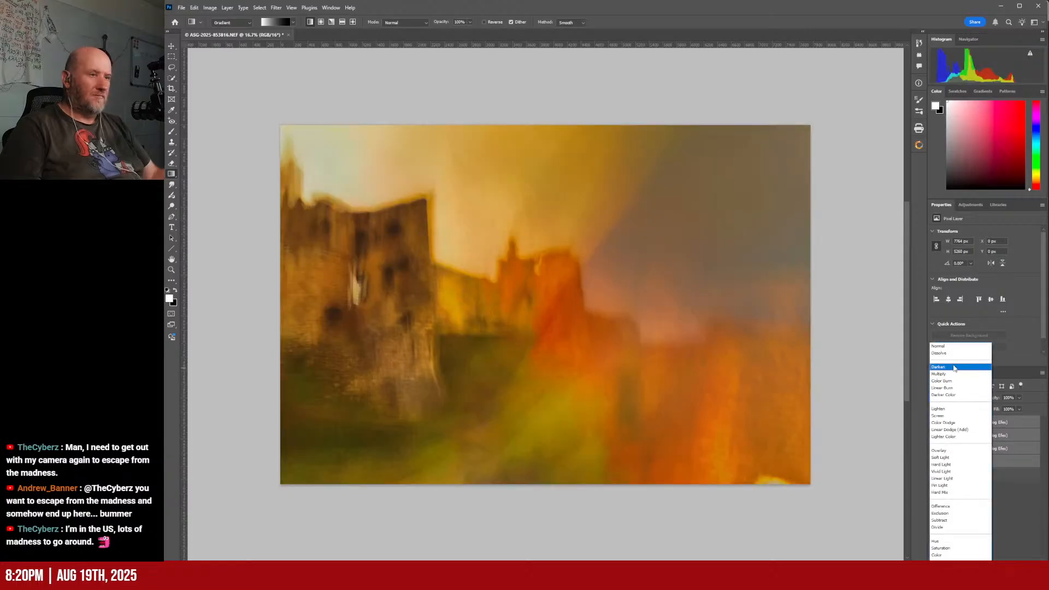
left_click(954, 367)
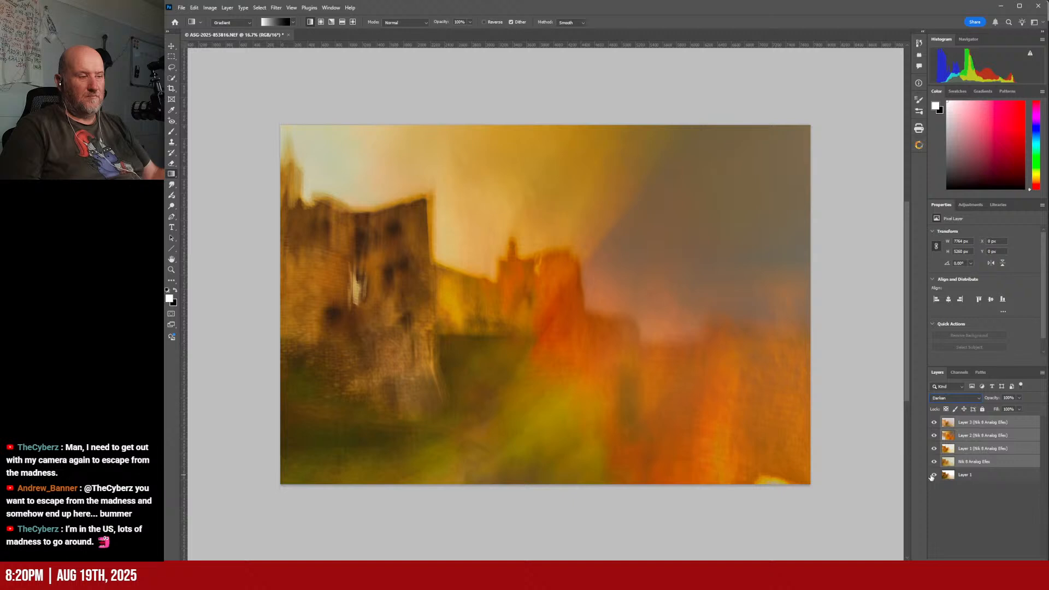
left_click(934, 424)
left_click(934, 448)
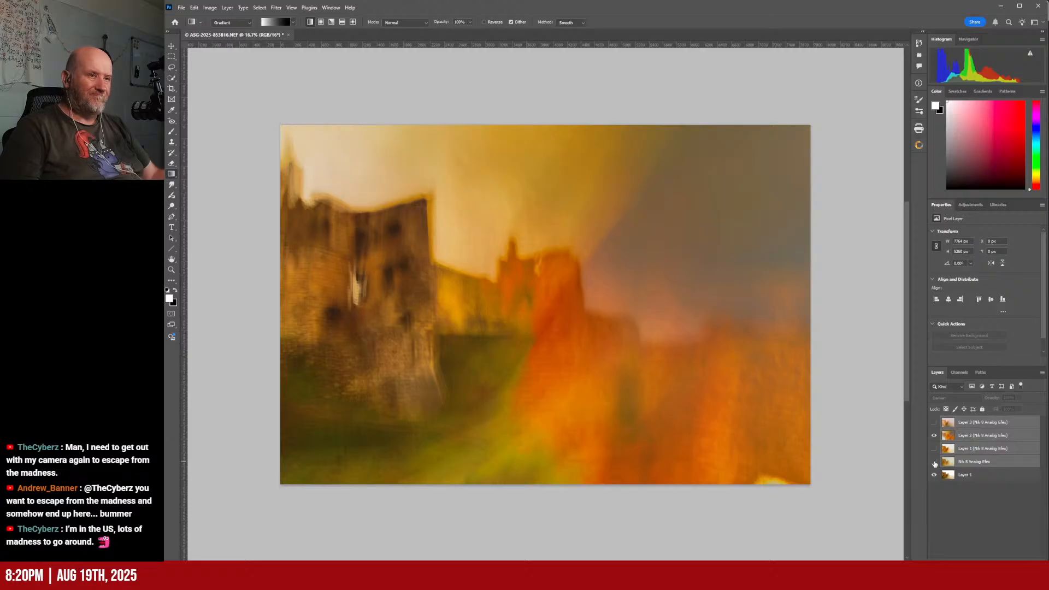
left_click(933, 462)
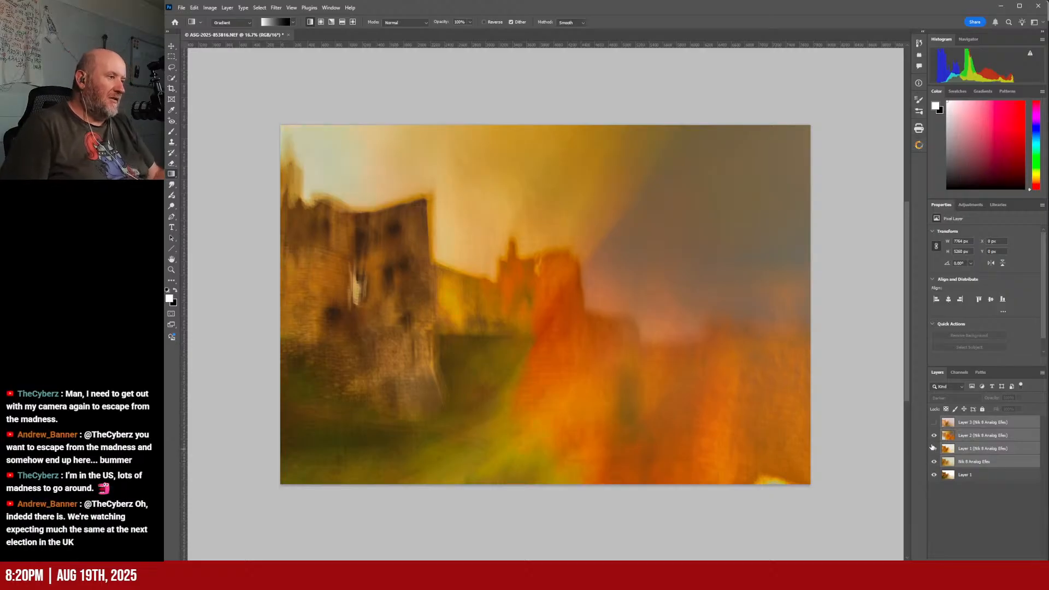
left_click(933, 448)
left_click(934, 422)
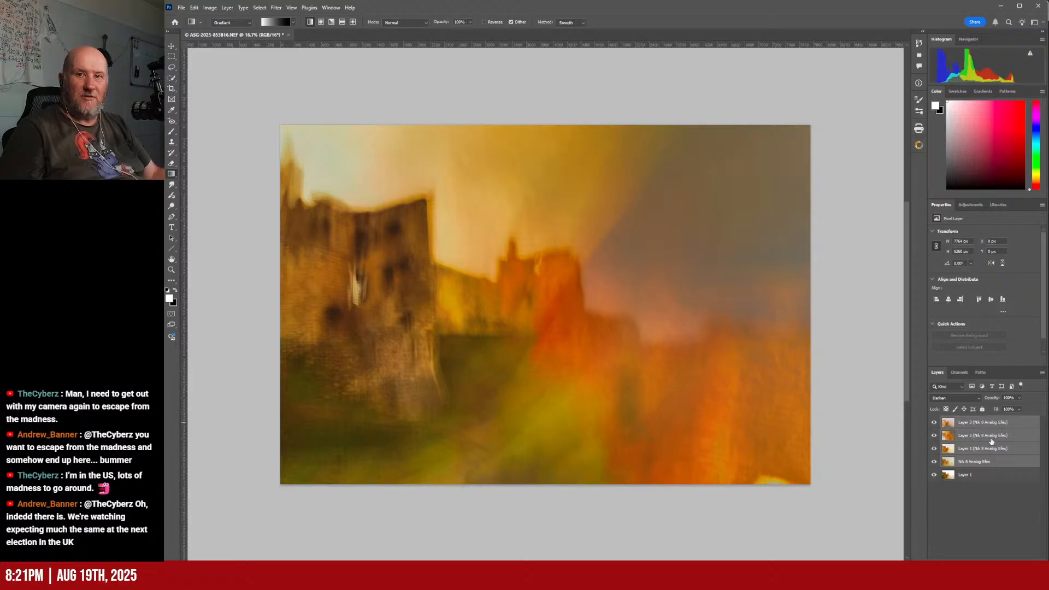
- Reselect the four Analog Efex layers, set their blend mode to Normal, and deselect all layers
left_click(987, 491)
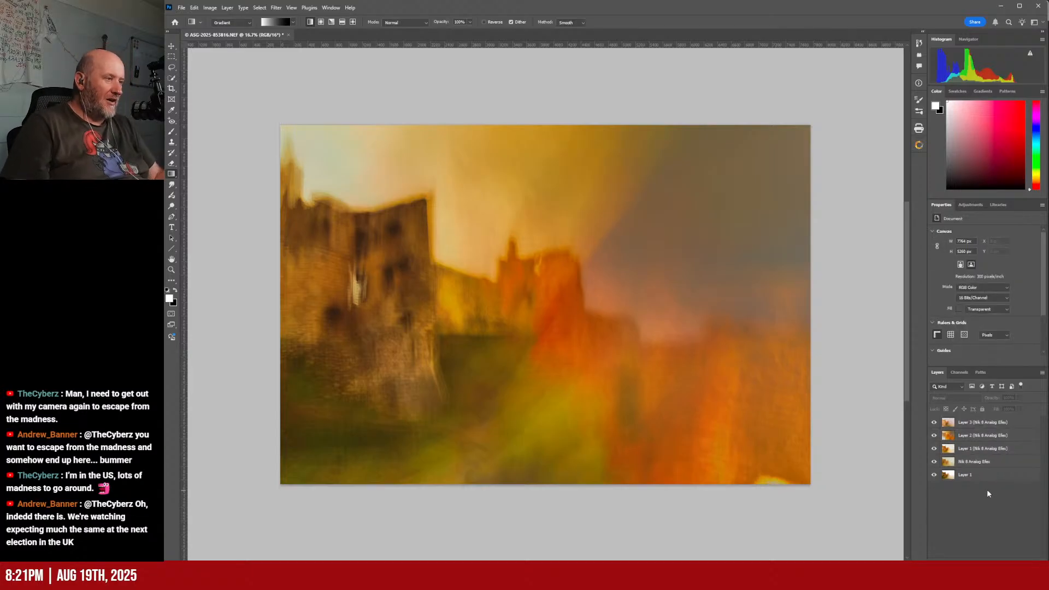
left_click(990, 424)
left_click(981, 460, "shift")
left_click(955, 397)
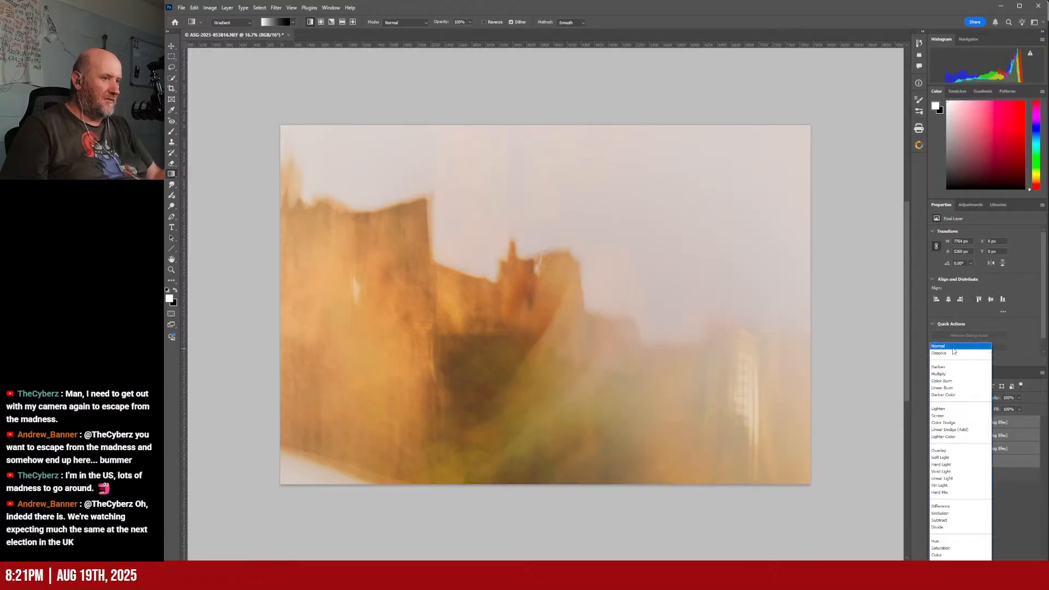
left_click(951, 346)
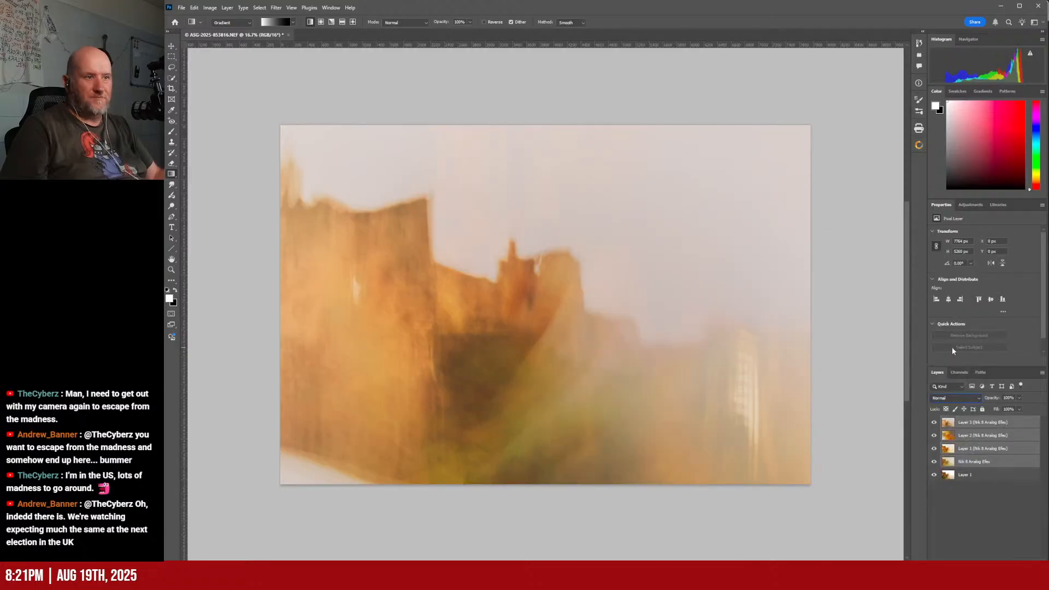
left_click(978, 499)
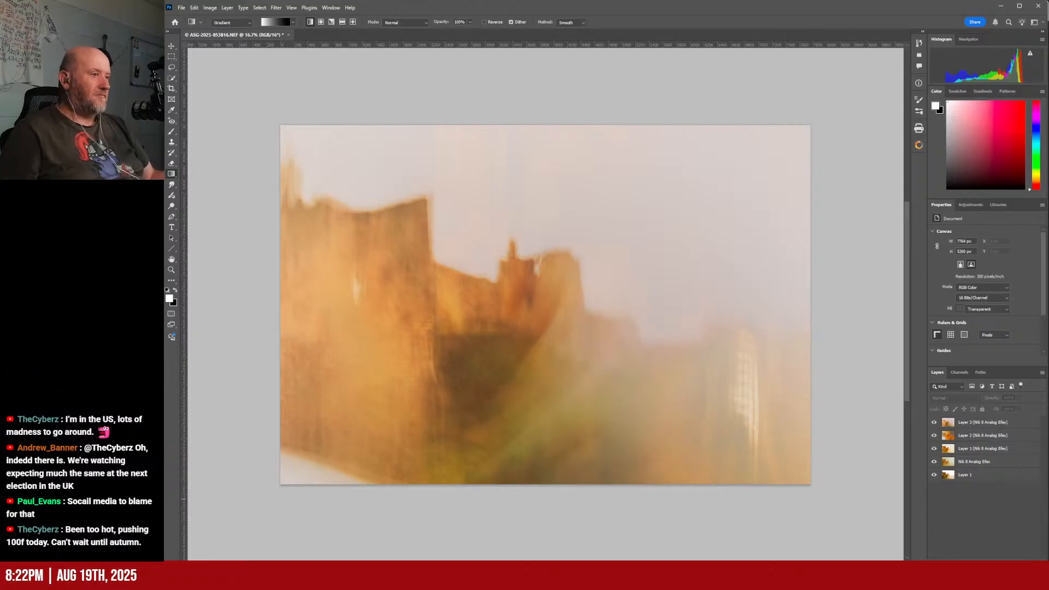
- Select the topmost Layer 3 Analog Efex layer and save the layered document
left_click(986, 423)
left_click(181, 11)
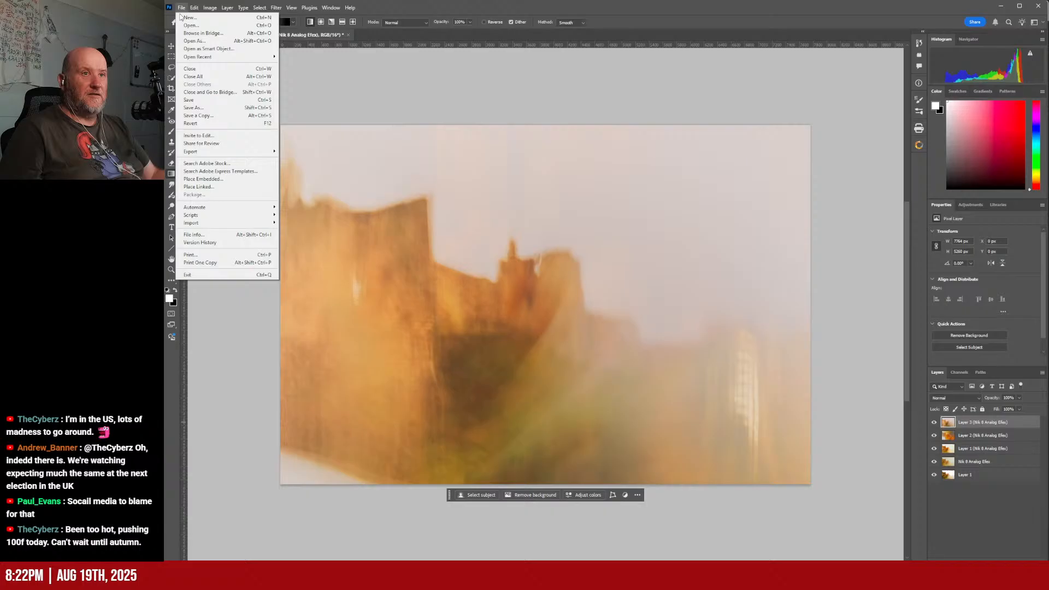
left_click(193, 100)
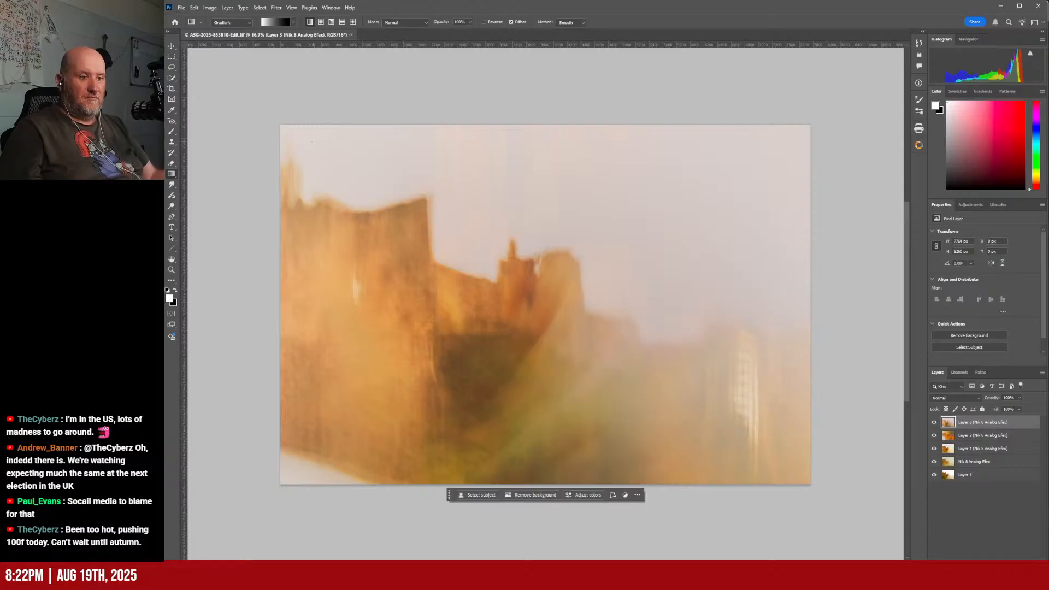
- Hide the Layer 3 Analog Efex layer and select the Layer 2 Analog Efex layer
left_click(934, 422)
left_click(970, 436)
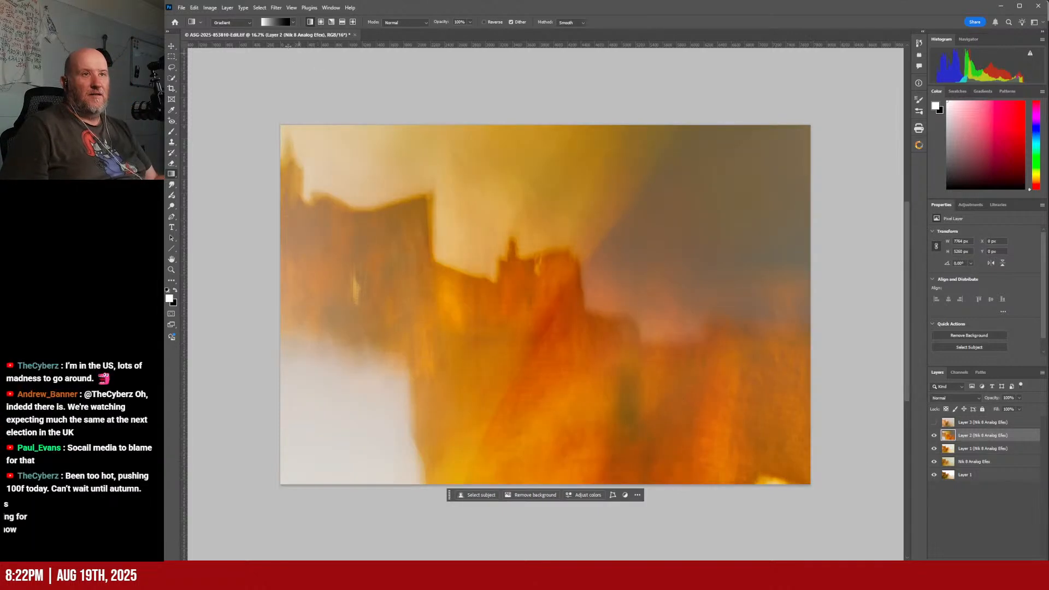
left_click(182, 8)
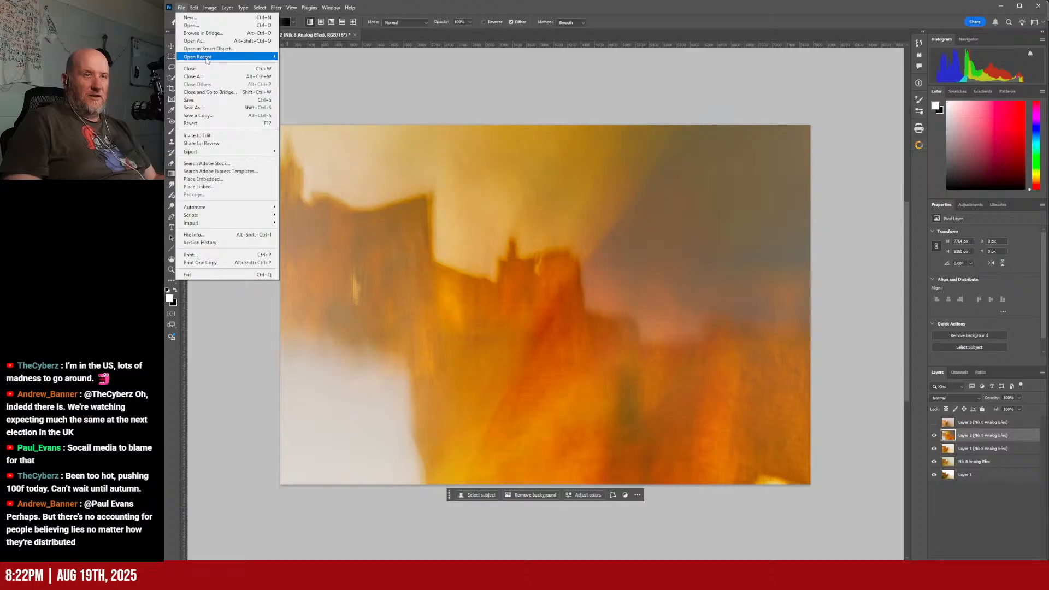
mouse_move(208, 61)
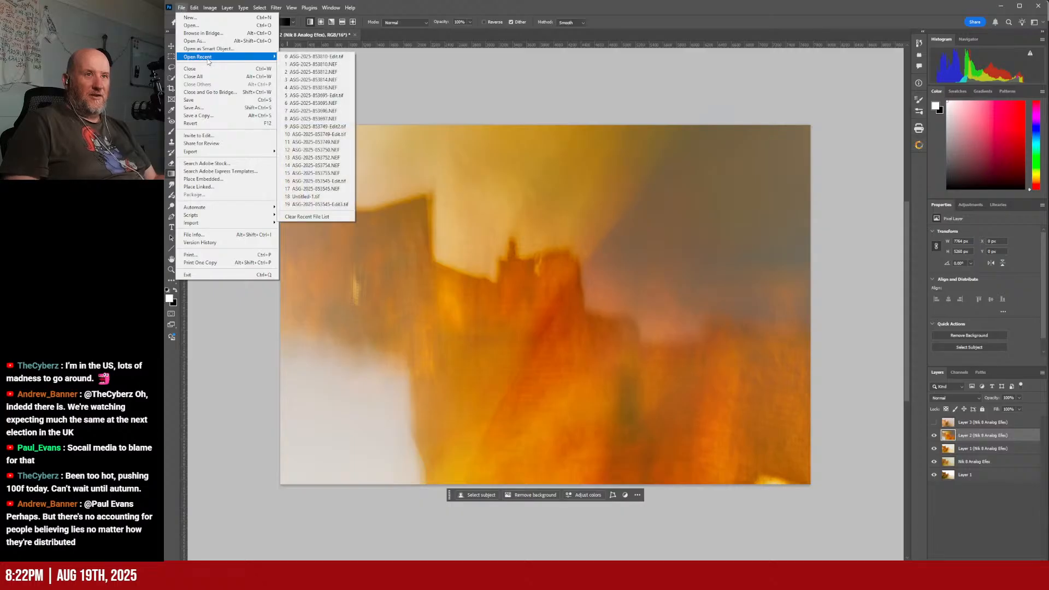
left_click(188, 9)
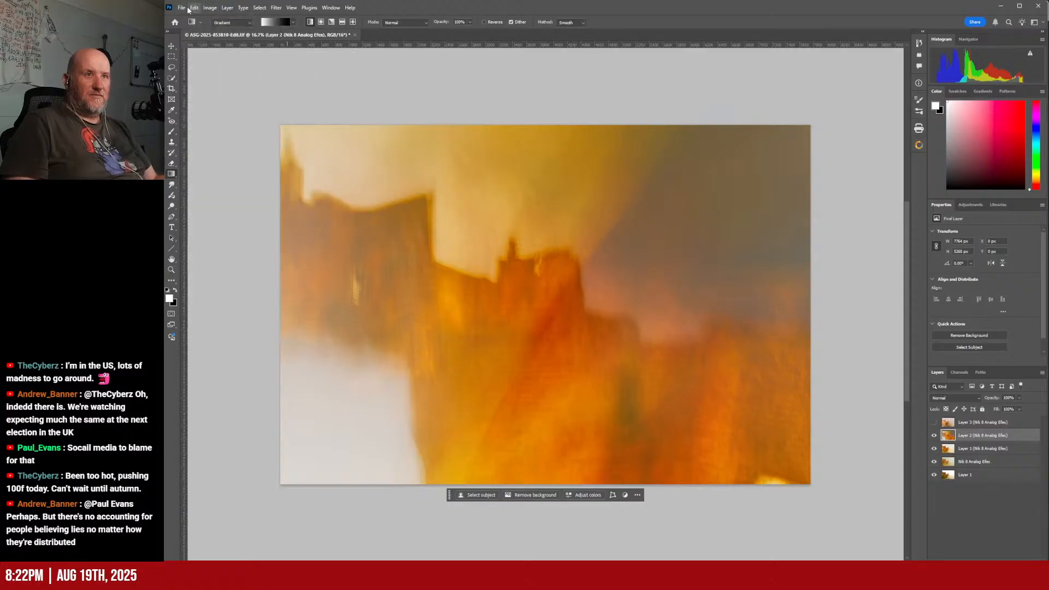
left_click(183, 8)
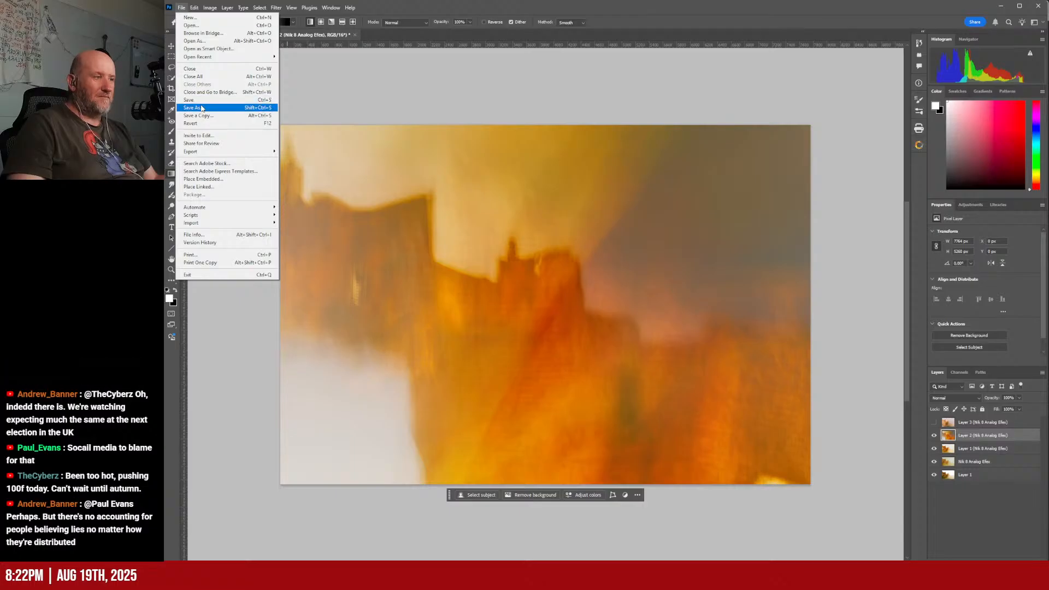
- Flatten the image into a single background layer, discarding the hidden Layer 3 version
left_click(1042, 373)
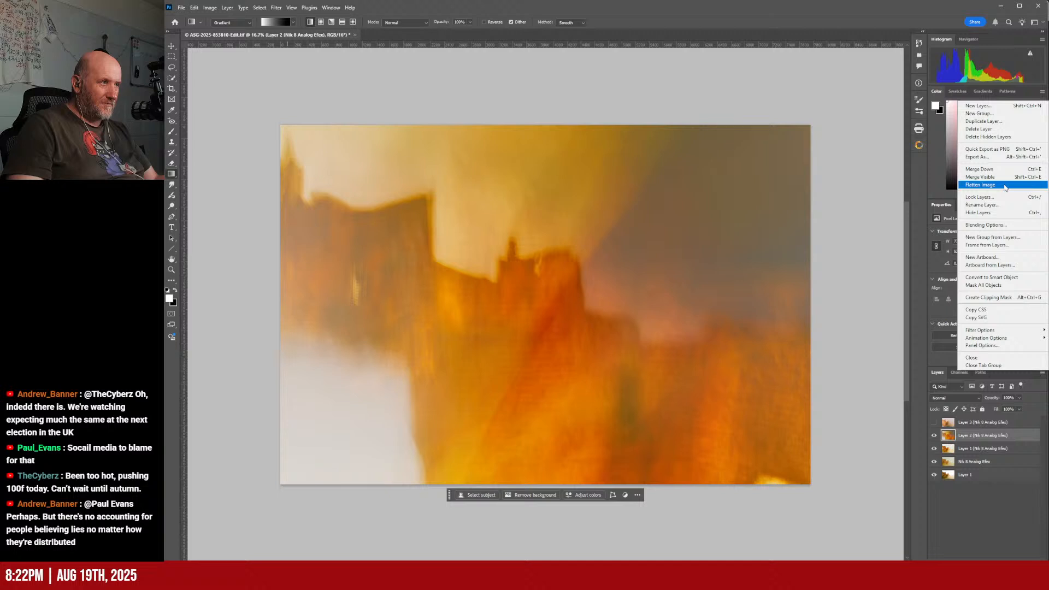
left_click(1003, 188)
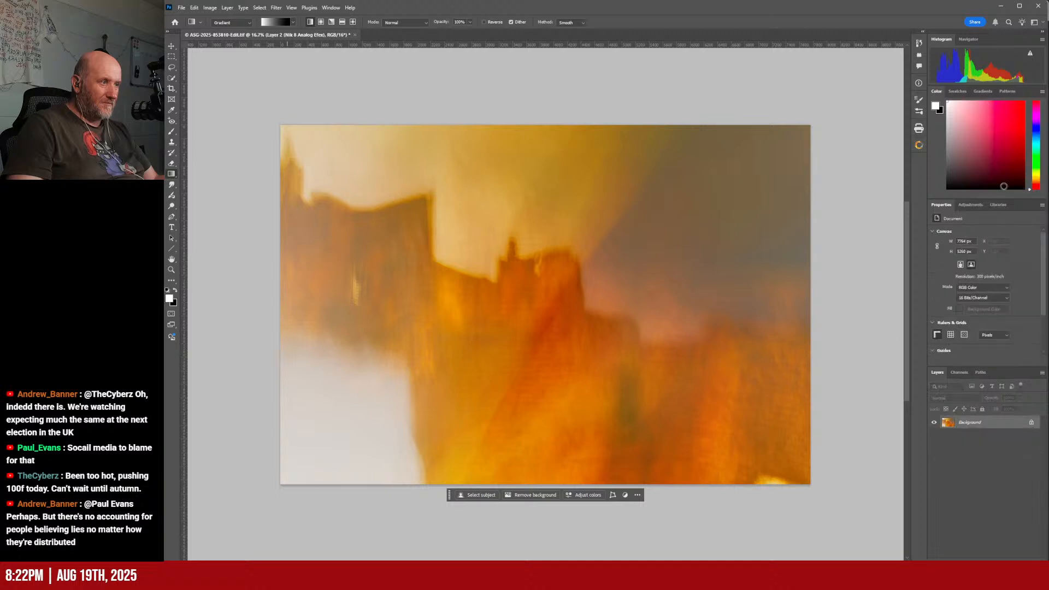
left_click(181, 8)
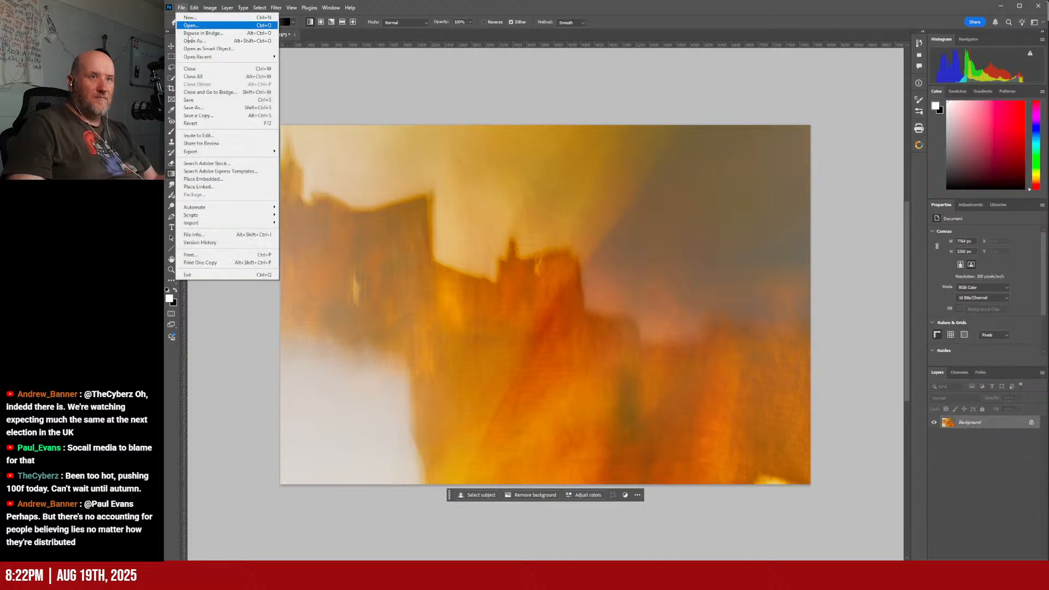
left_click(208, 111)
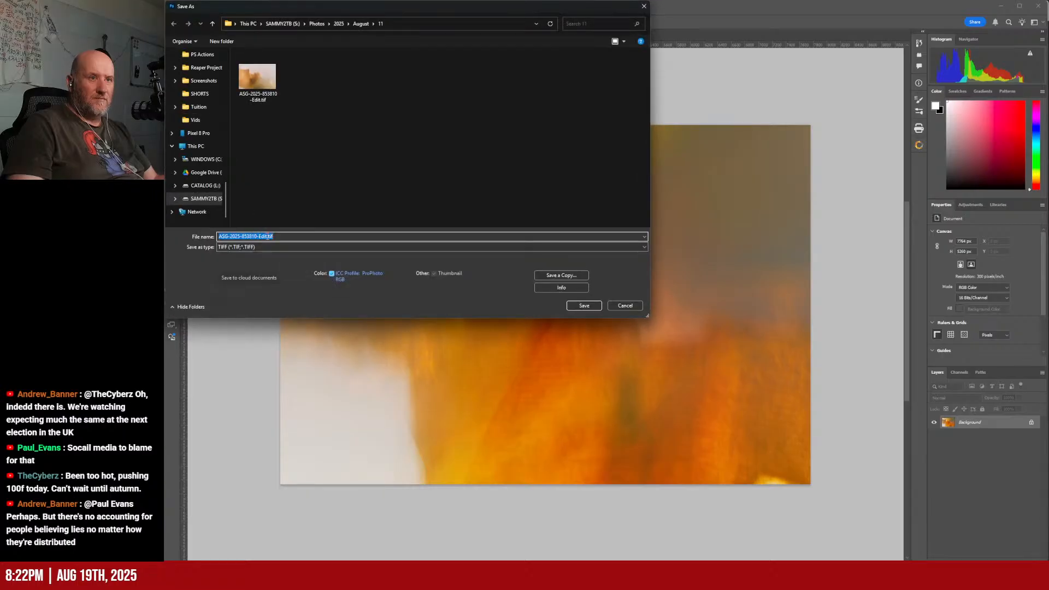
left_click(266, 236)
type("2")
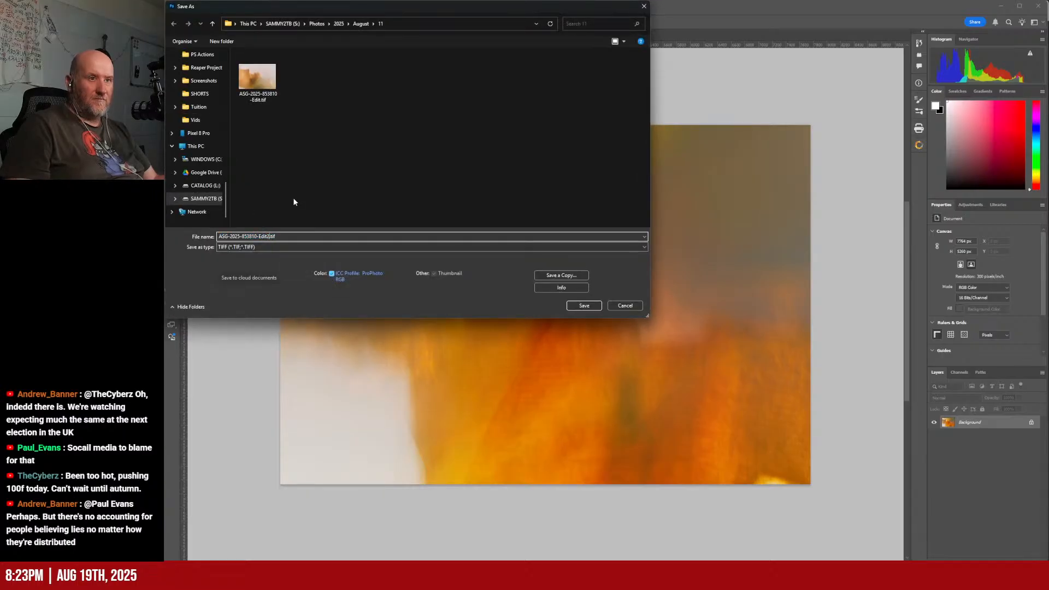
left_click(571, 305)
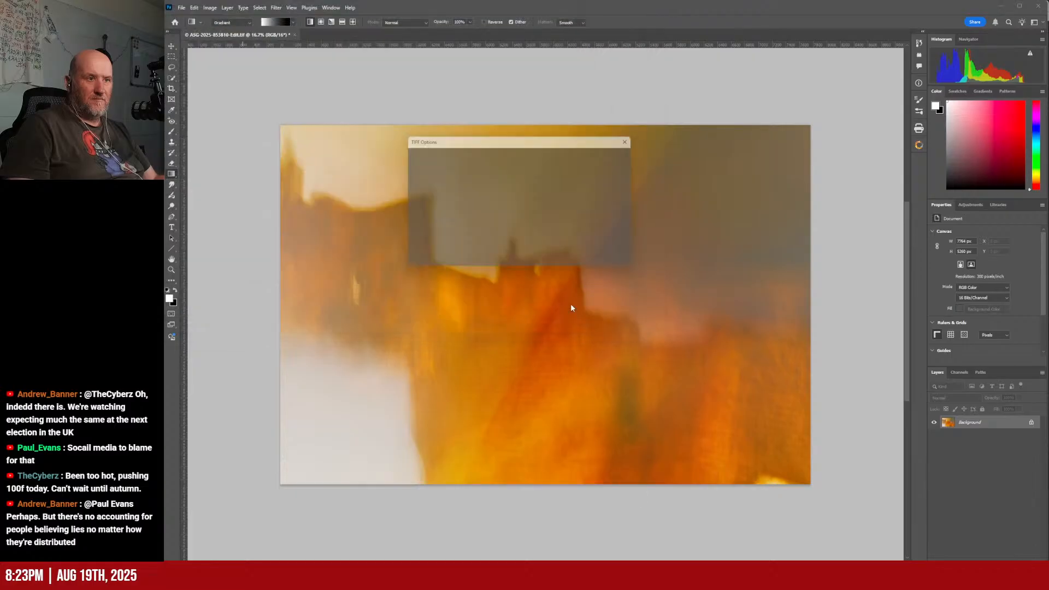
left_click(625, 156)
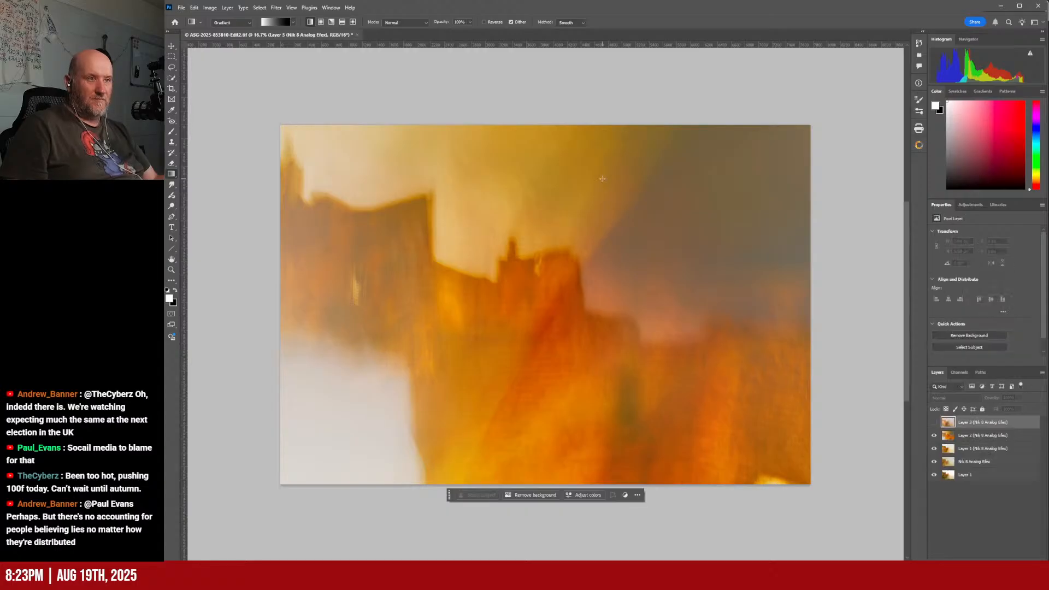
- Hide the Layer 2 Analog Efex layer, select the Layer 1 Analog Efex layer, and flatten the image
left_click(934, 435)
left_click(991, 448)
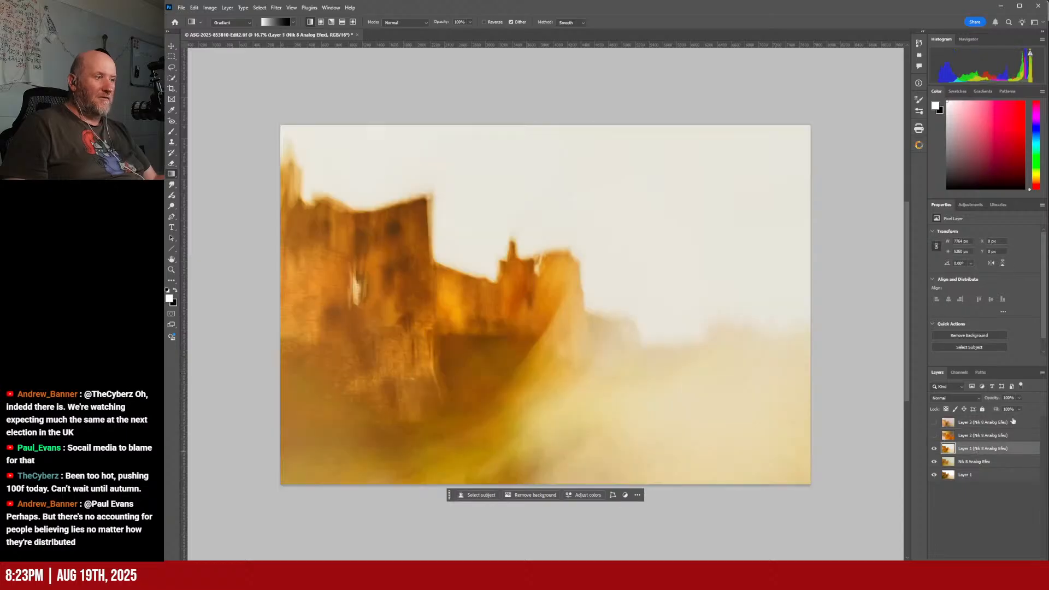
left_click(1041, 373)
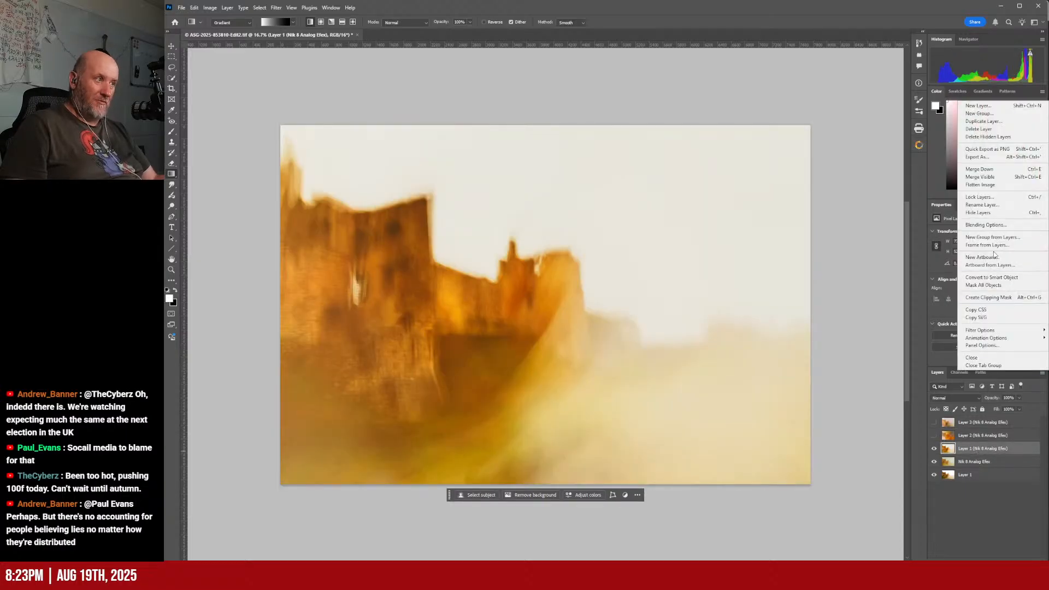
left_click(979, 184)
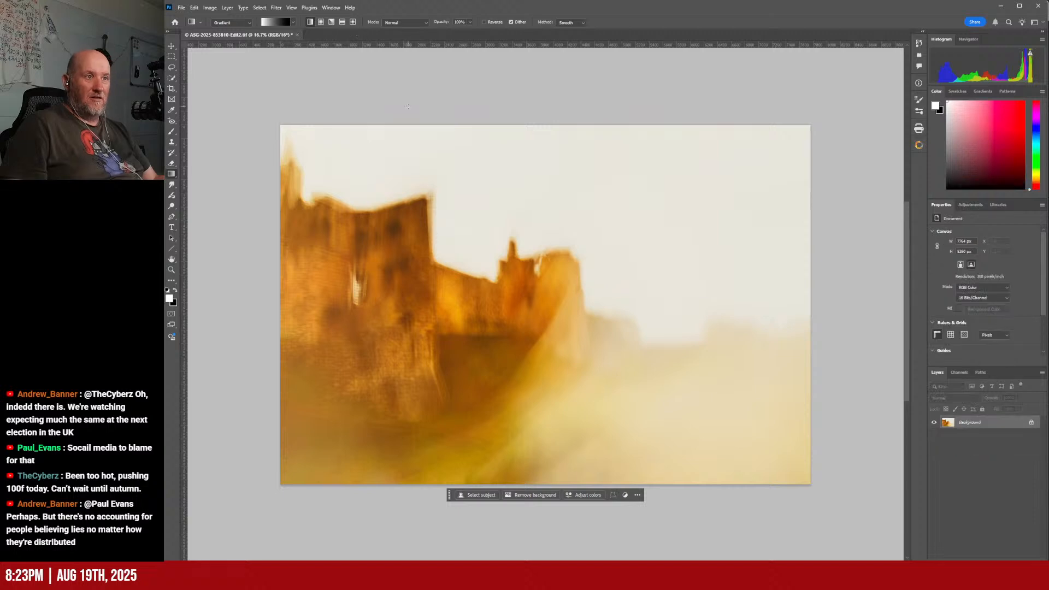
left_click(181, 7)
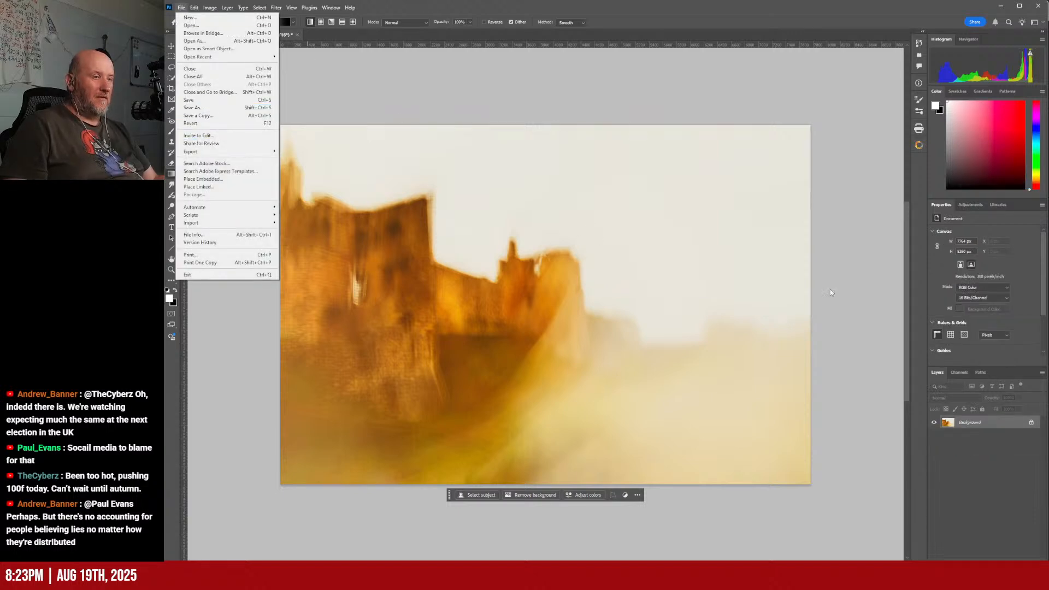
left_click(234, 107)
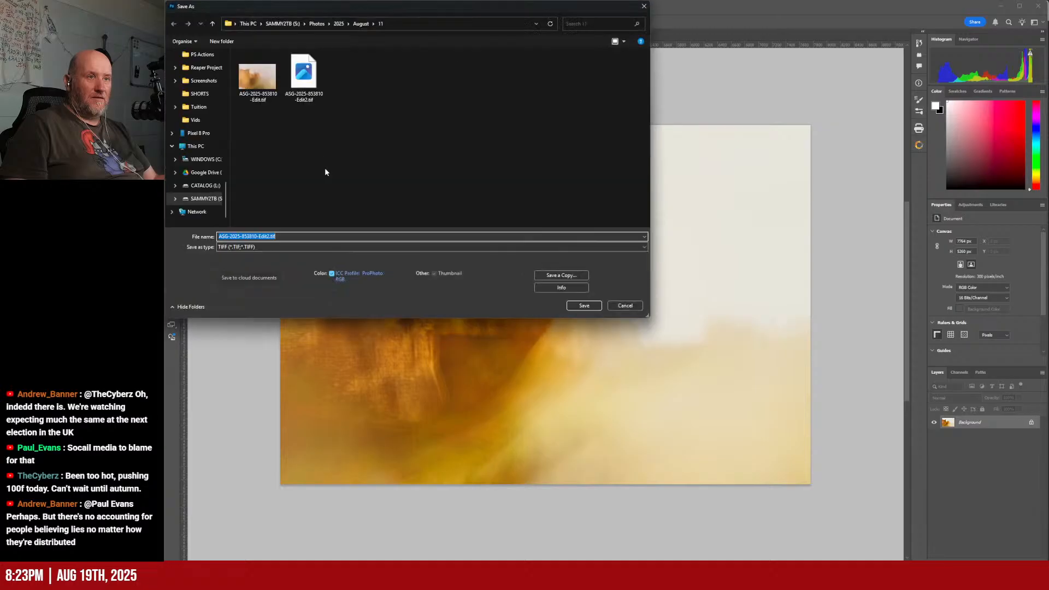
left_click(269, 236)
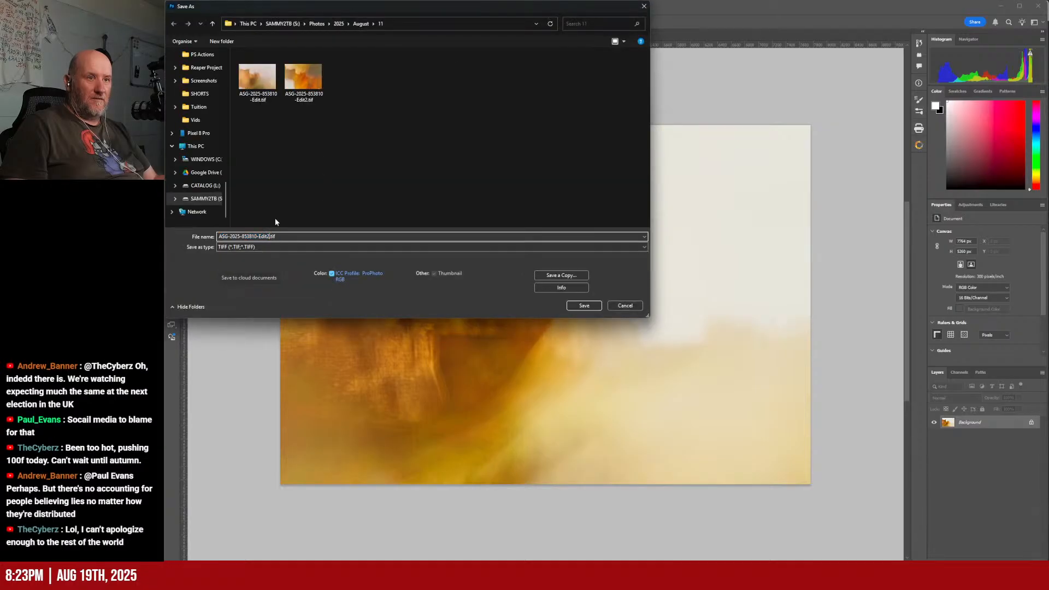
key("BackSpace")
type("3")
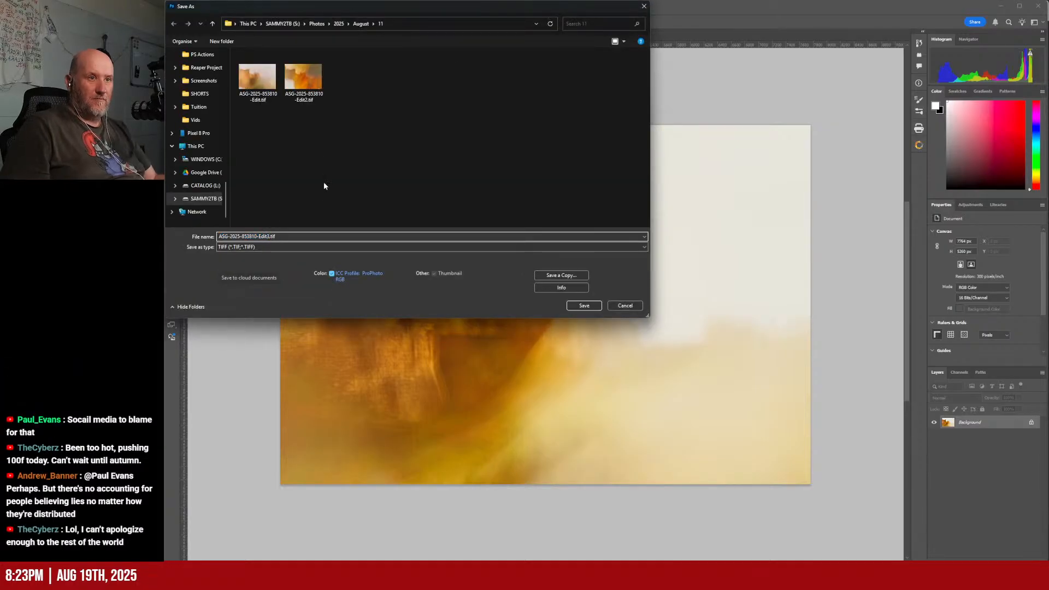
left_click(588, 309)
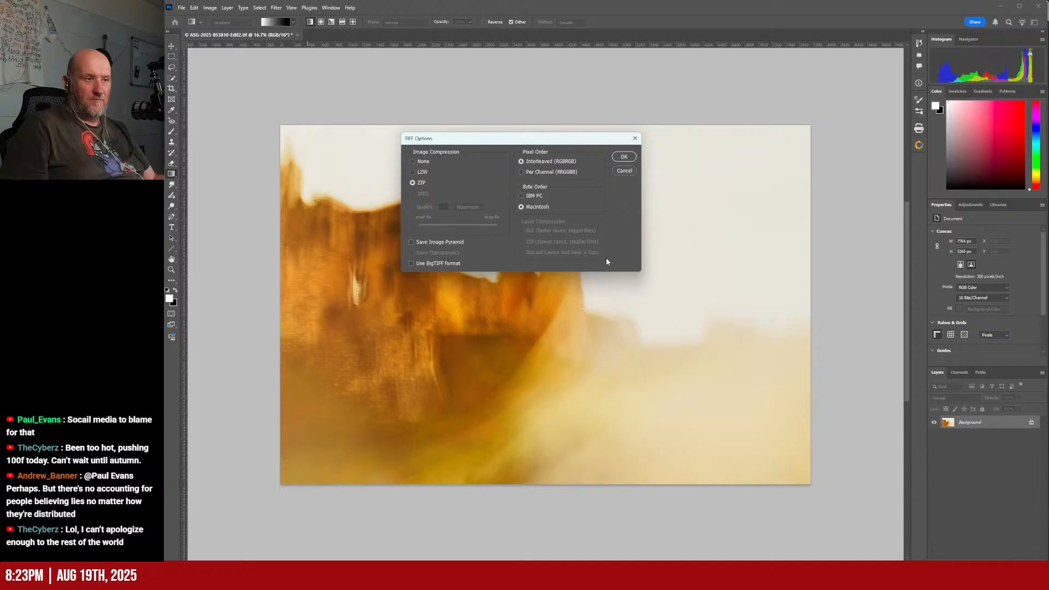
left_click(622, 158)
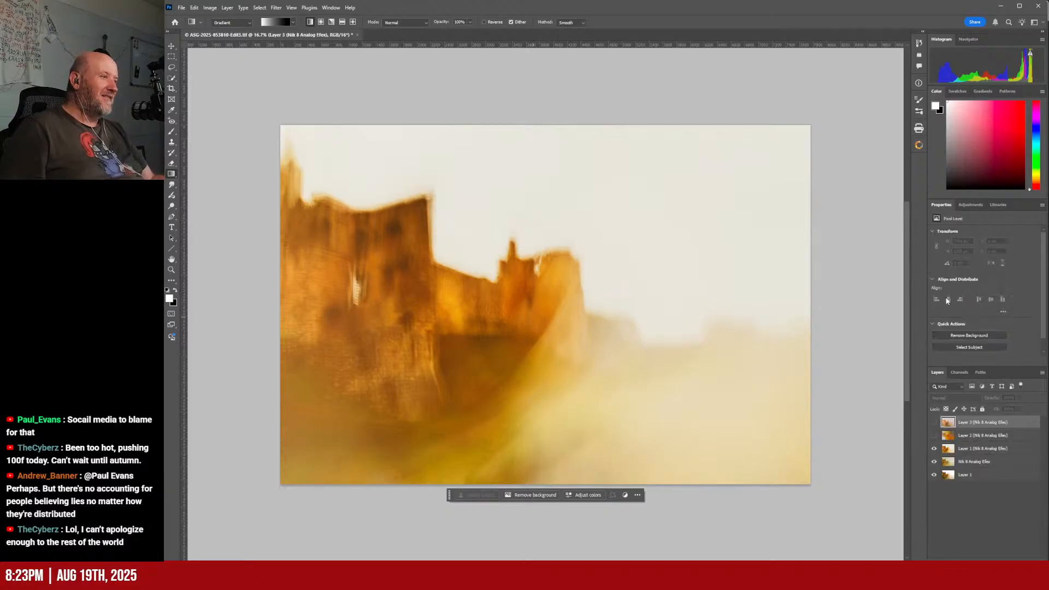
- Hide the Layer 1 Analog Efex layer, select the Nik 8 Analog Efex layer below it, and flatten the image
left_click(934, 448)
left_click(985, 464)
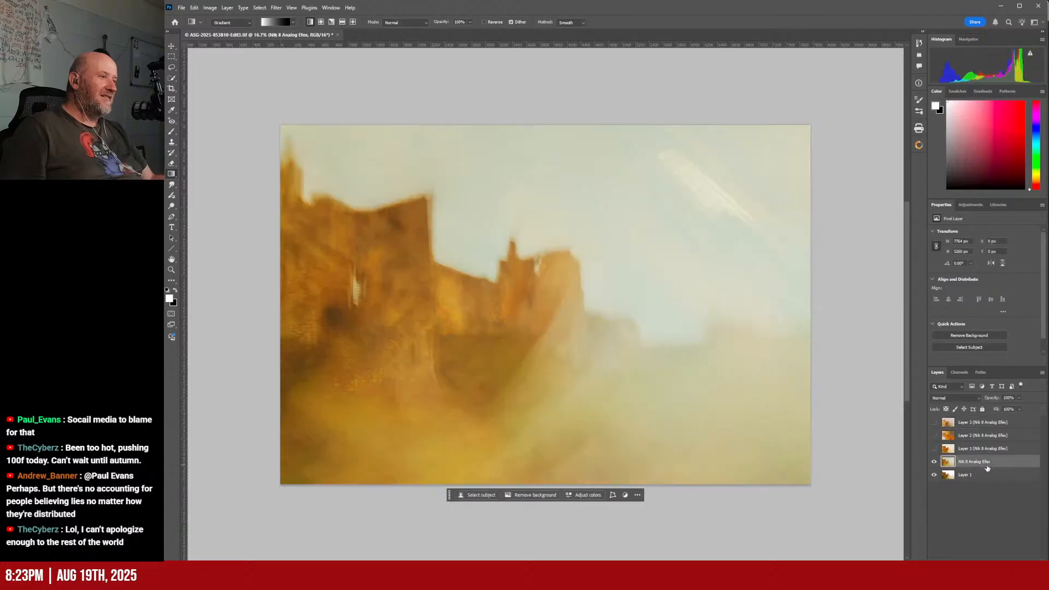
left_click(180, 8)
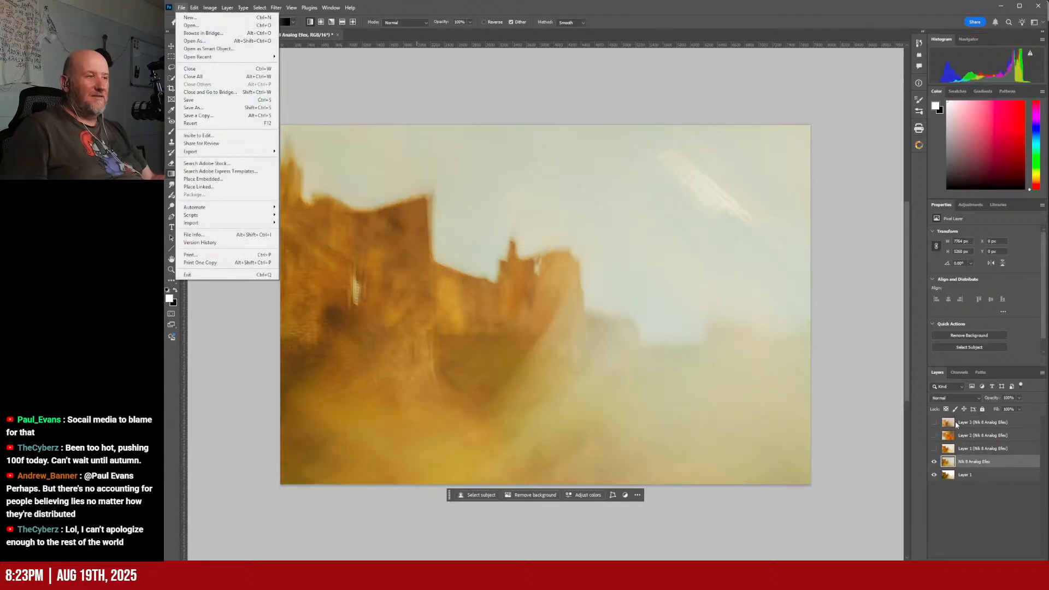
left_click(1042, 375)
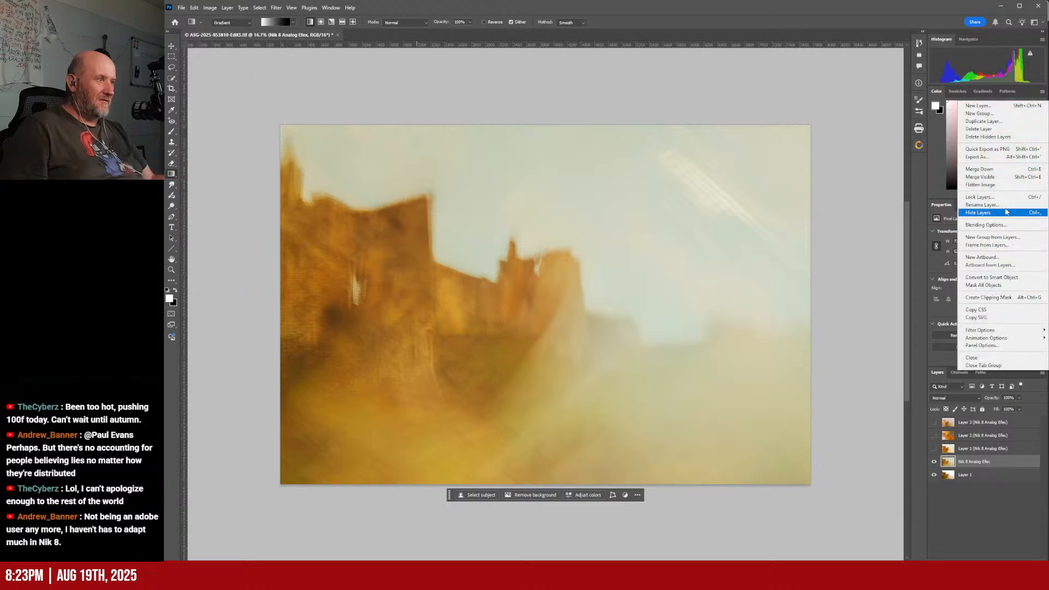
left_click(979, 185)
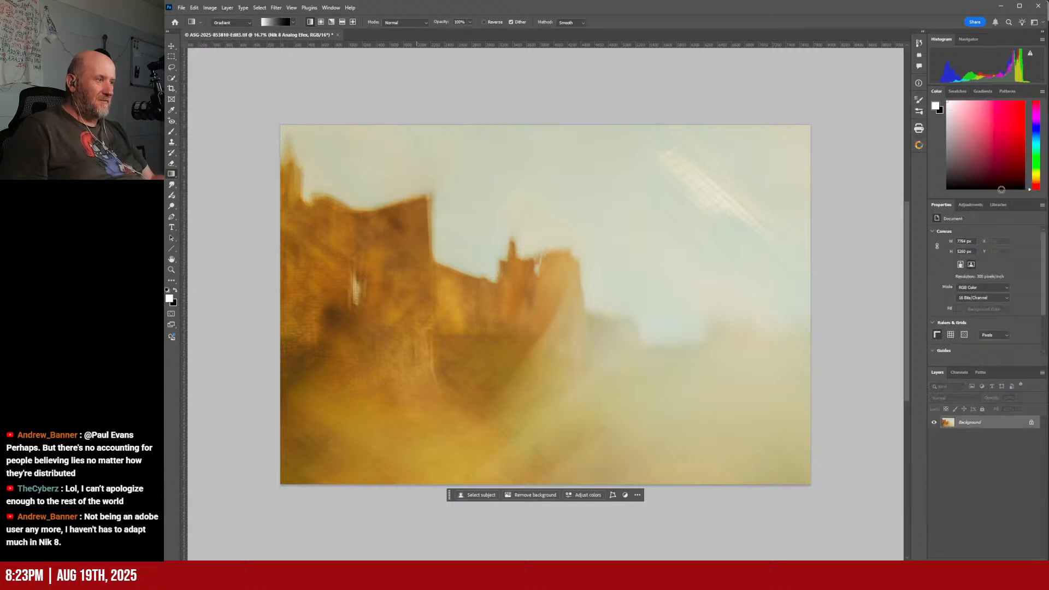
left_click(195, 8)
left_click(189, 103)
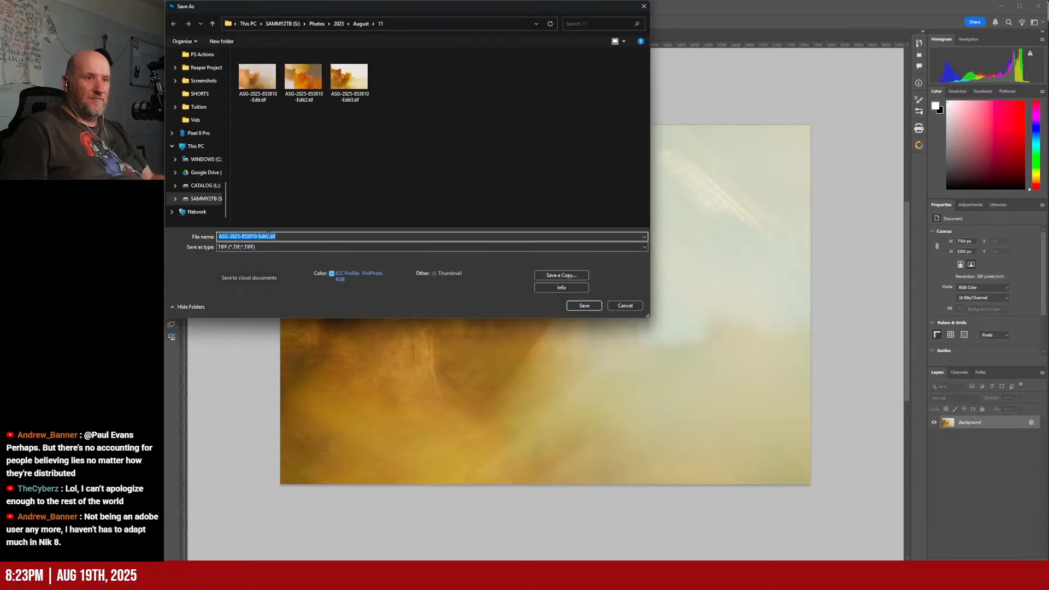
left_click(268, 236)
key("BackSpace")
type("4")
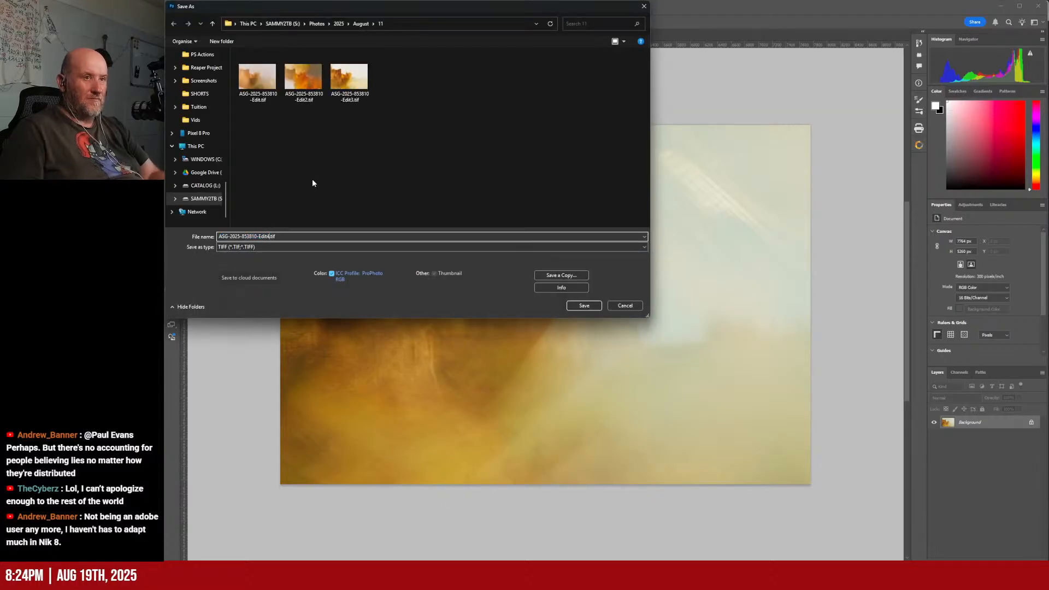
left_click(589, 305)
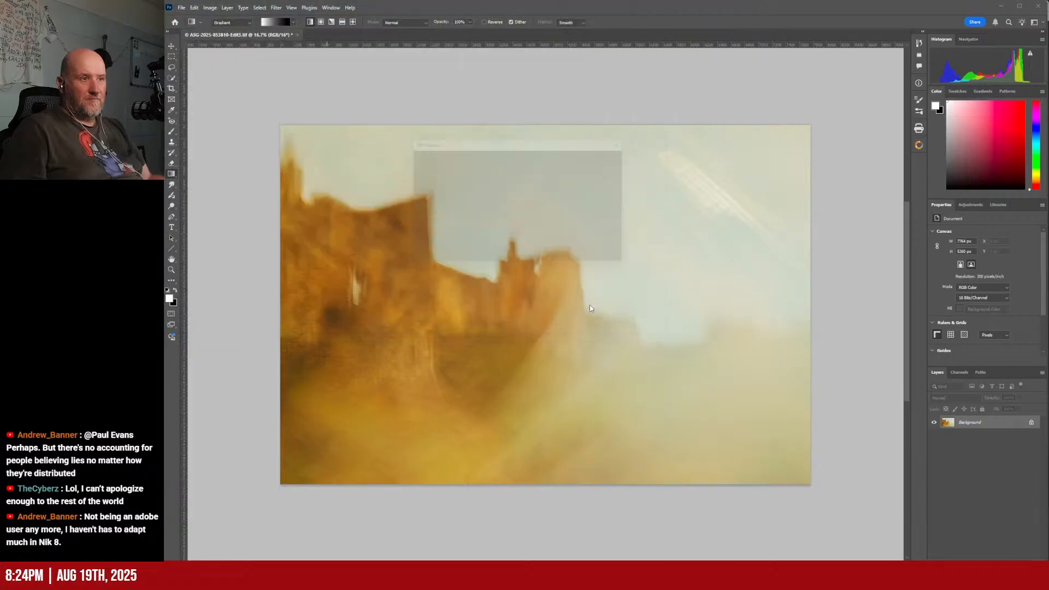
left_click(621, 156)
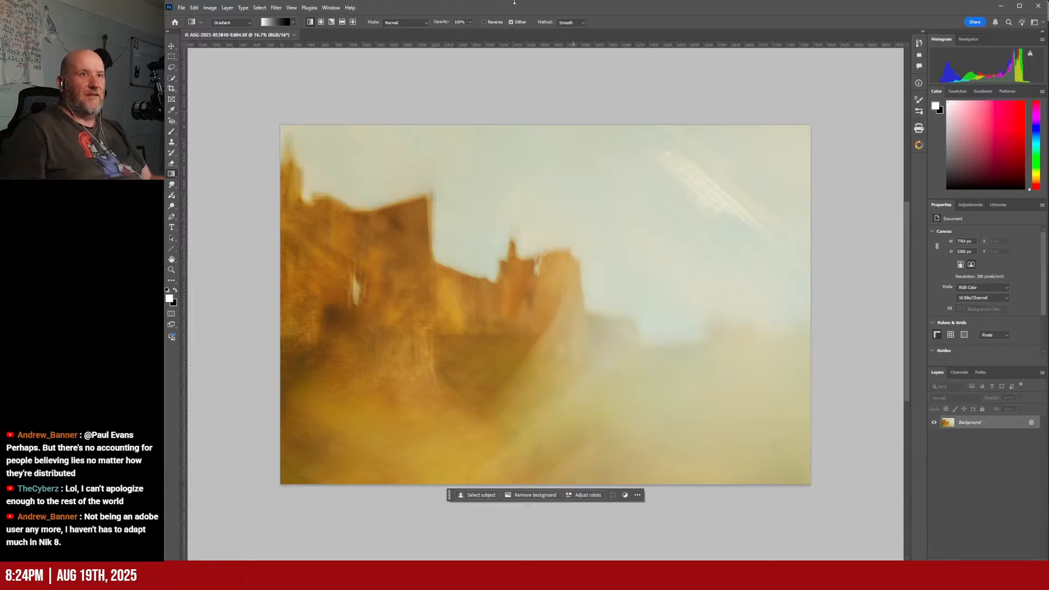
left_click(181, 8)
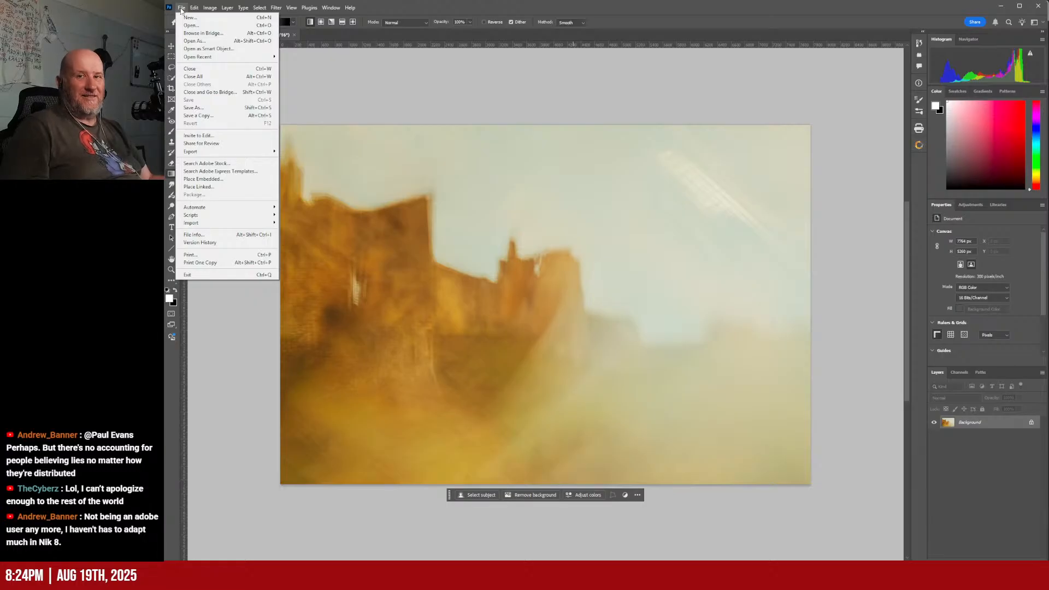
left_click(183, 8)
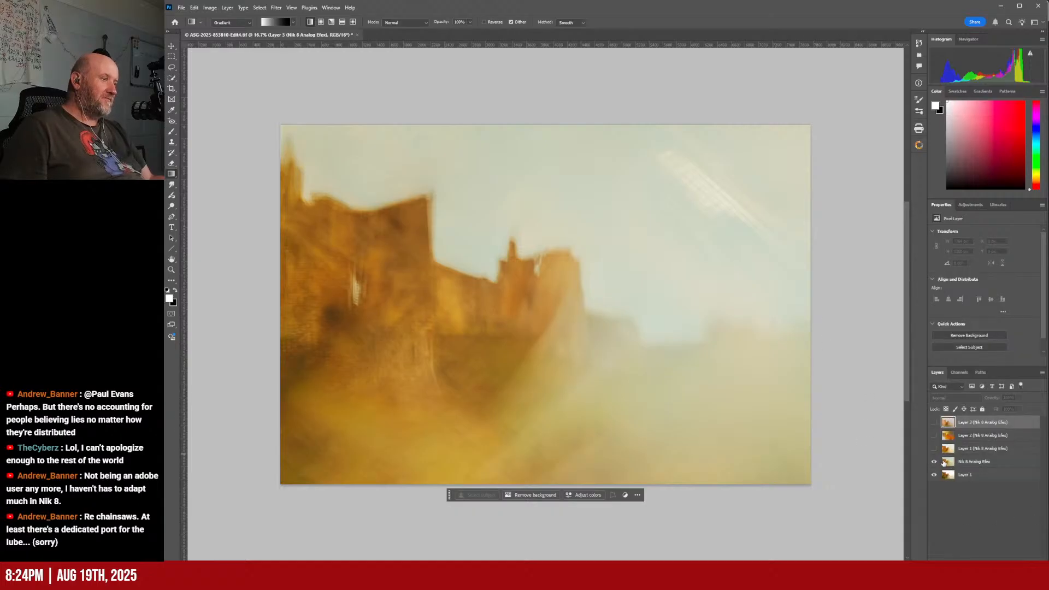
- Select the bottom Layer 1 with all Analog Efex layers hidden, and flatten the image
left_click(971, 477)
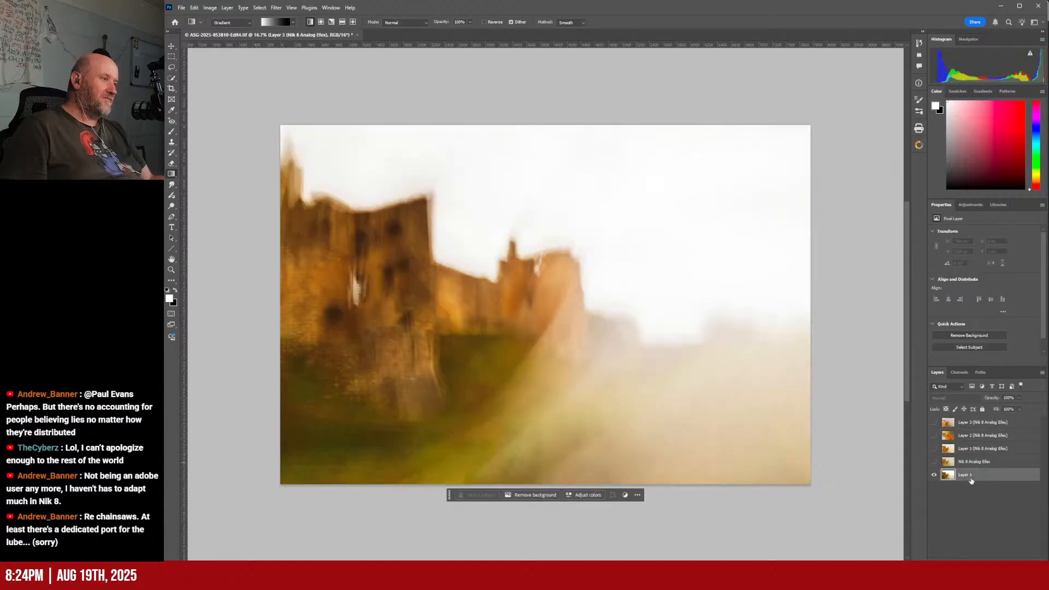
left_click(1042, 373)
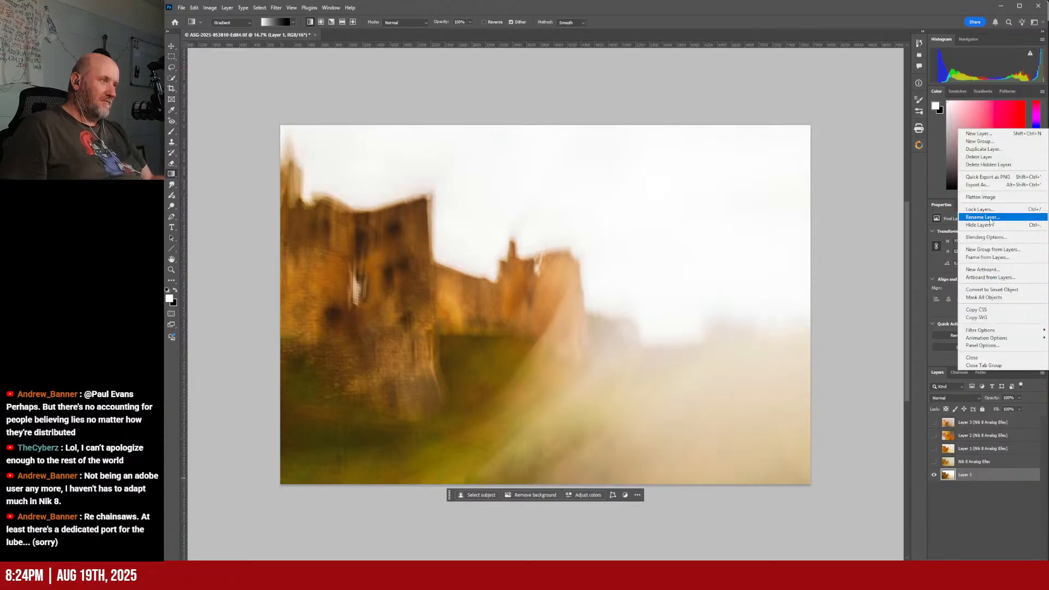
left_click(986, 197)
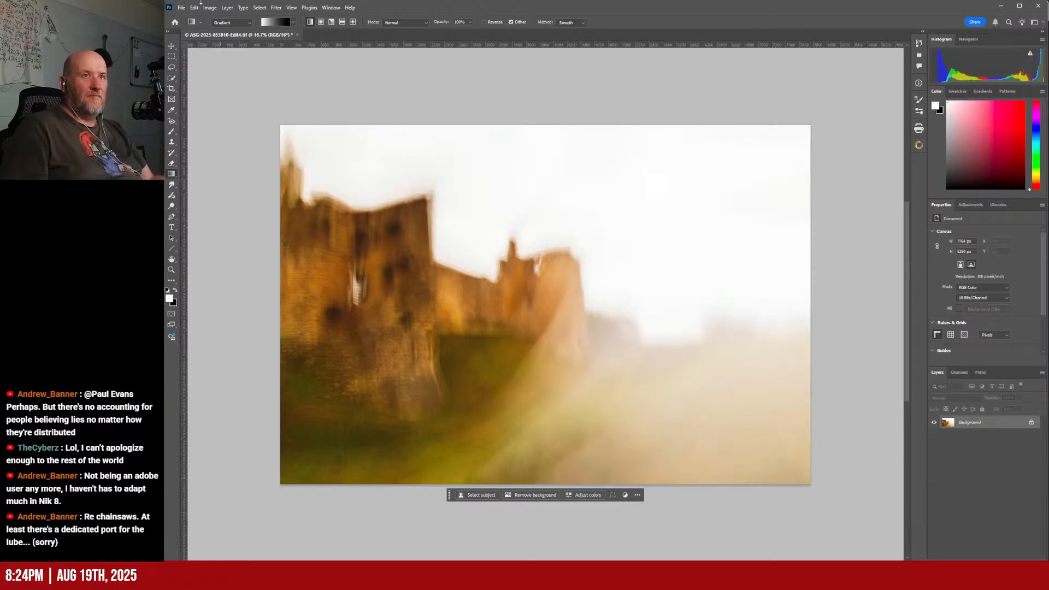
left_click(181, 8)
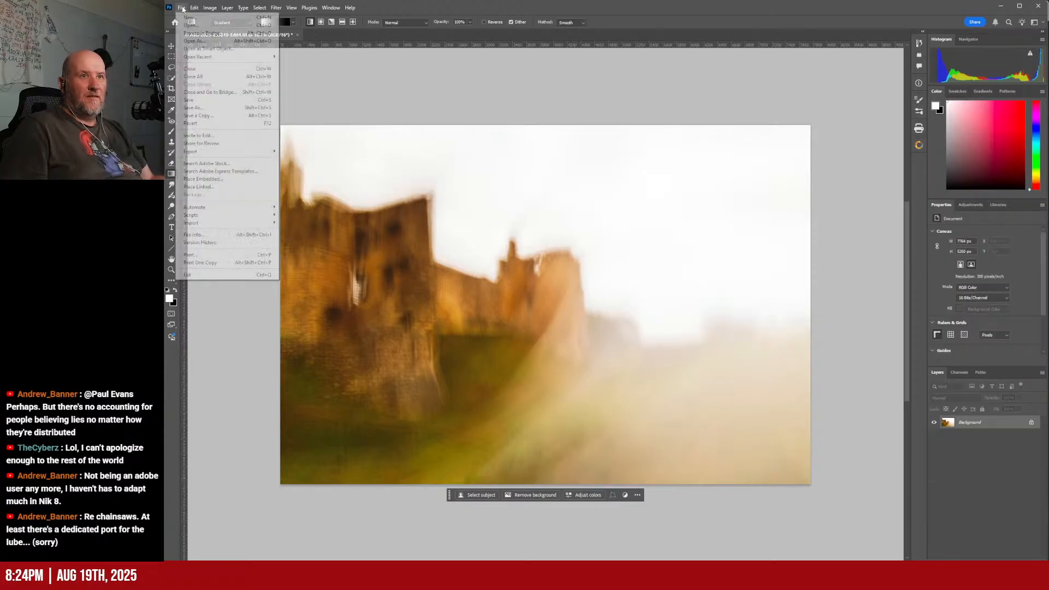
left_click(193, 107)
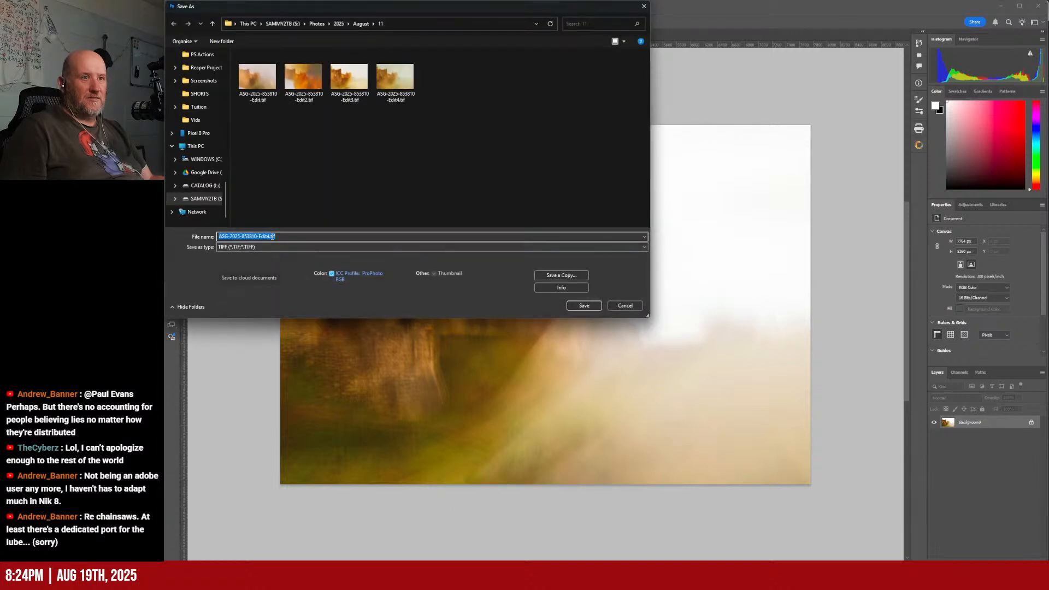
left_click(271, 236)
key("BackSpace")
type("5")
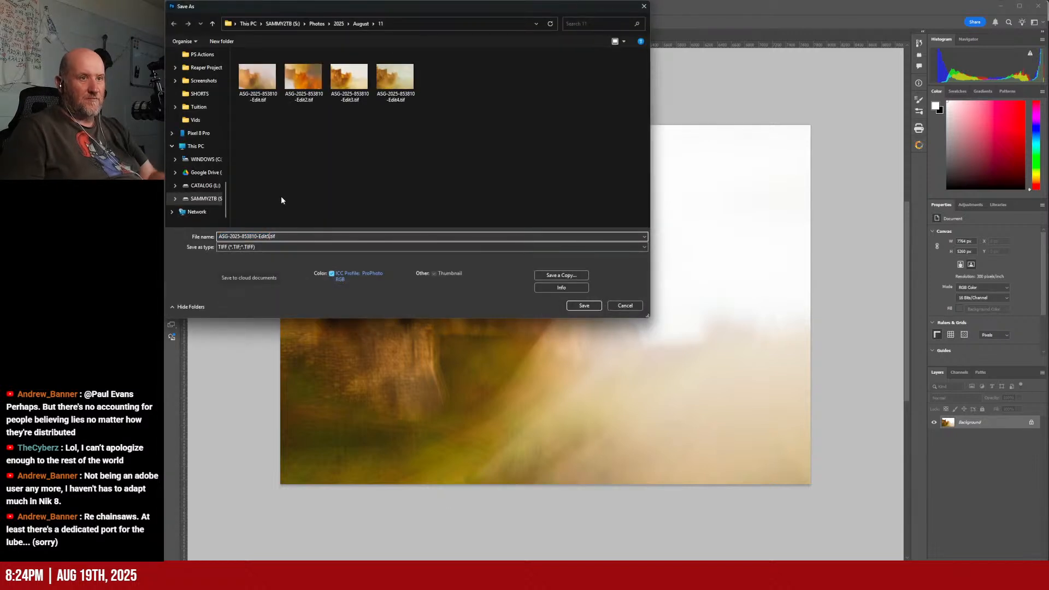
left_click(582, 305)
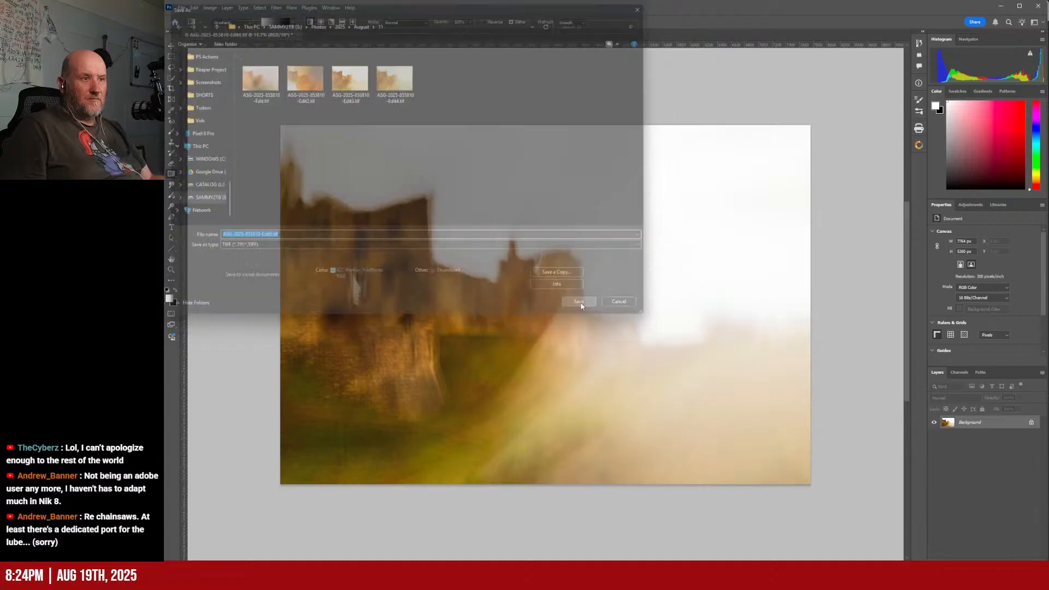
left_click(623, 158)
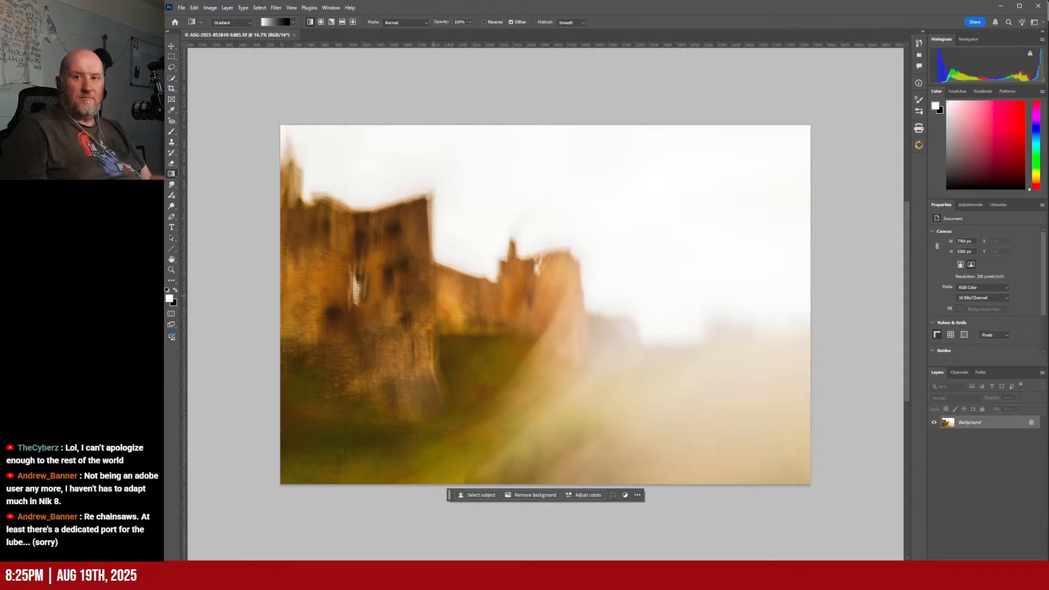
- Switch to Lightroom Classic and select the run of five castle edit photos, ending with the current one
mouse_move(642, 578)
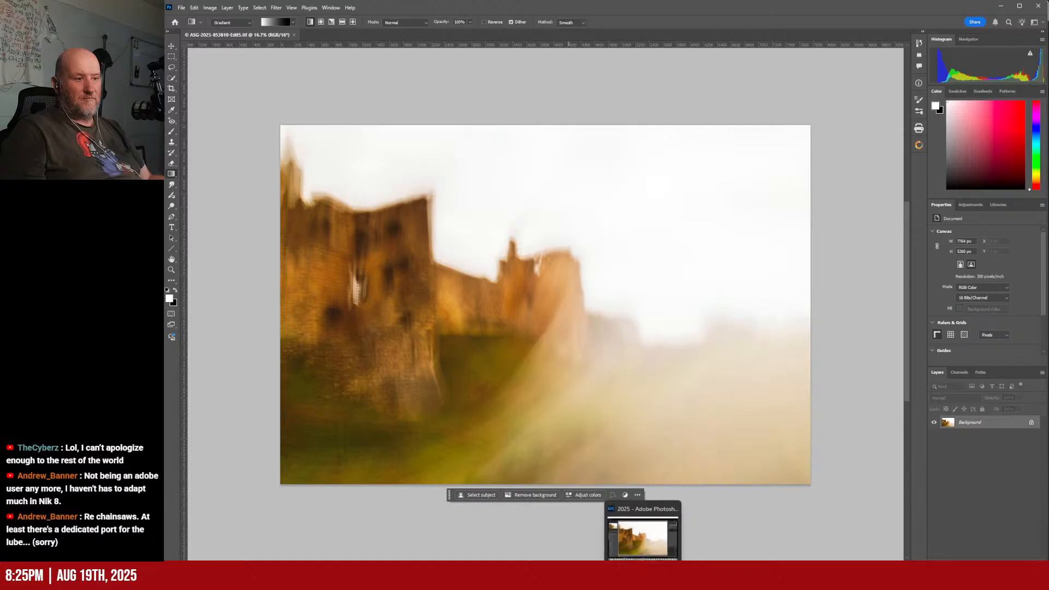
left_click(642, 538)
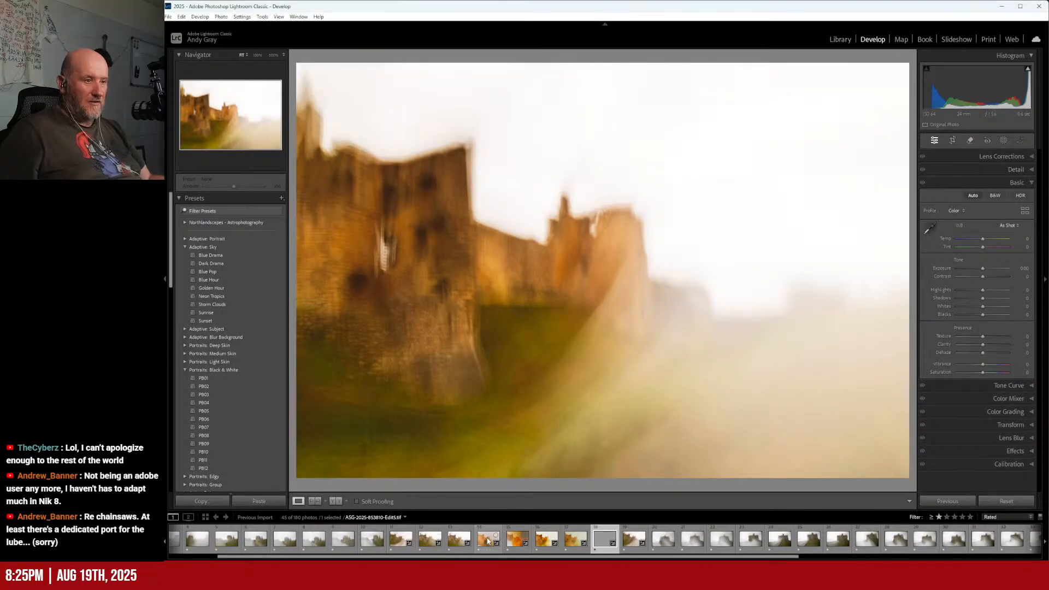
left_click(488, 541, "shift")
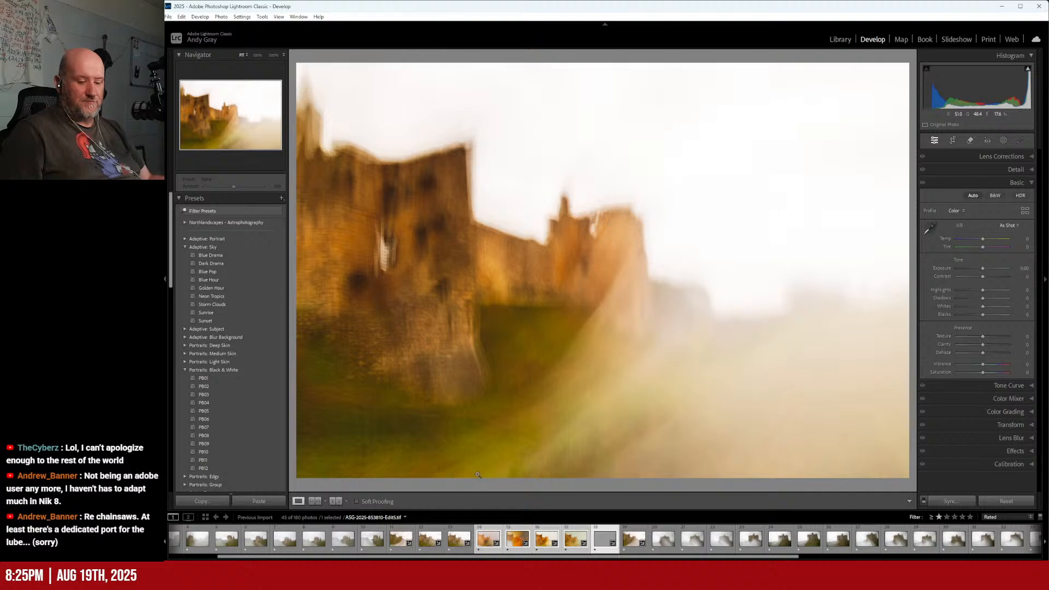
- Rate the five selected castle edit photos three stars
right_click(481, 544)
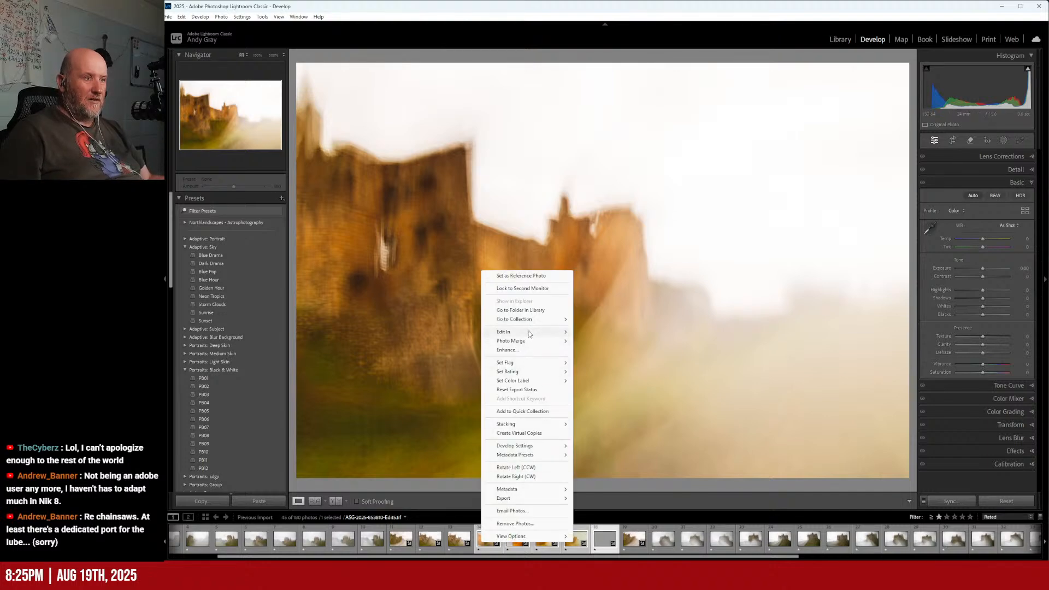
mouse_move(530, 373)
left_click(608, 398)
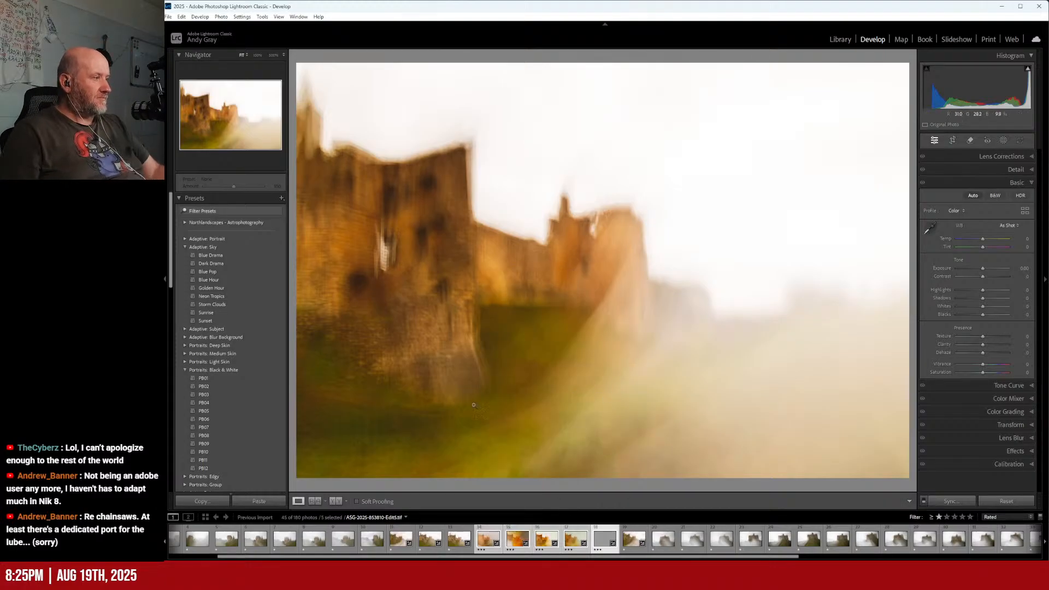
left_click(487, 543)
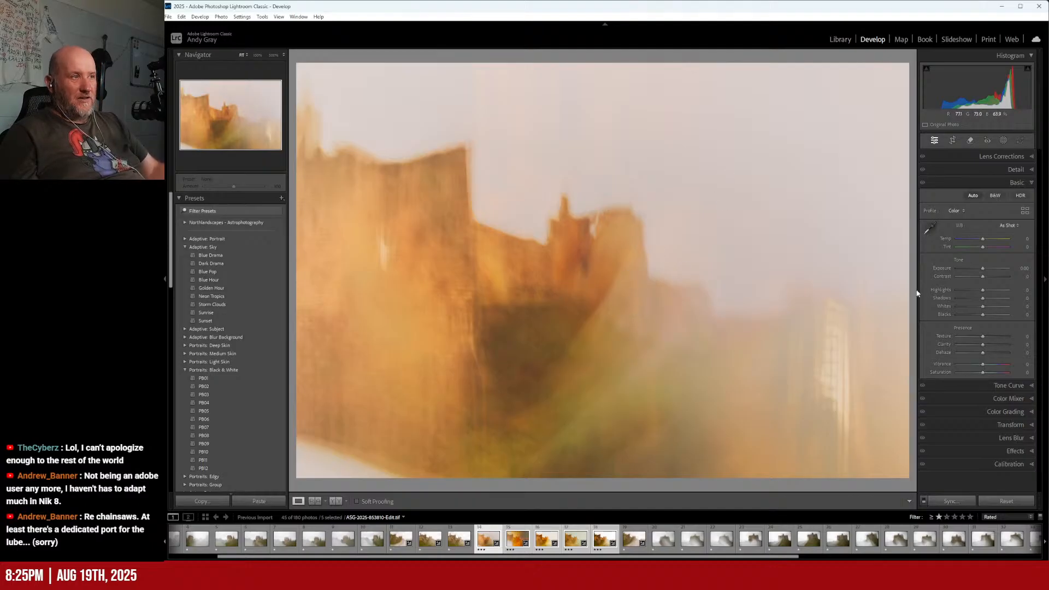
left_click(952, 140)
left_click(999, 171)
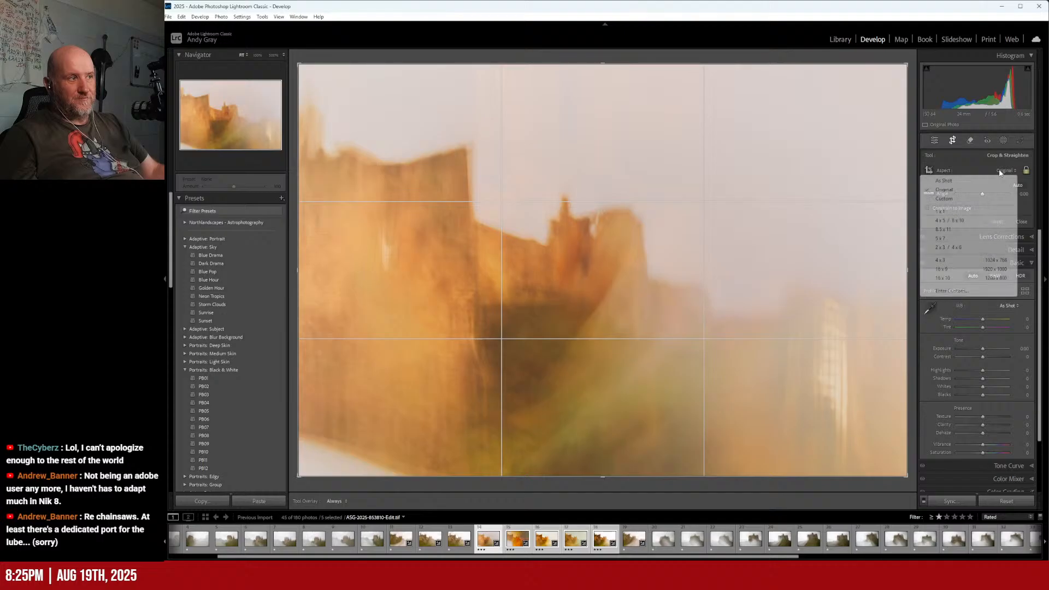
left_click(964, 272)
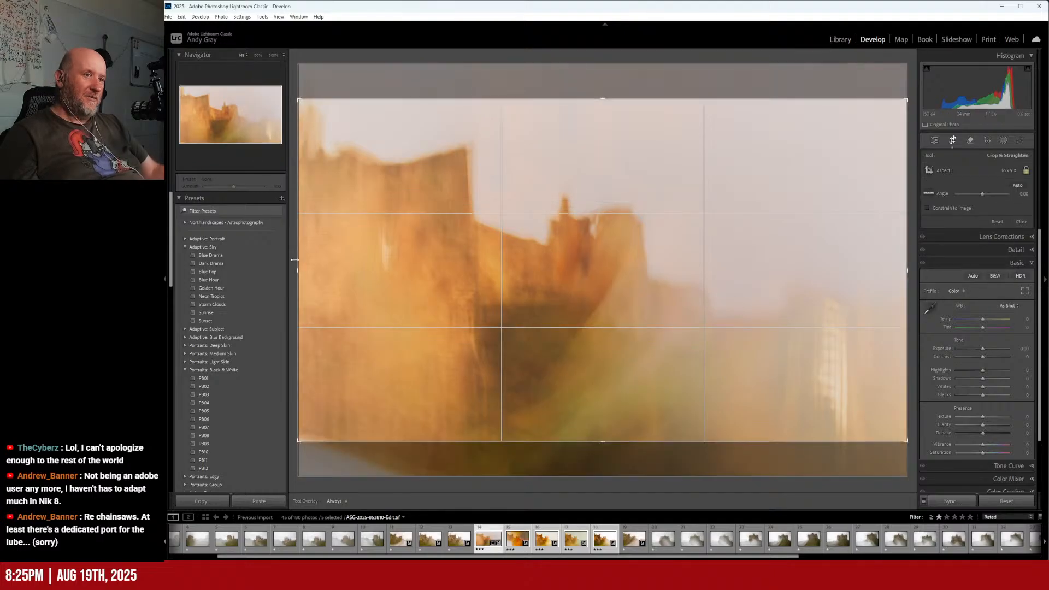
left_click_drag(298, 268, 318, 269)
left_click_drag(503, 299, 443, 377)
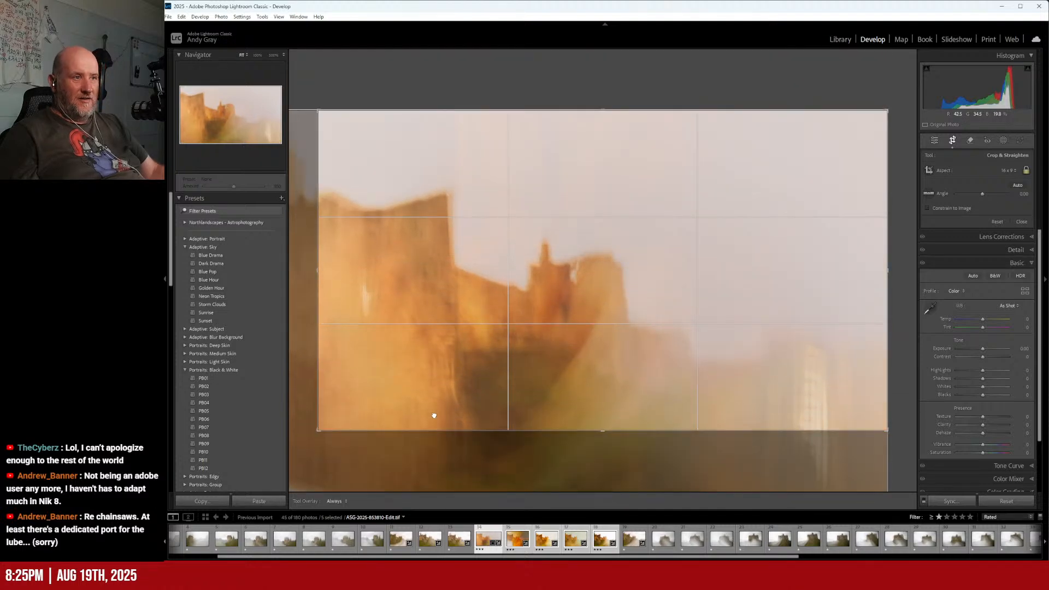
left_click_drag(318, 271, 354, 271)
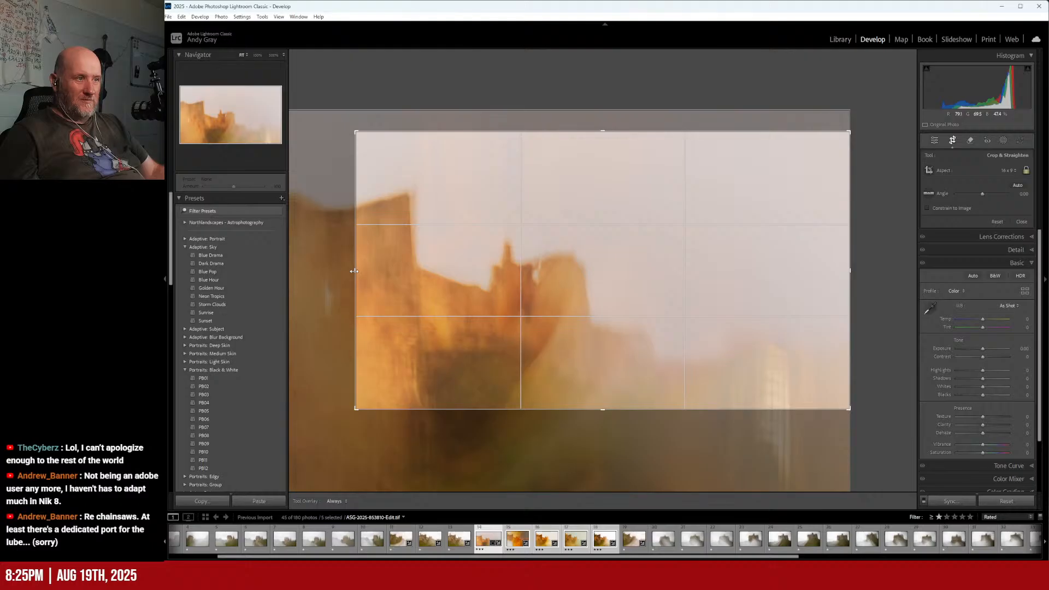
left_click_drag(506, 211, 673, 211)
key("Return")
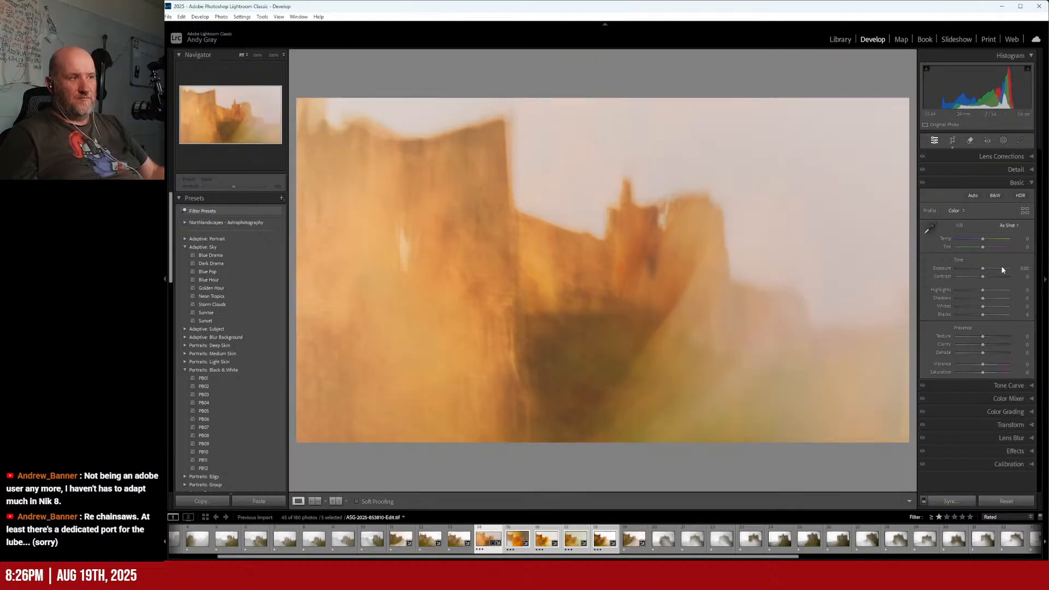
- Adjust the cropped photo's tone with contrast at +10, highlights at +25 and blacks at -39
left_click_drag(987, 277, 965, 315)
left_click_drag(971, 316, 985, 297)
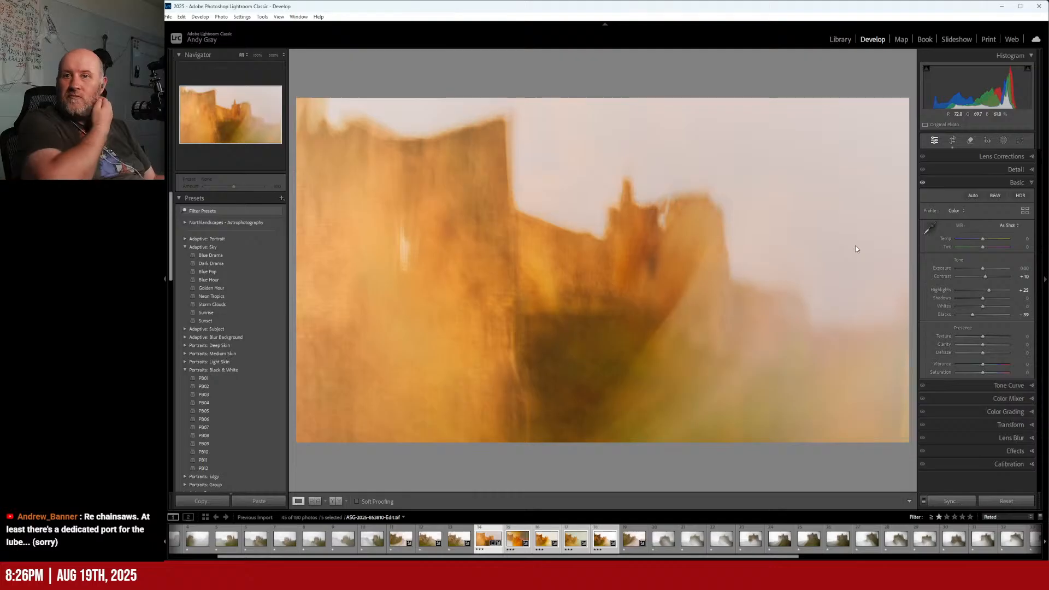
key("Right")
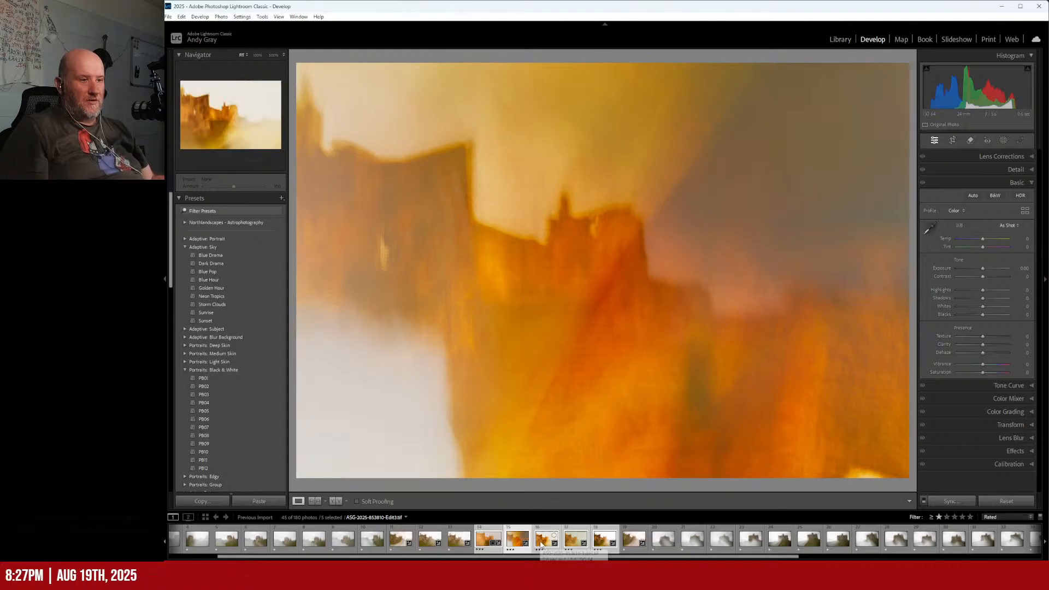
left_click(509, 541)
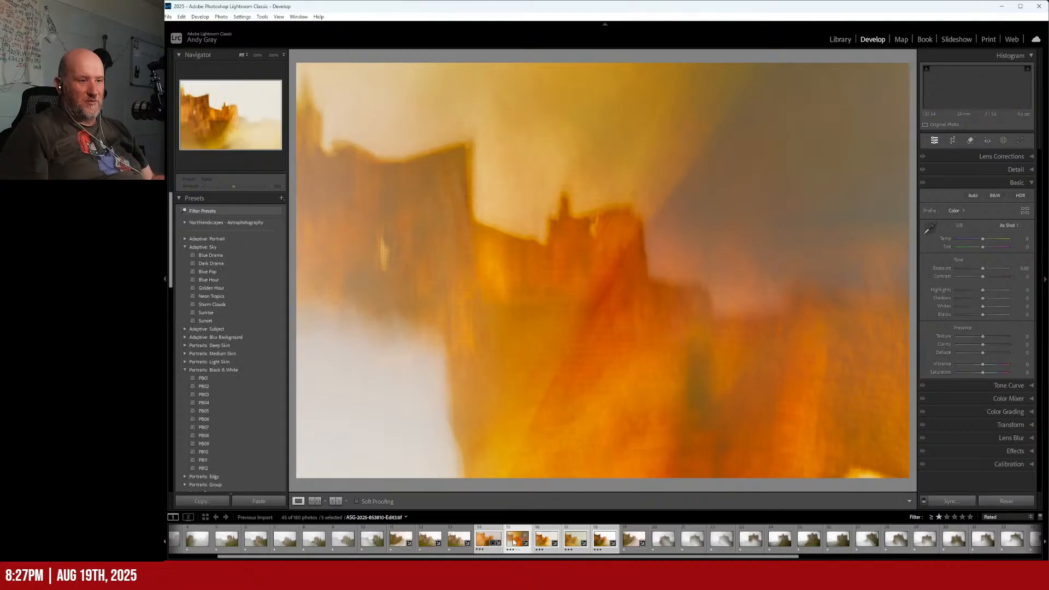
key("2")
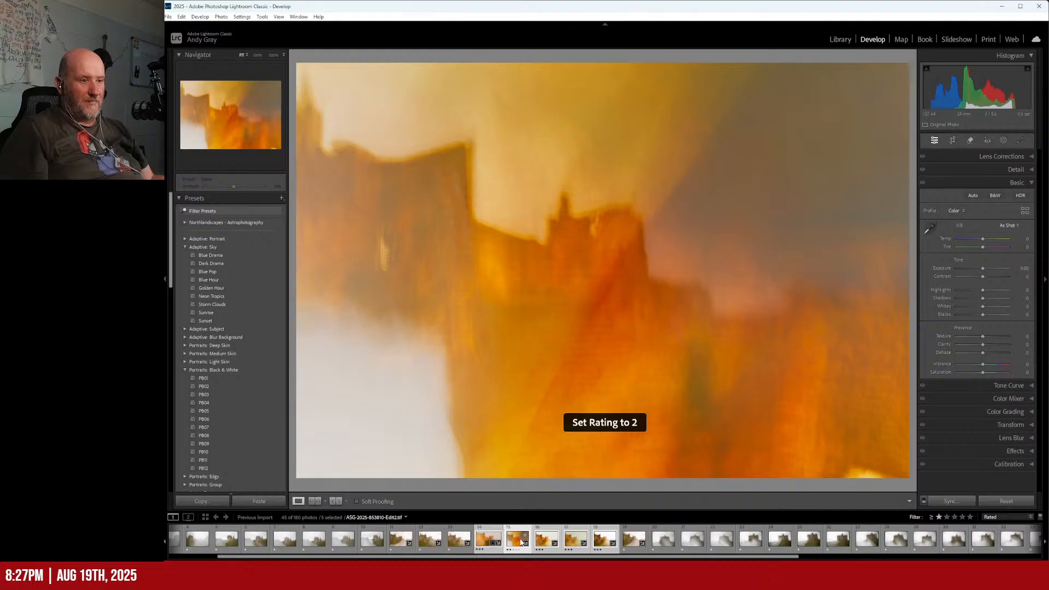
left_click(521, 541)
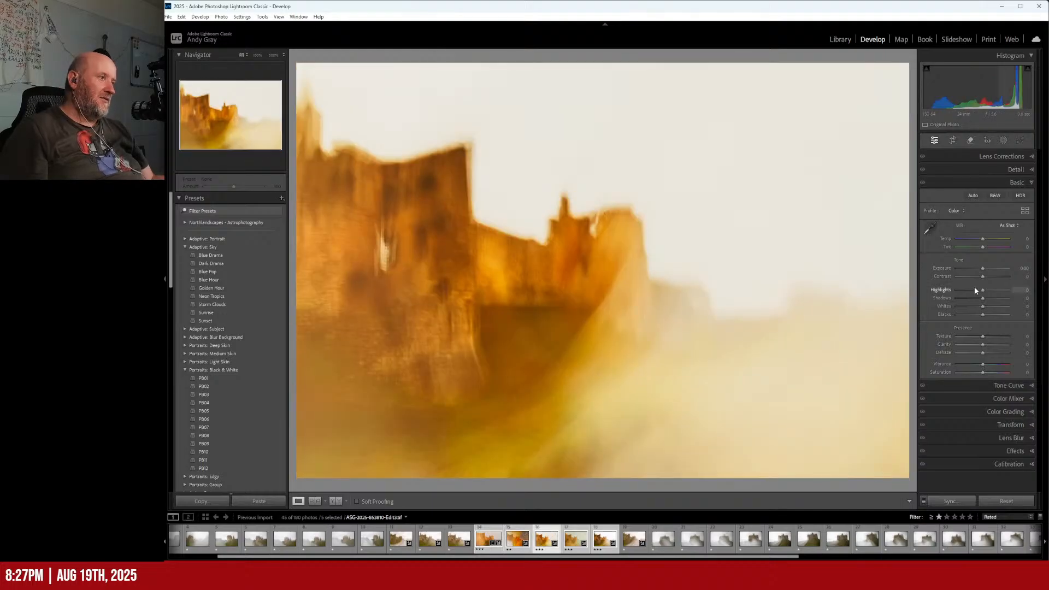
mouse_move(965, 277)
left_mouse_down()
mouse_move(955, 277)
mouse_move(977, 279)
left_mouse_up()
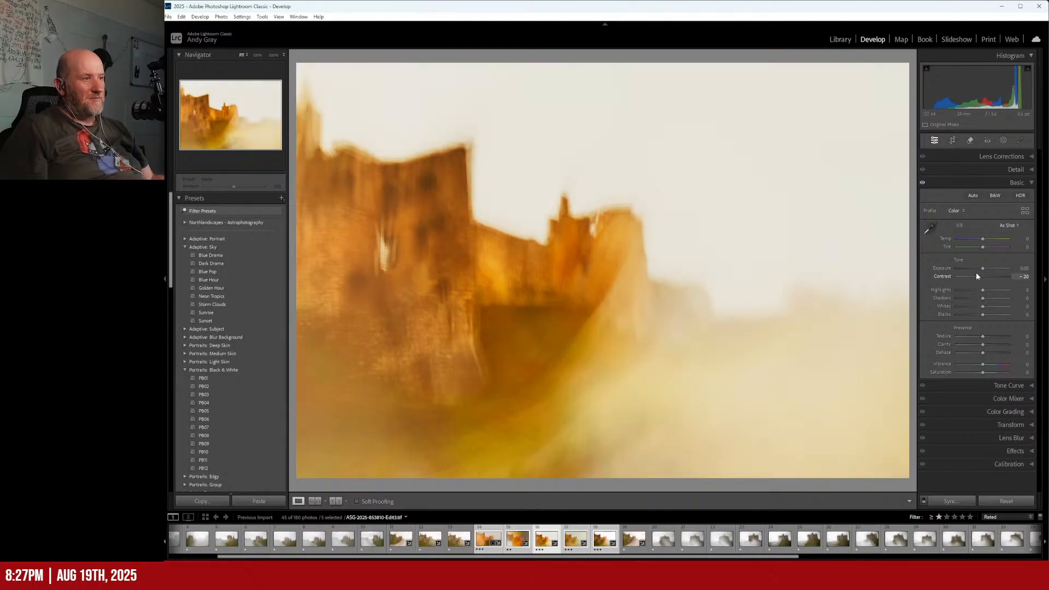
left_click_drag(977, 269, 981, 272)
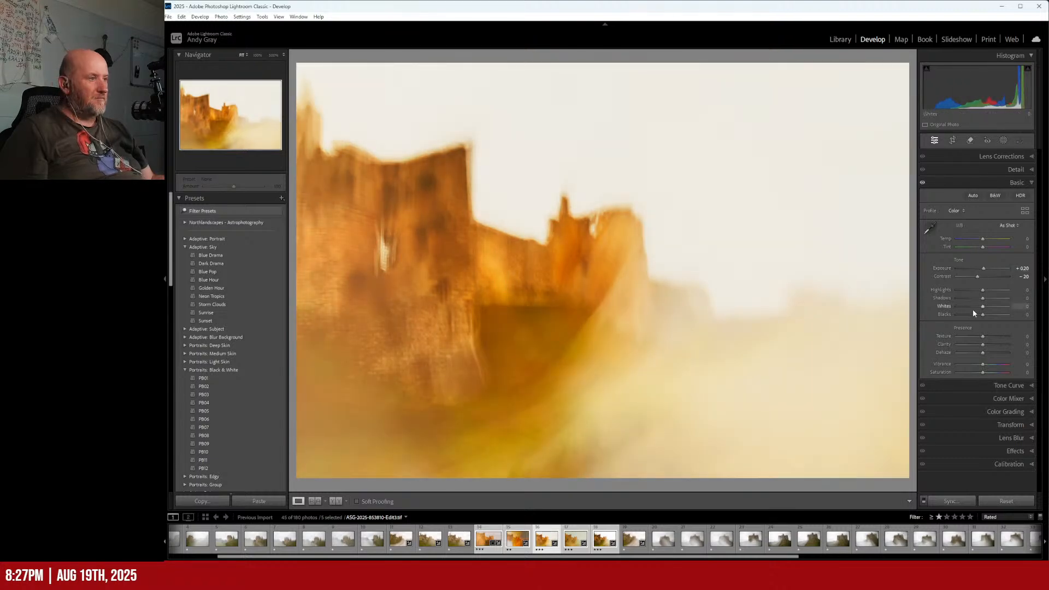
left_click_drag(984, 310, 940, 321)
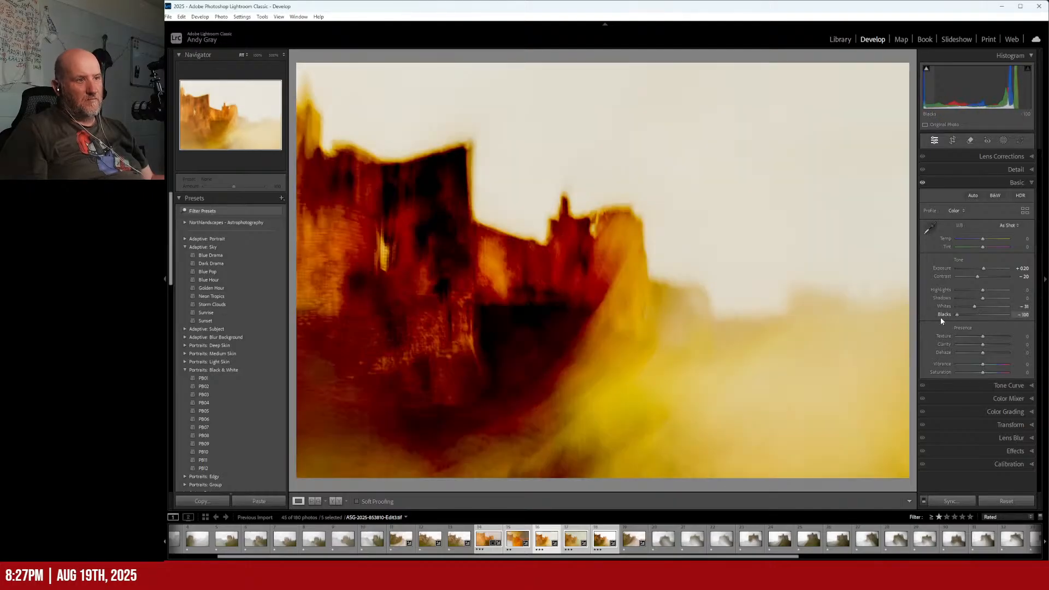
left_click_drag(1006, 321, 978, 322)
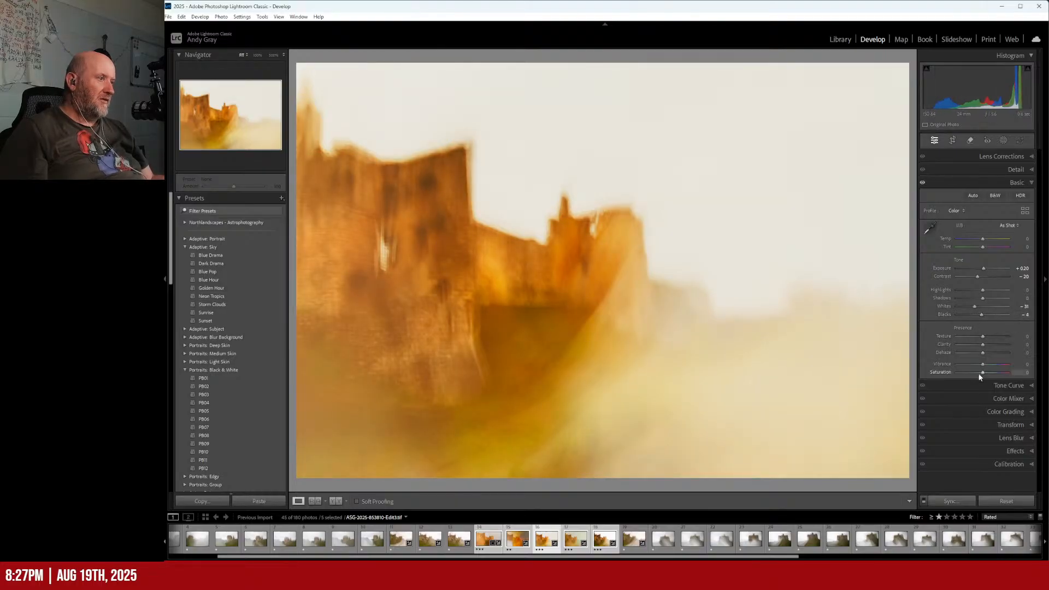
mouse_move(971, 374)
left_mouse_down()
mouse_move(981, 374)
mouse_move(948, 359)
mouse_move(1019, 363)
mouse_move(971, 363)
mouse_move(988, 372)
left_mouse_up()
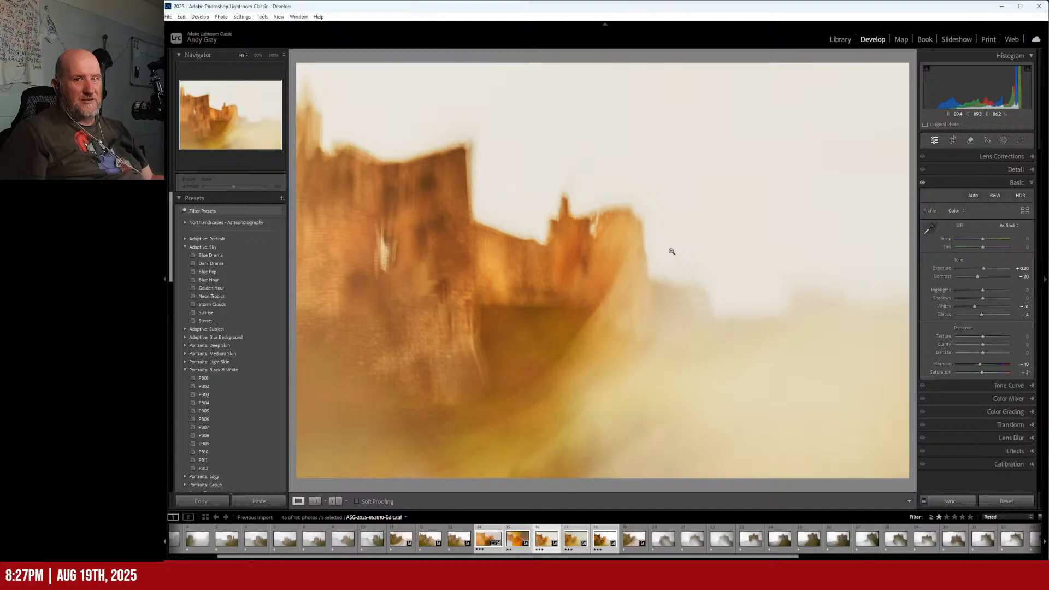
- Color-grade the photo by tinting the midtones slightly blue and the highlights slightly yellow, with only a minimal nudge to the shadows
left_click(1010, 385)
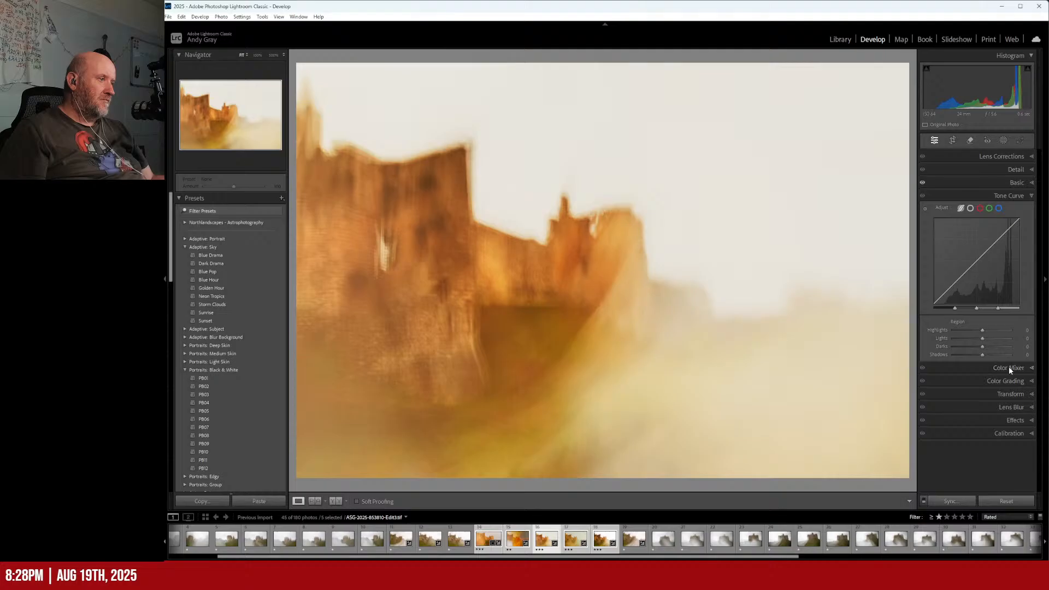
left_click(1009, 369)
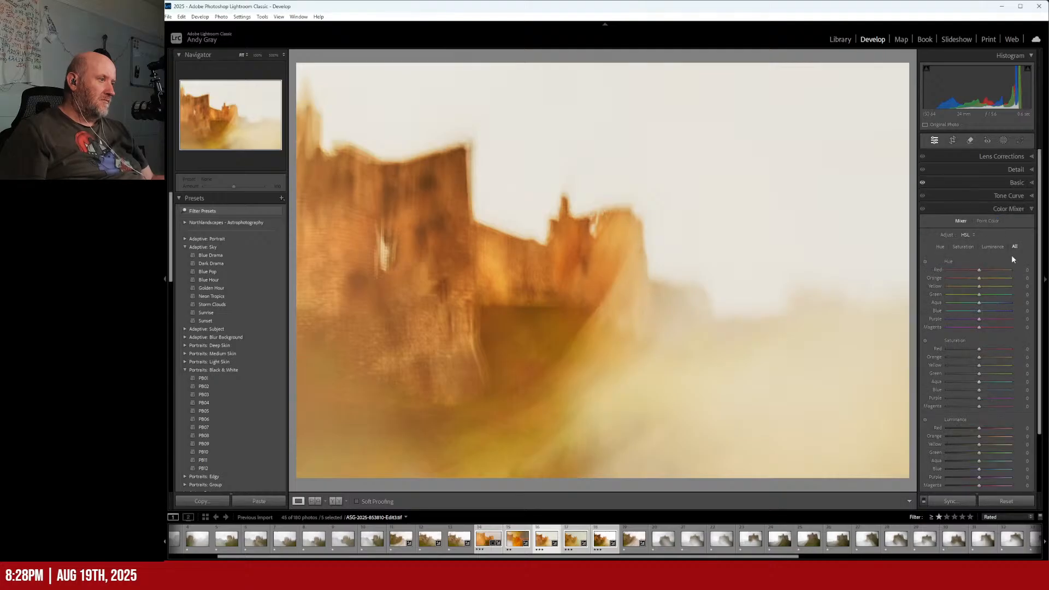
left_click(1006, 209)
left_click(1004, 222)
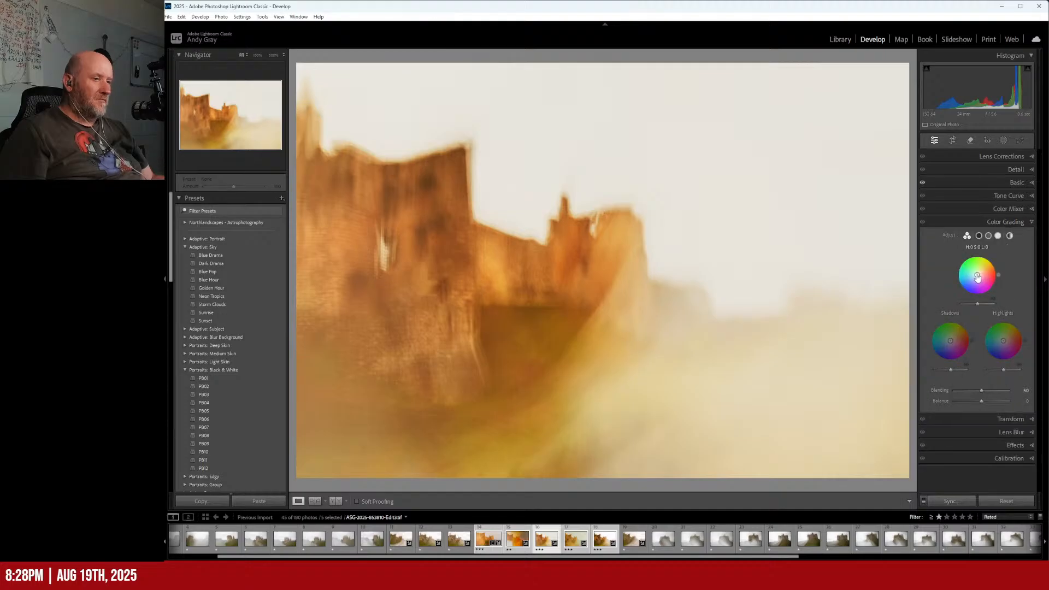
mouse_move(977, 276)
left_mouse_down()
mouse_move(964, 270)
mouse_move(973, 279)
left_mouse_up()
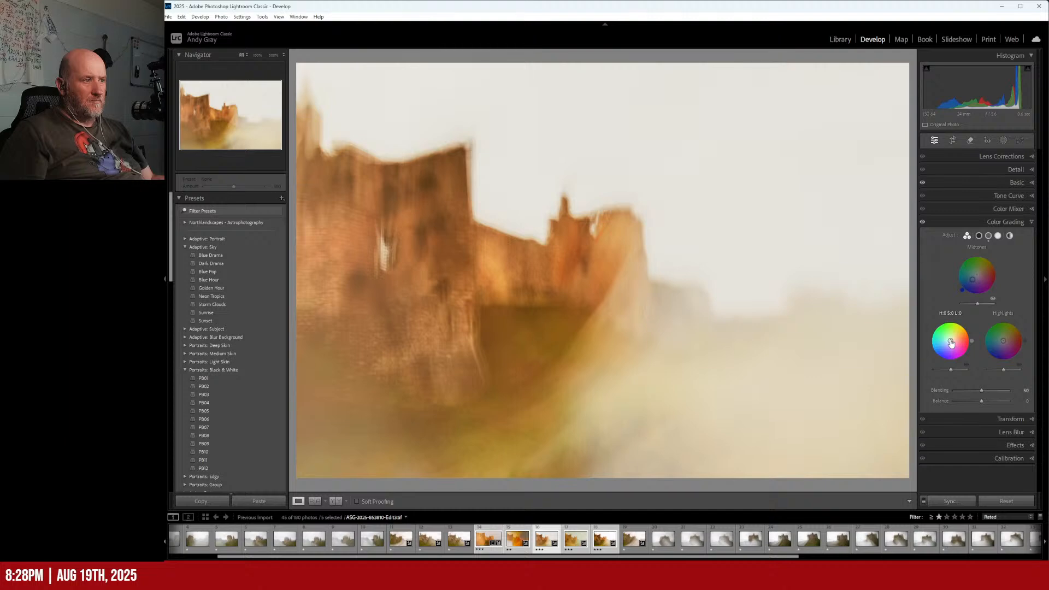
mouse_move(950, 342)
left_mouse_down()
mouse_move(966, 339)
mouse_move(955, 324)
mouse_move(953, 344)
mouse_move(939, 341)
mouse_move(969, 330)
mouse_move(950, 341)
left_mouse_up()
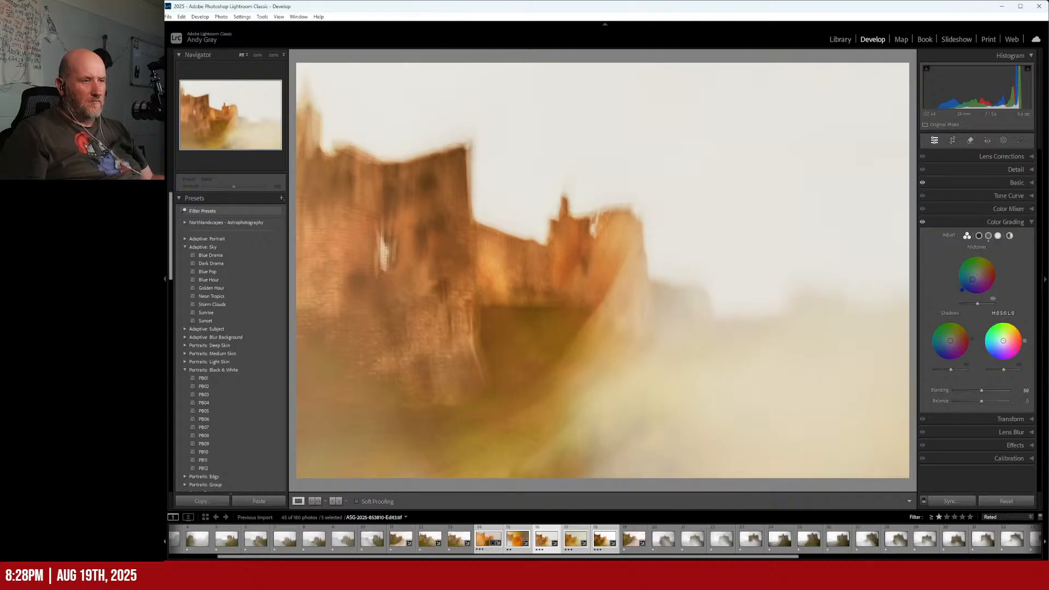
mouse_move(1003, 340)
left_mouse_down()
mouse_move(1017, 354)
mouse_move(1000, 343)
mouse_move(1006, 337)
left_mouse_up()
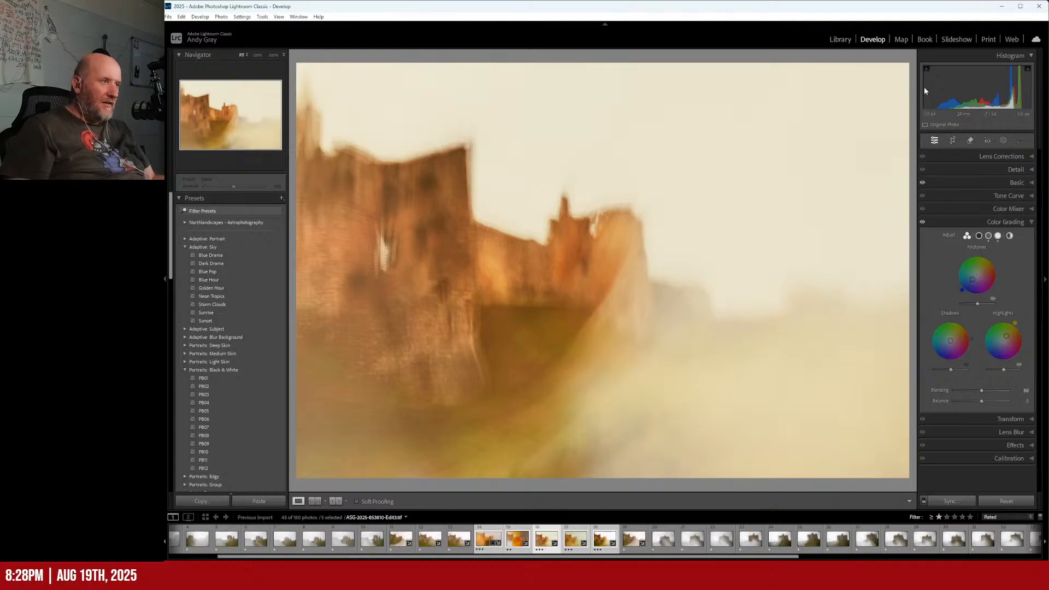
- Create a virtual copy of the graded photo and crop it to 16 x 9, trimming more sky than foreground
right_click(598, 255)
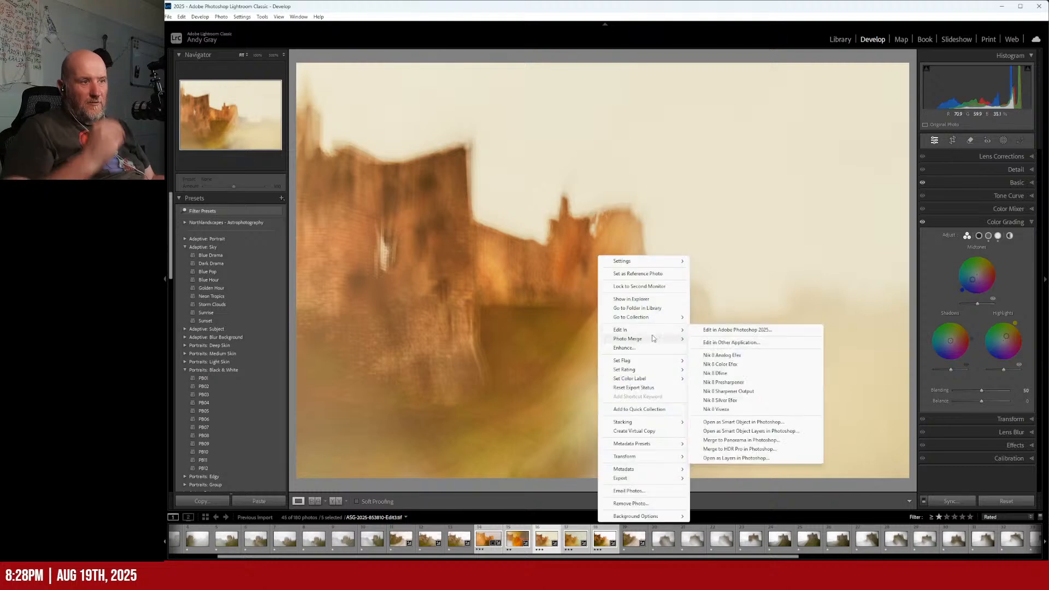
left_click(636, 431)
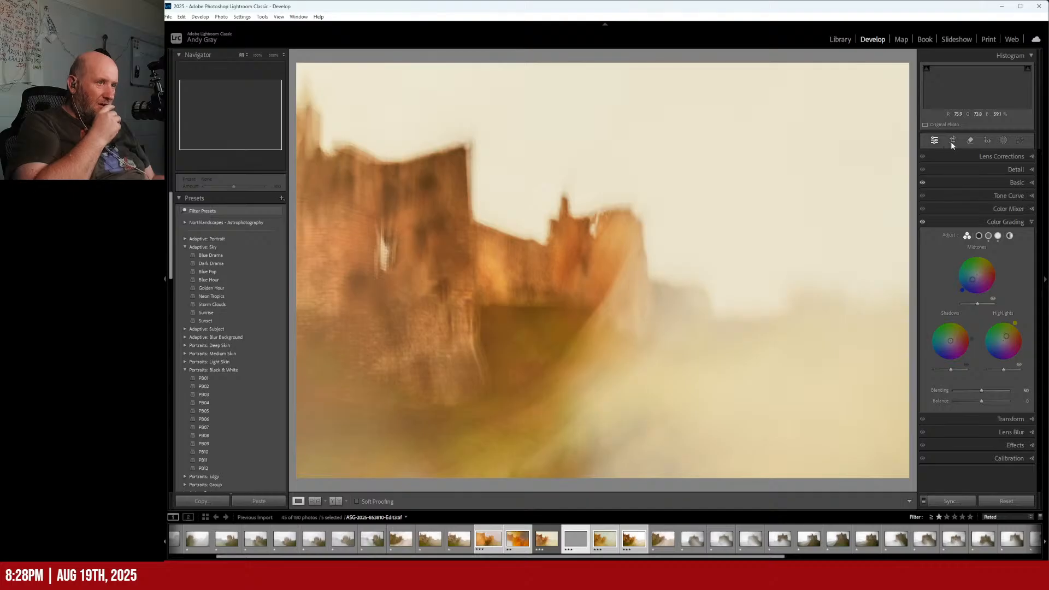
left_click(952, 141)
left_click(1005, 170)
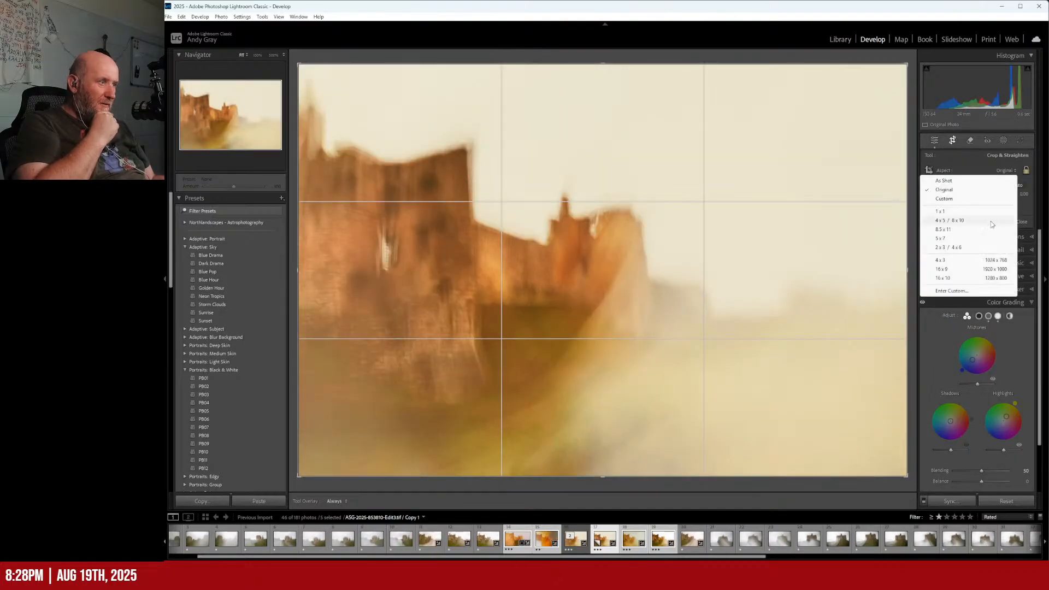
left_click(961, 268)
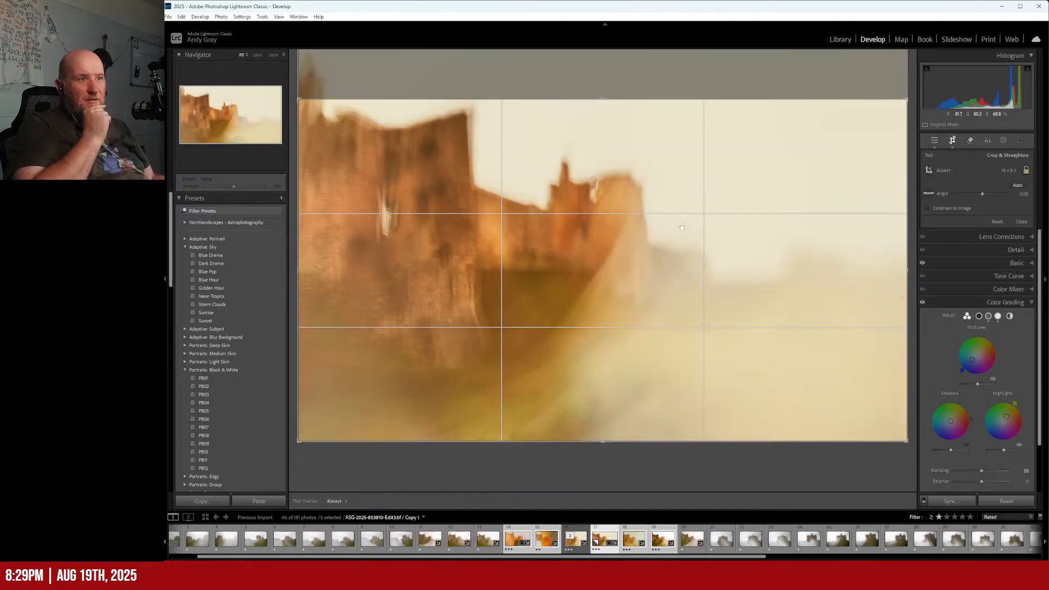
left_click_drag(682, 265, 679, 290)
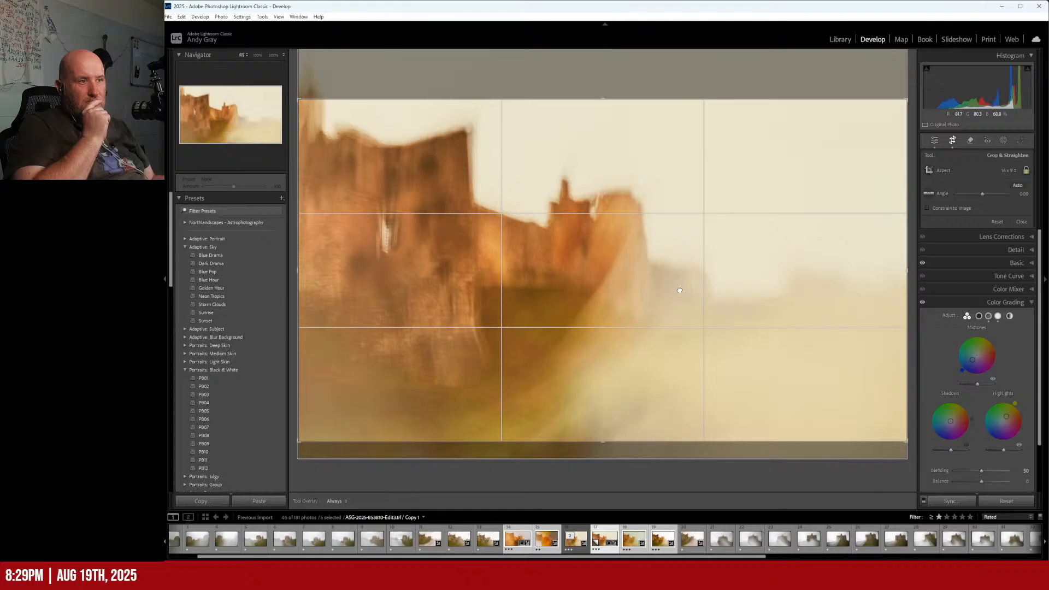
key("Return")
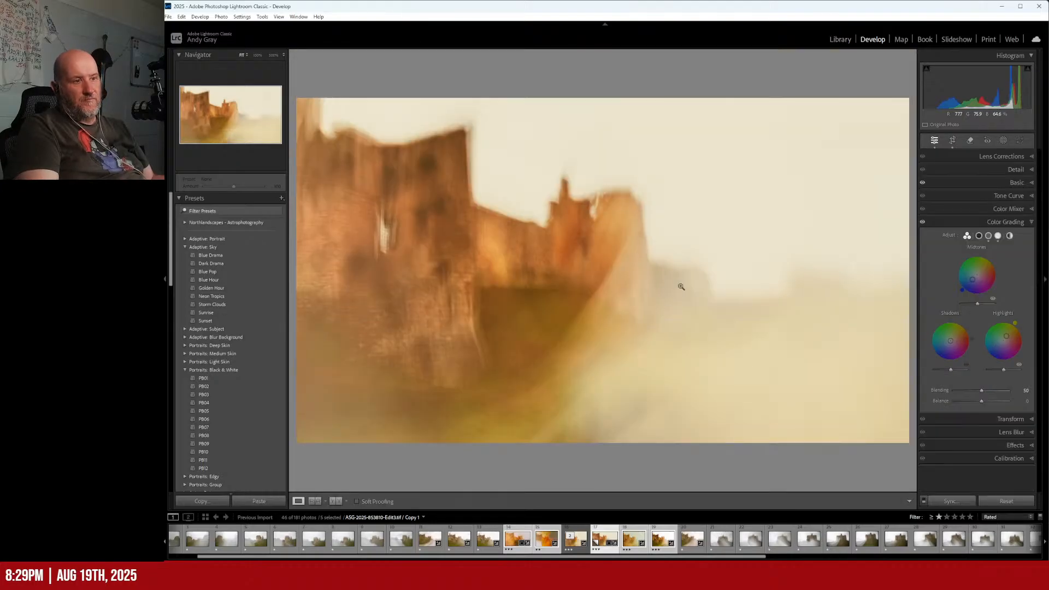
left_click(576, 542)
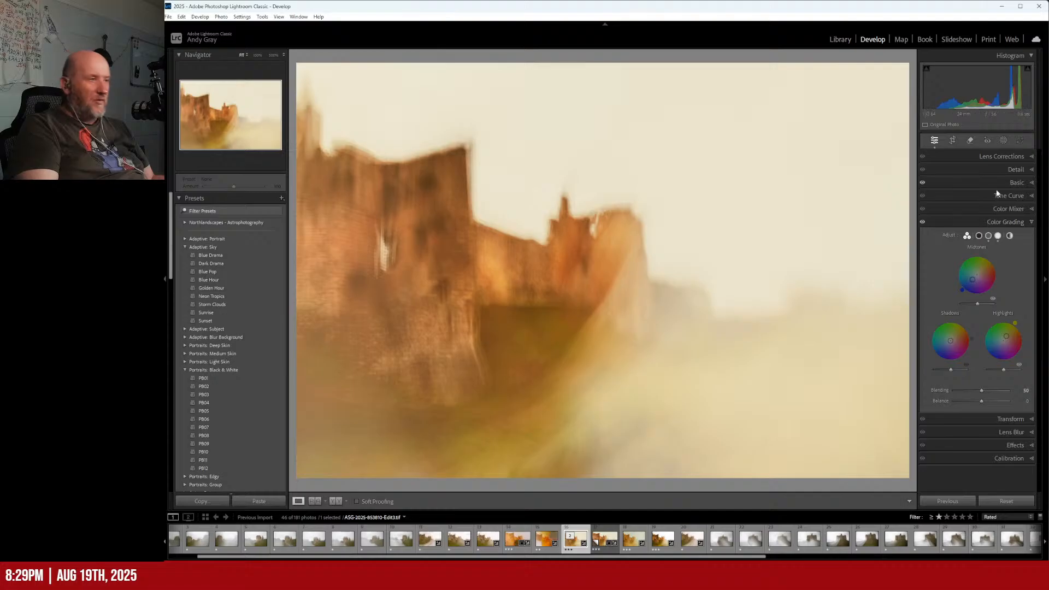
left_click(953, 141)
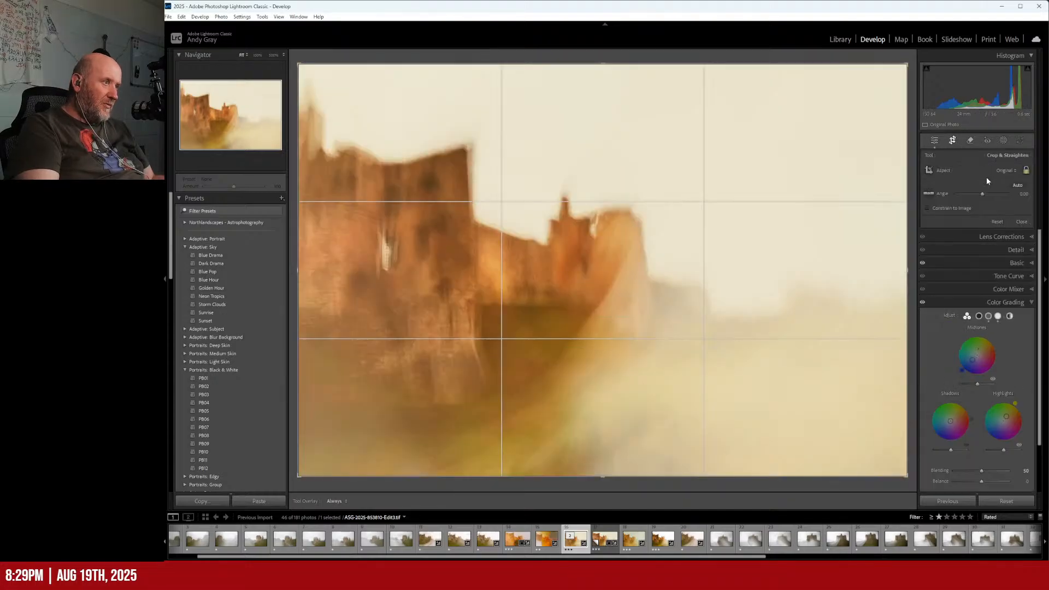
left_click(1003, 170)
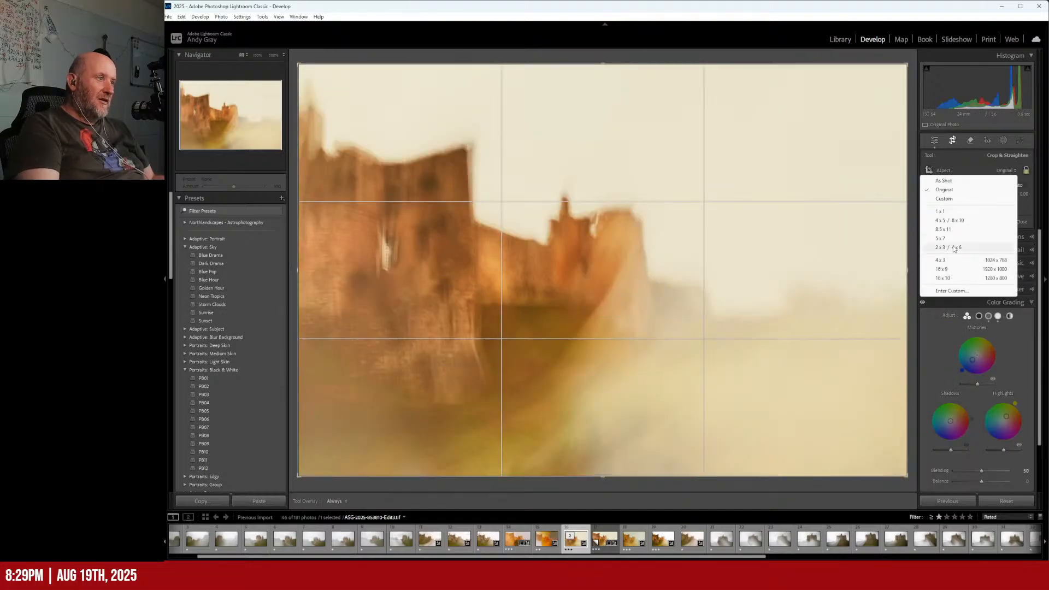
left_click(955, 249)
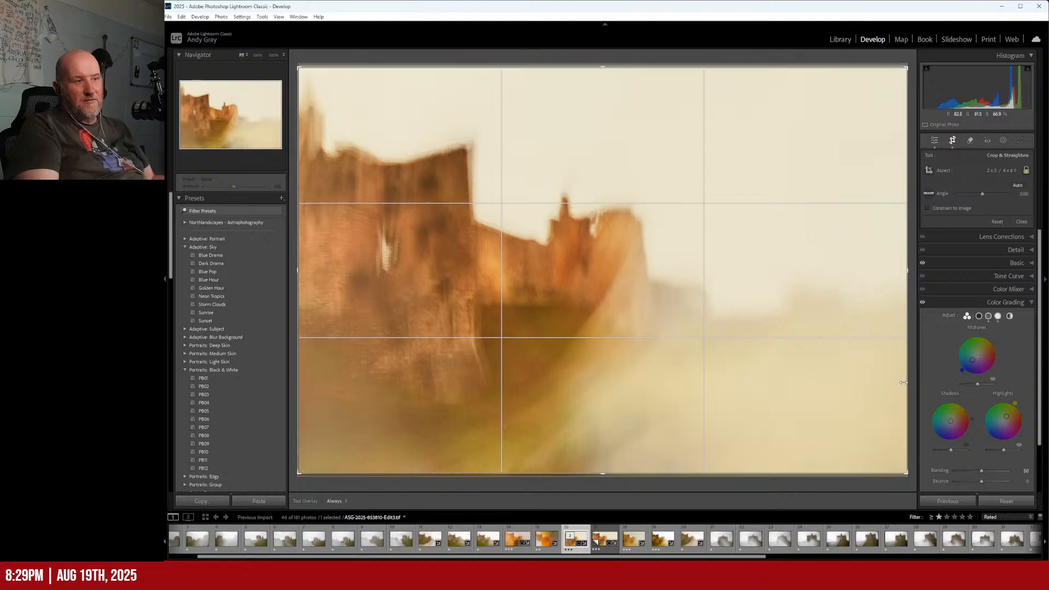
left_click_drag(907, 473, 850, 458)
mouse_move(734, 324)
left_mouse_down()
mouse_move(724, 275)
mouse_move(749, 311)
left_mouse_up()
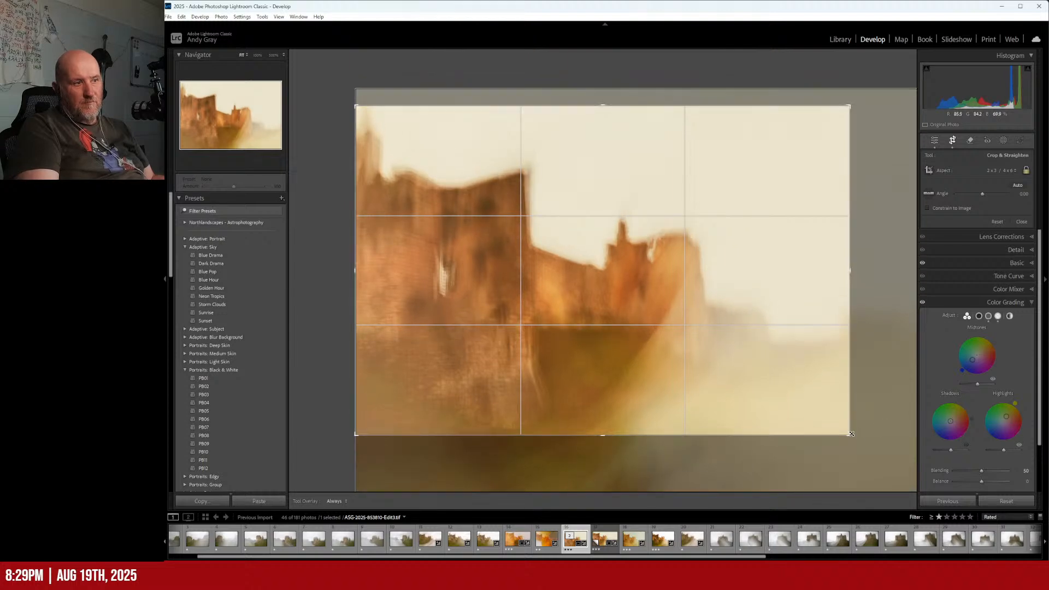
left_click_drag(849, 436, 864, 458)
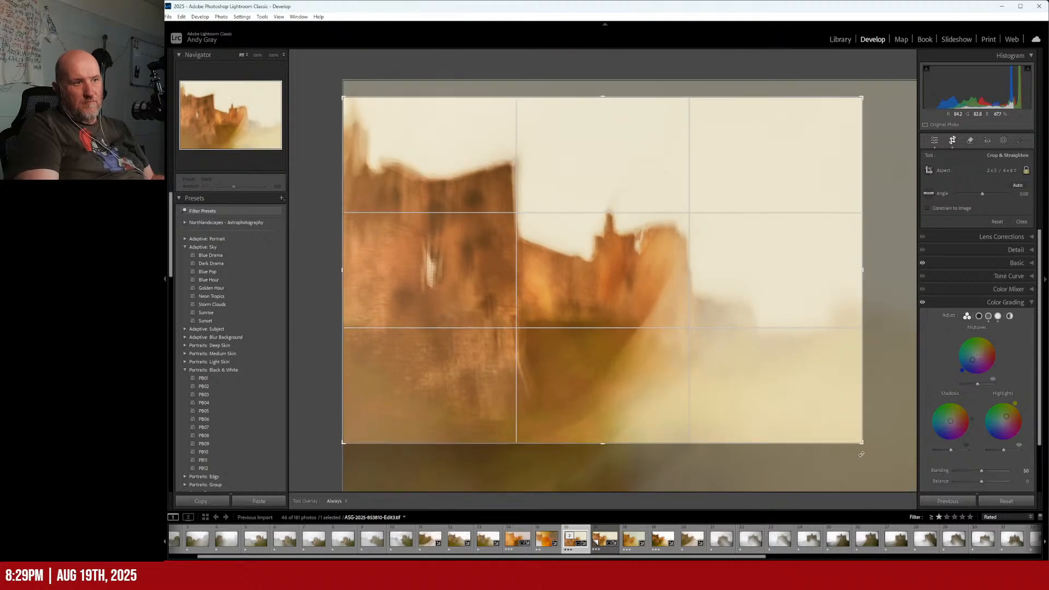
left_click_drag(764, 362, 774, 327)
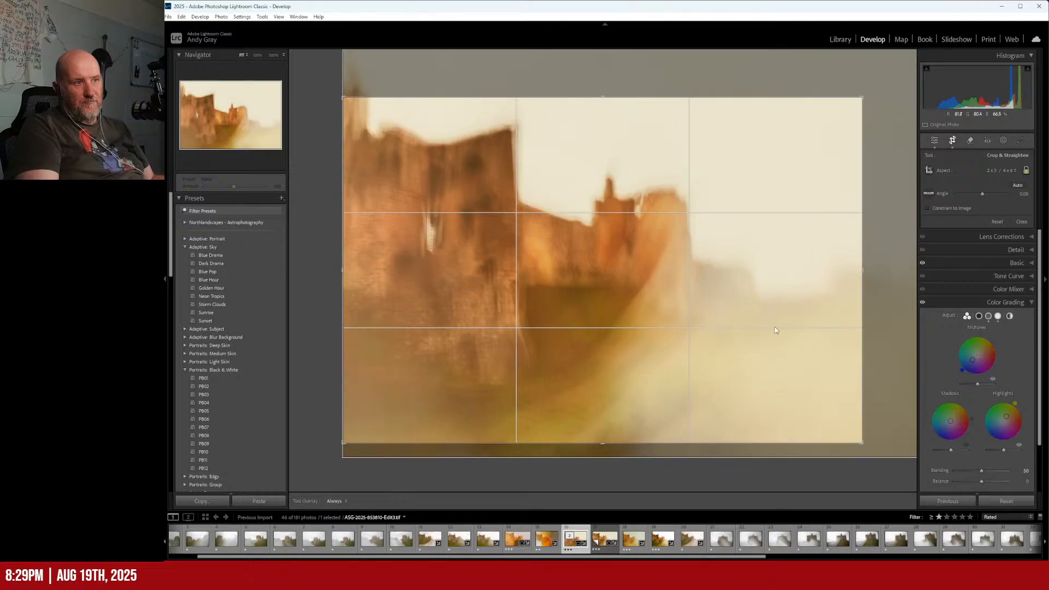
key("r")
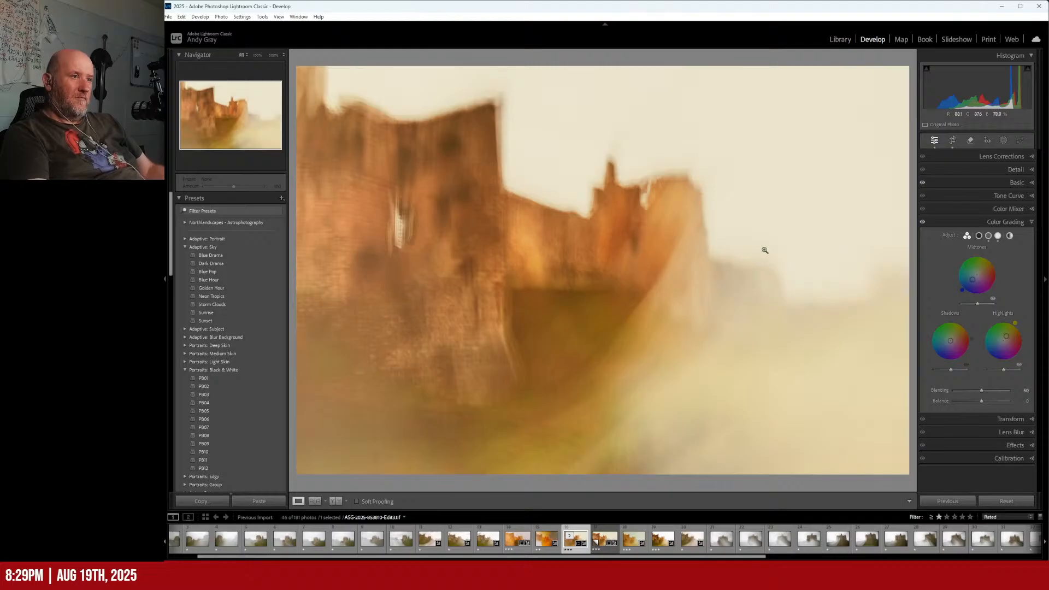
- Recrop the photo to 4 x 5 / 8 x 10, shifting the frame off the dark left edge and down to the image's bottom edge
left_click(952, 141)
left_click(1005, 171)
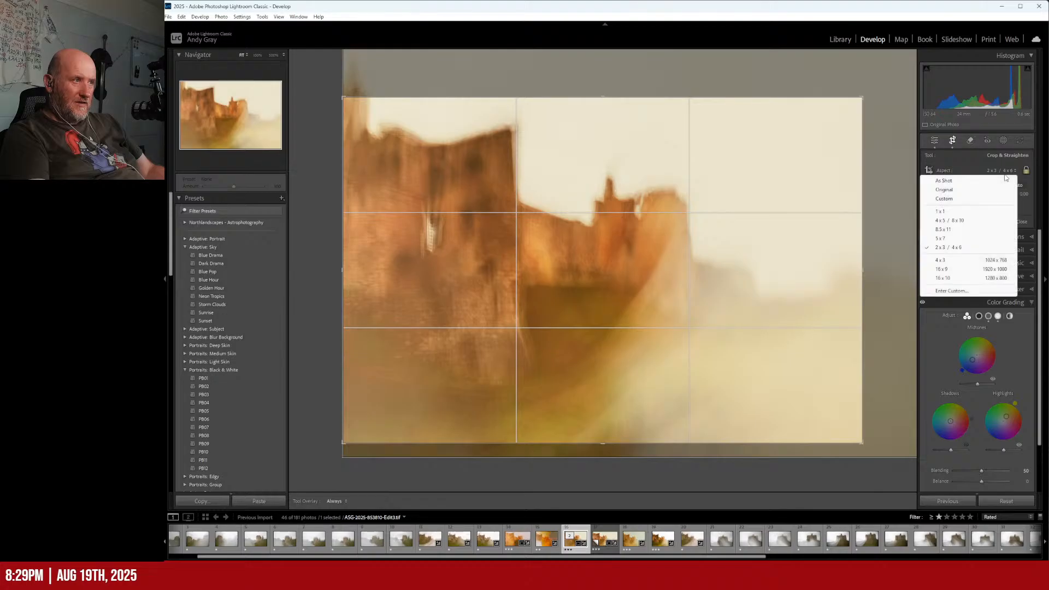
left_click(956, 222)
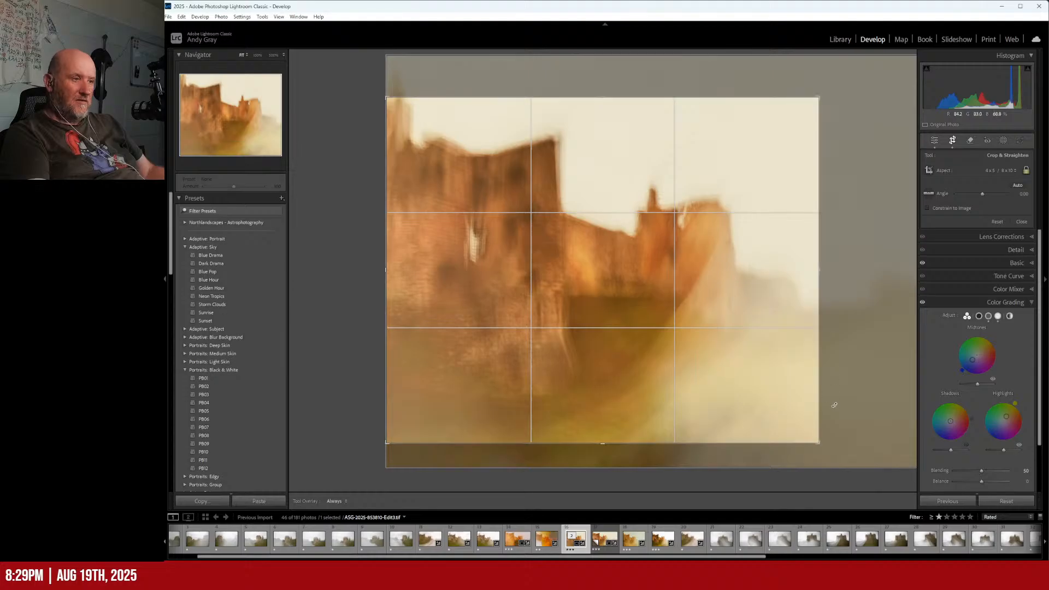
left_click_drag(820, 443, 917, 484)
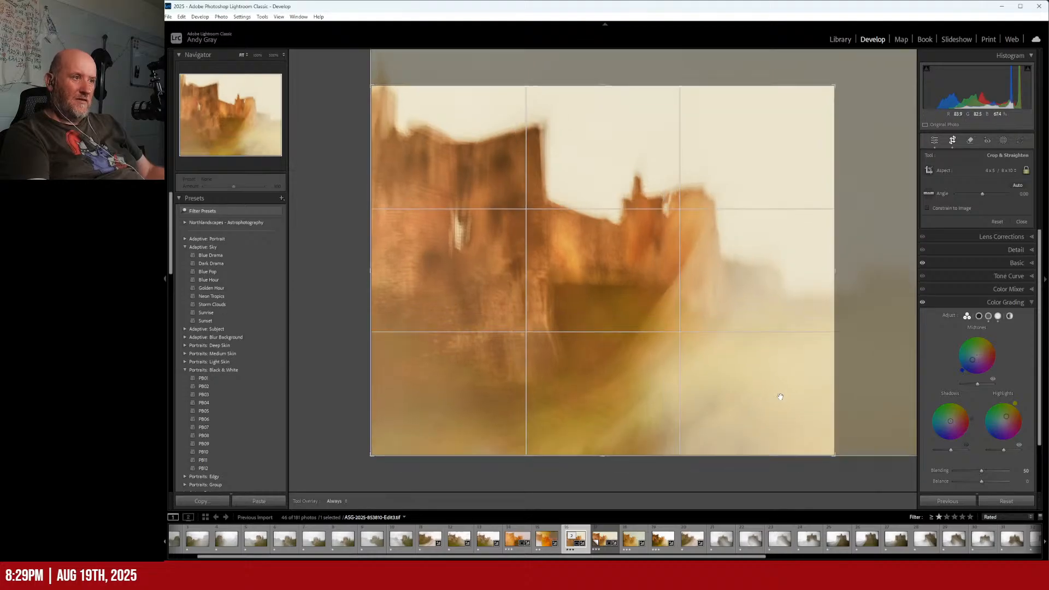
left_click_drag(777, 398, 745, 379)
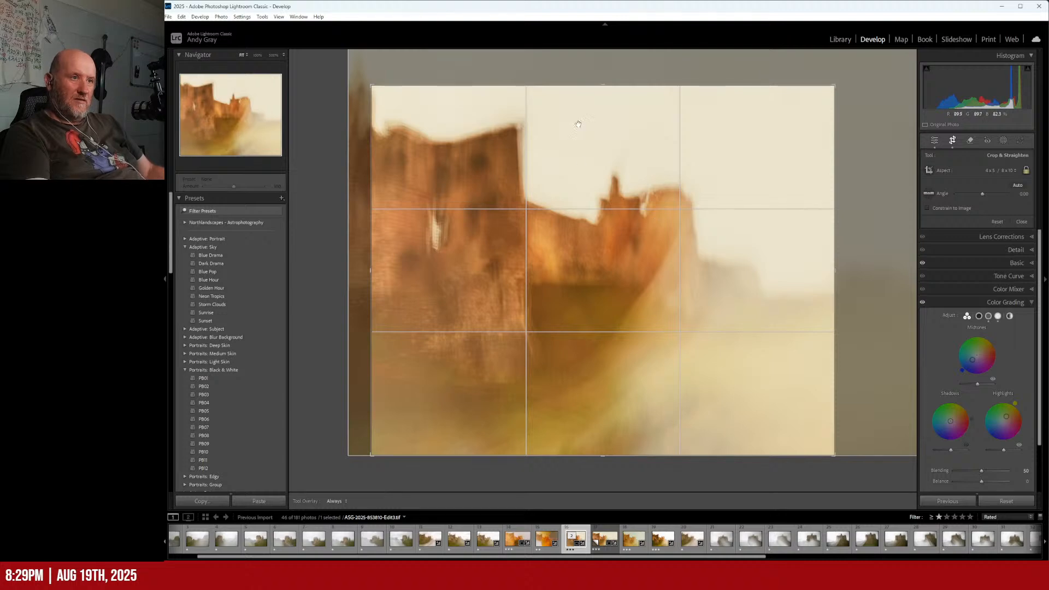
left_click_drag(599, 85, 591, 134)
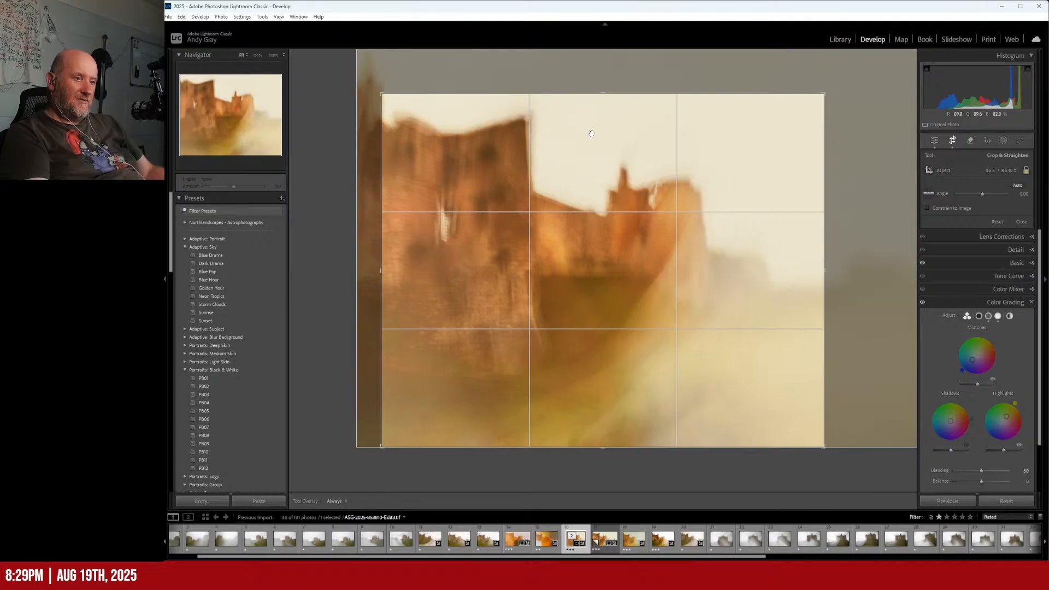
key("Return")
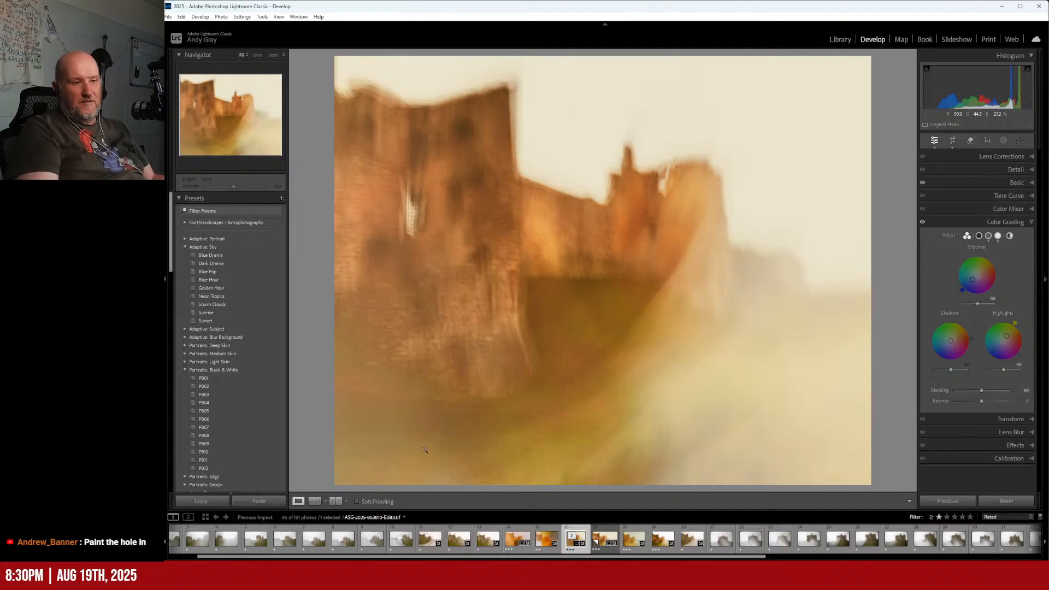
left_click(633, 539)
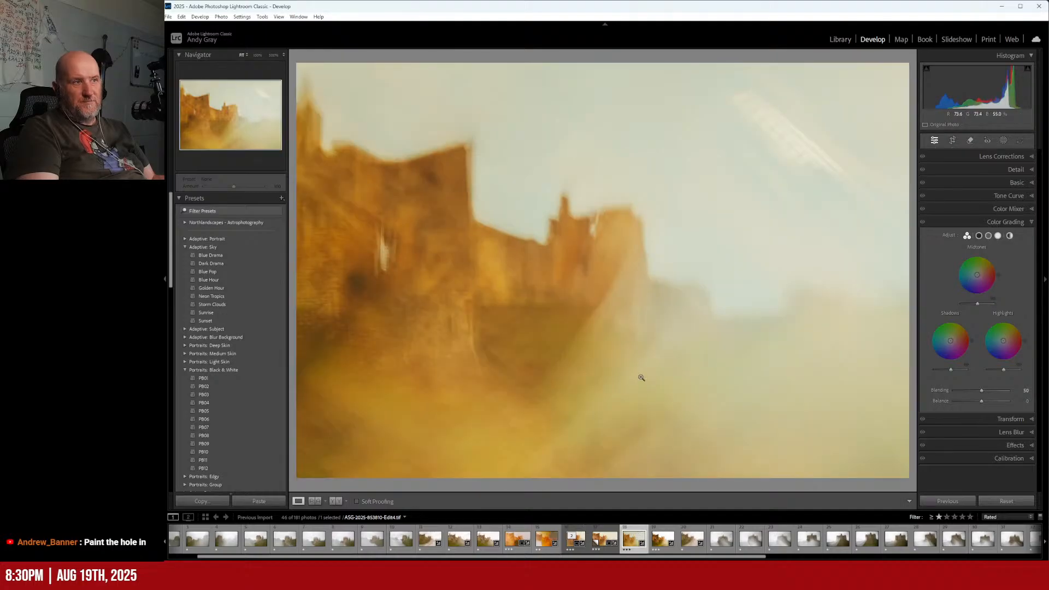
right_click(641, 377)
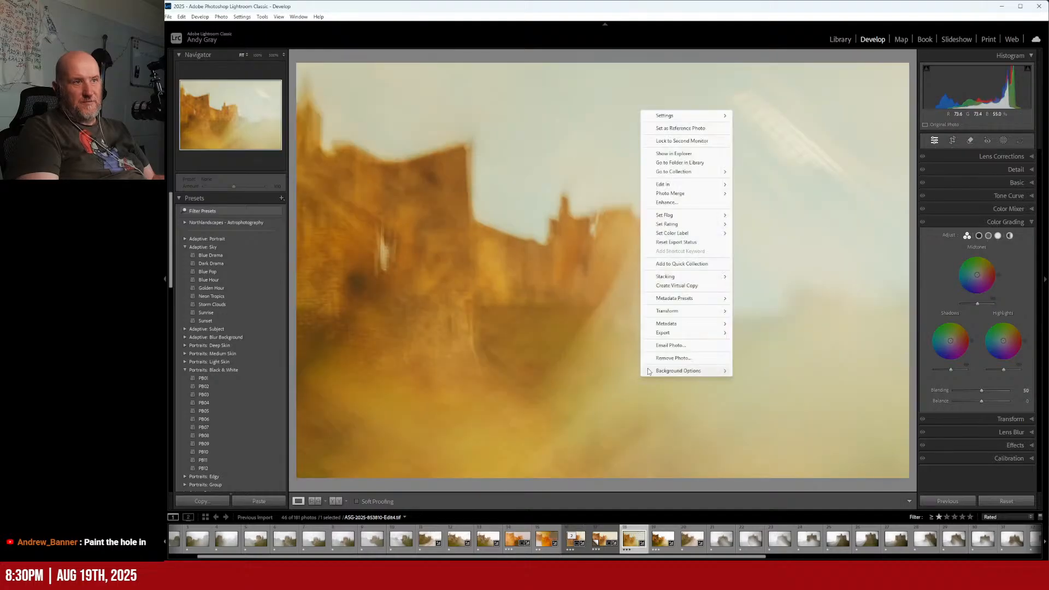
left_click(564, 338)
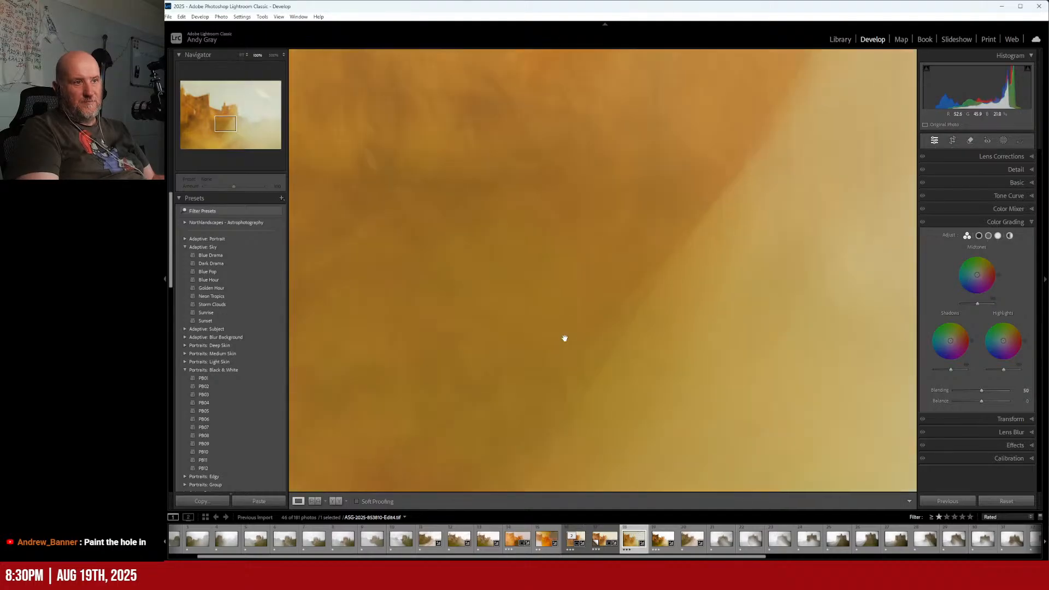
left_click(565, 338)
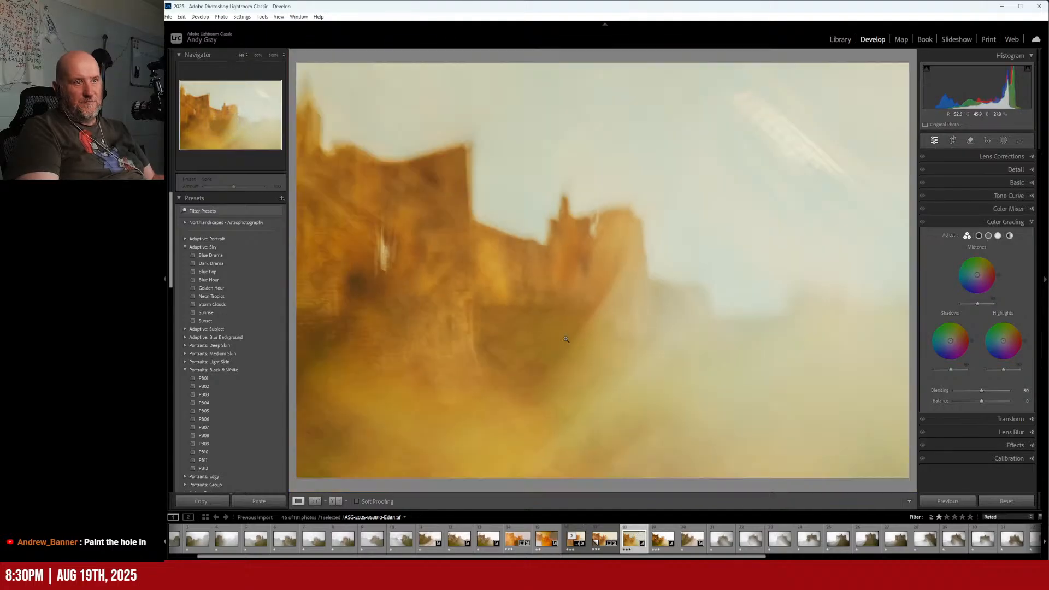
left_click(952, 141)
left_click(1006, 171)
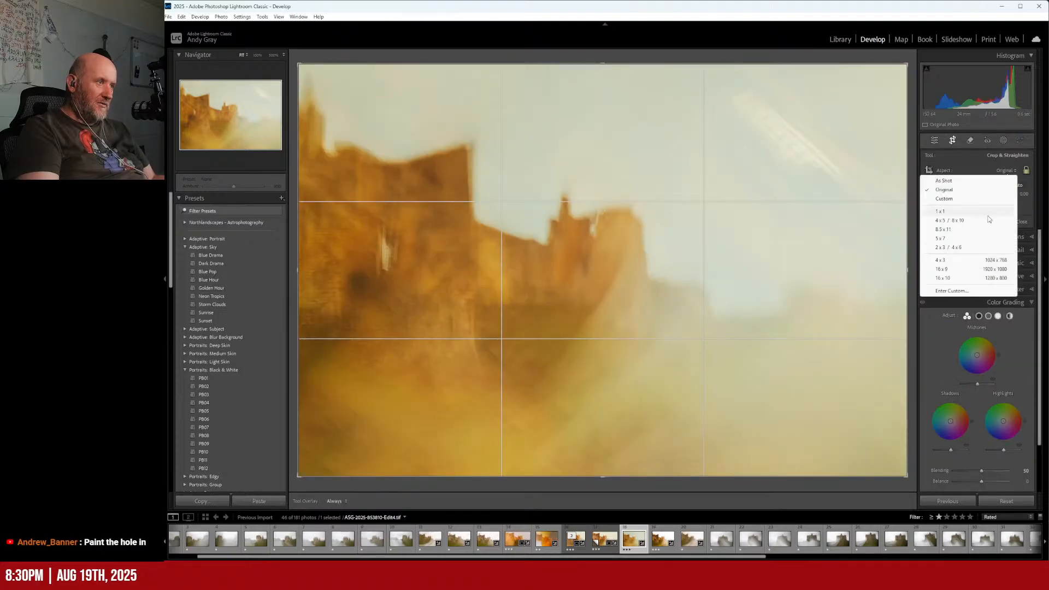
left_click(983, 269)
left_click_drag(685, 231, 691, 306)
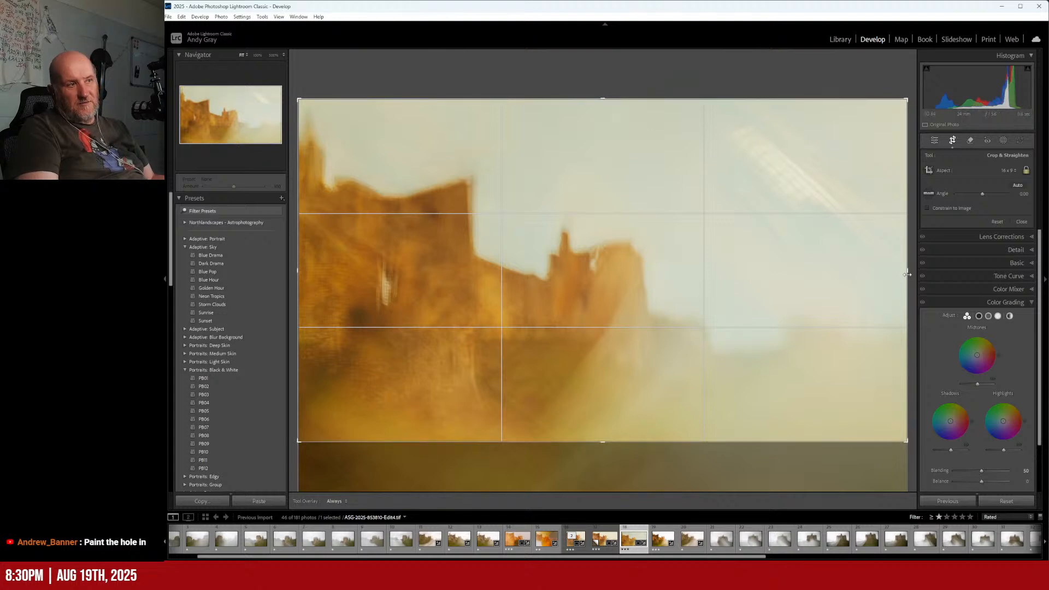
left_click_drag(906, 274, 936, 270)
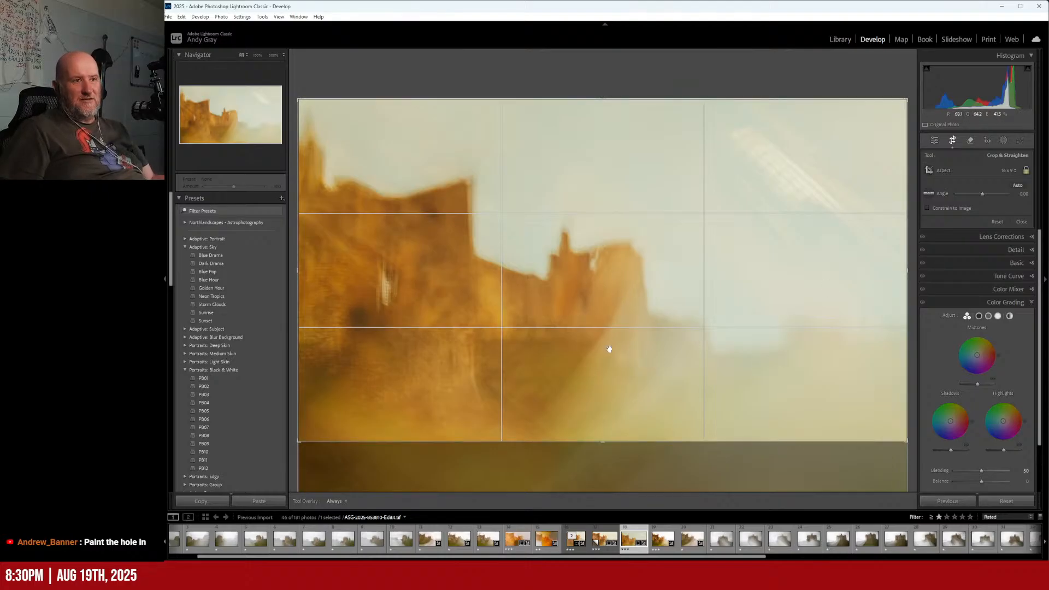
left_click_drag(609, 349, 597, 301)
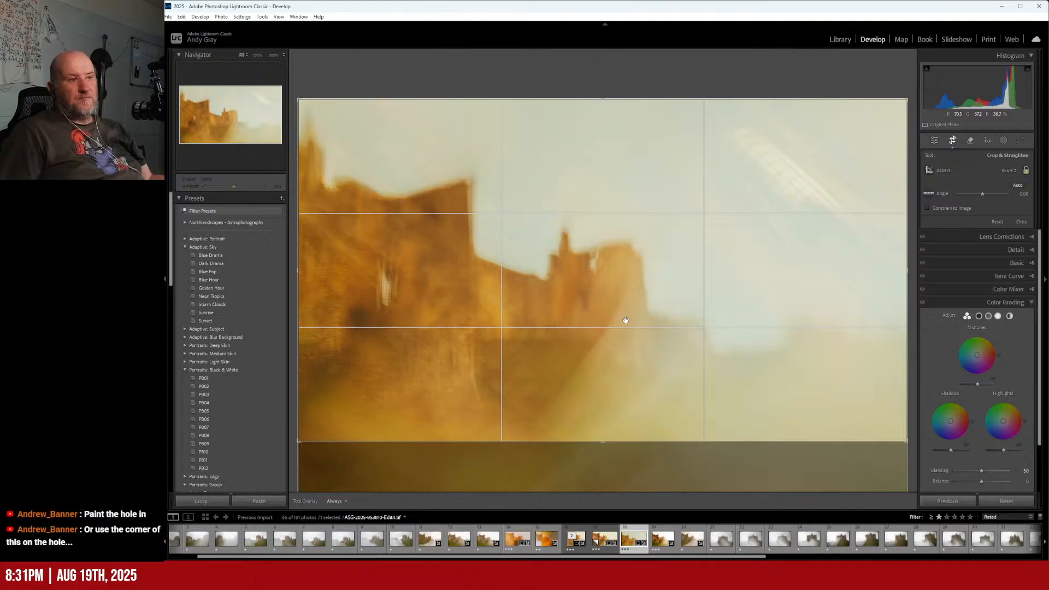
mouse_move(655, 354)
left_mouse_down()
mouse_move(655, 332)
mouse_move(654, 352)
left_mouse_up()
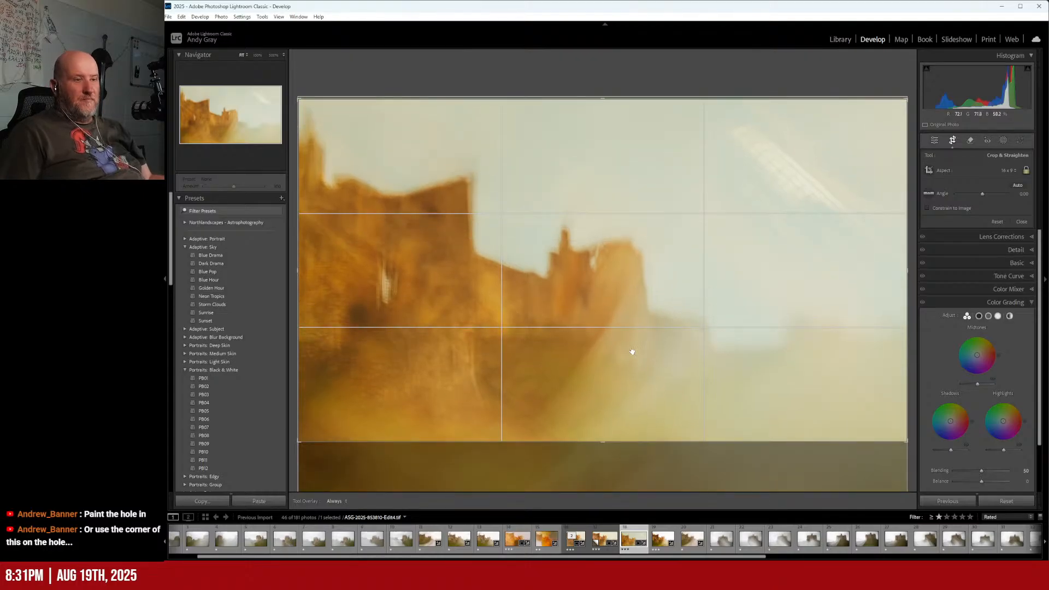
key("Return")
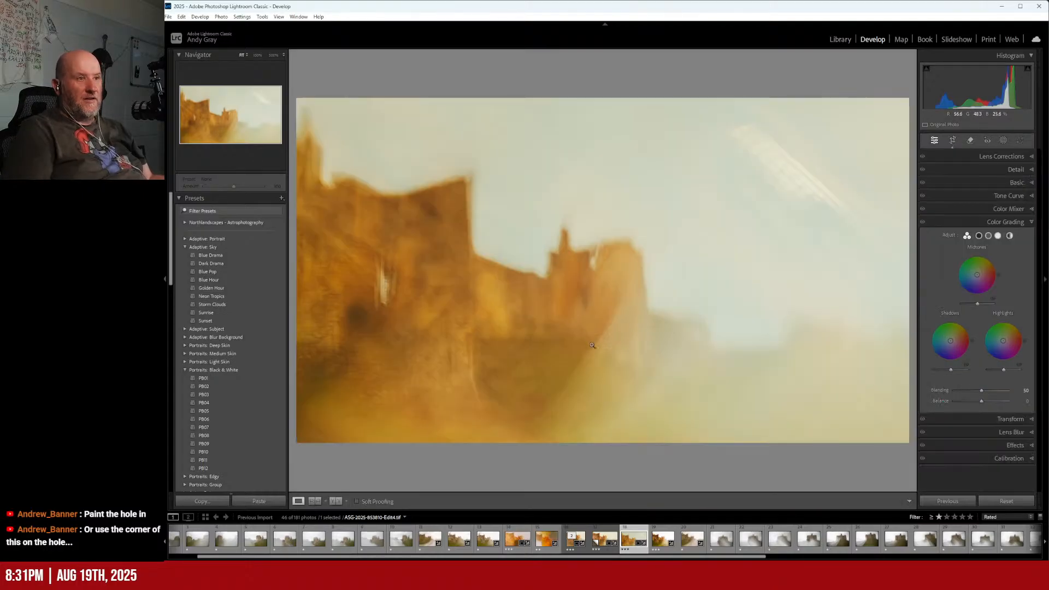
left_click(659, 542)
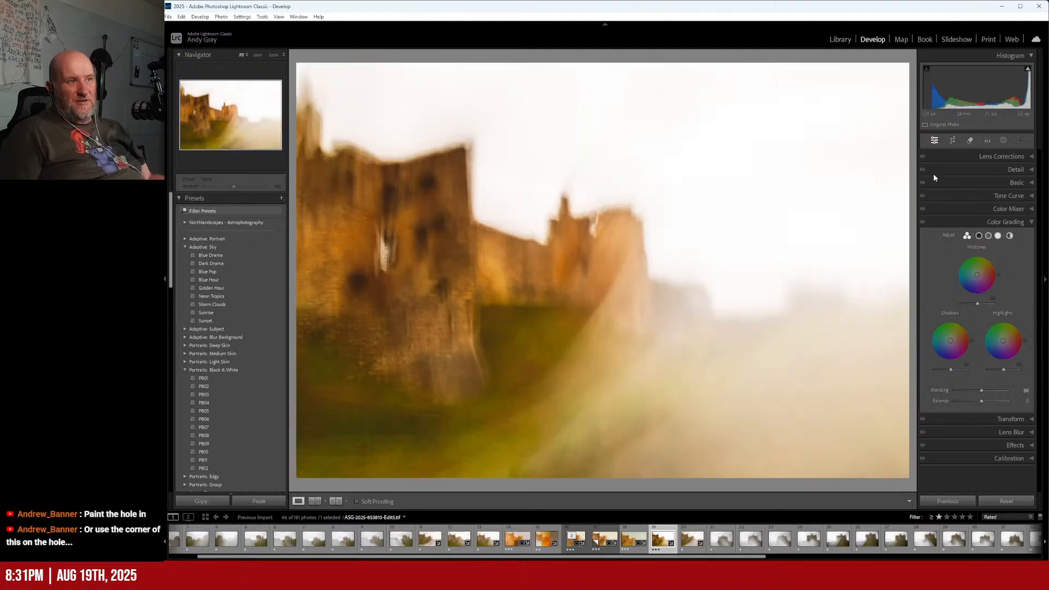
left_click(953, 143)
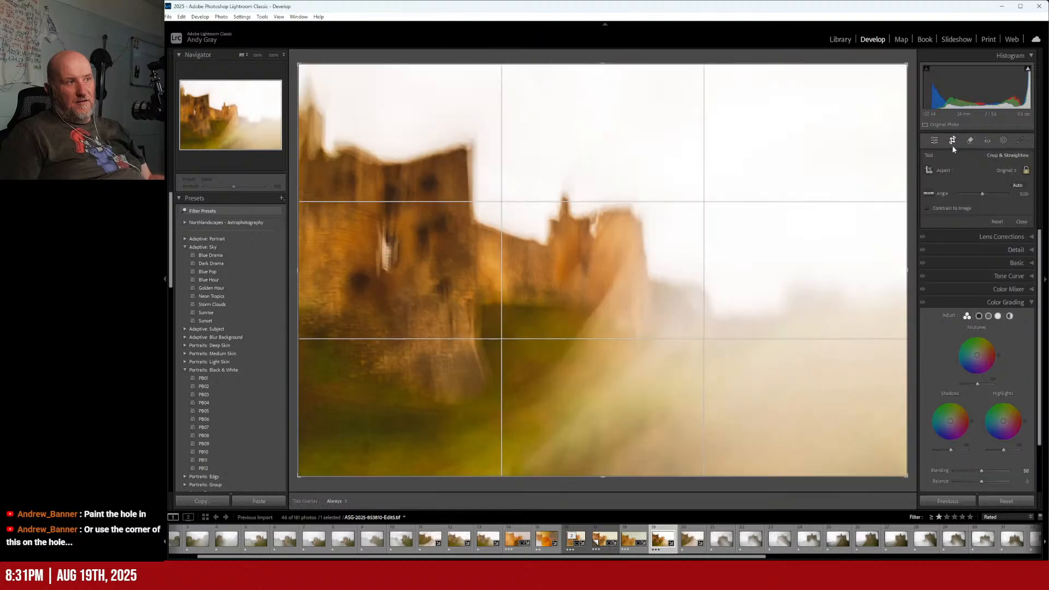
left_click(1007, 172)
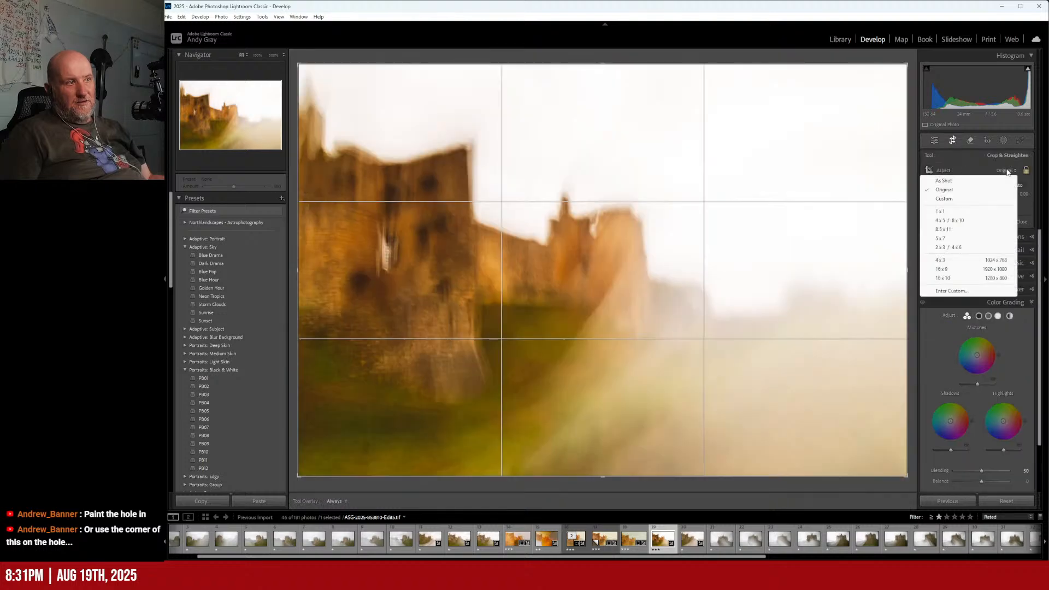
left_click(953, 247)
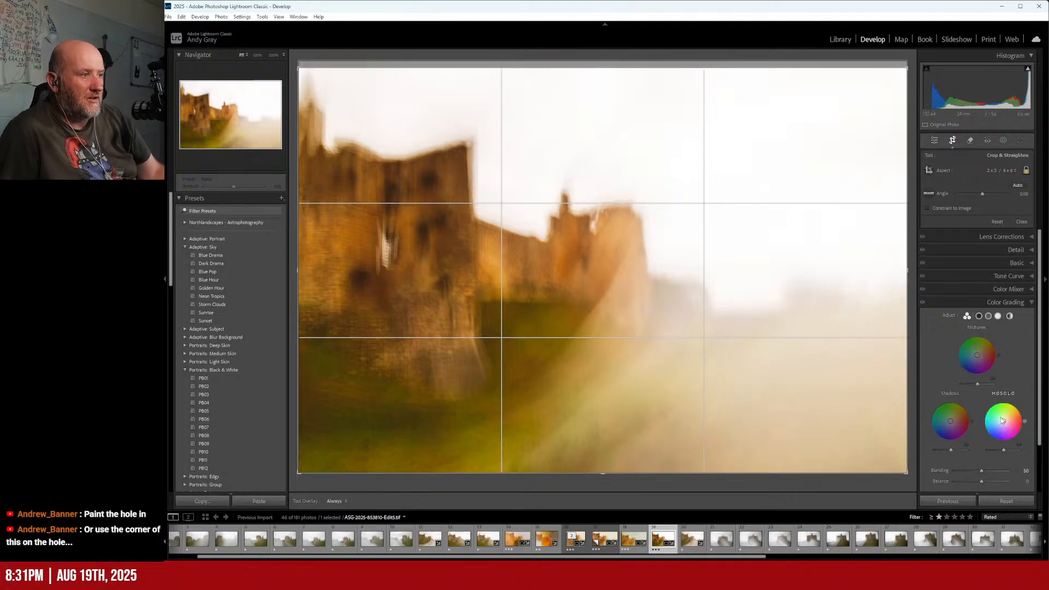
- Color-grade the bright castle edit with warm yellow highlights at about -39 luminance and slightly blue midtones, leaving the shadows untinted
mouse_move(1003, 421)
left_mouse_down()
mouse_move(1014, 404)
mouse_move(998, 423)
mouse_move(1008, 415)
left_mouse_up()
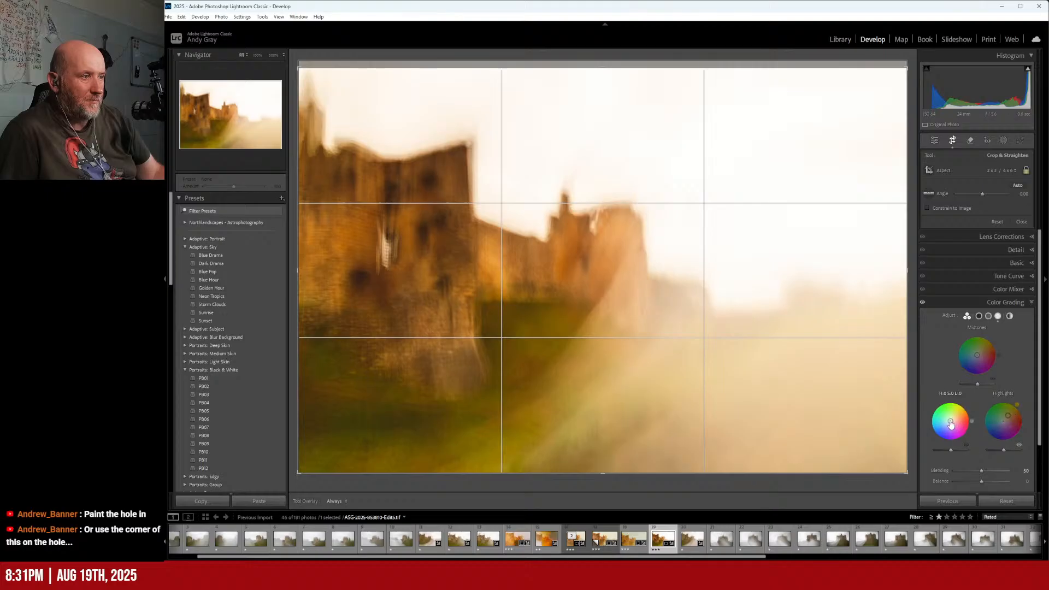
left_click_drag(949, 422, 953, 430)
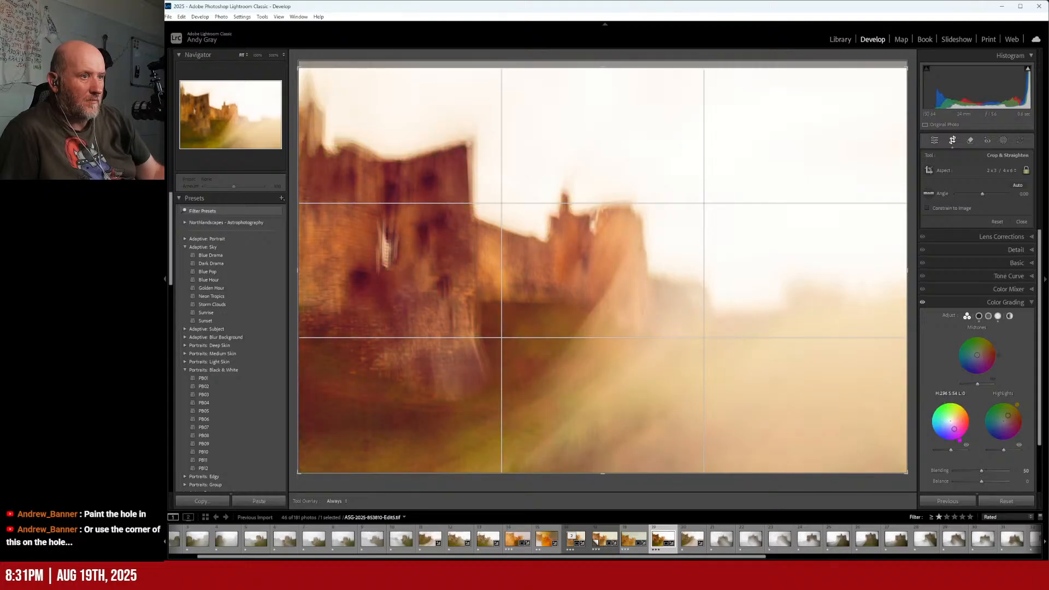
double_click(955, 432)
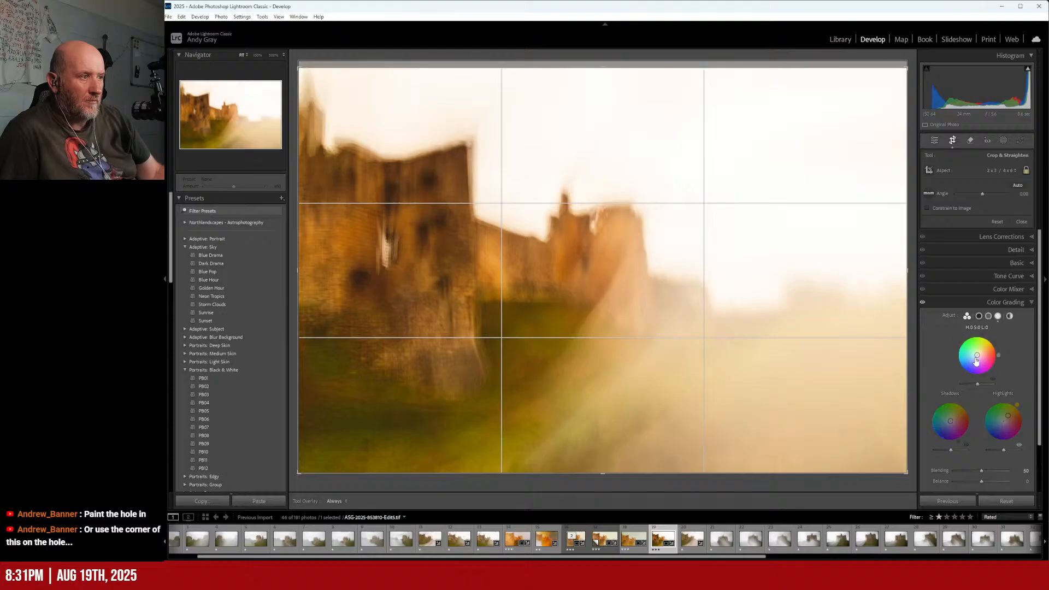
left_click_drag(976, 355, 976, 356)
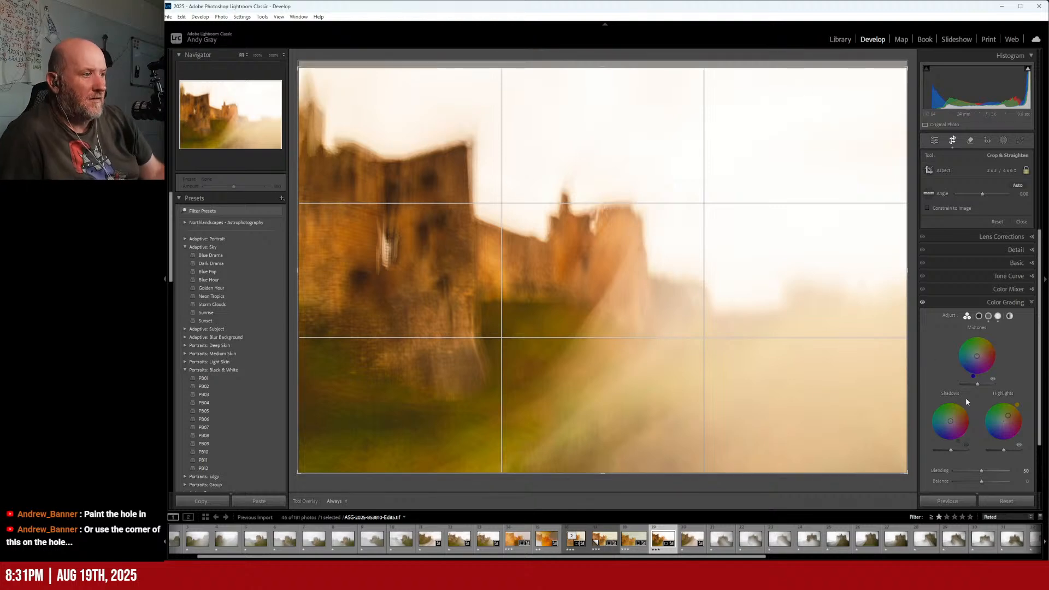
left_click_drag(1008, 419, 1006, 416)
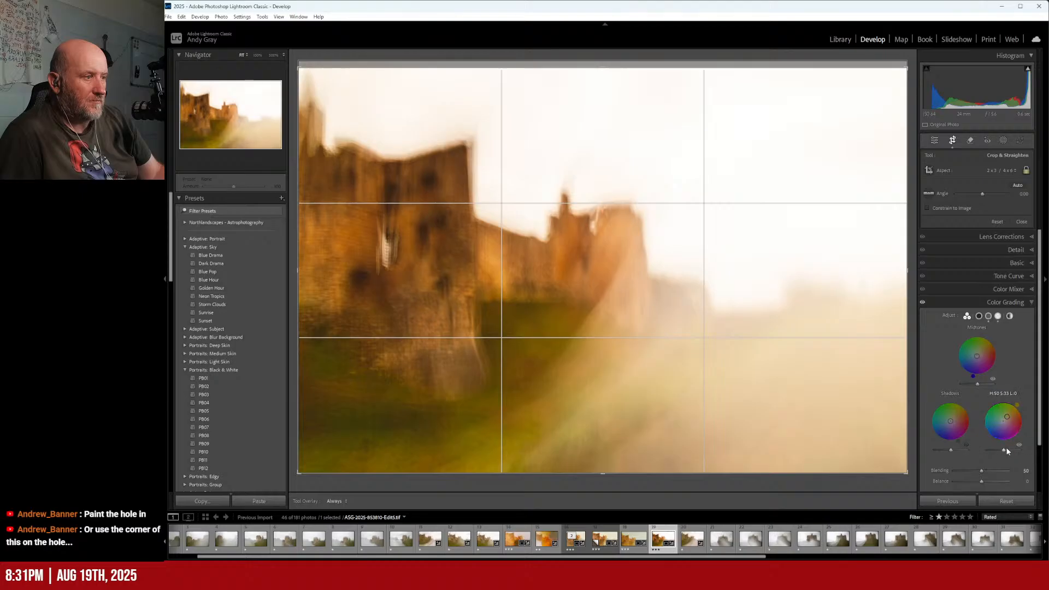
mouse_move(1004, 449)
left_mouse_down()
mouse_move(1015, 451)
mouse_move(985, 451)
mouse_move(1007, 453)
mouse_move(997, 456)
left_mouse_up()
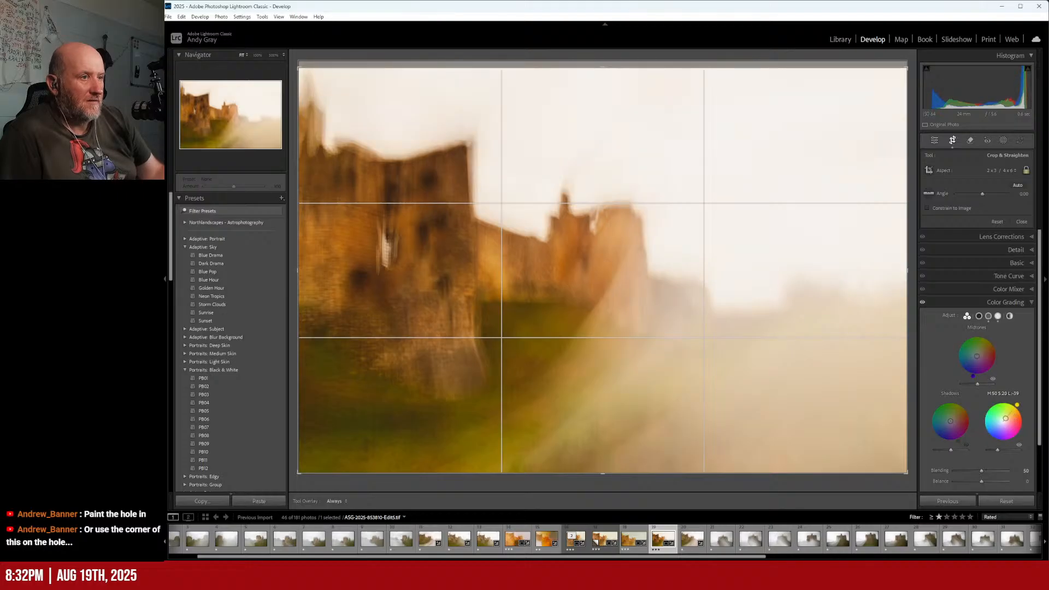
left_click_drag(1012, 409, 1007, 415)
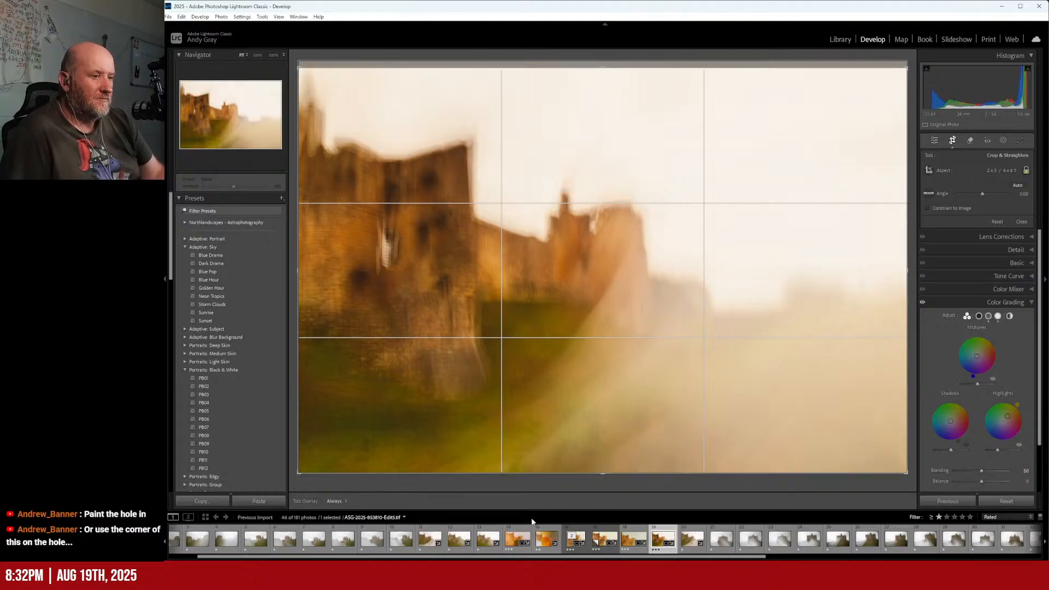
left_click(634, 538)
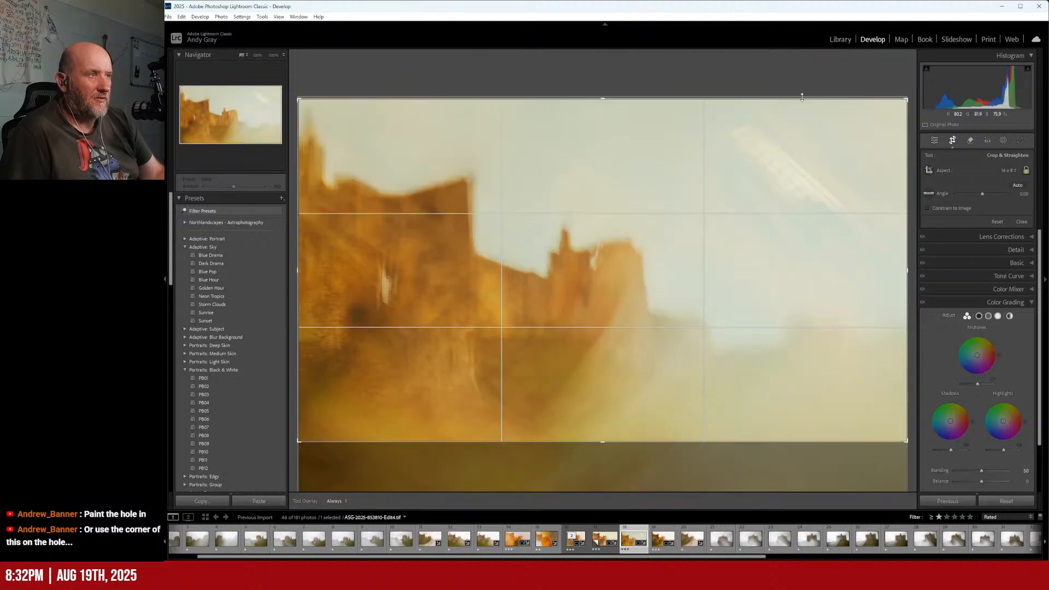
left_click(840, 40)
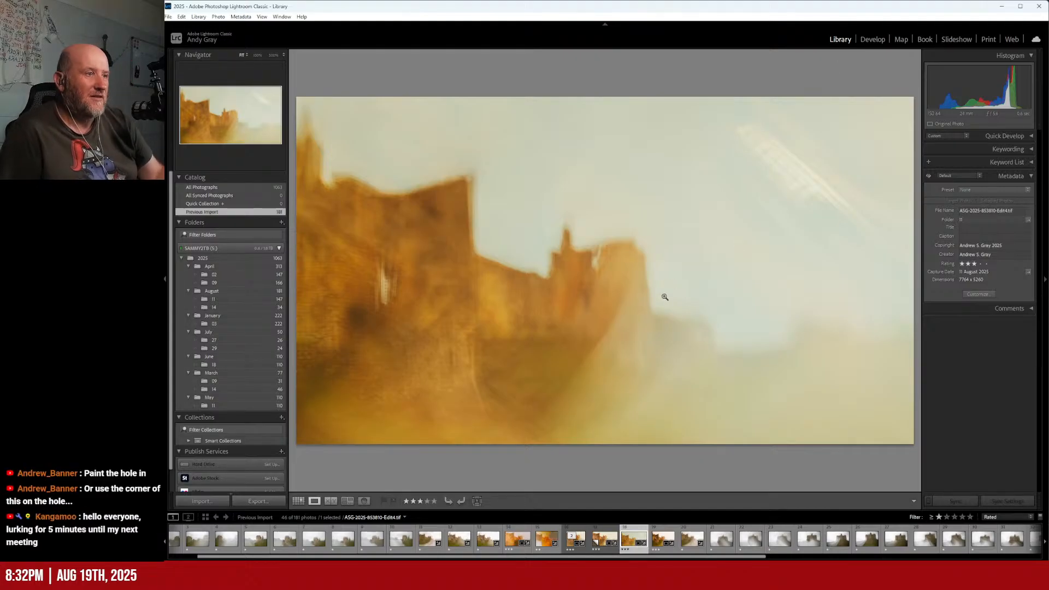
key("Right")
key("Right")
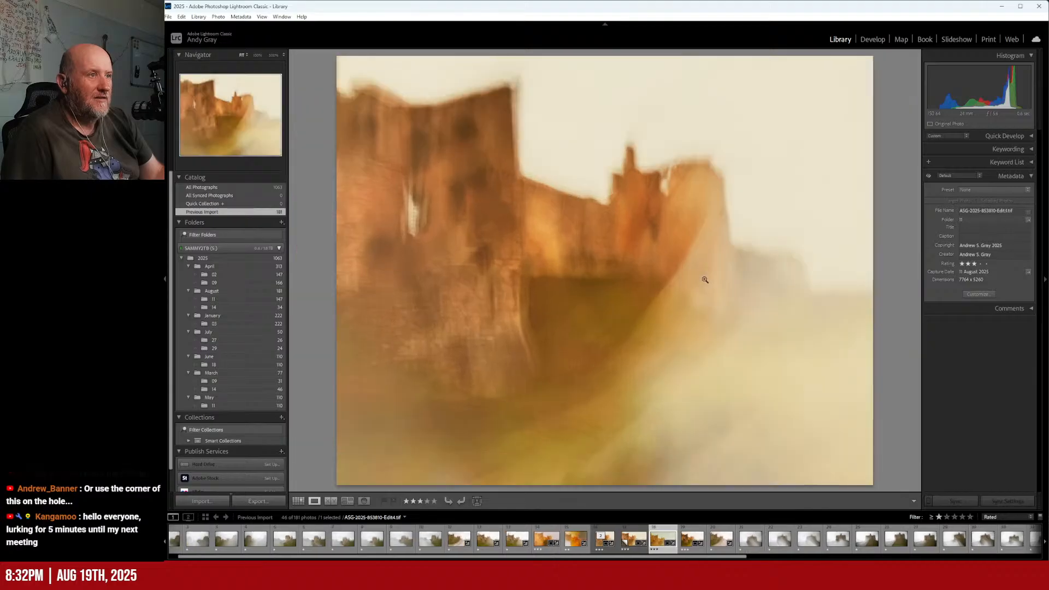
key("Left")
key("Left")
key("Right")
key("Right")
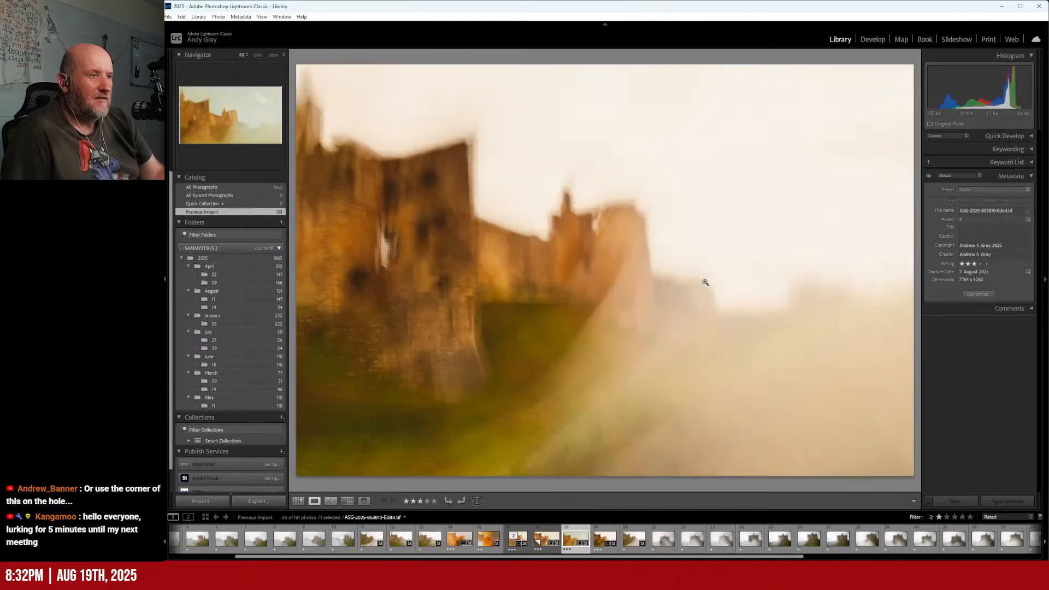
key("Left")
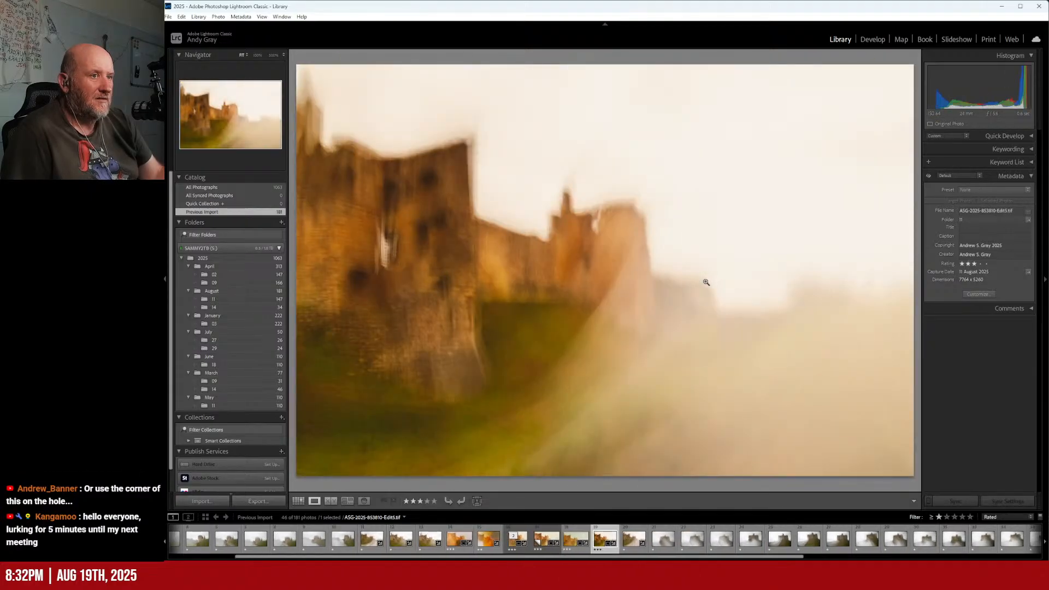
key("Right")
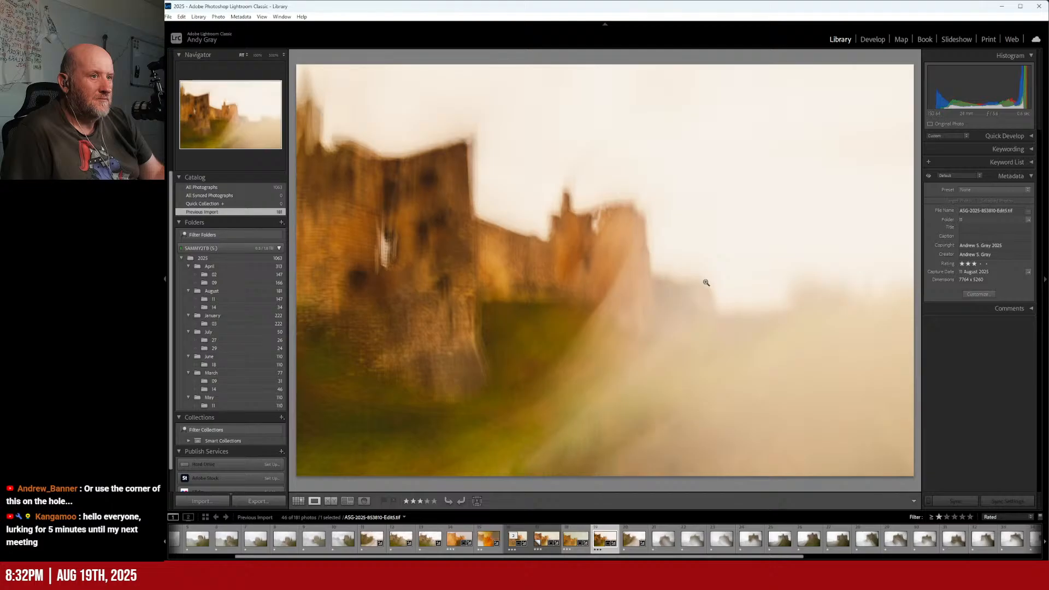
key("Left")
key("Left")
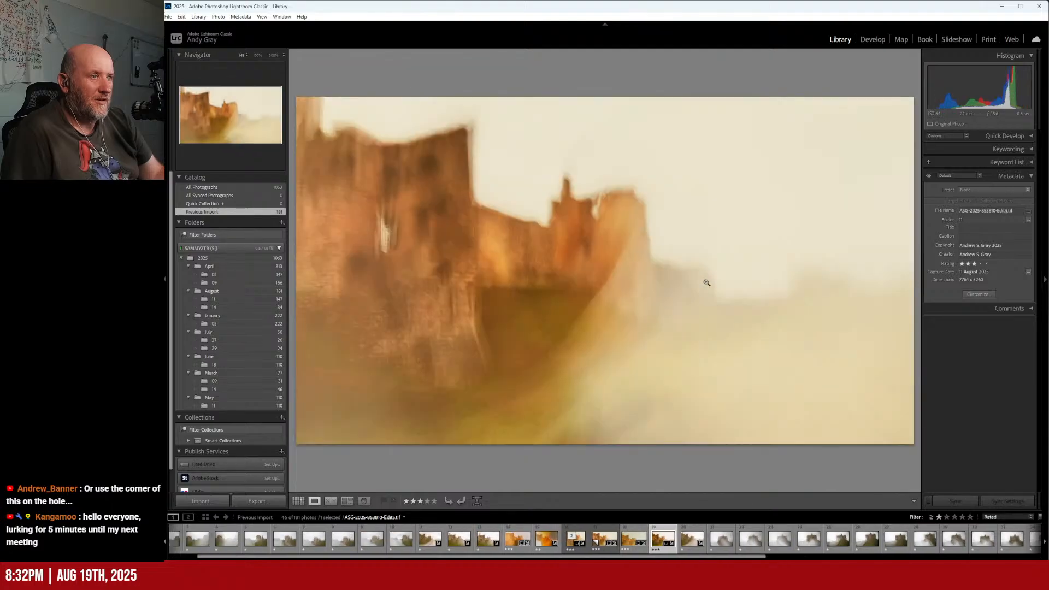
key("Left")
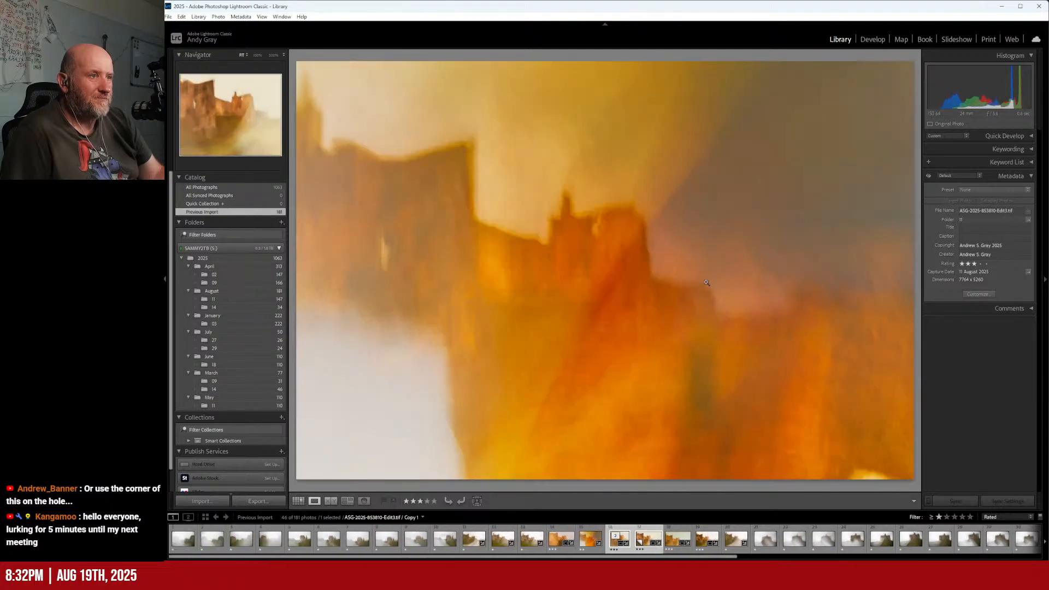
key("Left")
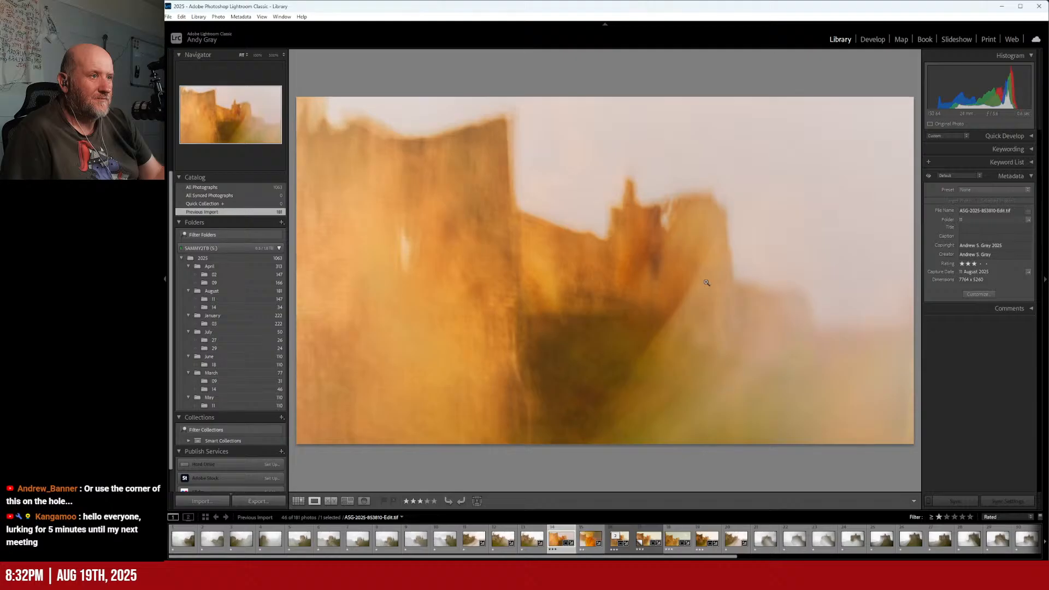
key("Right")
key("Right")
key("Left")
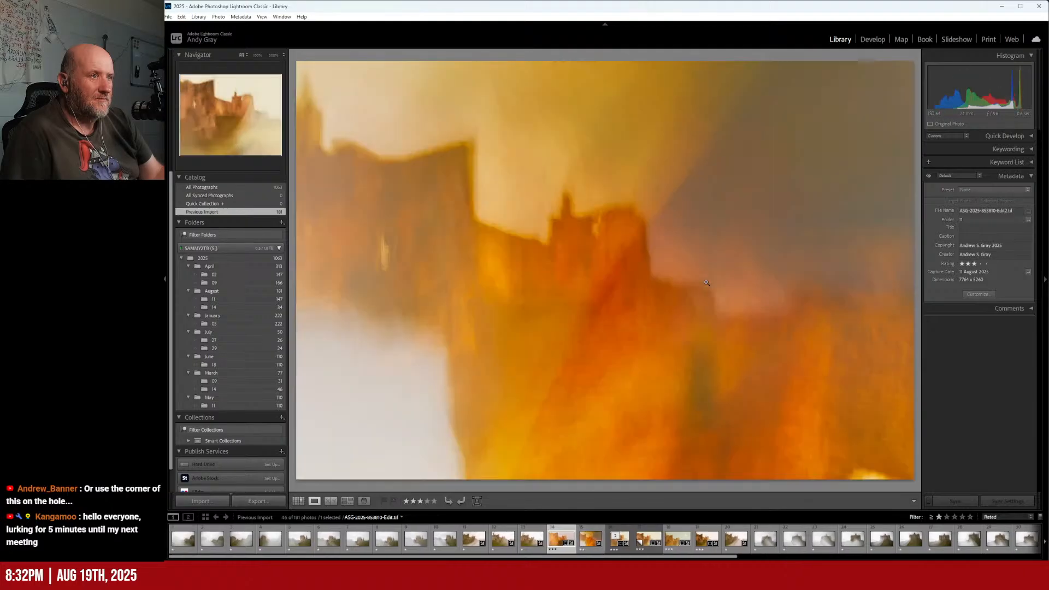
key("Right")
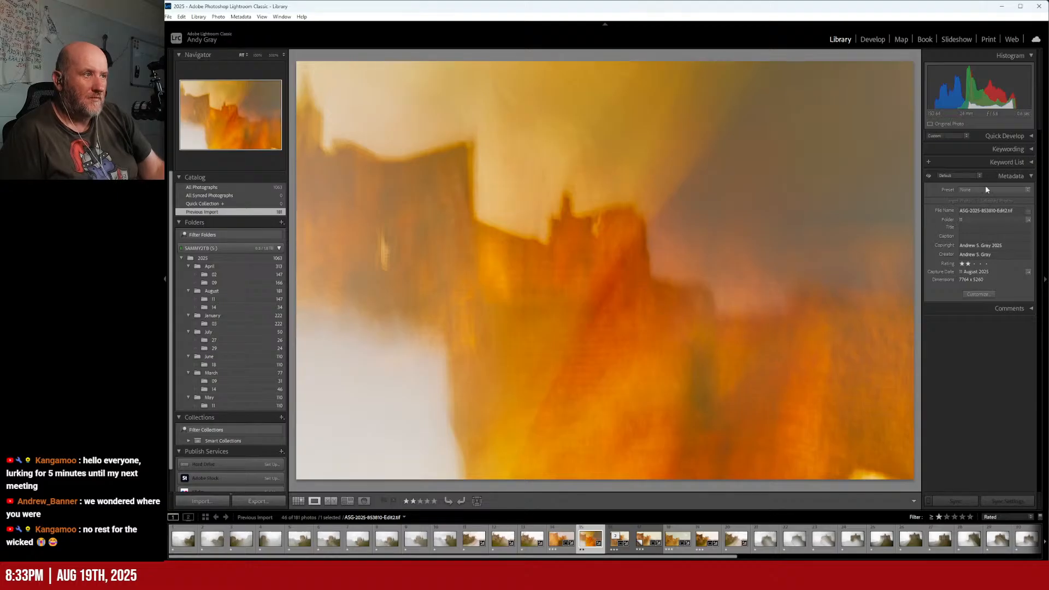
left_click(872, 39)
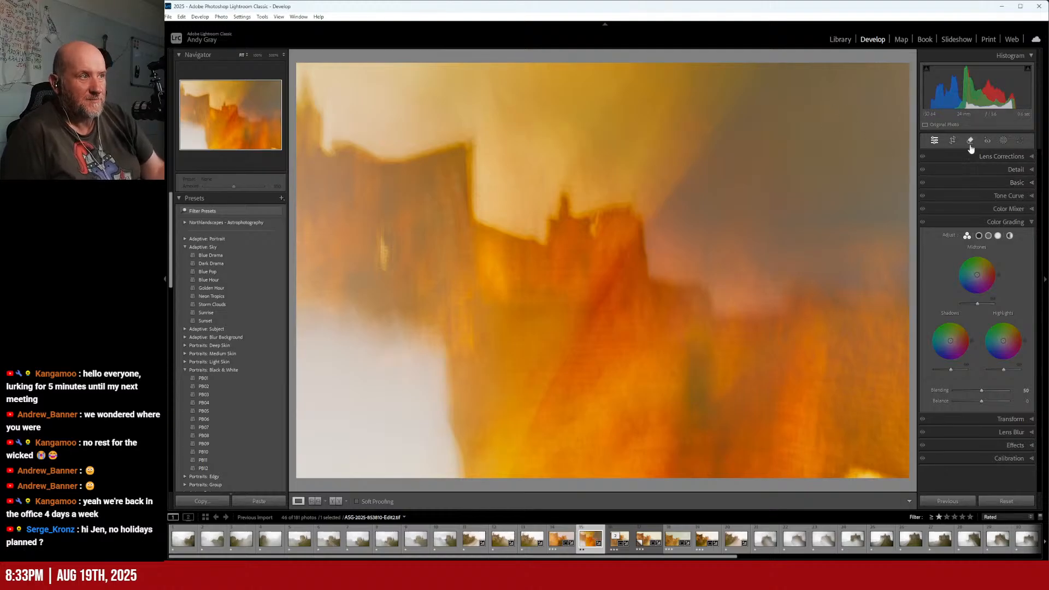
key("r")
left_click(1004, 170)
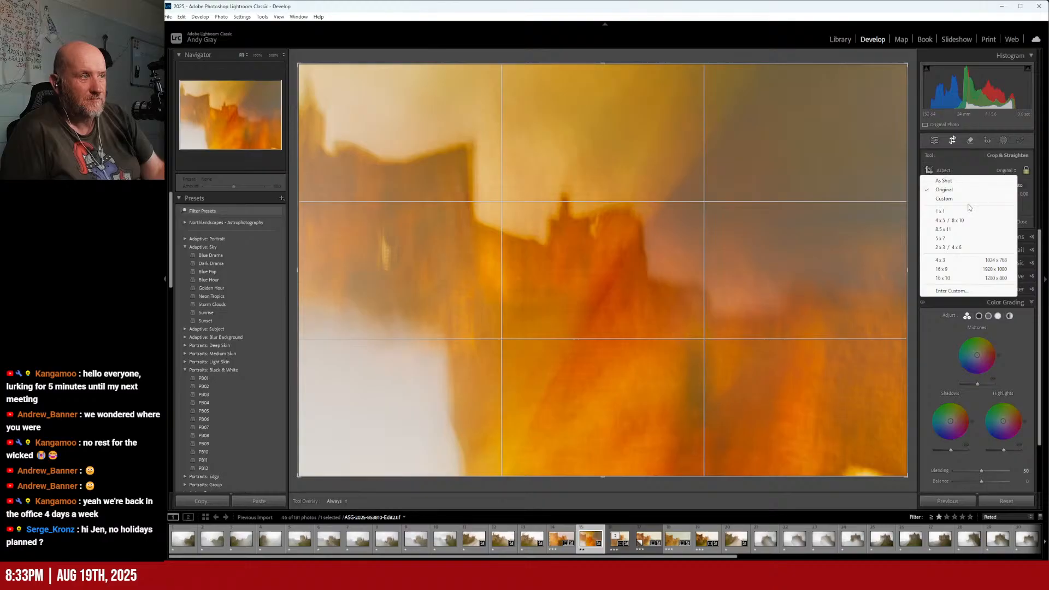
left_click(956, 221)
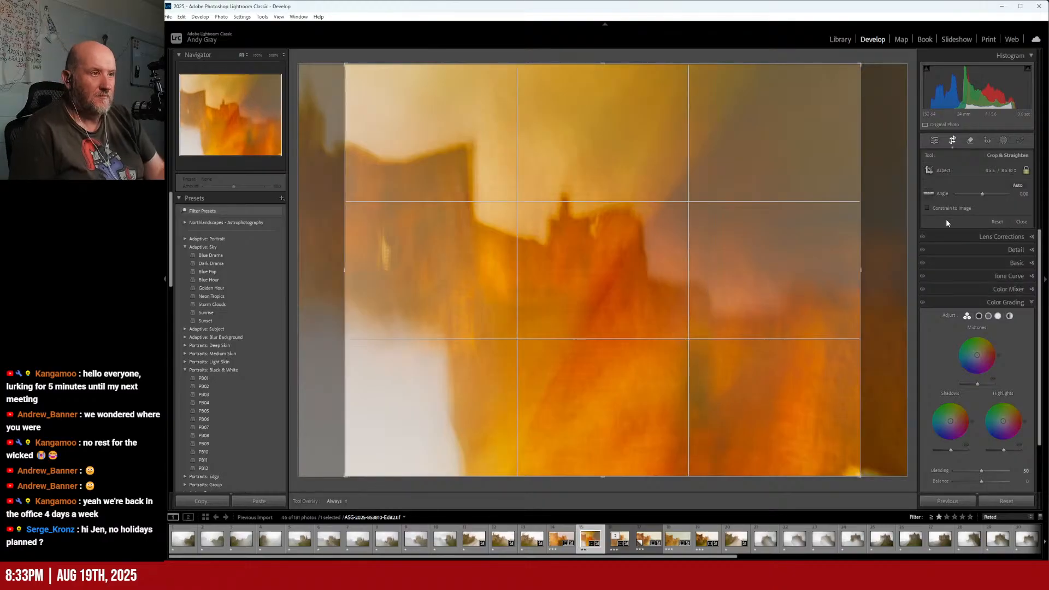
key("x")
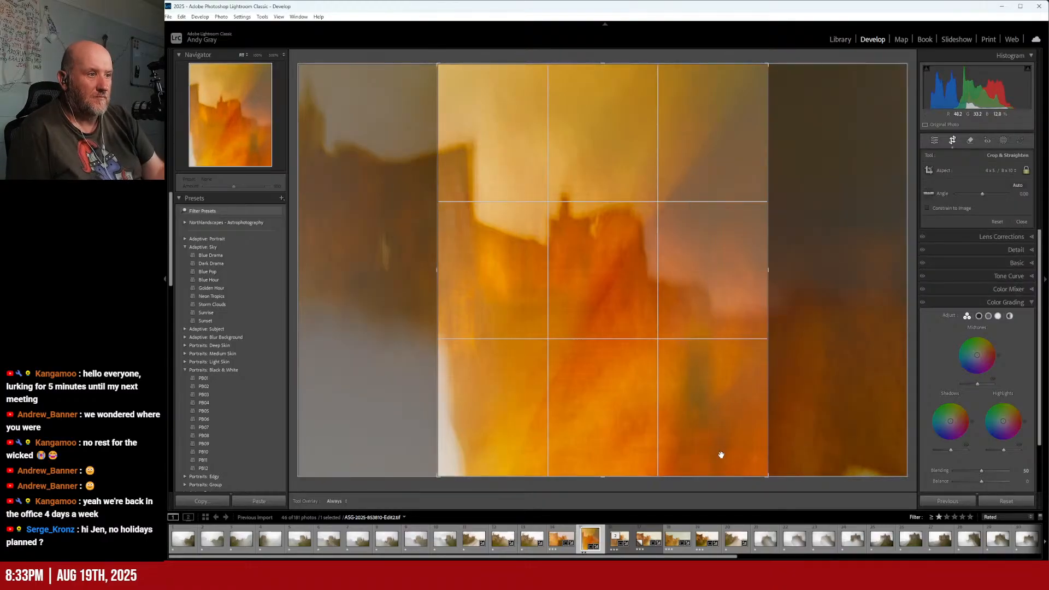
left_click_drag(771, 280, 746, 273)
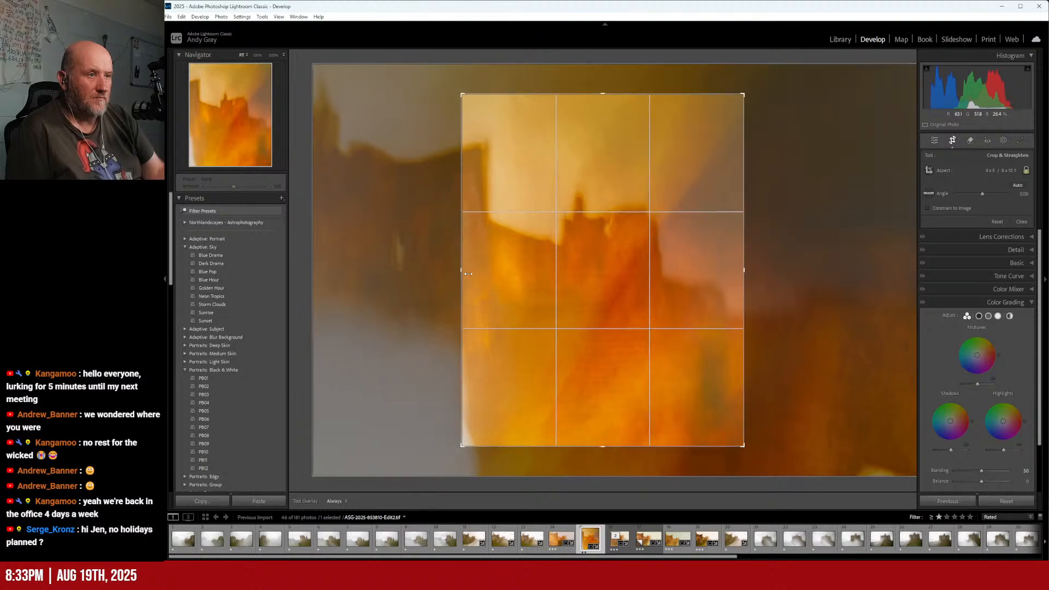
- Rotate the orange castle photo clockwise by about 4 degrees and enlarge the portrait crop while keeping out the white patch
right_click(492, 278)
left_click(492, 310)
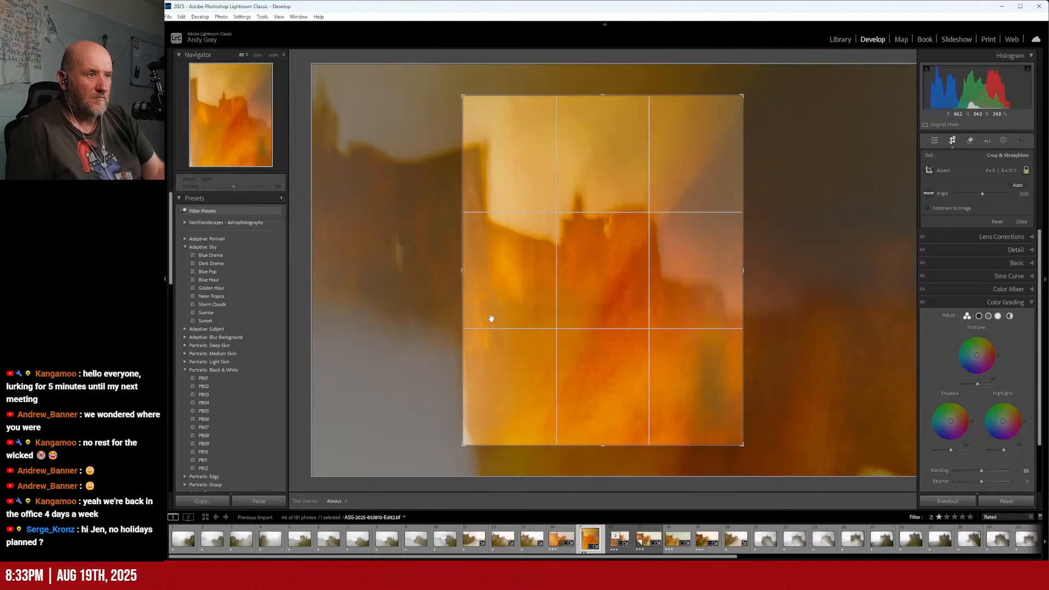
left_click_drag(462, 83, 482, 80)
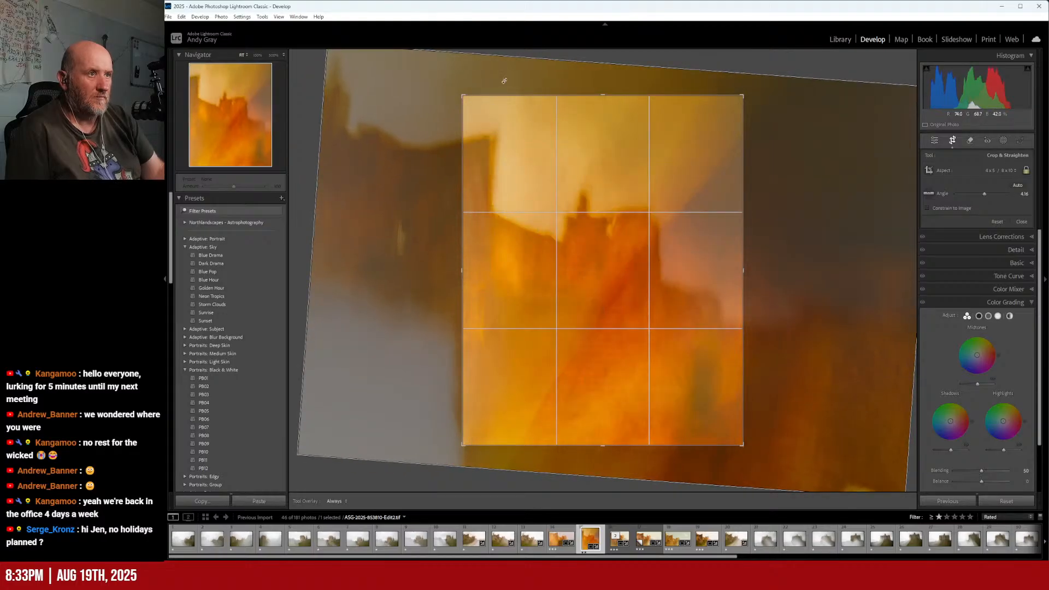
left_click_drag(745, 95, 760, 74)
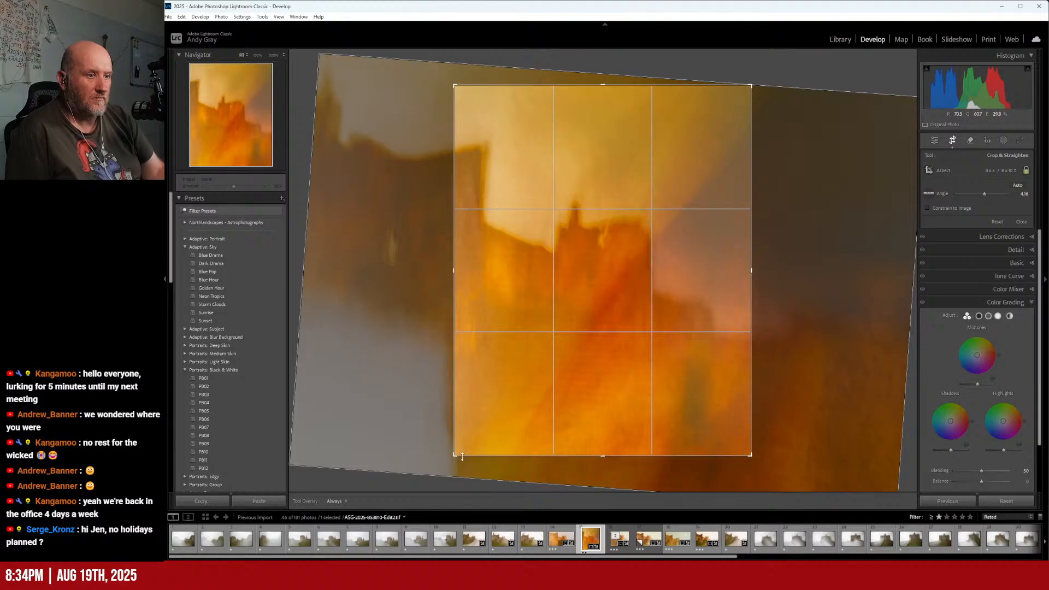
left_click_drag(456, 455, 438, 474)
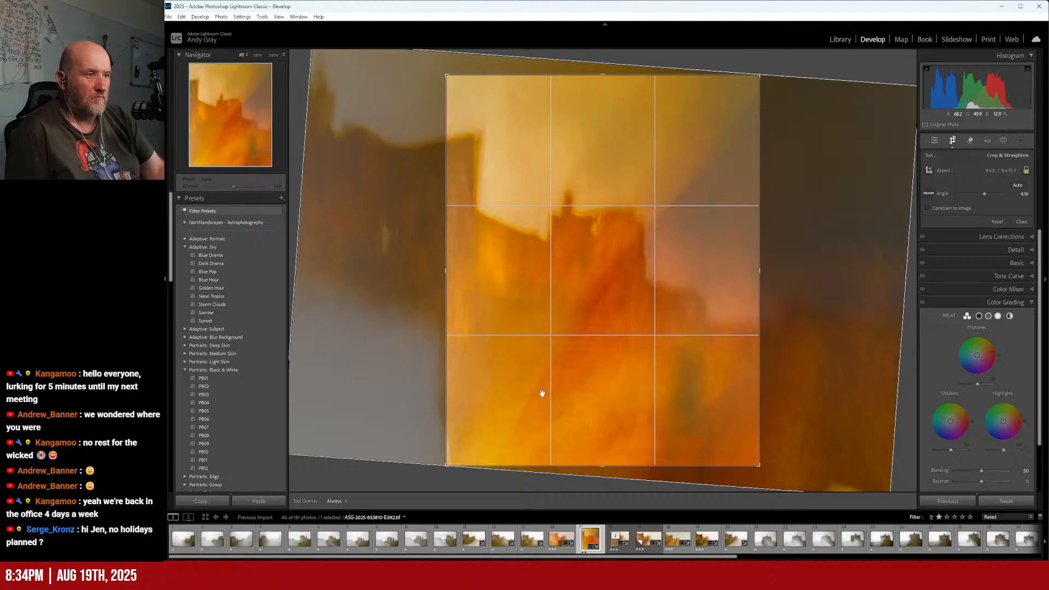
key("Return")
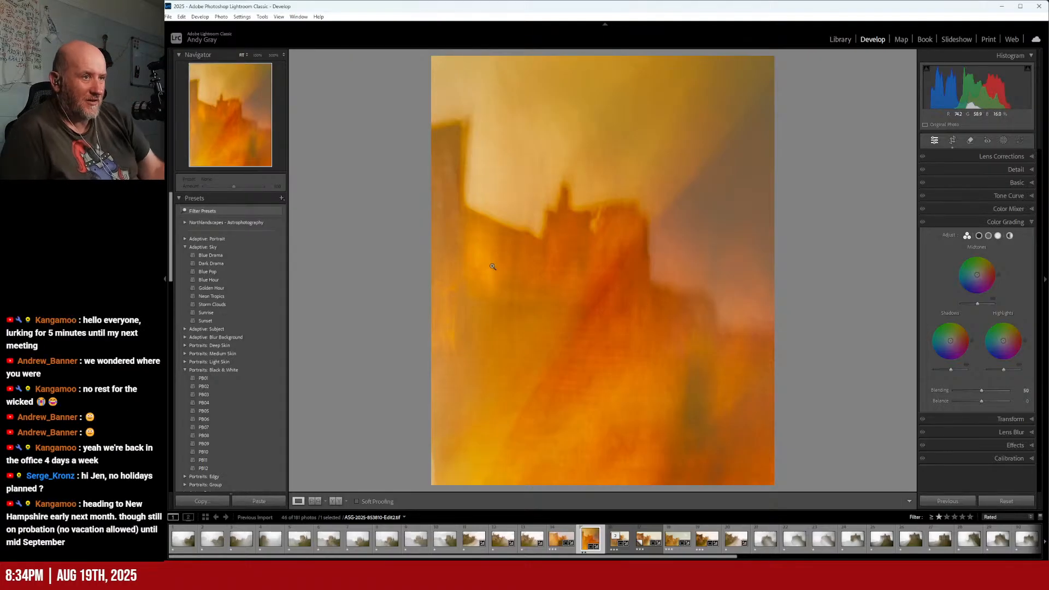
- Try a narrower 2 x 3 / 4 x 6 portrait crop on the orange castle photo, shifted left and enlarged around the tower
left_click(952, 140)
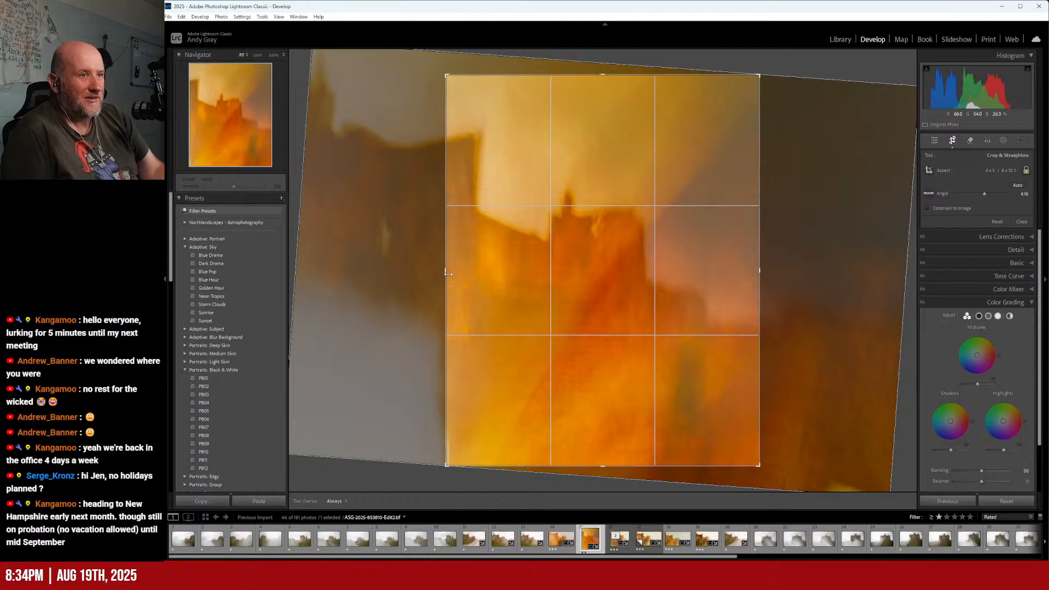
left_click_drag(446, 272, 448, 273)
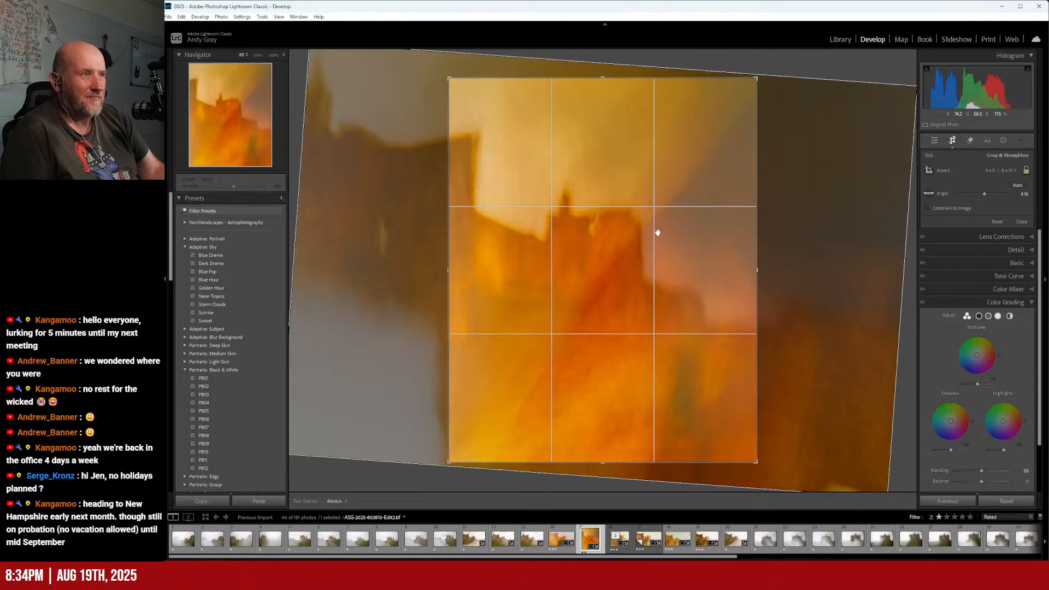
left_click(1009, 171)
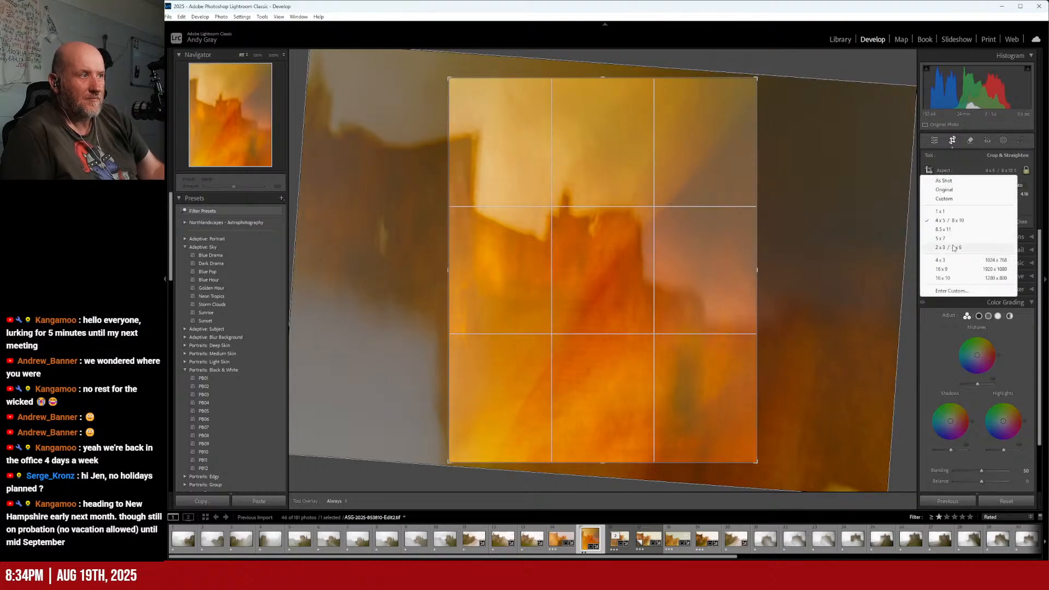
left_click(977, 247)
left_click_drag(706, 296, 731, 282)
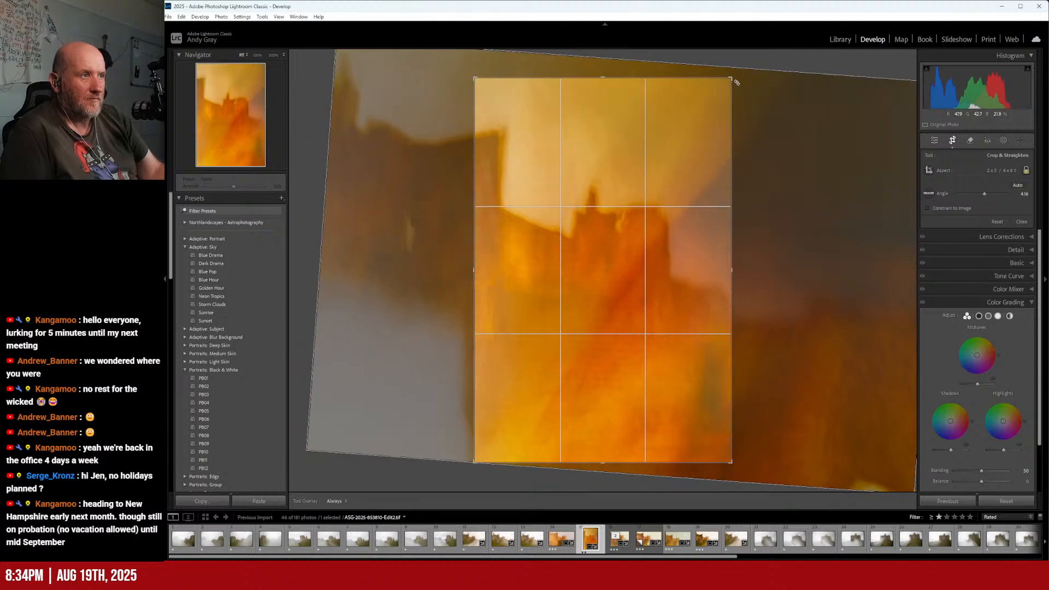
left_click_drag(736, 82, 760, 66)
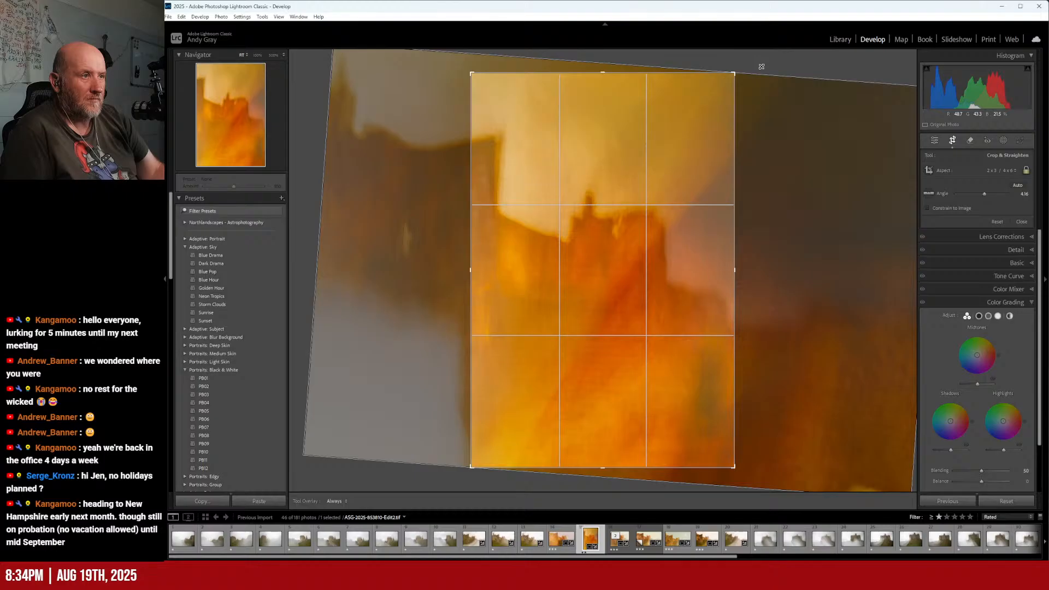
- Recrop the orange castle photo to portrait 4 x 5 / 8 x 10, enlarging the frame and including more sky above the tower
left_click(1000, 170)
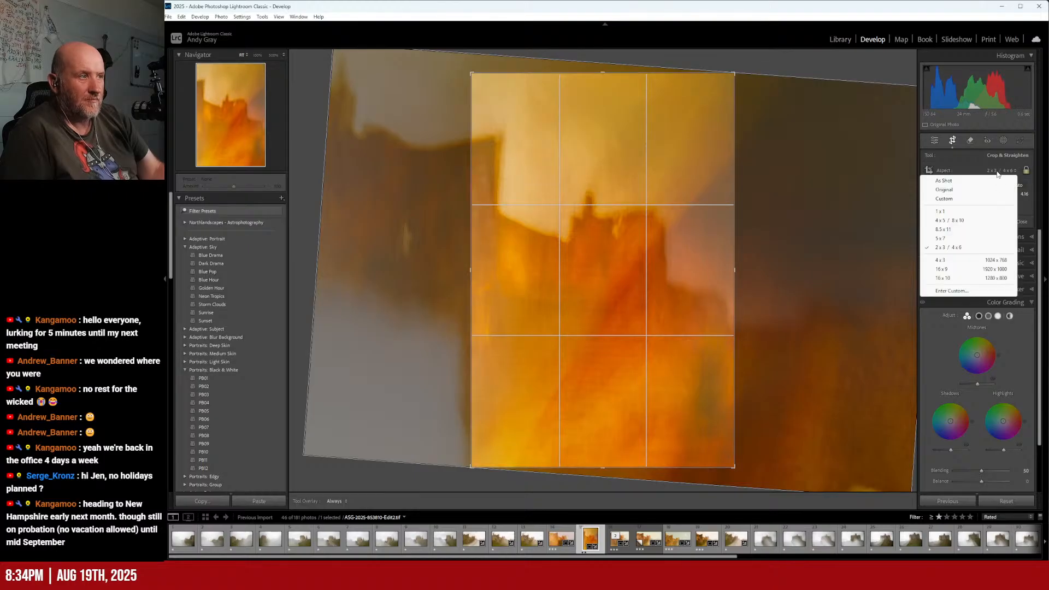
left_click(963, 221)
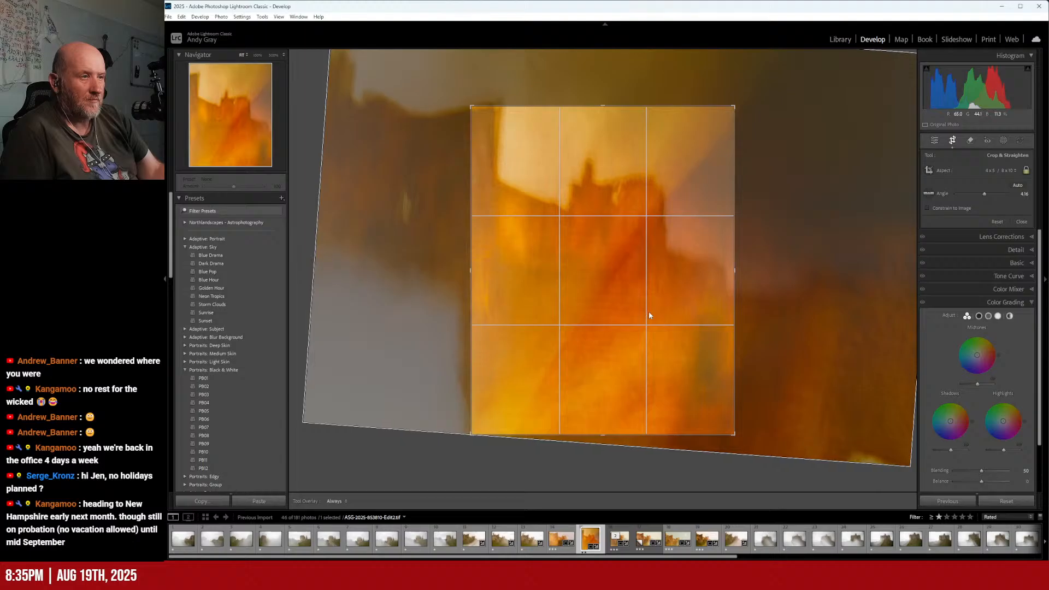
left_click_drag(739, 105, 744, 84)
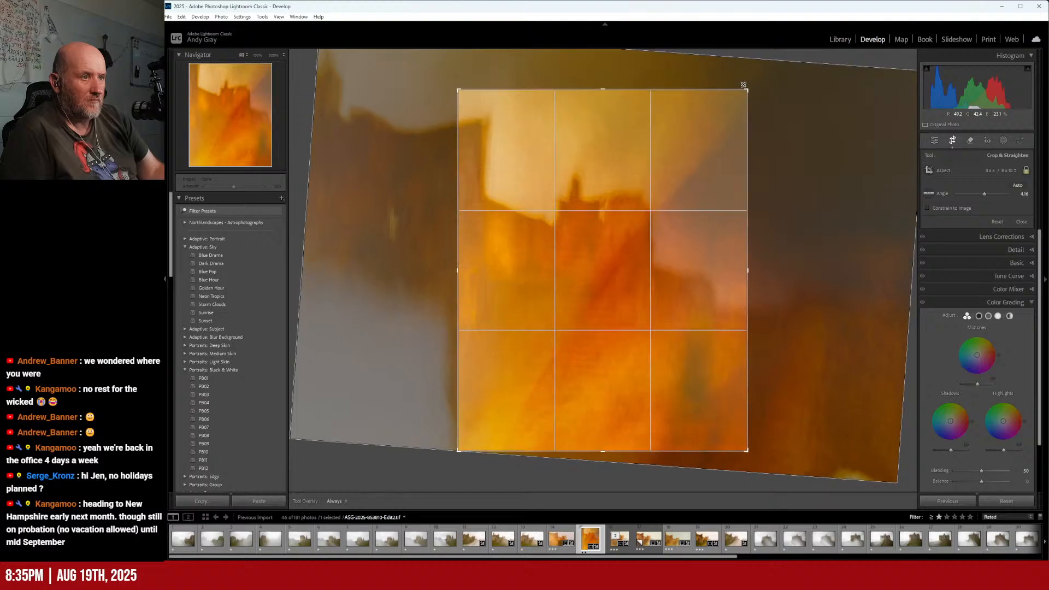
mouse_move(646, 182)
left_mouse_down()
mouse_move(637, 223)
mouse_move(641, 202)
left_mouse_up()
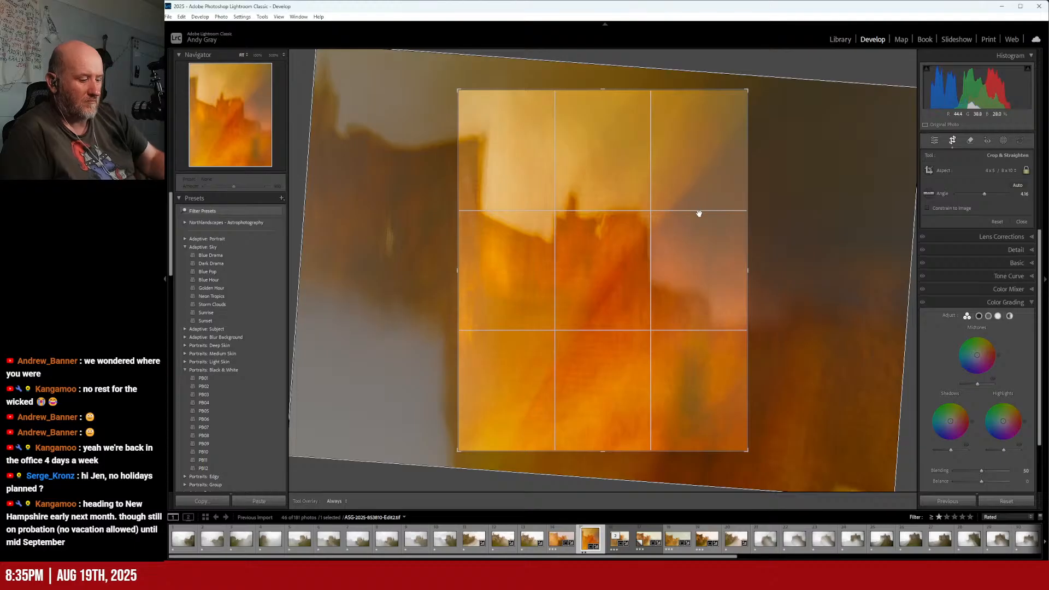
key("Return")
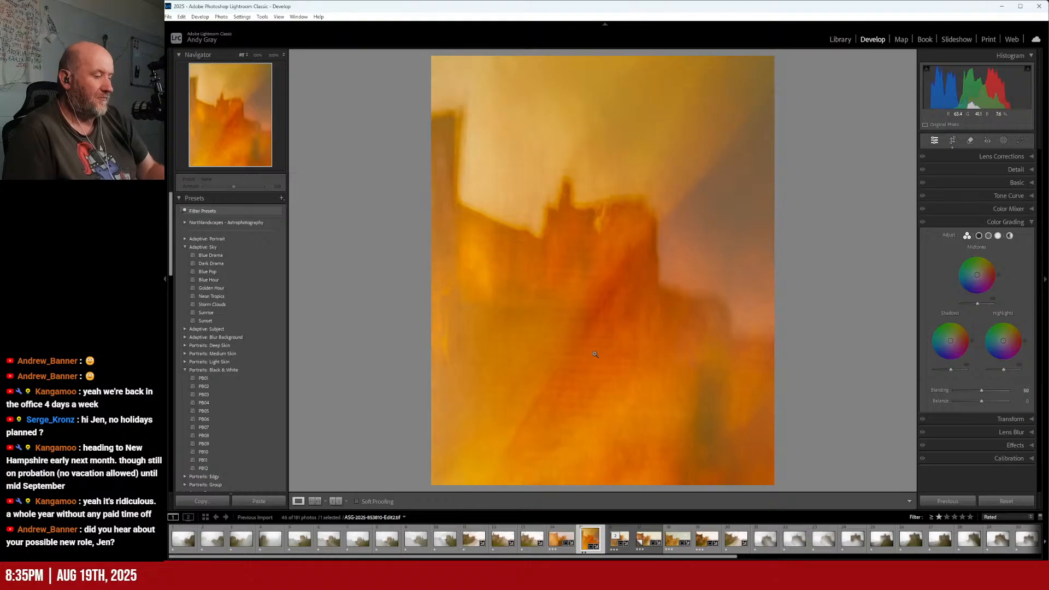
- Rate the orange portrait castle photo three stars and compare it with the neighbouring castle edits in the Library
key("3")
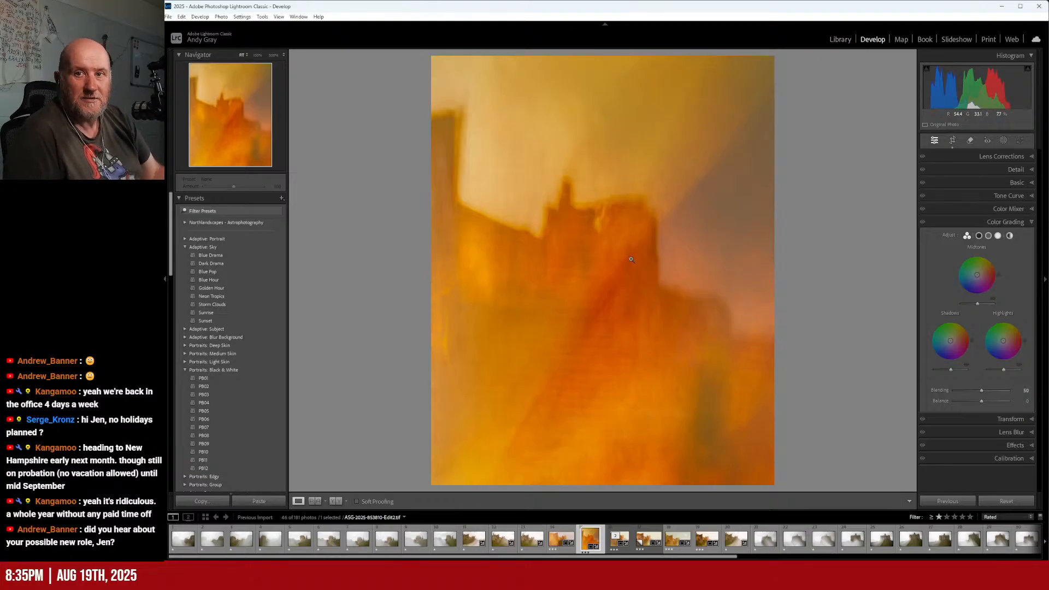
left_click(841, 39)
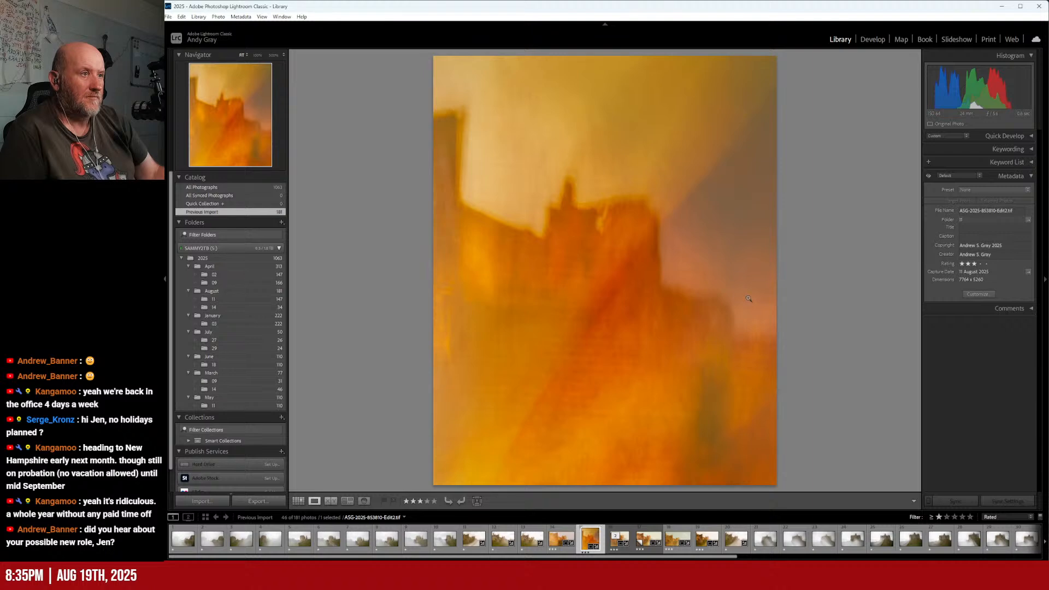
key("Left")
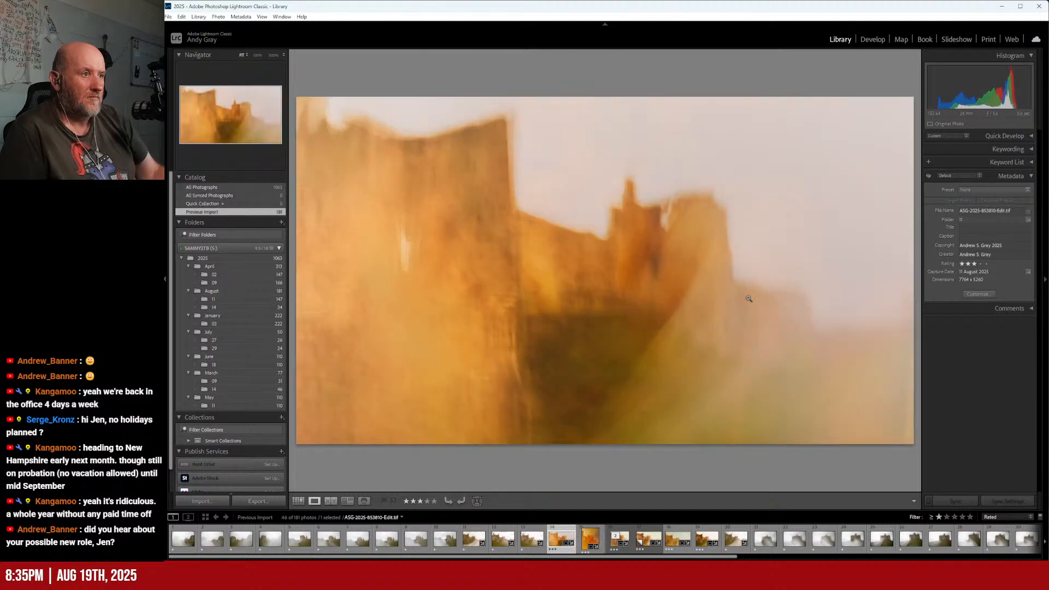
key("Right")
key("Right")
key("Right")
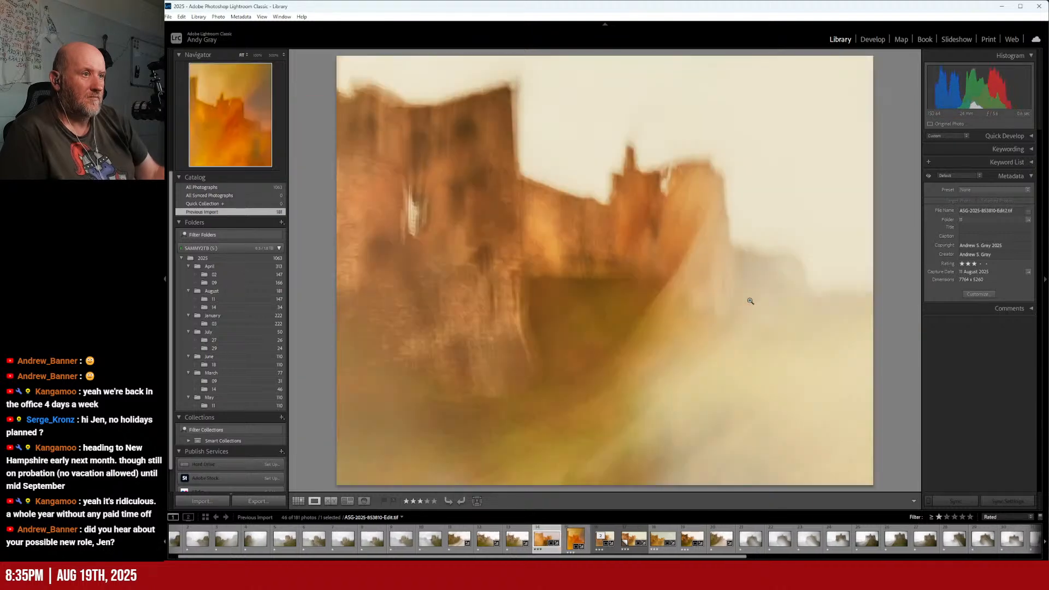
- Select the run of six edited castle photos, from the orange landscape crop through to the bright-sky castle version
key("Right")
key("Right")
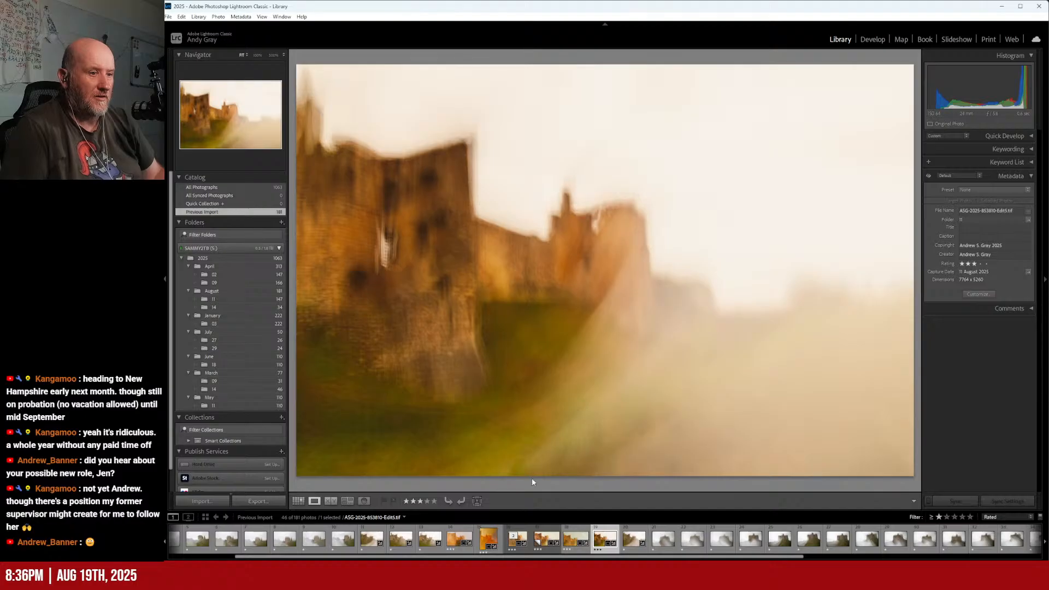
left_click(464, 541, "shift")
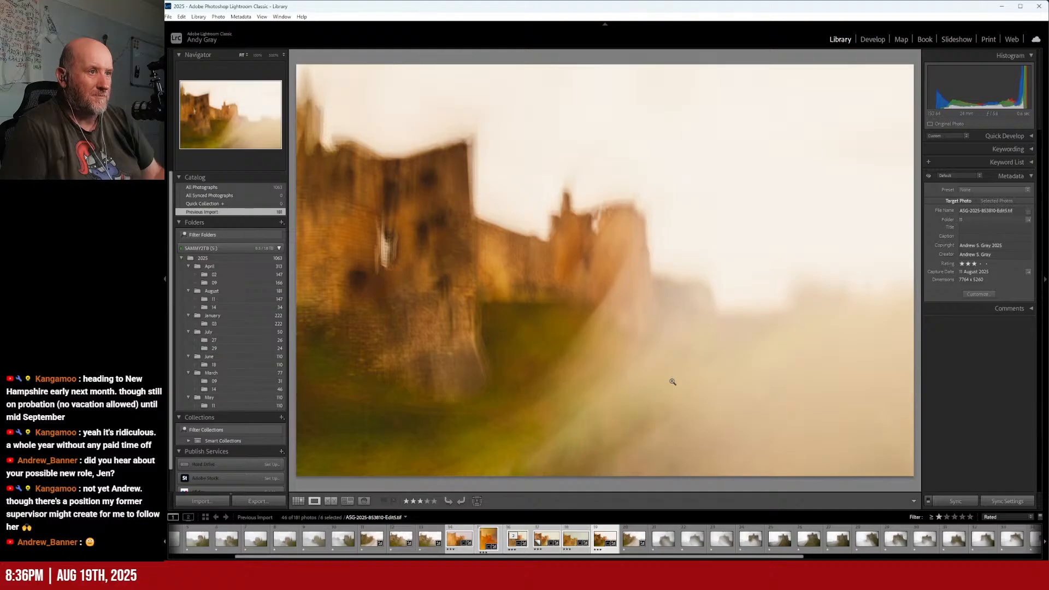
- Review the six selected castle edits one after another at full view, comparing their crops, tones and warm color treatments
key("Left")
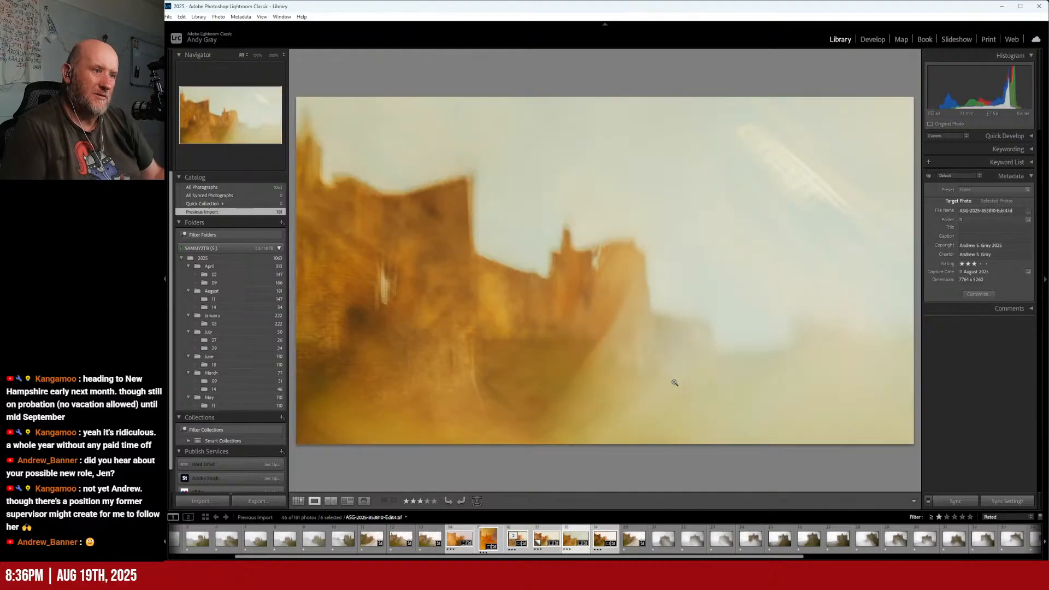
key("Left")
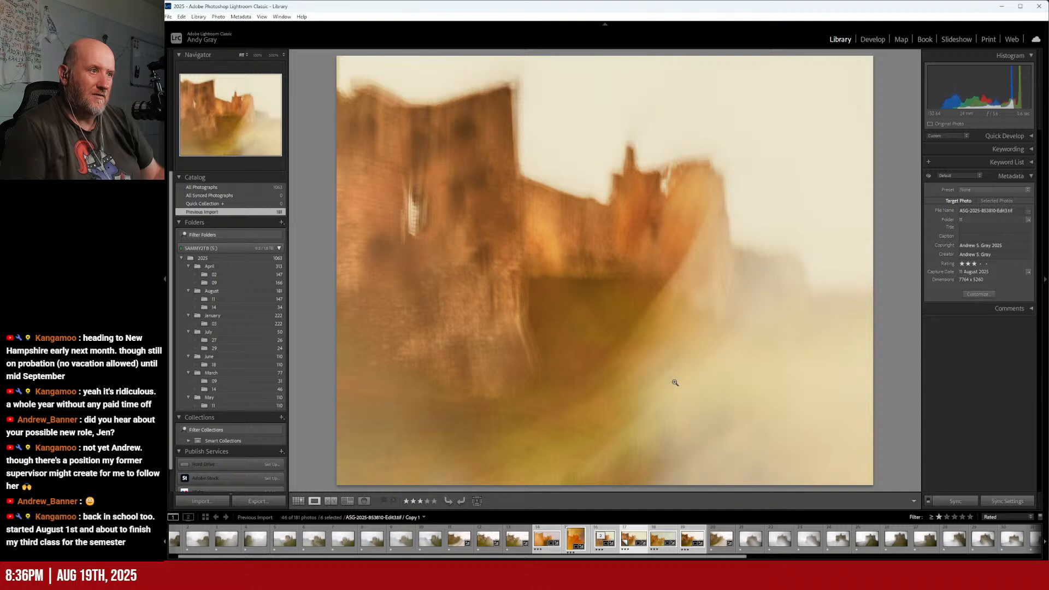
key("Left")
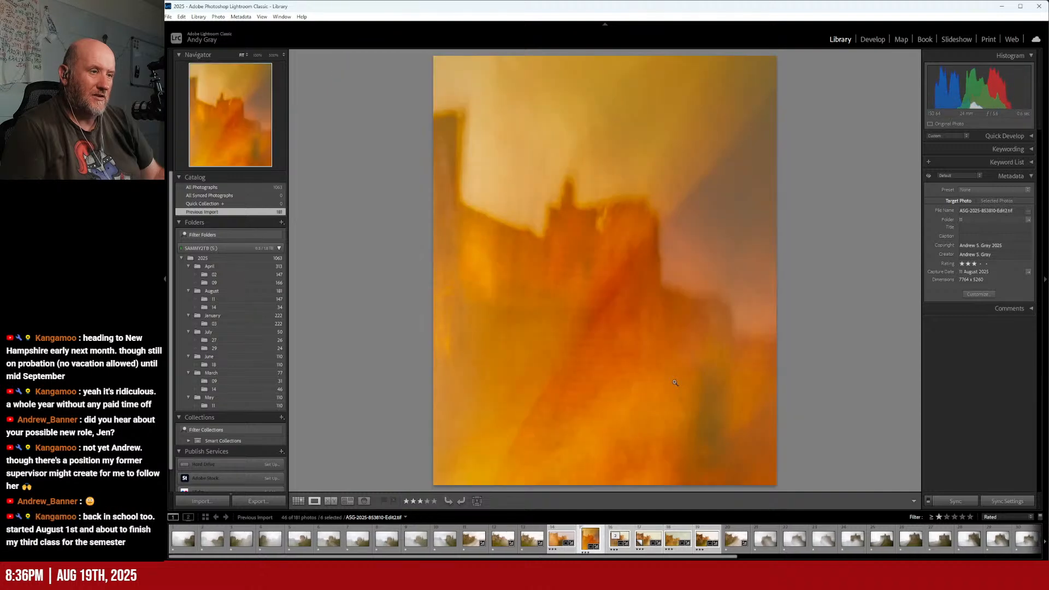
key("Left")
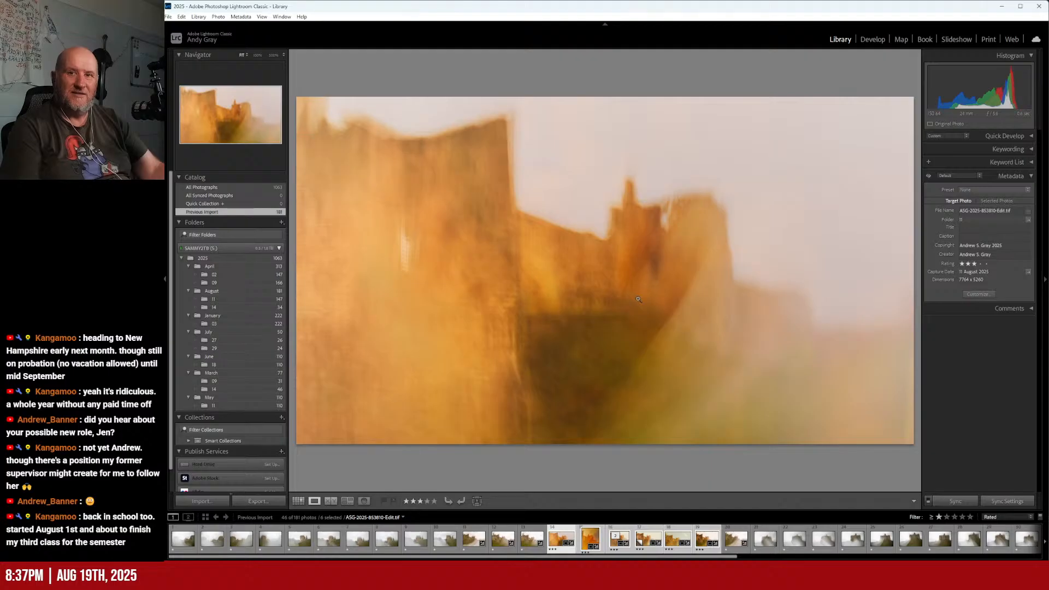
key("Right")
key("Right")
key("Right")
key("Right")
key("Right")
key("Right")
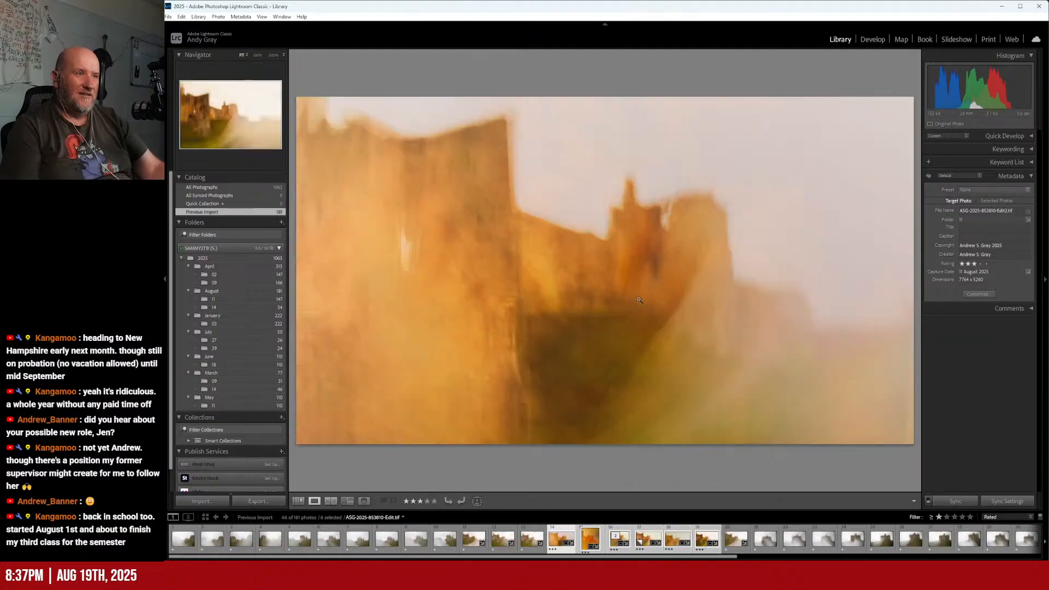
key("Right")
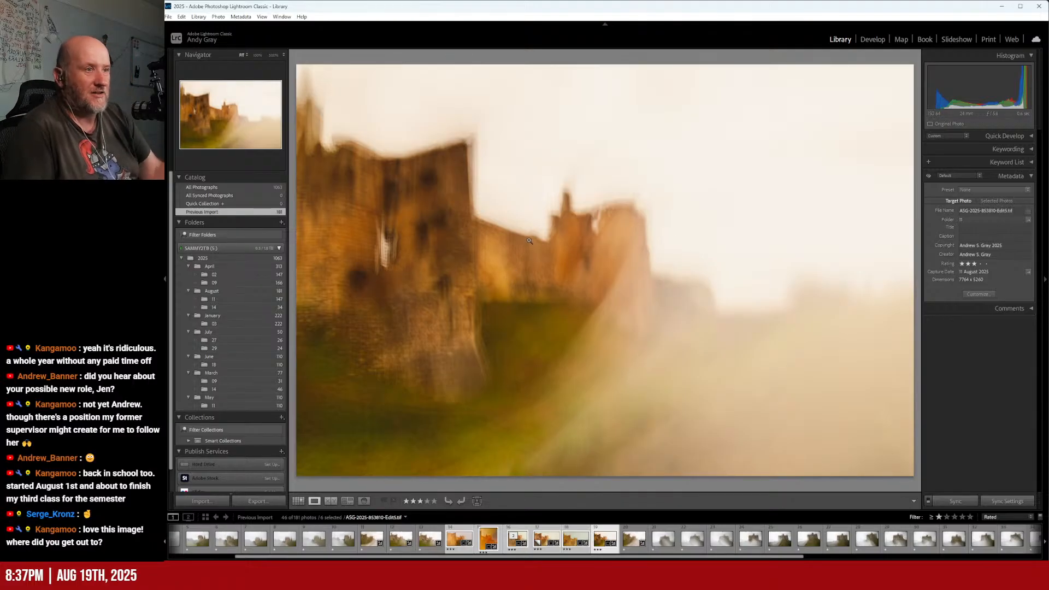
key("Right")
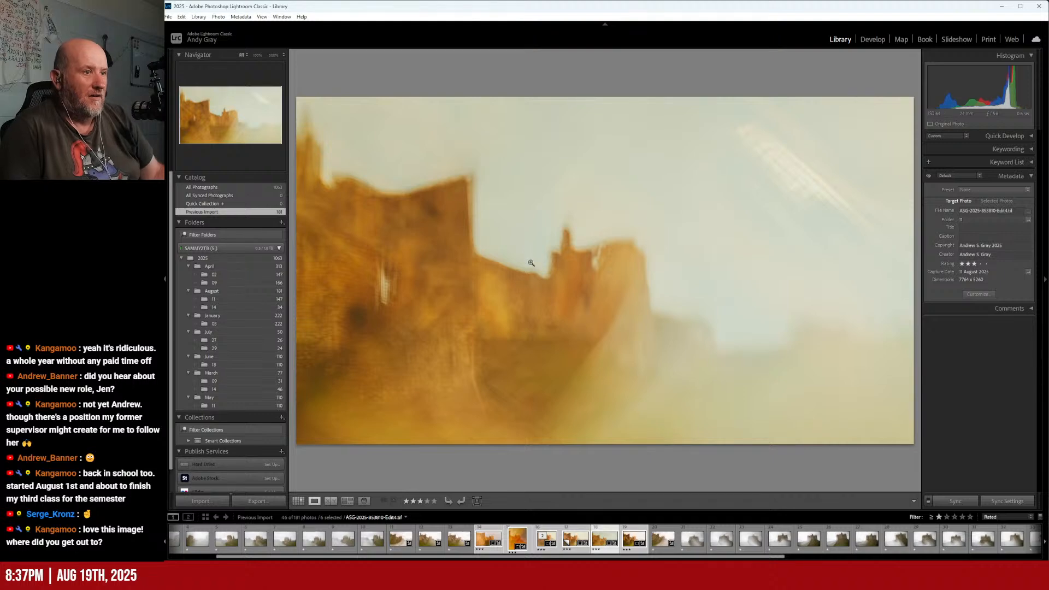
key("Right")
key("Right")
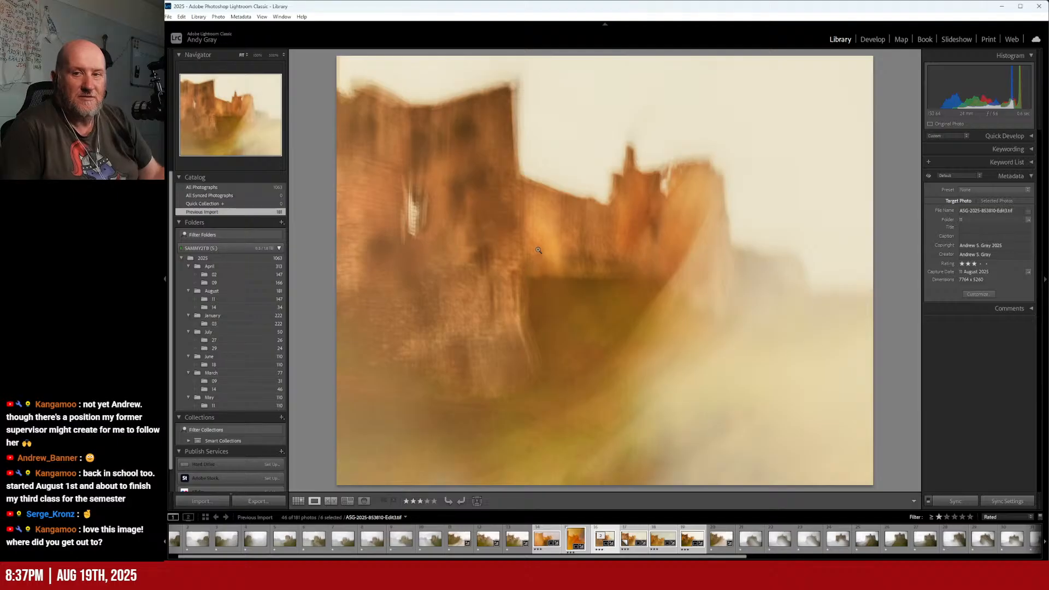
key("Right")
key("Right")
key("Right")
key("Right")
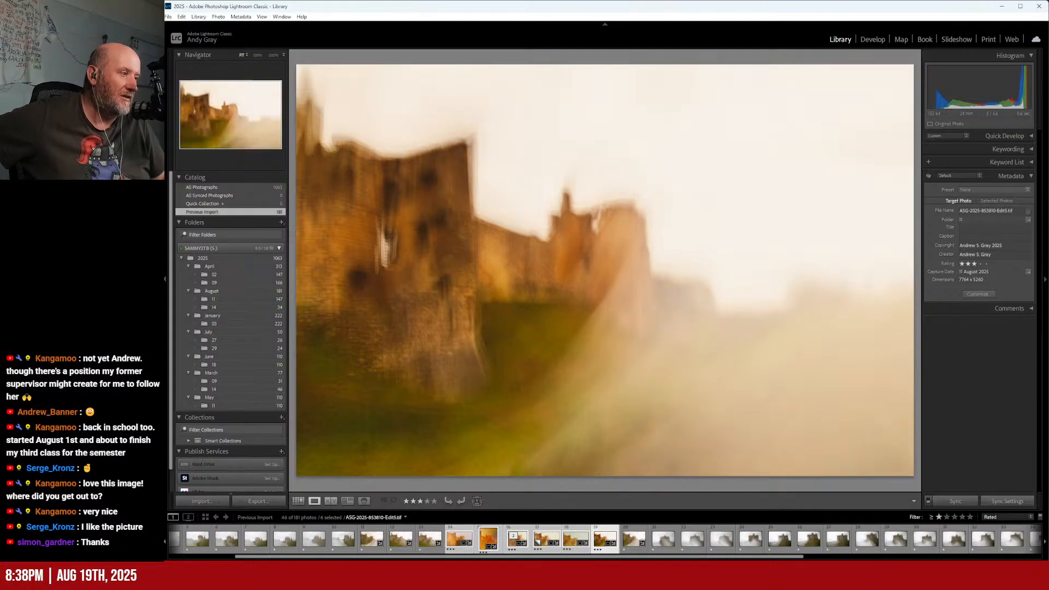
- Check the August 2025 dates in the system calendar, and close it to return to the castle photo
left_click(1026, 578)
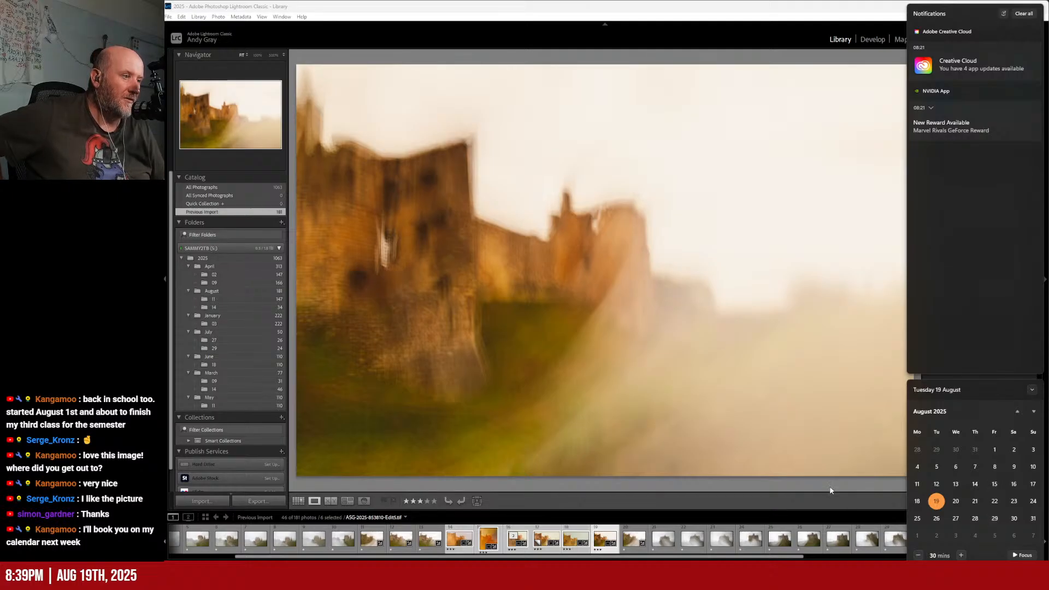
key("Escape")
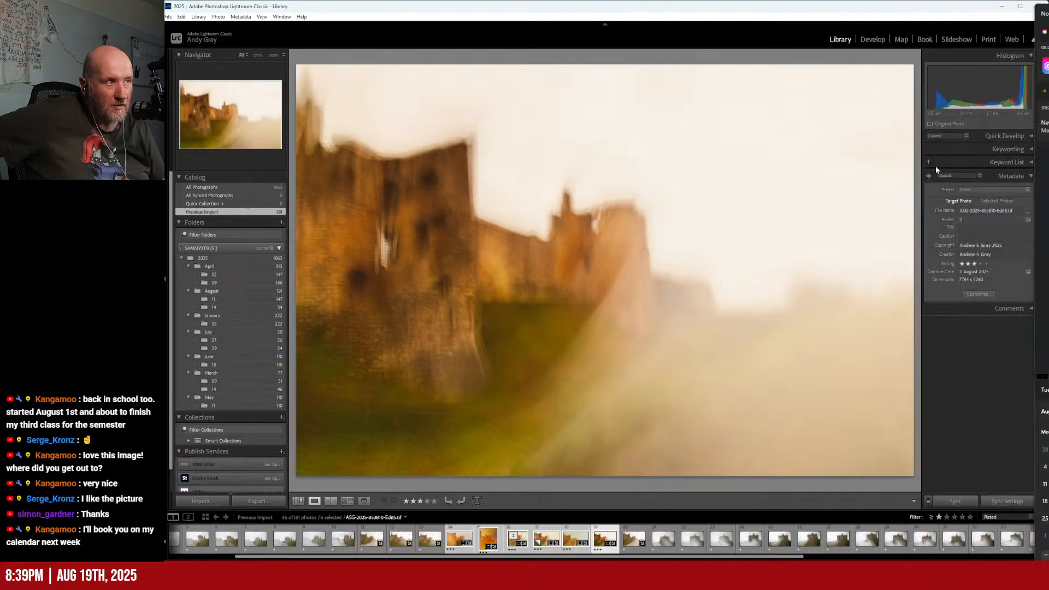